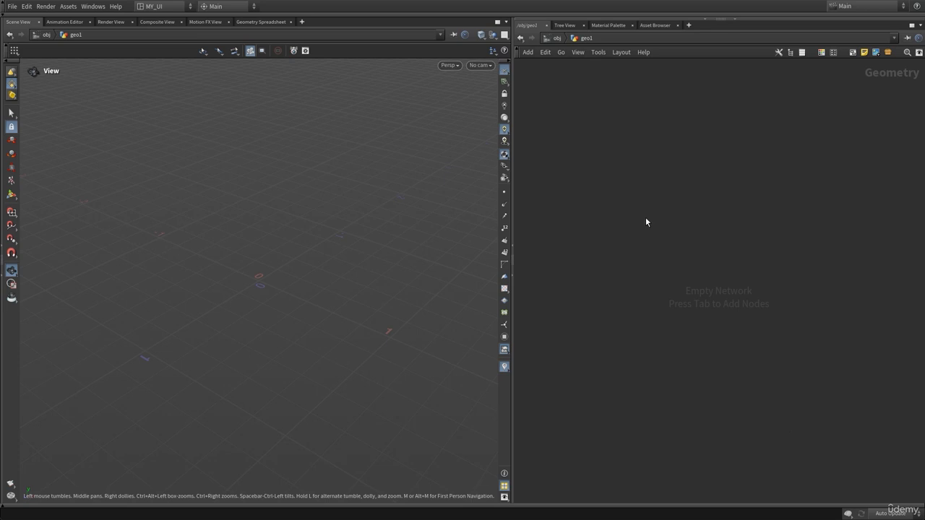
- Add a Torus node to the empty geometry network
{"action": "key", "text": "Tab"}
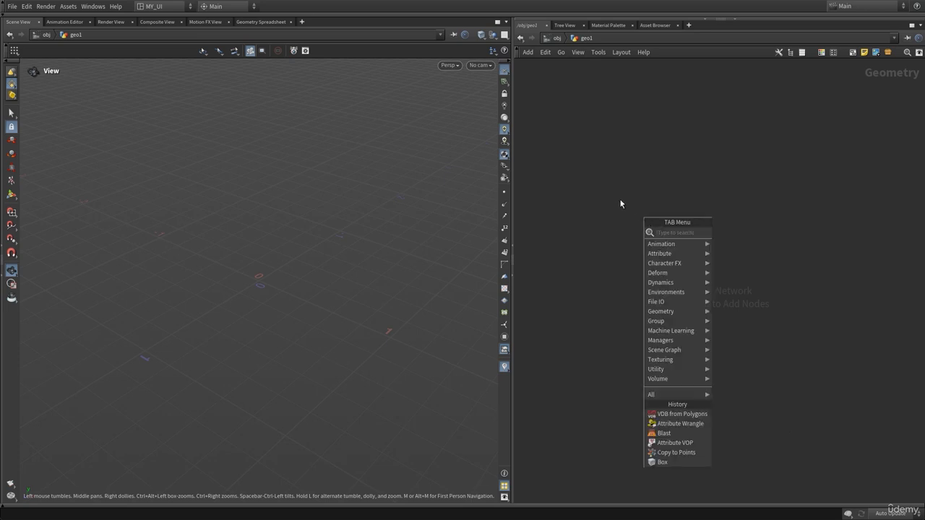
{"action": "key", "text": "Escape"}
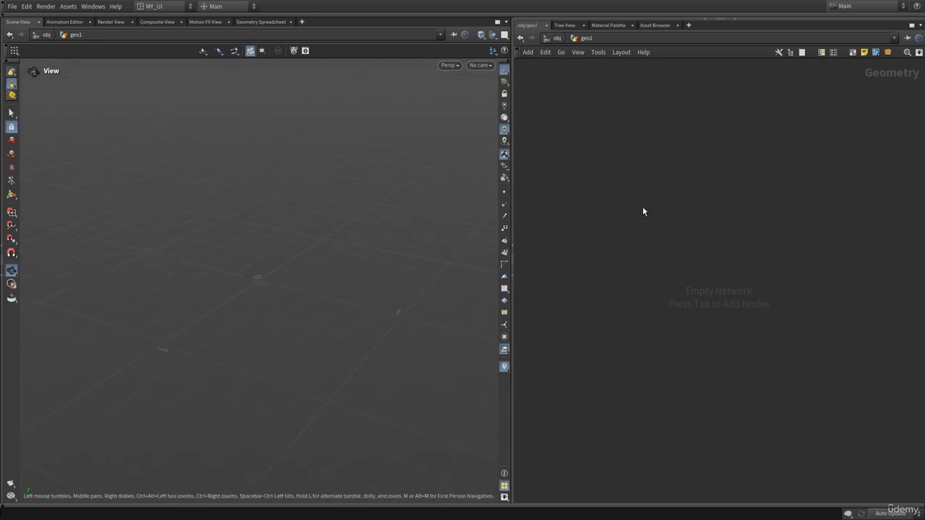
{"action": "key", "text": "Tab"}
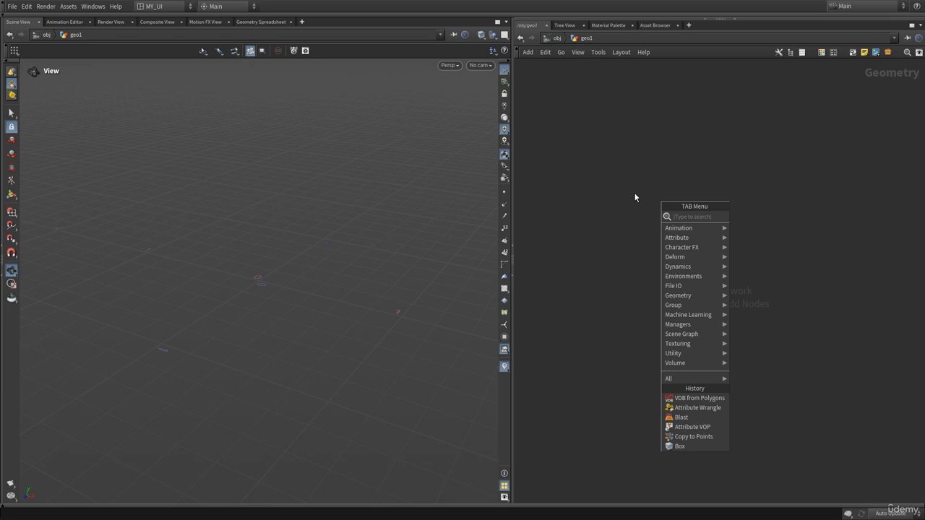
{"action": "type", "text": "tor"}
{"action": "key", "text": "Return"}
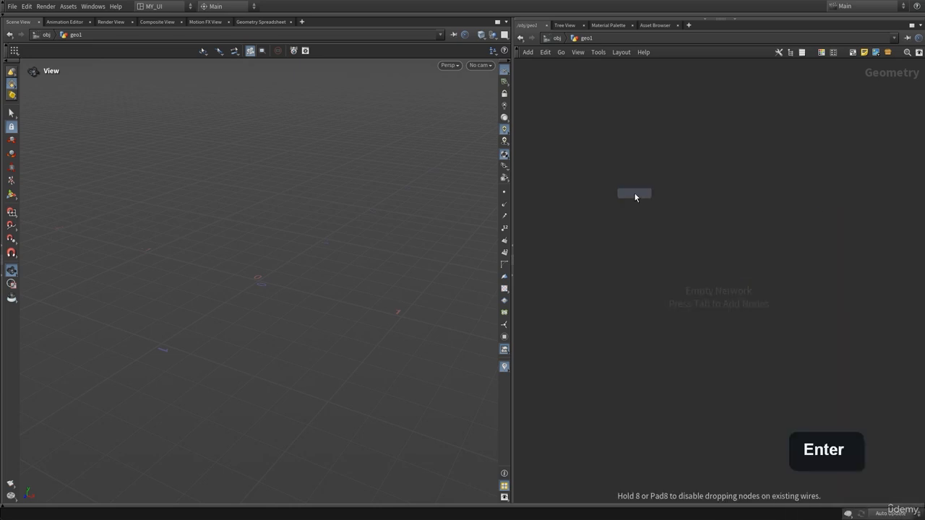
{"action": "left_click_drag", "start_coordinate": [321, 258], "coordinate": [254, 336]}
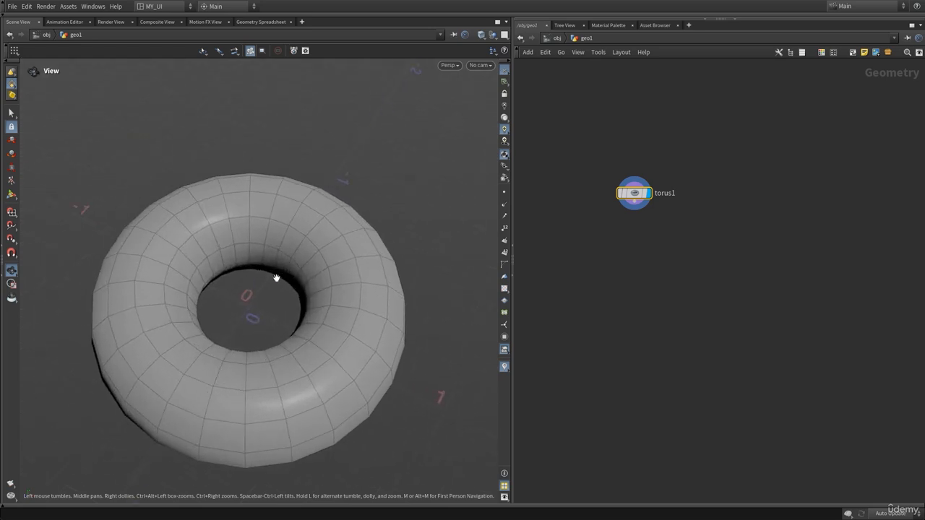
{"action": "left_click_drag", "start_coordinate": [247, 285], "coordinate": [248, 310]}
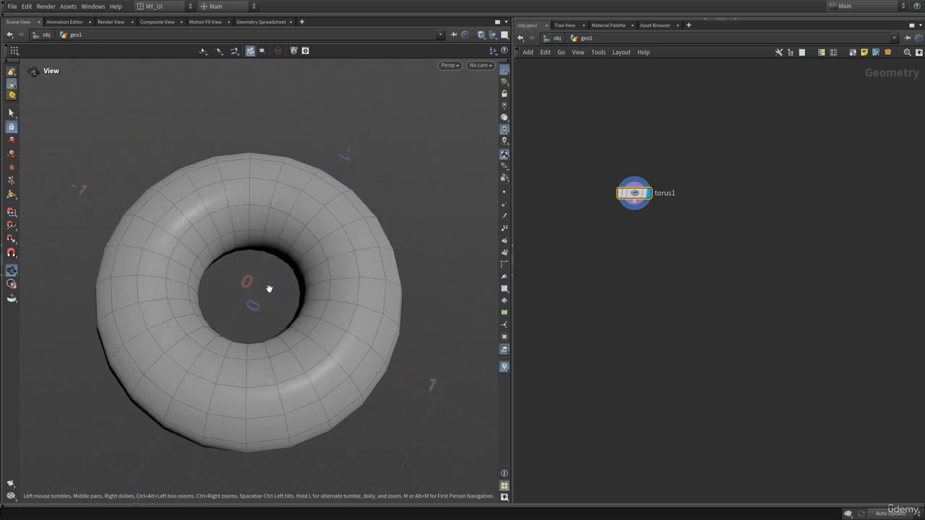
- Set the torus radius to 0.33 and 0.08, with a uniform scale of 2.05
{"action": "key", "text": "p"}
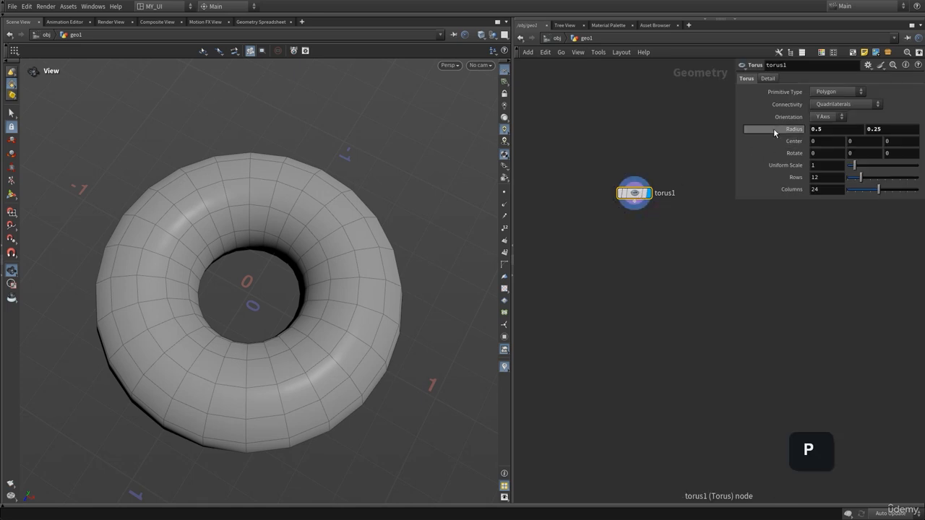
{"action": "mouse_move", "coordinate": [793, 131]}
{"action": "middle_mouse_down"}
{"action": "mouse_move", "coordinate": [755, 131]}
{"action": "mouse_move", "coordinate": [793, 135]}
{"action": "middle_mouse_up"}
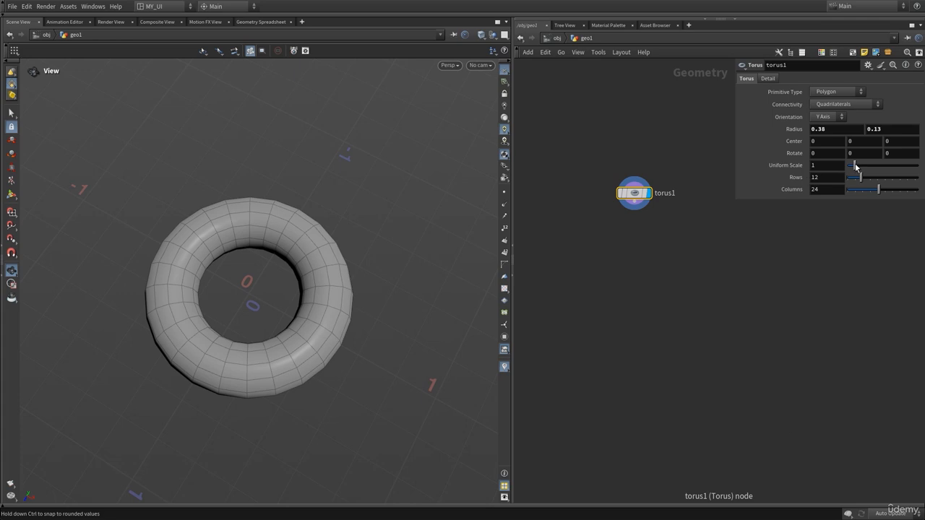
{"action": "left_click_drag", "start_coordinate": [854, 169], "coordinate": [863, 167]}
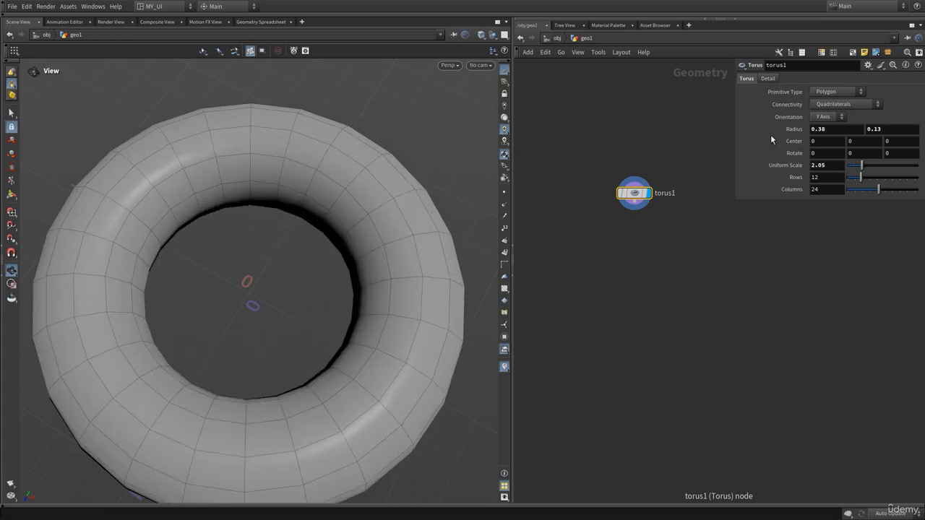
{"action": "middle_click_drag", "start_coordinate": [782, 129], "coordinate": [749, 144]}
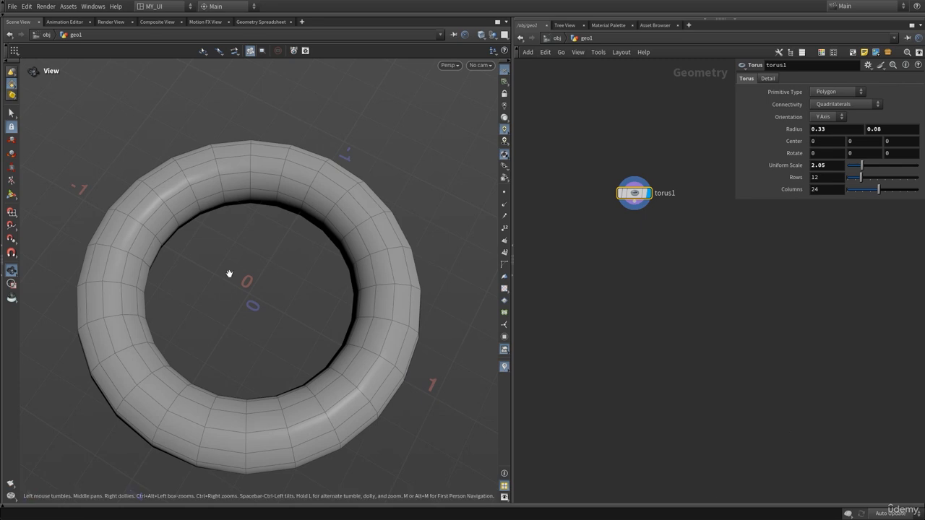
{"action": "scroll", "coordinate": [361, 296], "scroll_direction": "down", "scroll_amount": 5}
{"action": "left_click_drag", "start_coordinate": [268, 315], "coordinate": [274, 275]}
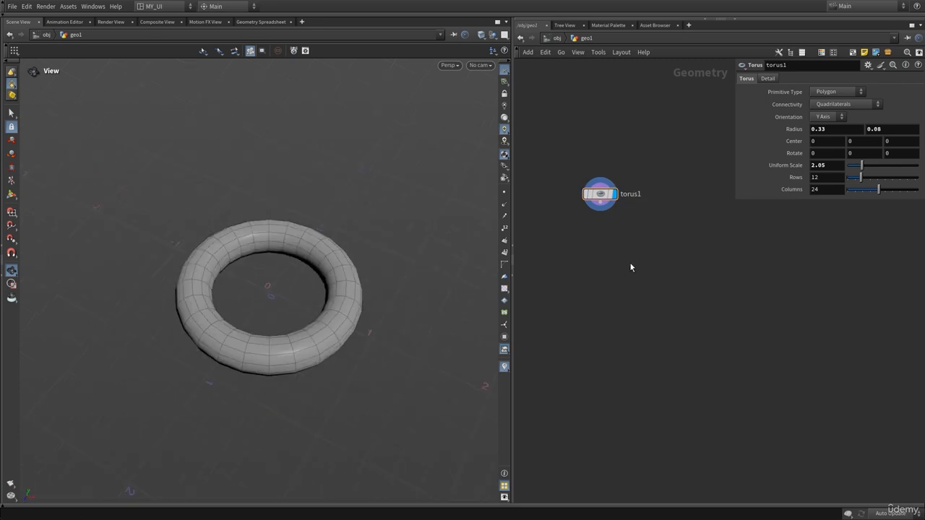
{"action": "key", "text": "p"}
{"action": "middle_click_drag", "start_coordinate": [632, 262], "coordinate": [673, 232]}
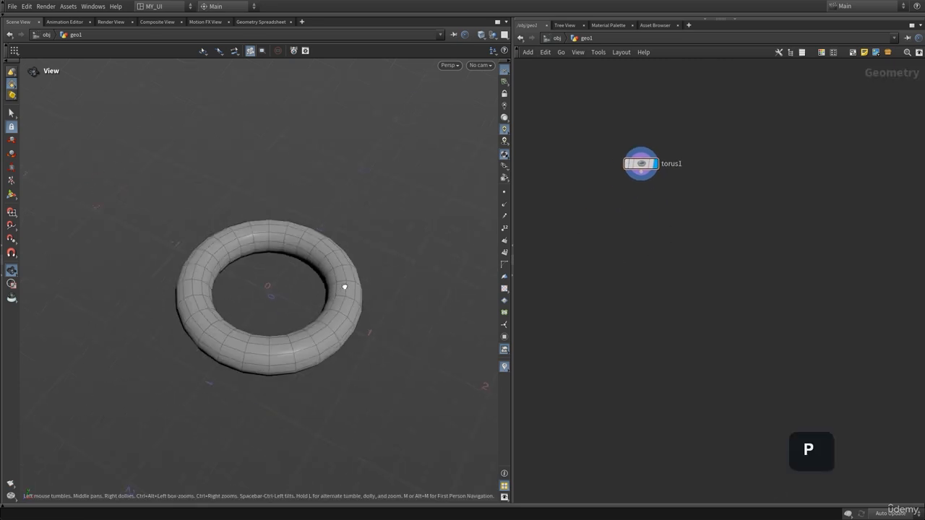
- Add an IsoOffset node, feed the torus into its first input, and display its output
{"action": "left_click_drag", "start_coordinate": [345, 290], "coordinate": [345, 286]}
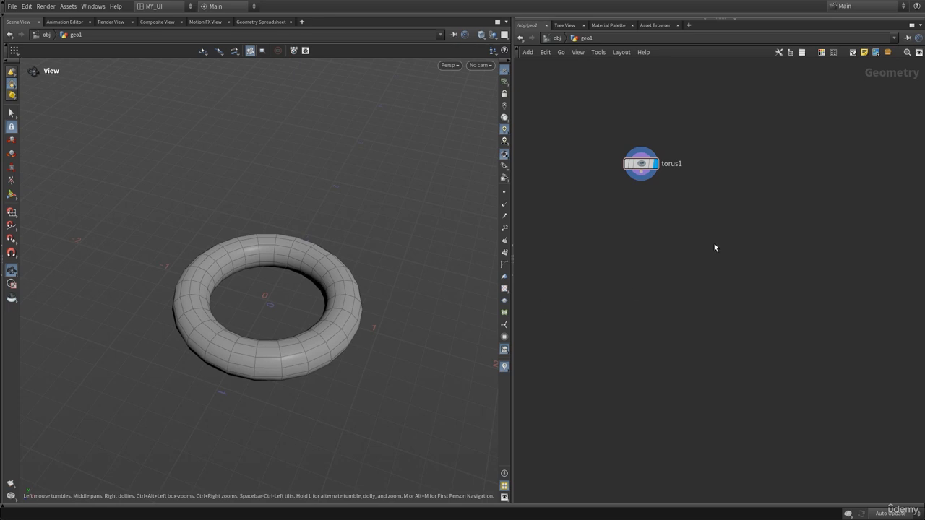
{"action": "middle_click_drag", "start_coordinate": [714, 245], "coordinate": [712, 260]}
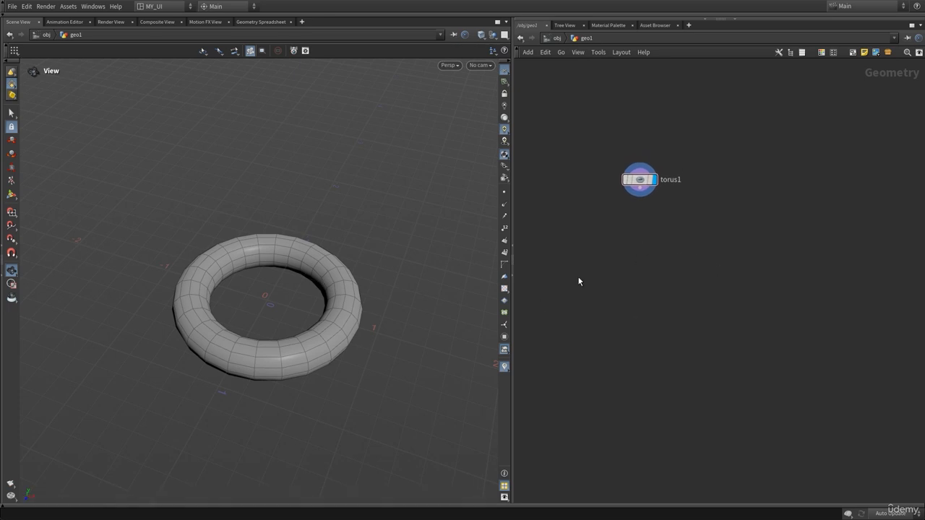
{"action": "left_click_drag", "start_coordinate": [344, 303], "coordinate": [344, 307]}
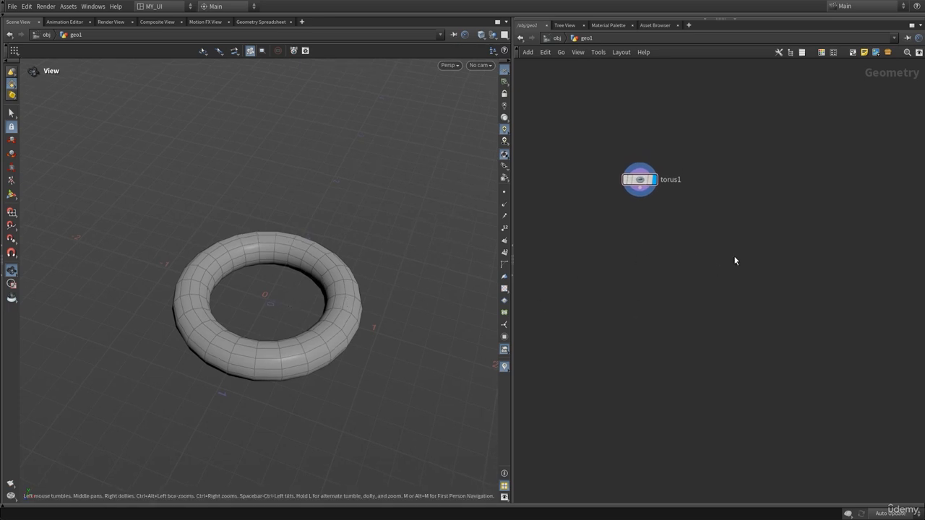
{"action": "key", "text": "Tab"}
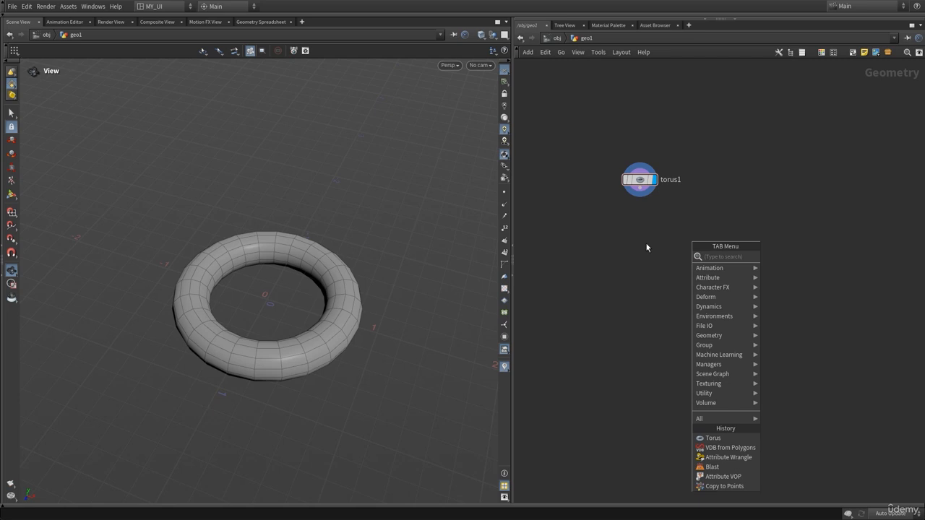
{"action": "type", "text": "iso"}
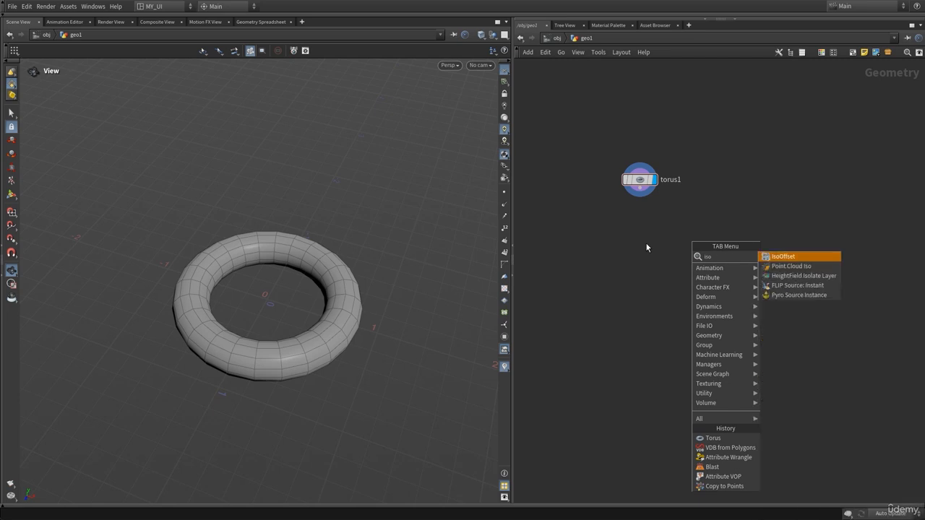
{"action": "key", "text": "Return"}
{"action": "left_click", "coordinate": [646, 257]}
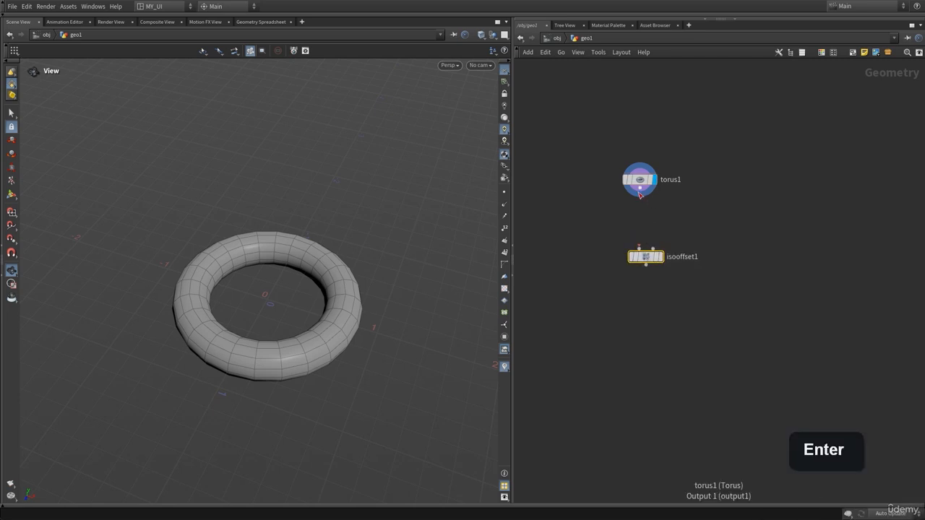
{"action": "left_click", "coordinate": [639, 189]}
{"action": "left_click", "coordinate": [640, 248]}
{"action": "left_click", "coordinate": [659, 257]}
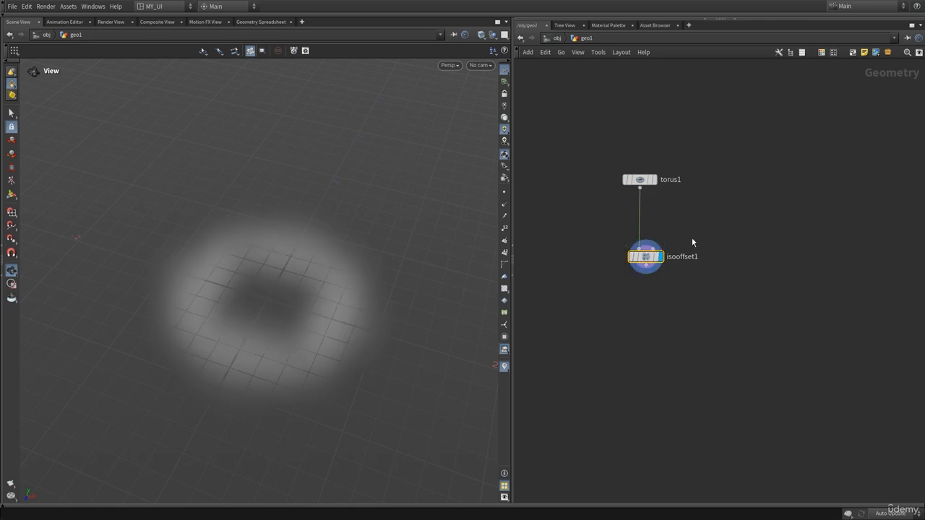
- Inspect the fog volume from several angles and move the IsoOffset node aside to the right of the torus node
{"action": "left_click_drag", "start_coordinate": [324, 343], "coordinate": [315, 337]}
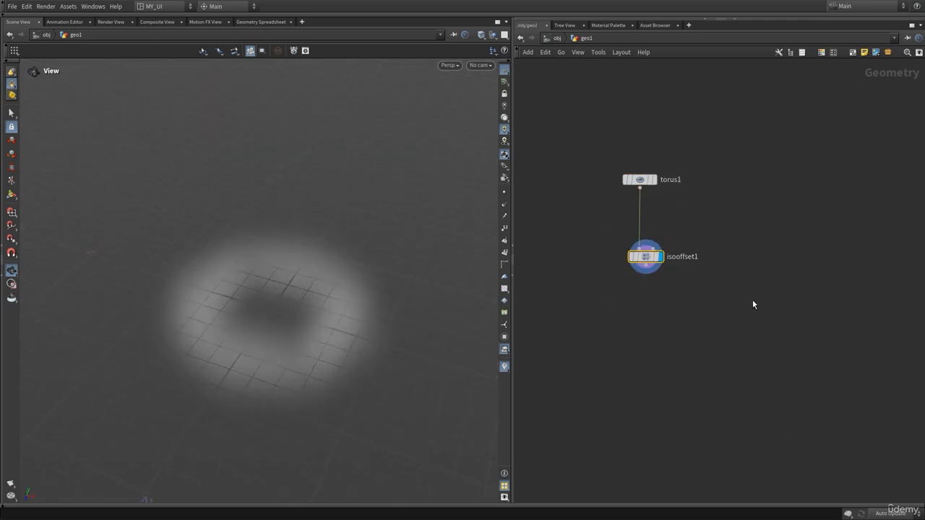
{"action": "left_click_drag", "start_coordinate": [317, 309], "coordinate": [340, 292]}
{"action": "left_click_drag", "start_coordinate": [275, 348], "coordinate": [281, 355]}
{"action": "left_click_drag", "start_coordinate": [648, 258], "coordinate": [694, 252]}
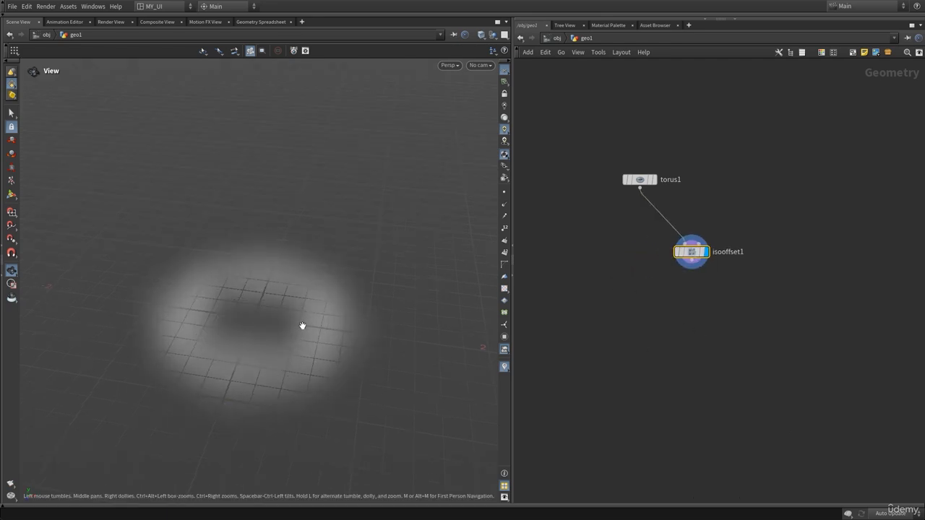
- Add a VDB from Polygons node below the torus node, on the side opposite the IsoOffset node
{"action": "middle_click_drag", "start_coordinate": [672, 293], "coordinate": [712, 294]}
{"action": "key", "text": "Tab"}
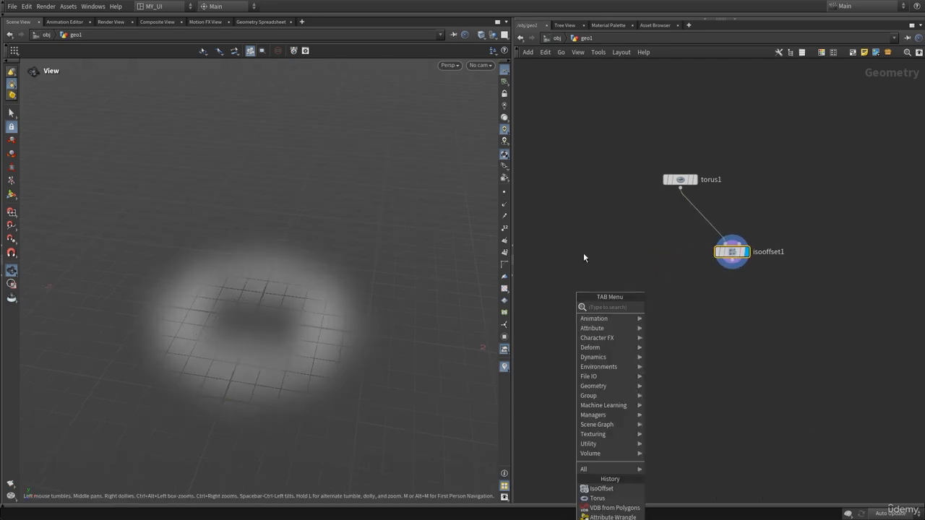
{"action": "type", "text": "vd"}
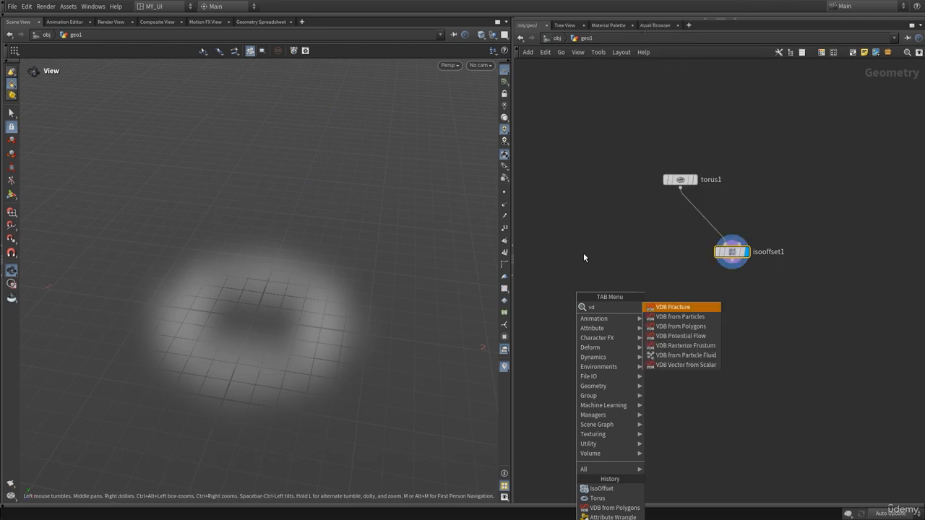
{"action": "type", "text": "bf"}
{"action": "key", "text": "BackSpace"}
{"action": "type", "text": "bfr"}
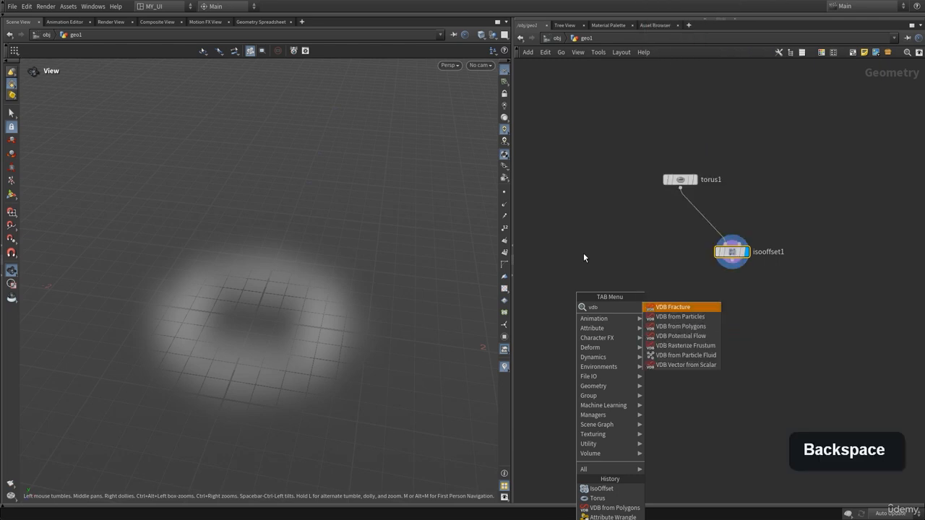
{"action": "left_click", "coordinate": [681, 327]}
{"action": "left_click", "coordinate": [615, 280]}
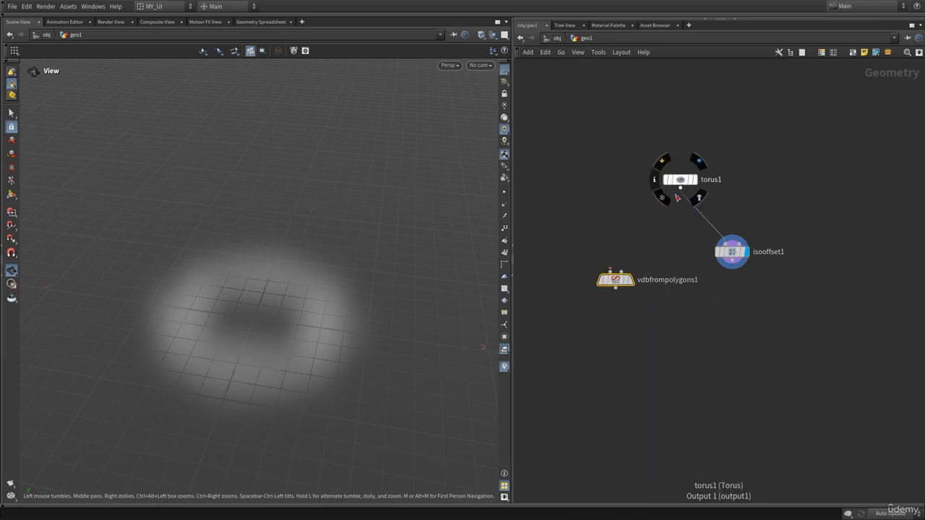
- Connect the torus output to the first input of the VDB from Polygons node and display the resulting volume
{"action": "left_click", "coordinate": [680, 189]}
{"action": "left_click", "coordinate": [611, 271]}
{"action": "mouse_move", "coordinate": [618, 278]}
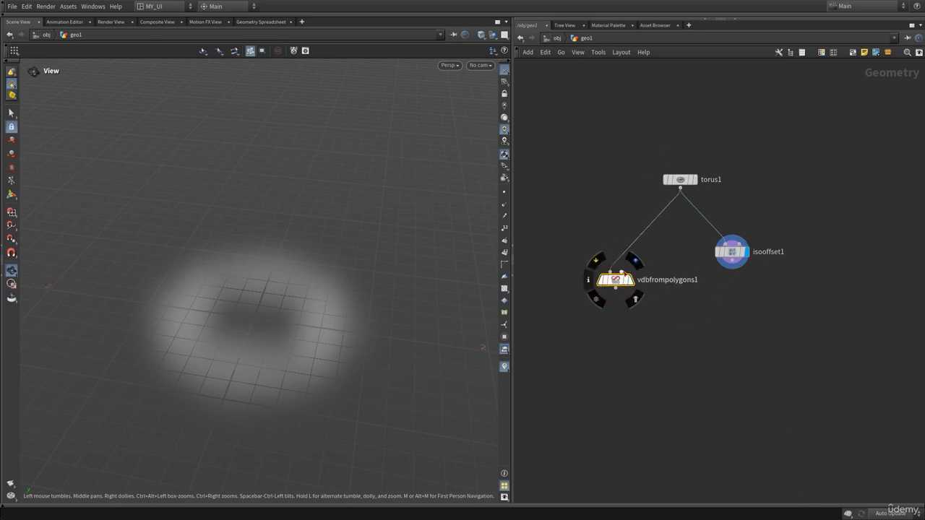
{"action": "left_click", "coordinate": [636, 261]}
{"action": "left_click_drag", "start_coordinate": [340, 326], "coordinate": [398, 341]}
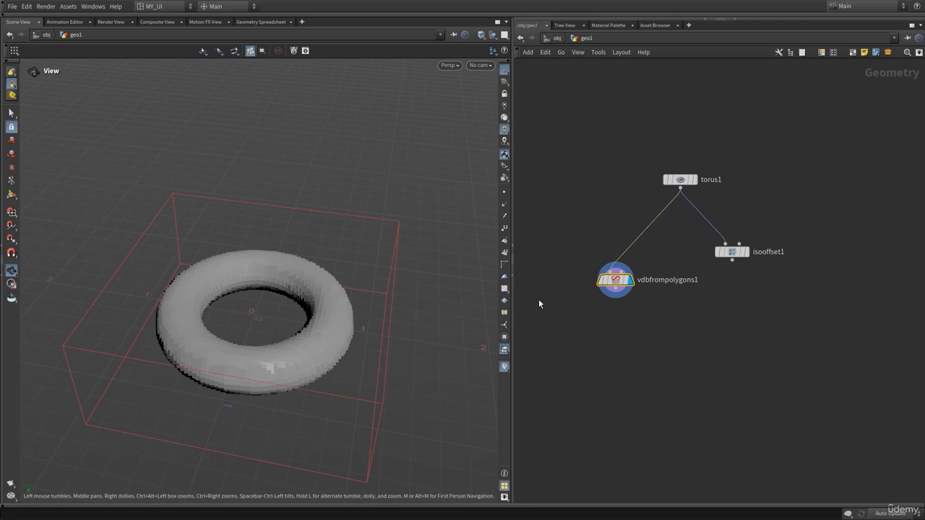
- Align the VDB from Polygons node level with the IsoOffset node and inspect the VDB torus from above
{"action": "left_click_drag", "start_coordinate": [615, 280], "coordinate": [598, 251]}
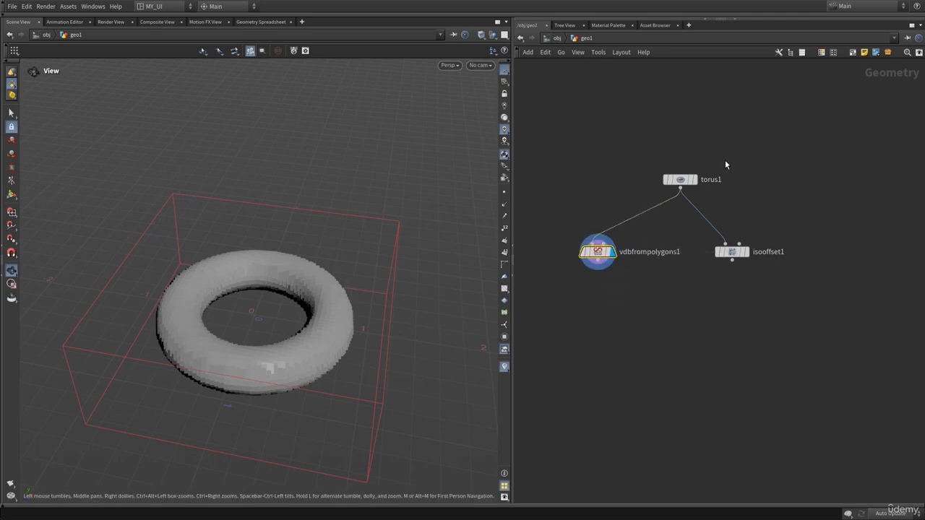
{"action": "left_click", "coordinate": [679, 179]}
{"action": "left_click", "coordinate": [597, 251]}
{"action": "left_click_drag", "start_coordinate": [330, 335], "coordinate": [329, 355]}
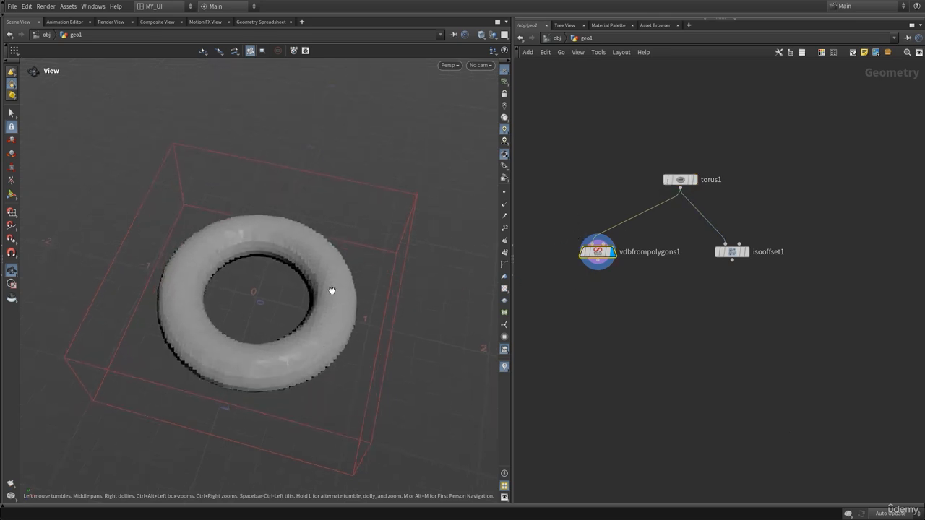
{"action": "left_click_drag", "start_coordinate": [310, 318], "coordinate": [322, 293]}
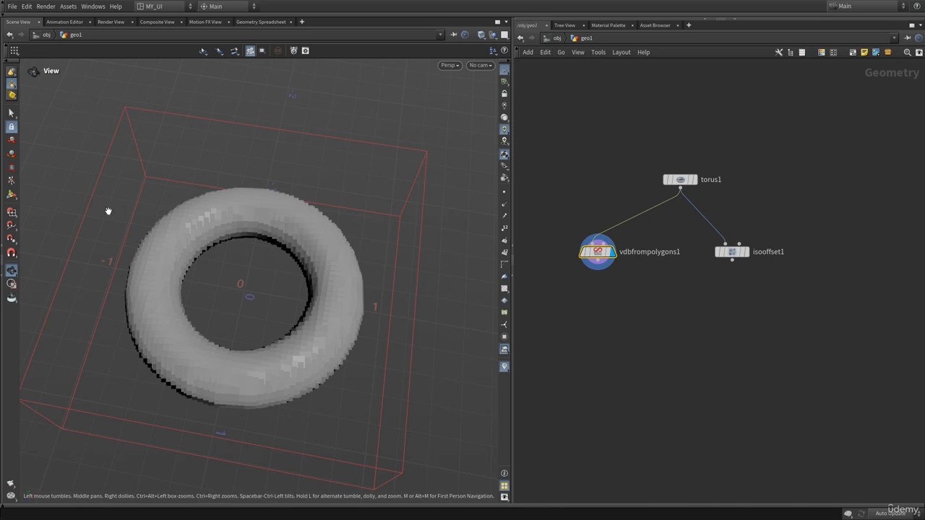
- Try to box-select points on the VDB torus in Points selection mode, and return to the View tool
{"action": "left_click", "coordinate": [12, 114]}
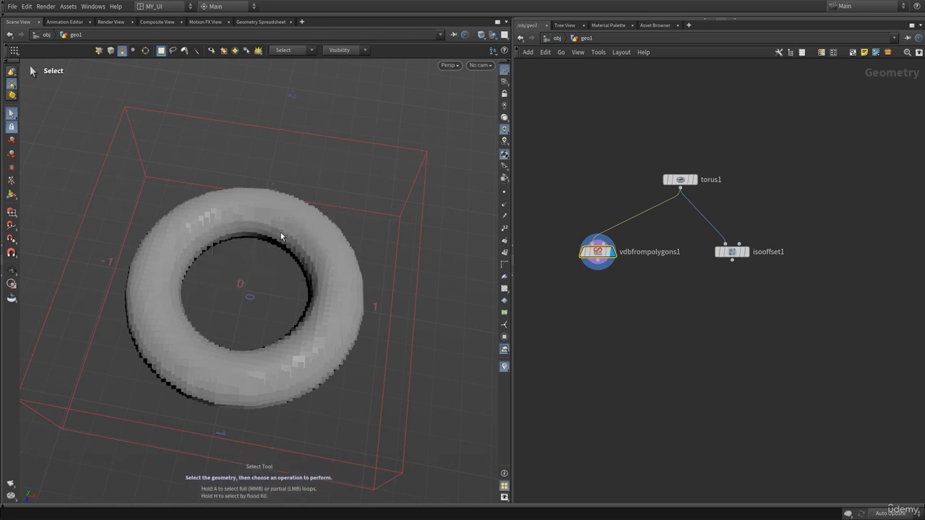
{"action": "left_click", "coordinate": [12, 87]}
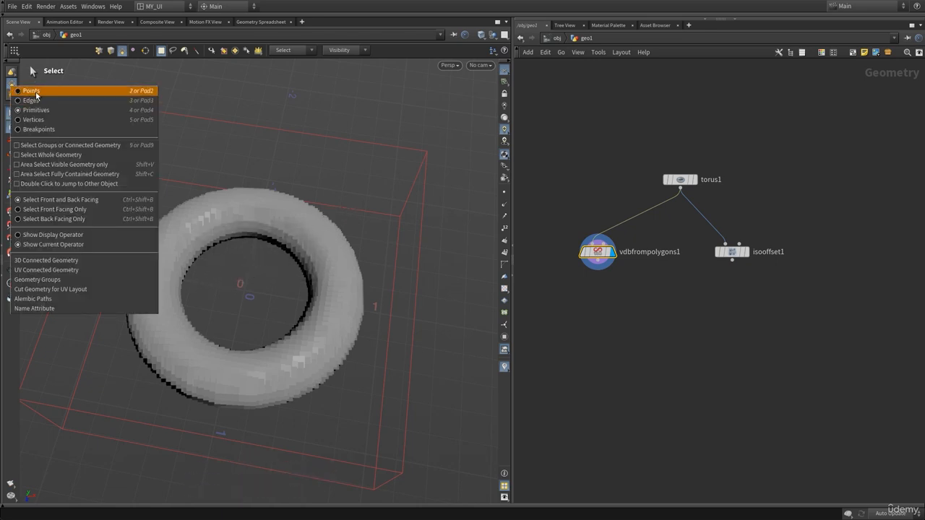
{"action": "left_click", "coordinate": [35, 92]}
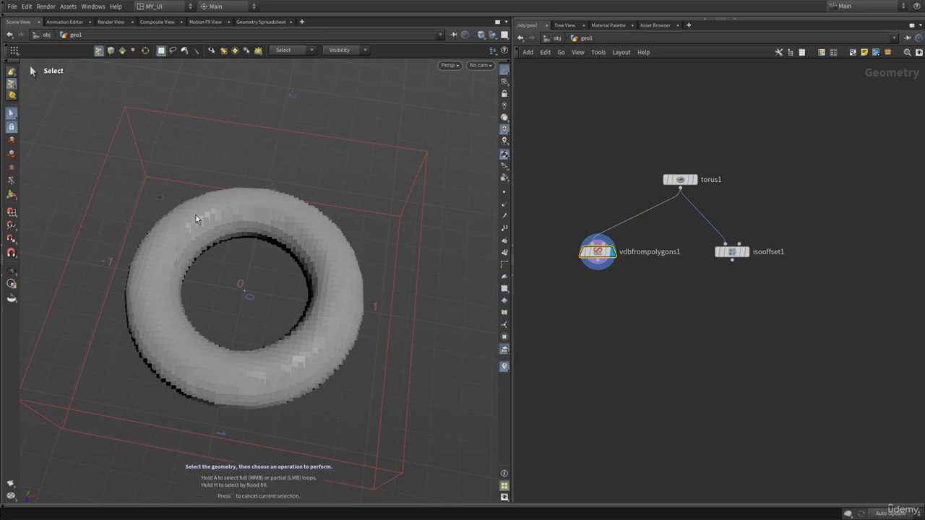
{"action": "left_click_drag", "start_coordinate": [381, 279], "coordinate": [291, 371]}
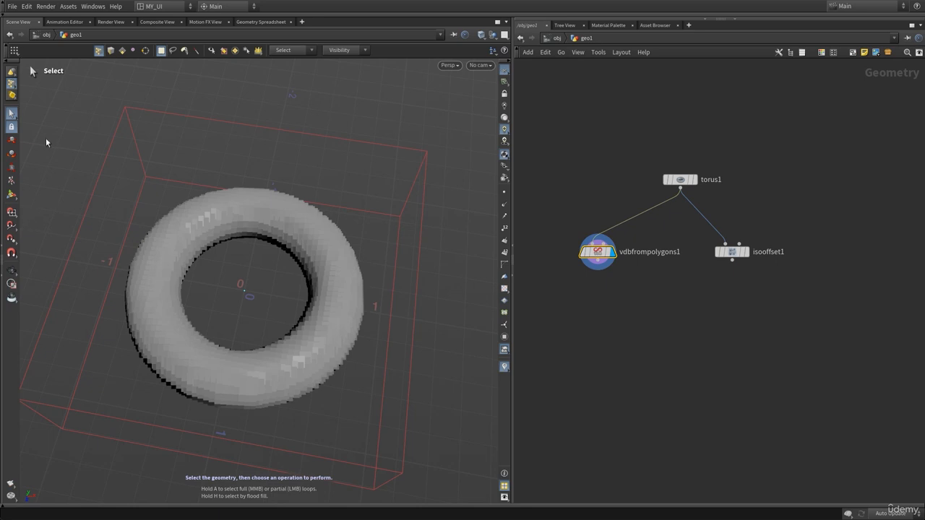
{"action": "left_click", "coordinate": [11, 270]}
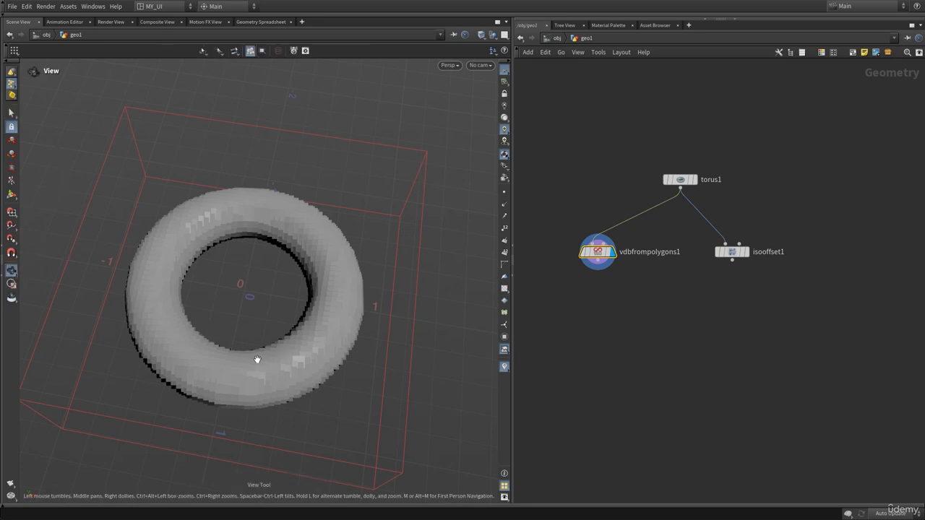
- Show the VDB from Polygons node's parameters and enable its Fog VDB output in addition to the Distance VDB
{"action": "mouse_move", "coordinate": [256, 362]}
{"action": "left_mouse_down"}
{"action": "mouse_move", "coordinate": [252, 314]}
{"action": "mouse_move", "coordinate": [275, 372]}
{"action": "mouse_move", "coordinate": [308, 283]}
{"action": "mouse_move", "coordinate": [275, 325]}
{"action": "mouse_move", "coordinate": [284, 313]}
{"action": "mouse_move", "coordinate": [281, 321]}
{"action": "left_mouse_up"}
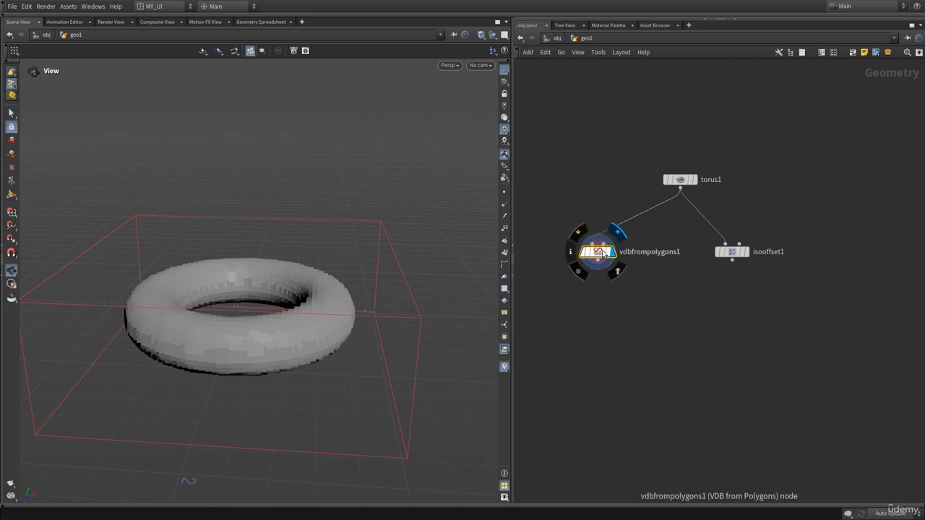
{"action": "key", "text": "p"}
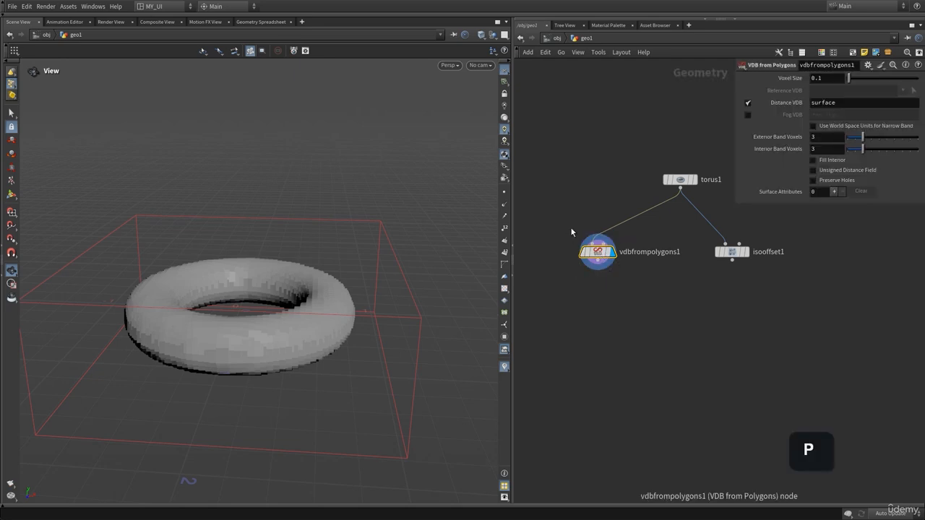
{"action": "left_click", "coordinate": [748, 114]}
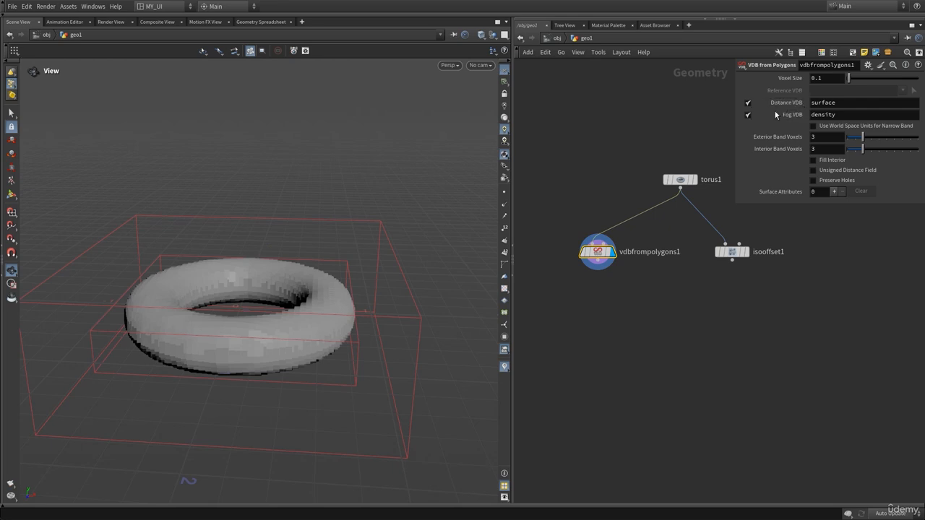
{"action": "middle_click_drag", "start_coordinate": [668, 140], "coordinate": [658, 149]}
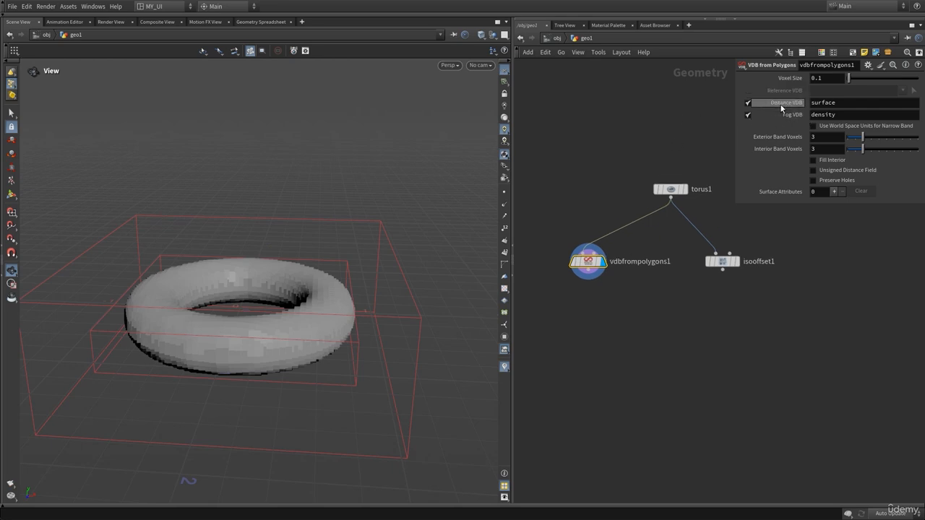
- Review the distance and fog volume names, and examine the volumes in the VDB from Polygons node's information
{"action": "left_click", "coordinate": [857, 101]}
{"action": "left_click", "coordinate": [864, 115]}
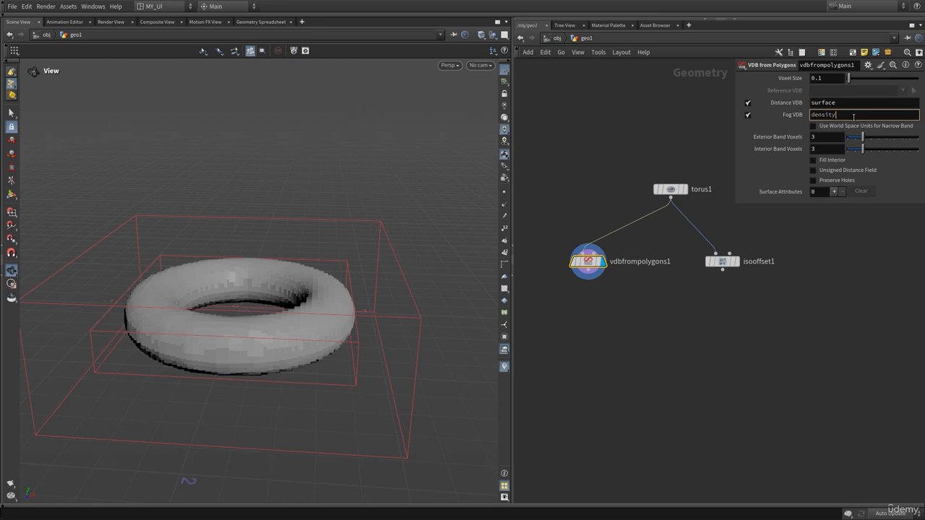
{"action": "left_click", "coordinate": [604, 197]}
{"action": "middle_click_drag", "start_coordinate": [617, 285], "coordinate": [627, 281]}
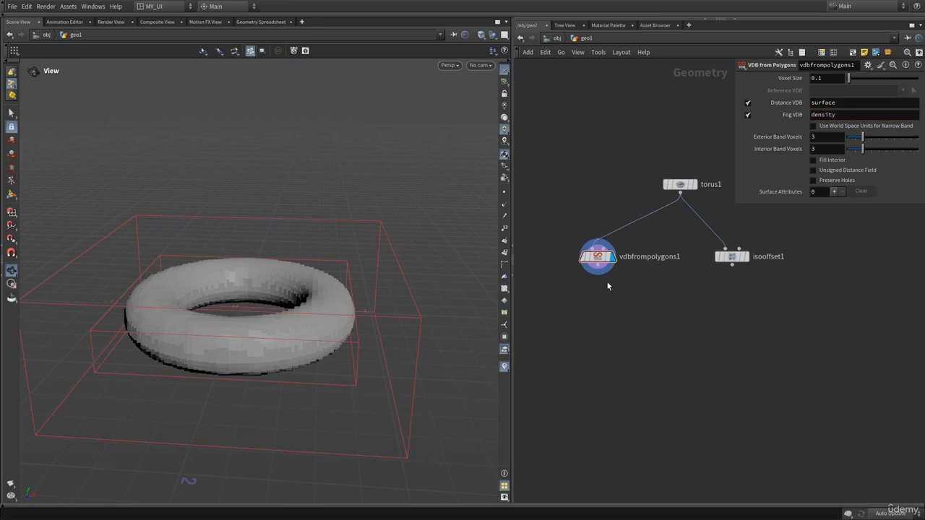
{"action": "middle_click", "coordinate": [586, 267]}
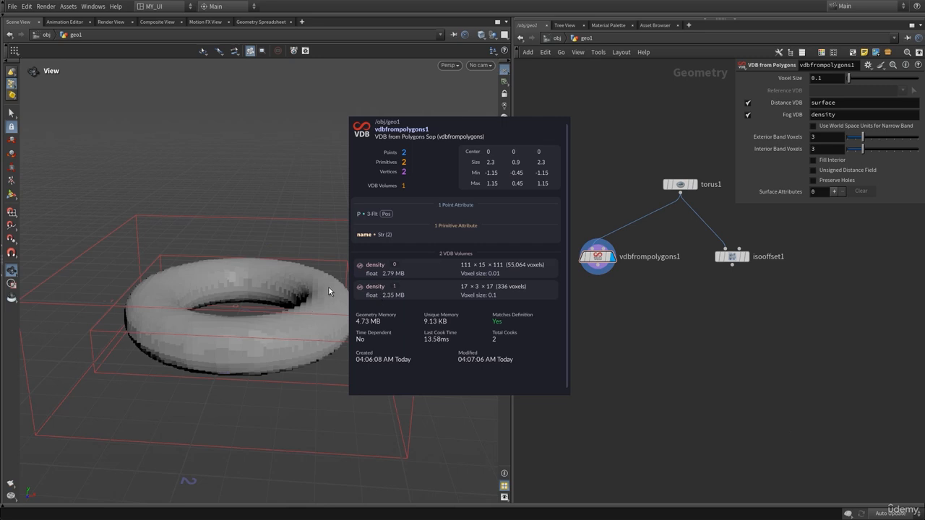
{"action": "mouse_move", "coordinate": [597, 266]}
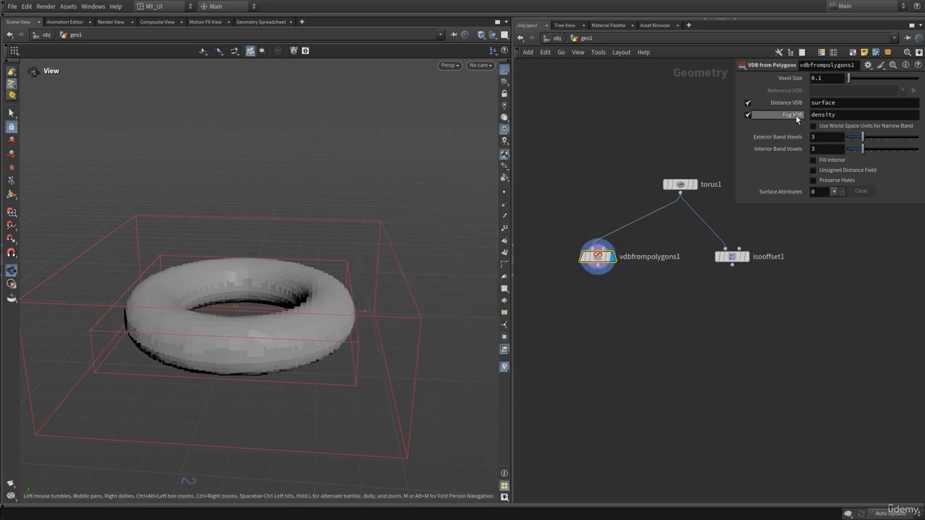
- Reposition the VDB from Polygons node below the torus node, slightly higher than the IsoOffset node
{"action": "left_click", "coordinate": [837, 103]}
{"action": "left_click", "coordinate": [843, 116]}
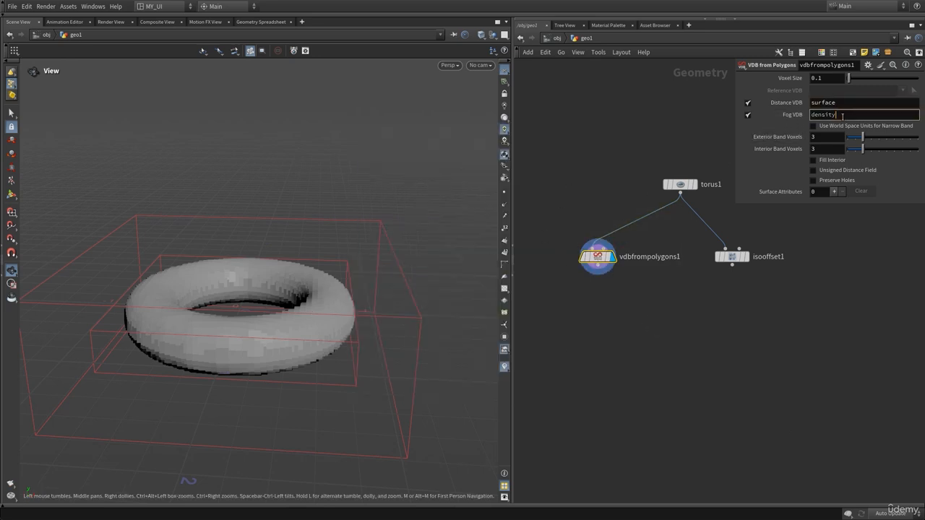
{"action": "left_click_drag", "start_coordinate": [558, 217], "coordinate": [591, 326]}
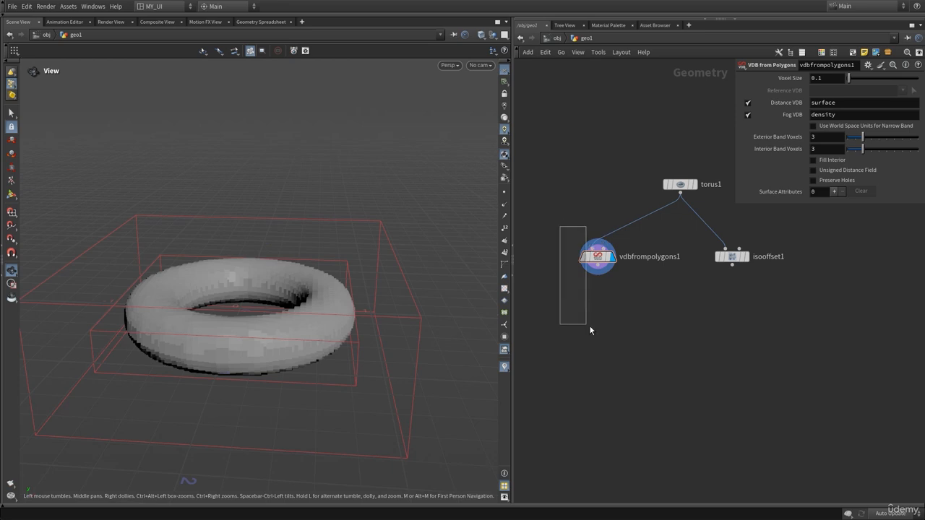
{"action": "left_click_drag", "start_coordinate": [601, 258], "coordinate": [589, 284]}
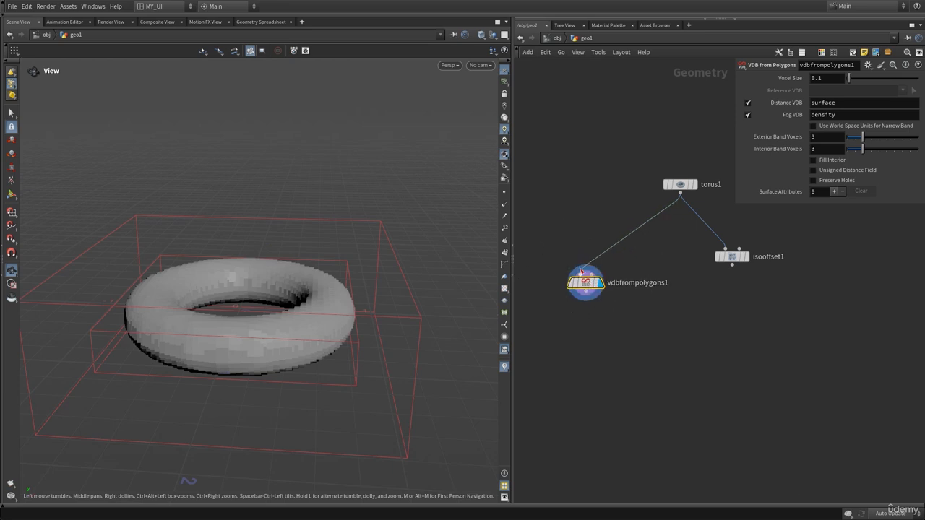
{"action": "middle_click", "coordinate": [586, 289]}
{"action": "left_click_drag", "start_coordinate": [585, 289], "coordinate": [581, 266]}
{"action": "middle_click_drag", "start_coordinate": [629, 306], "coordinate": [642, 363]}
{"action": "left_click_drag", "start_coordinate": [597, 316], "coordinate": [576, 300]}
{"action": "middle_click_drag", "start_coordinate": [597, 346], "coordinate": [660, 368]}
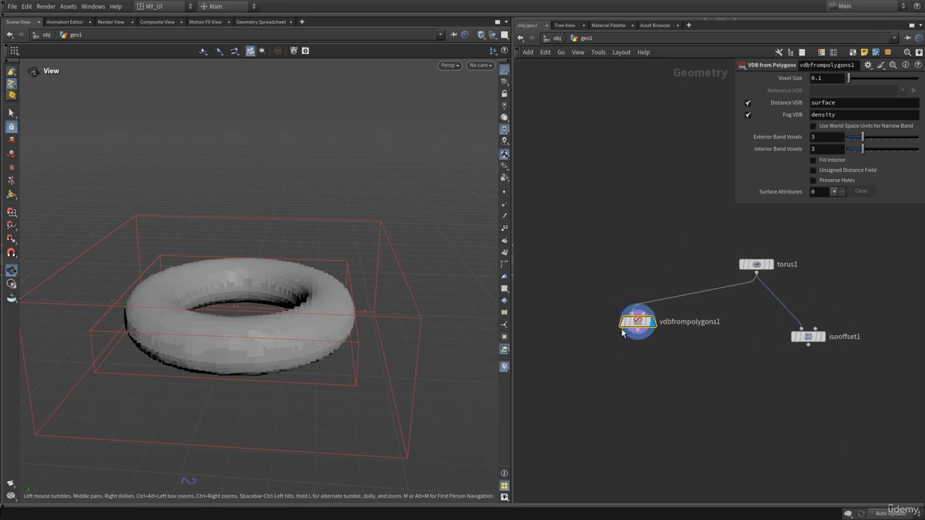
- Examine the surface and density volumes, their resolutions and voxel sizes in the VDB from Polygons node's information
{"action": "middle_click", "coordinate": [637, 322]}
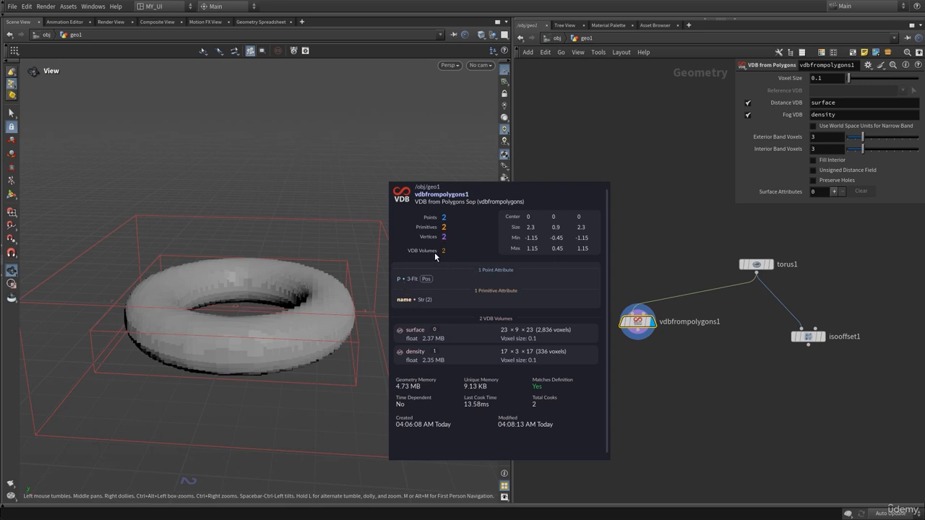
{"action": "scroll", "coordinate": [622, 206], "scroll_direction": "up", "scroll_amount": 1}
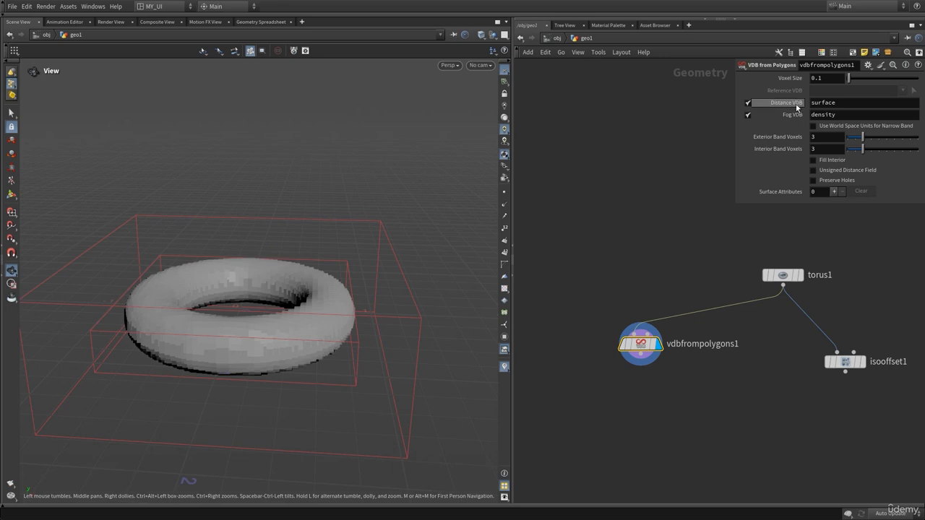
{"action": "left_click", "coordinate": [615, 344]}
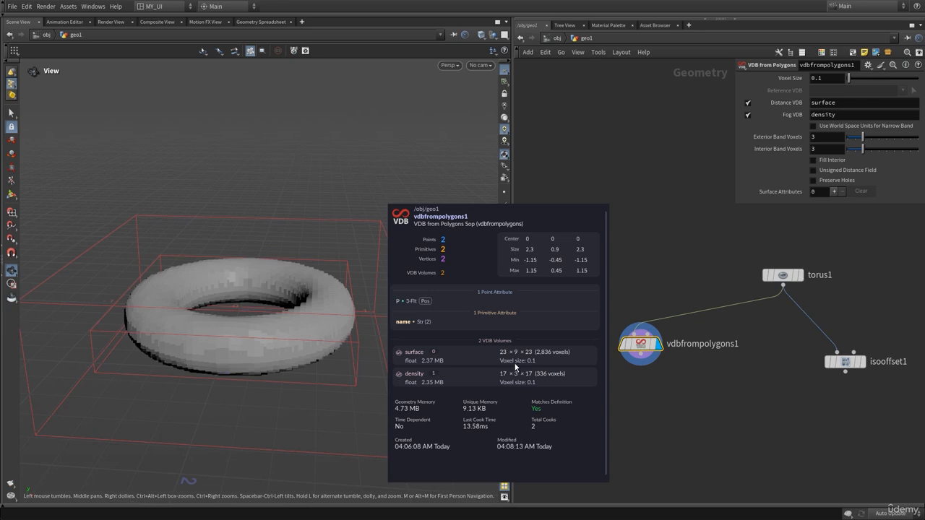
{"action": "scroll", "coordinate": [600, 296], "scroll_direction": "up", "scroll_amount": 1}
{"action": "middle_click_drag", "start_coordinate": [630, 271], "coordinate": [573, 250]}
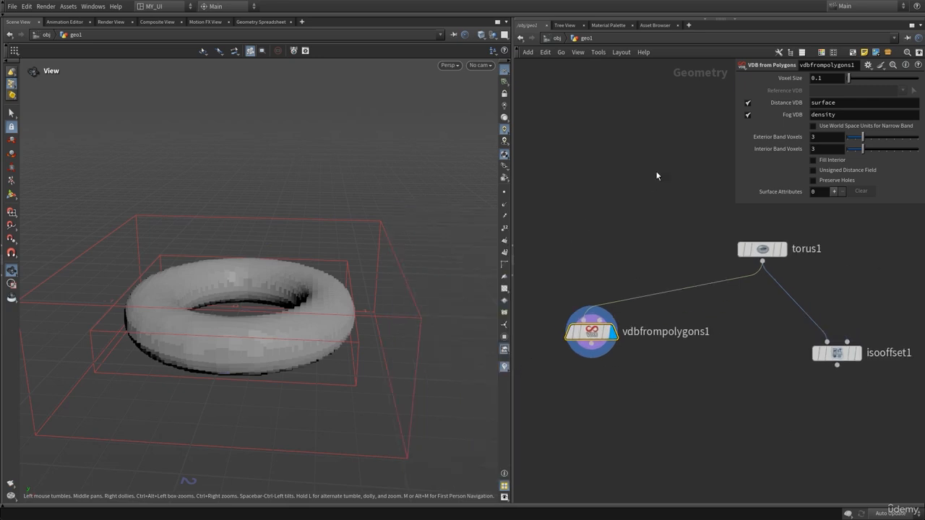
- Disable the Distance VDB output so only the fog volume is generated, and inspect the fog torus and node information
{"action": "left_click", "coordinate": [748, 104]}
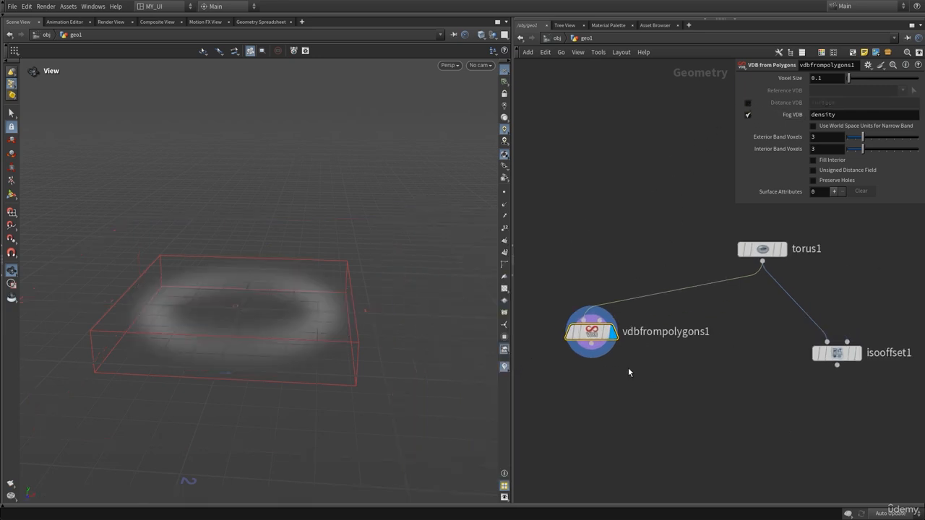
{"action": "left_click_drag", "start_coordinate": [362, 336], "coordinate": [360, 365]}
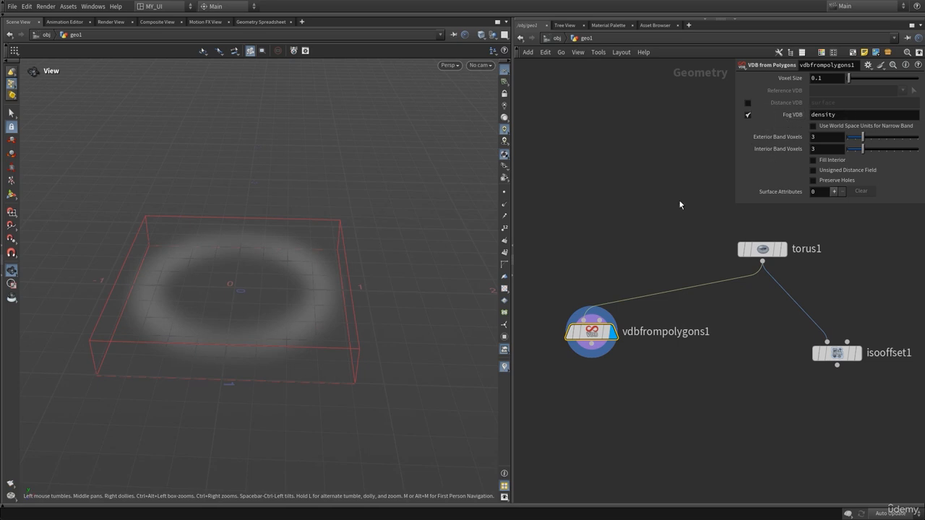
{"action": "left_click", "coordinate": [612, 374]}
{"action": "middle_click_drag", "start_coordinate": [612, 373], "coordinate": [624, 367]}
{"action": "left_click_drag", "start_coordinate": [610, 325], "coordinate": [599, 338]}
{"action": "middle_click", "coordinate": [599, 338]}
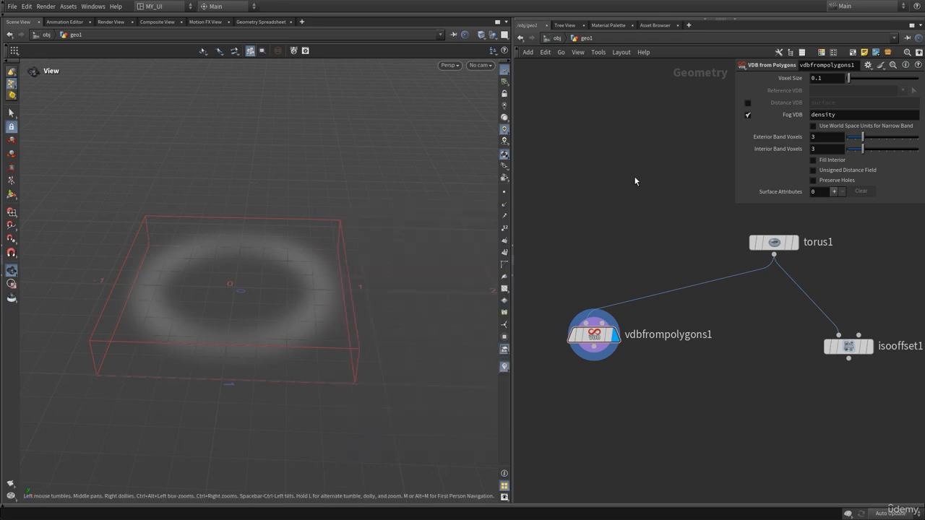
- Select the IsoOffset node, display its fog volume in the viewport and check its node information
{"action": "middle_click_drag", "start_coordinate": [667, 156], "coordinate": [634, 197]}
{"action": "middle_click_drag", "start_coordinate": [694, 397], "coordinate": [560, 359]}
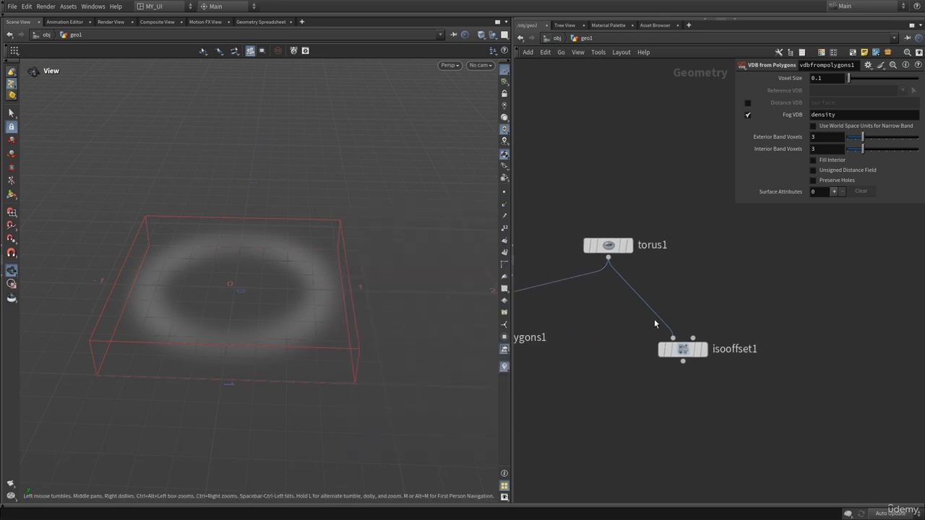
{"action": "middle_click_drag", "start_coordinate": [628, 364], "coordinate": [685, 376]}
{"action": "scroll", "coordinate": [667, 378], "scroll_direction": "down", "scroll_amount": 2}
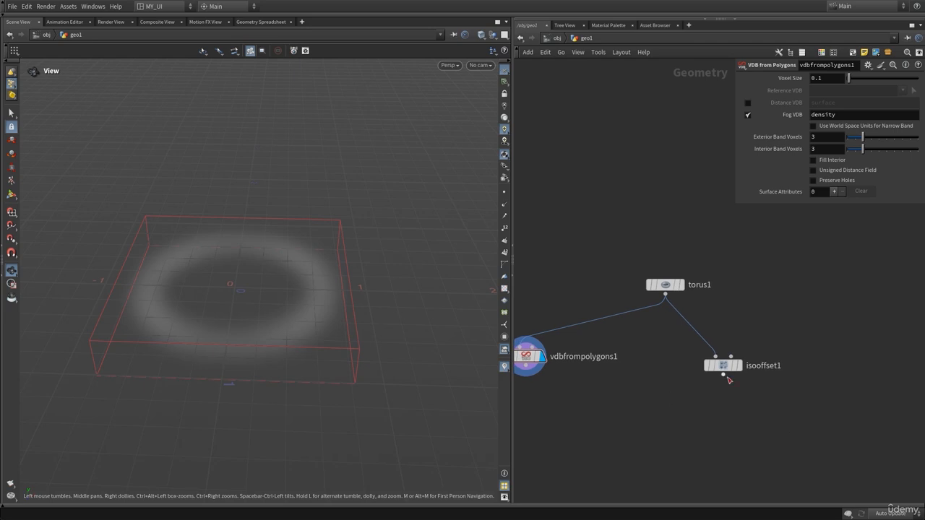
{"action": "left_click", "coordinate": [722, 365]}
{"action": "middle_click_drag", "start_coordinate": [726, 403], "coordinate": [594, 401]}
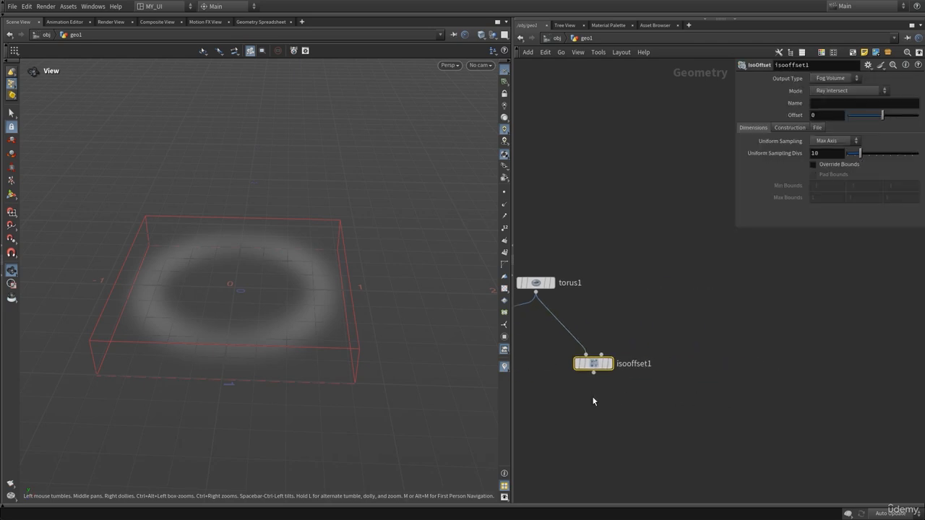
{"action": "middle_click_drag", "start_coordinate": [657, 297], "coordinate": [722, 306]}
{"action": "mouse_move", "coordinate": [666, 368]}
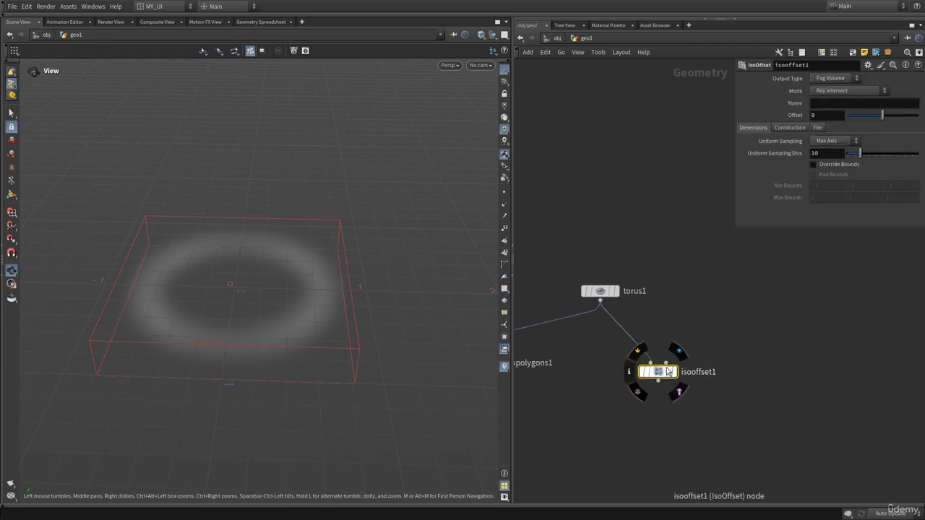
{"action": "left_click", "coordinate": [680, 351]}
{"action": "left_click", "coordinate": [628, 371]}
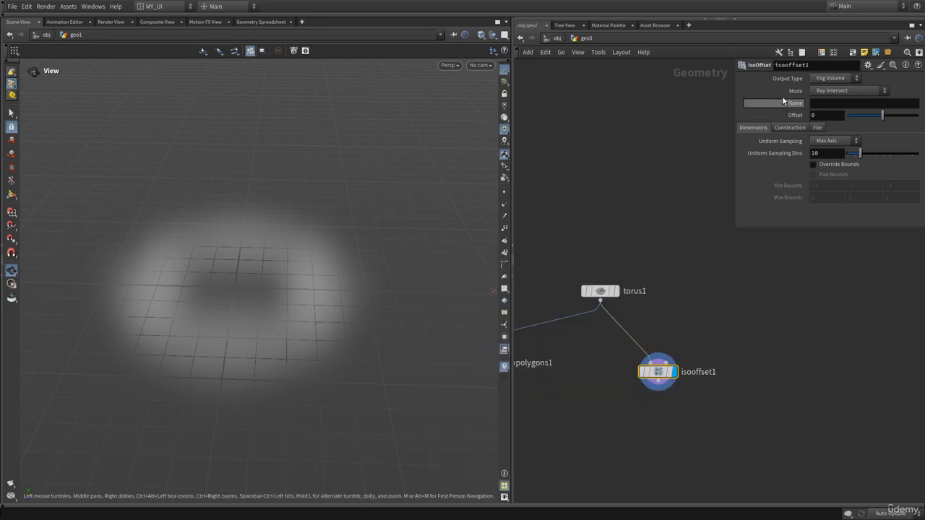
- Name the IsoOffset volume my_vol and check the name in the node's information
{"action": "left_click", "coordinate": [826, 103]}
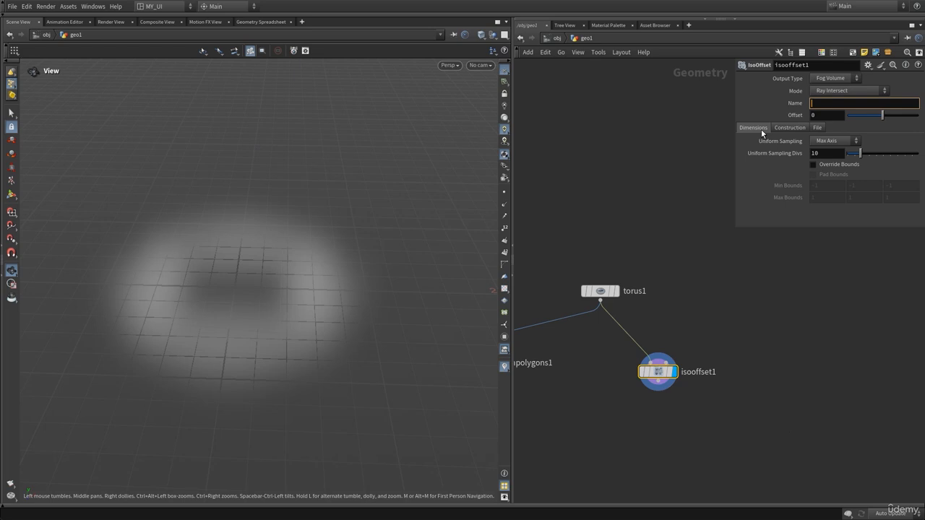
{"action": "type", "text": "my_"}
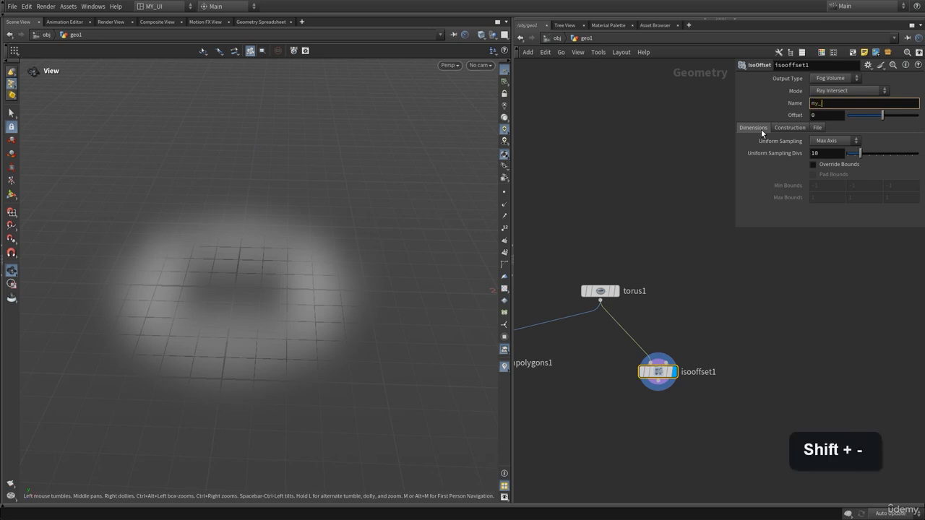
{"action": "type", "text": "vol"}
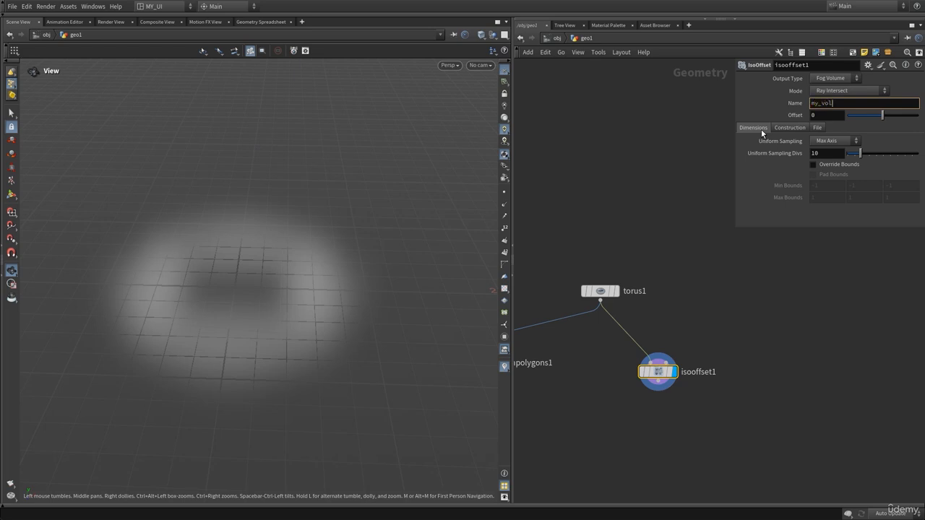
{"action": "middle_click_drag", "start_coordinate": [649, 406], "coordinate": [640, 373]}
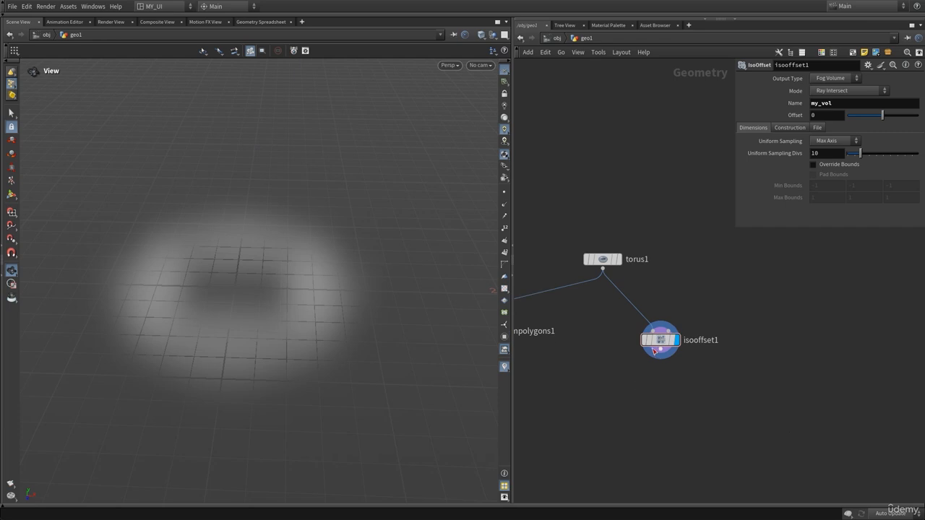
{"action": "middle_click", "coordinate": [660, 340]}
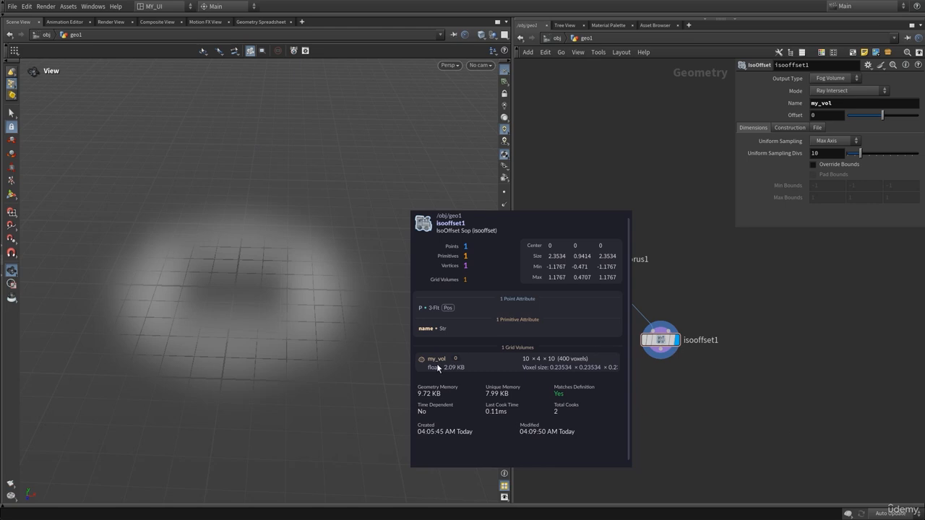
{"action": "middle_click_drag", "start_coordinate": [602, 386], "coordinate": [639, 380]}
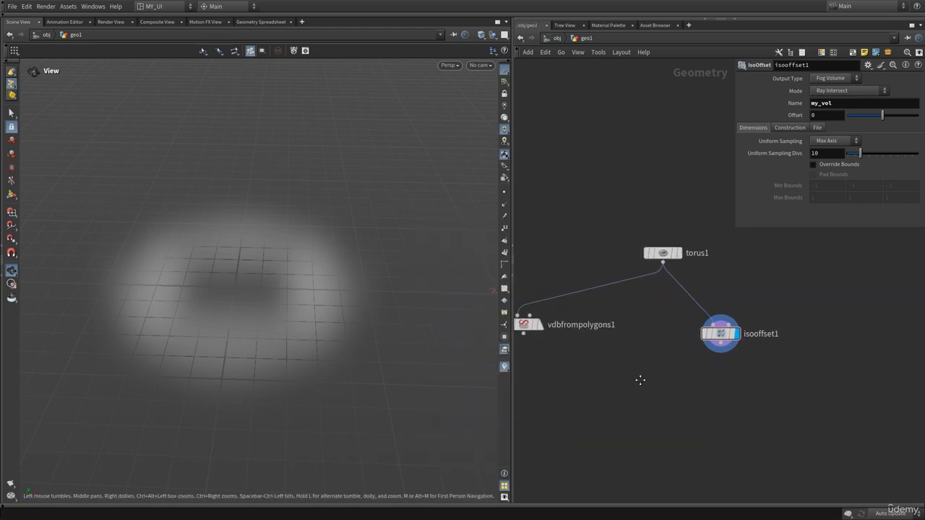
- Check the fog volume name on the VDB from Polygons node, and name the IsoOffset volume density
{"action": "middle_click_drag", "start_coordinate": [555, 318], "coordinate": [597, 318]}
{"action": "left_click", "coordinate": [597, 325]}
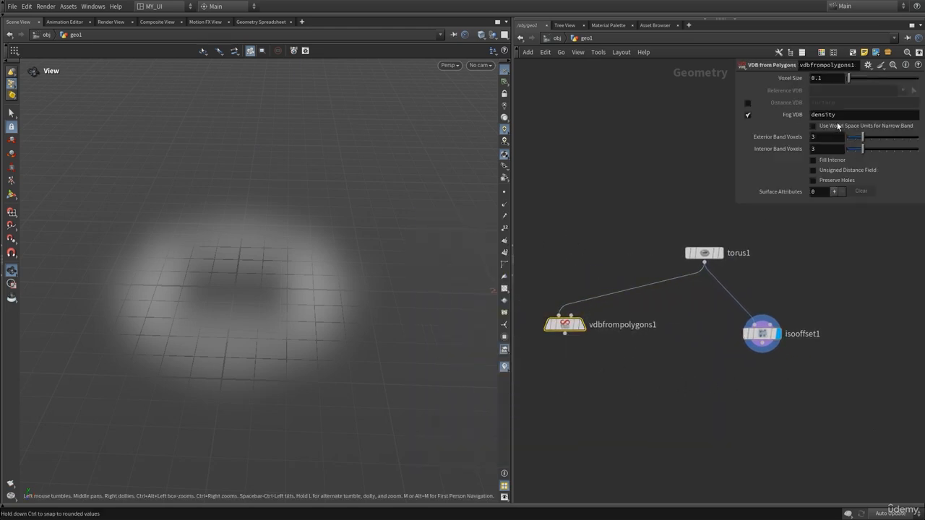
{"action": "middle_click_drag", "start_coordinate": [682, 120], "coordinate": [625, 143]}
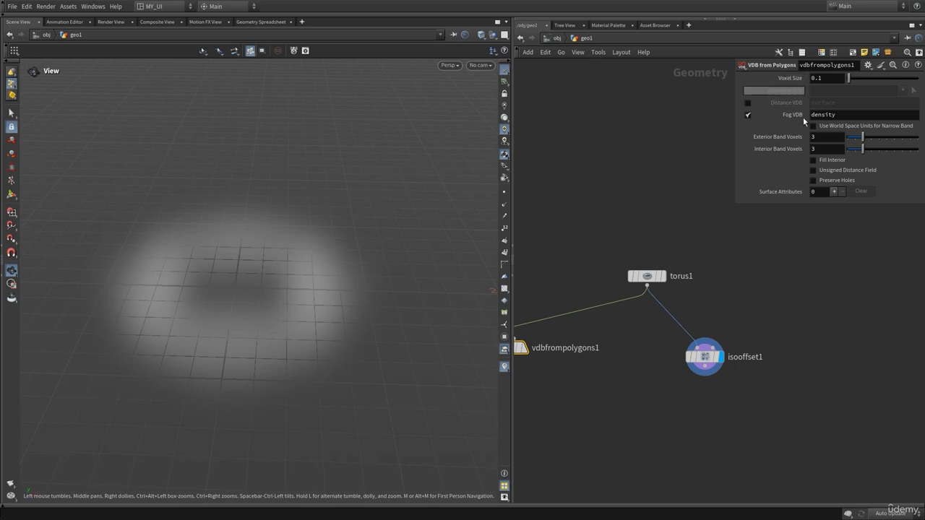
{"action": "left_click", "coordinate": [709, 358]}
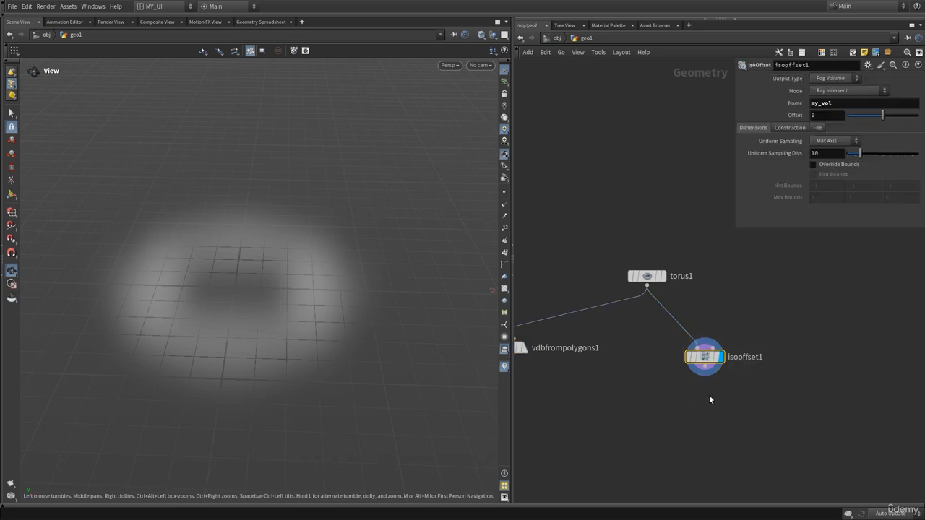
{"action": "double_click", "coordinate": [822, 103]}
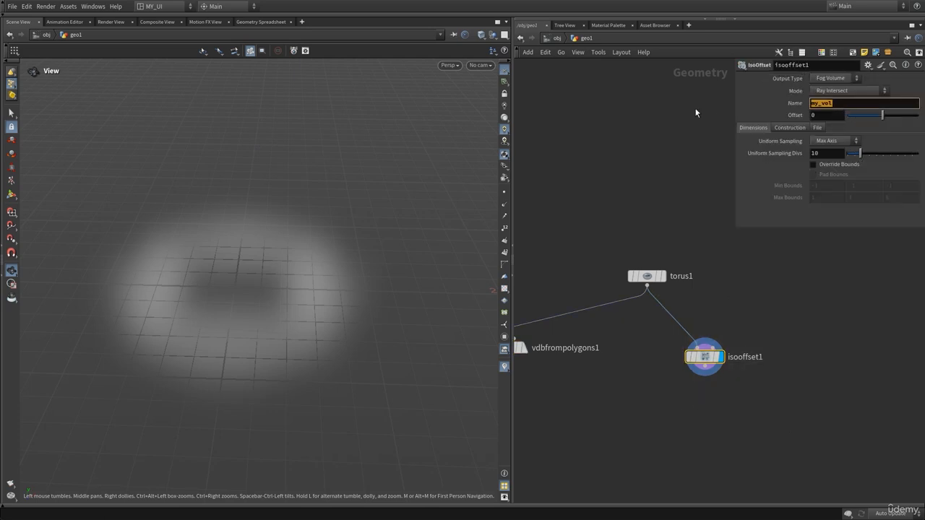
{"action": "type", "text": "density"}
{"action": "key", "text": "Return"}
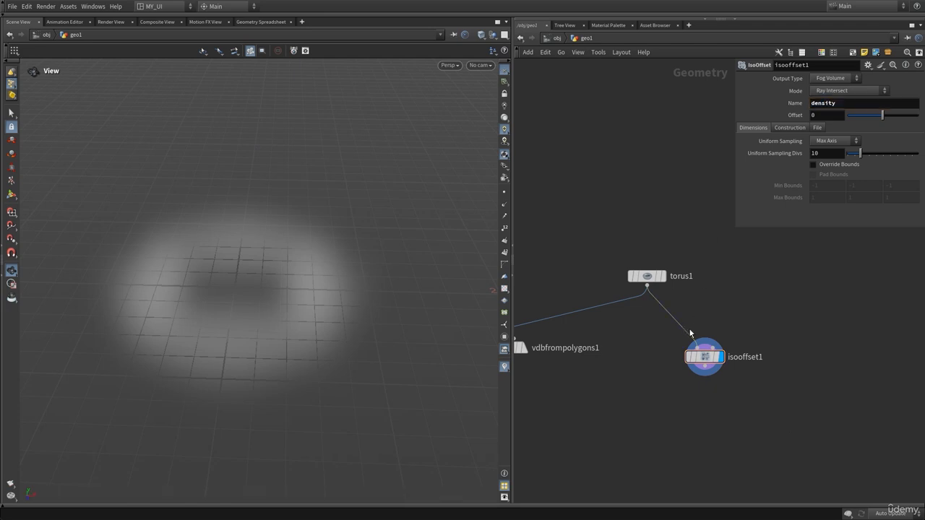
- Check the IsoOffset node's information and compare the VDB from Polygons settings with the IsoOffset settings
{"action": "middle_click", "coordinate": [715, 357]}
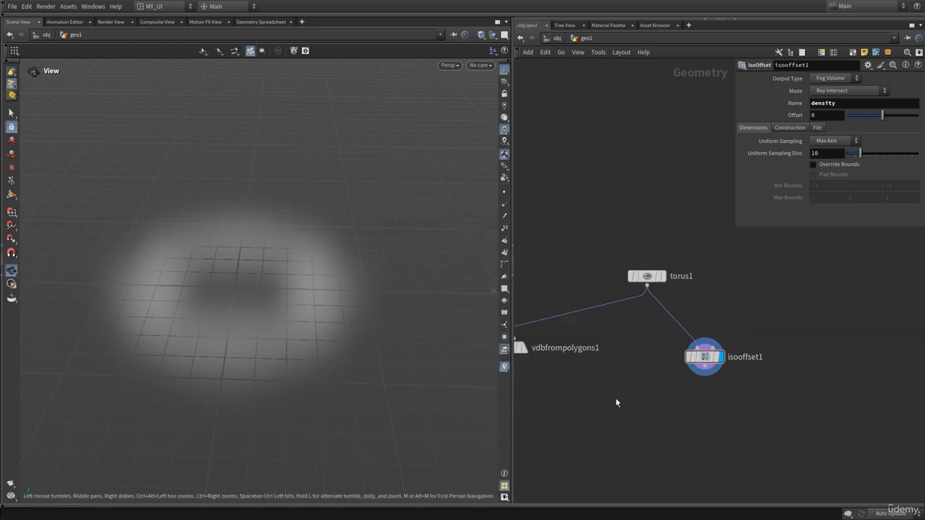
{"action": "middle_click_drag", "start_coordinate": [617, 403], "coordinate": [624, 360]}
{"action": "right_click_drag", "start_coordinate": [299, 297], "coordinate": [238, 314]}
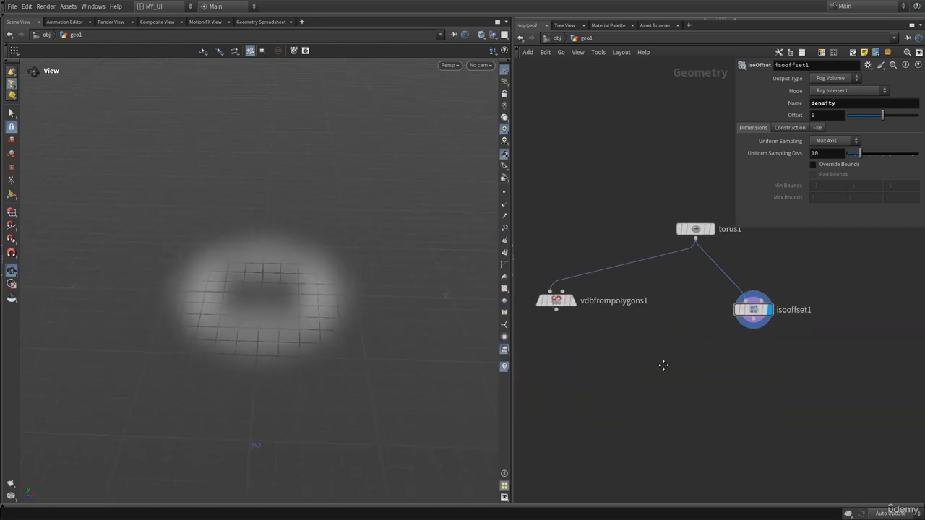
{"action": "left_click", "coordinate": [587, 293]}
{"action": "left_click_drag", "start_coordinate": [316, 307], "coordinate": [317, 329]}
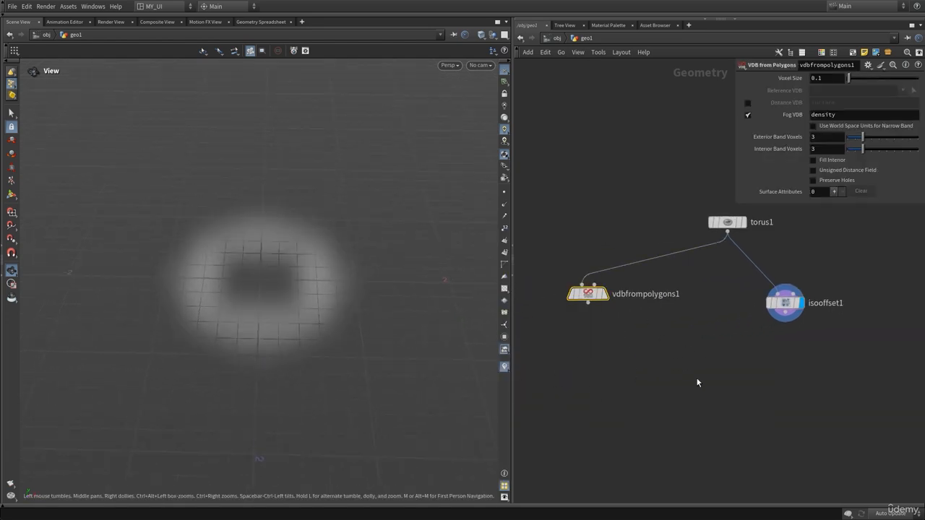
{"action": "middle_click_drag", "start_coordinate": [785, 376], "coordinate": [714, 369]}
{"action": "left_click_drag", "start_coordinate": [748, 272], "coordinate": [635, 350]}
{"action": "left_click_drag", "start_coordinate": [289, 287], "coordinate": [314, 293]}
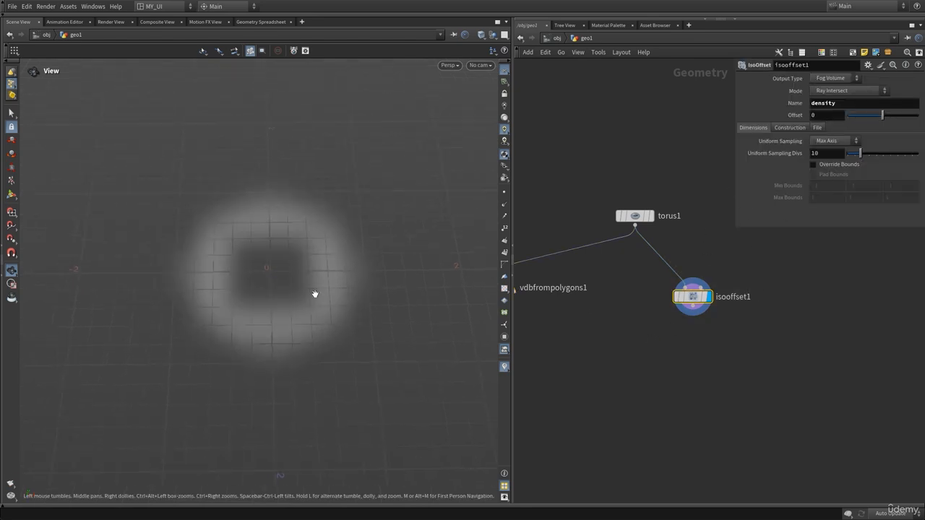
- Display the VDB from Polygons fog volume in the viewport and examine its ring shape and bounding box from above
{"action": "middle_click_drag", "start_coordinate": [588, 345], "coordinate": [725, 369]}
{"action": "left_click_drag", "start_coordinate": [576, 247], "coordinate": [693, 366]}
{"action": "mouse_move", "coordinate": [636, 313]}
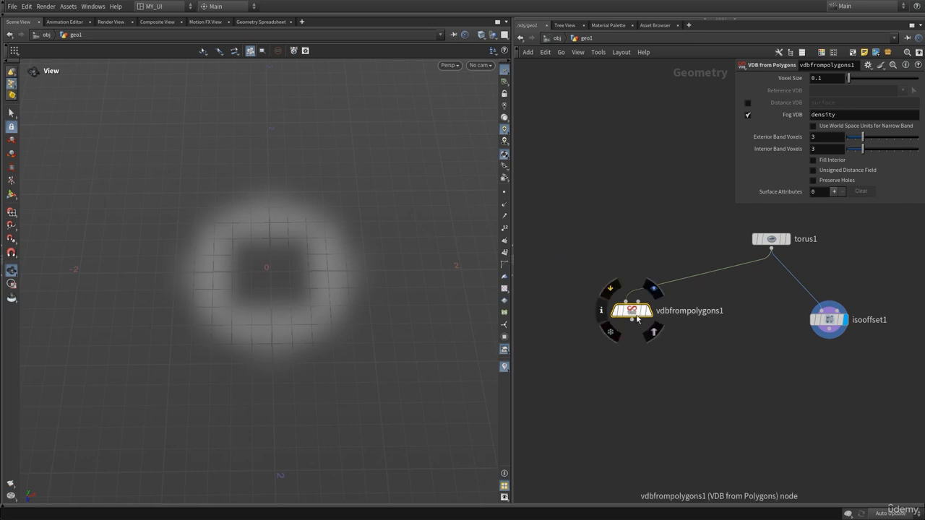
{"action": "left_click", "coordinate": [654, 290]}
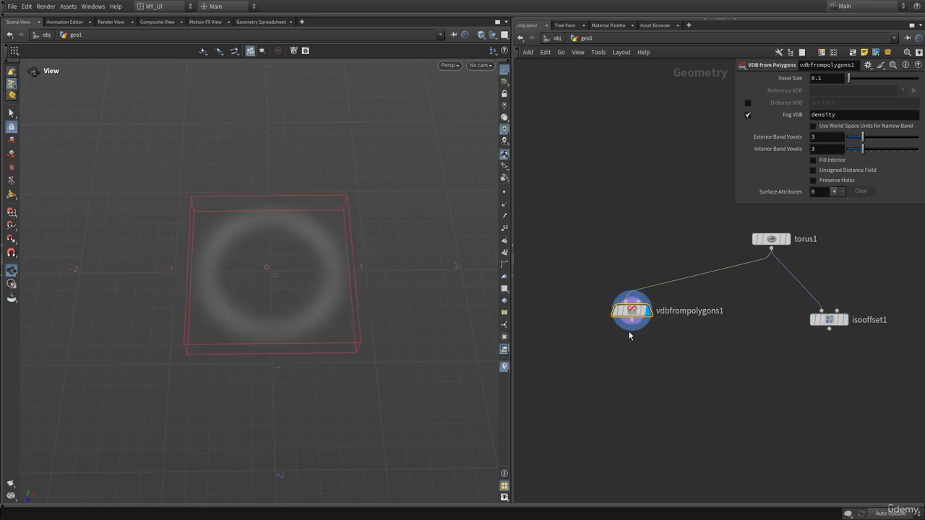
{"action": "left_click_drag", "start_coordinate": [632, 313], "coordinate": [615, 316]}
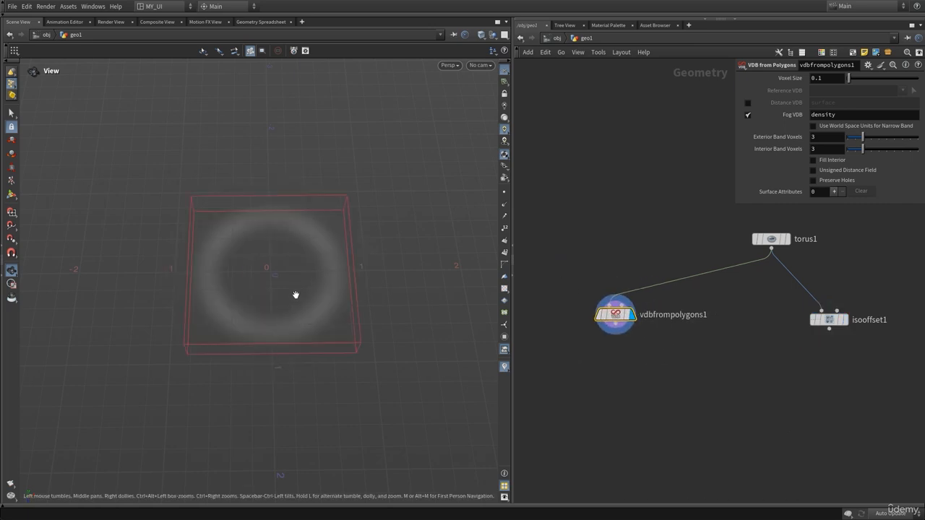
{"action": "left_click_drag", "start_coordinate": [290, 303], "coordinate": [314, 288]}
{"action": "middle_click_drag", "start_coordinate": [301, 303], "coordinate": [270, 351]}
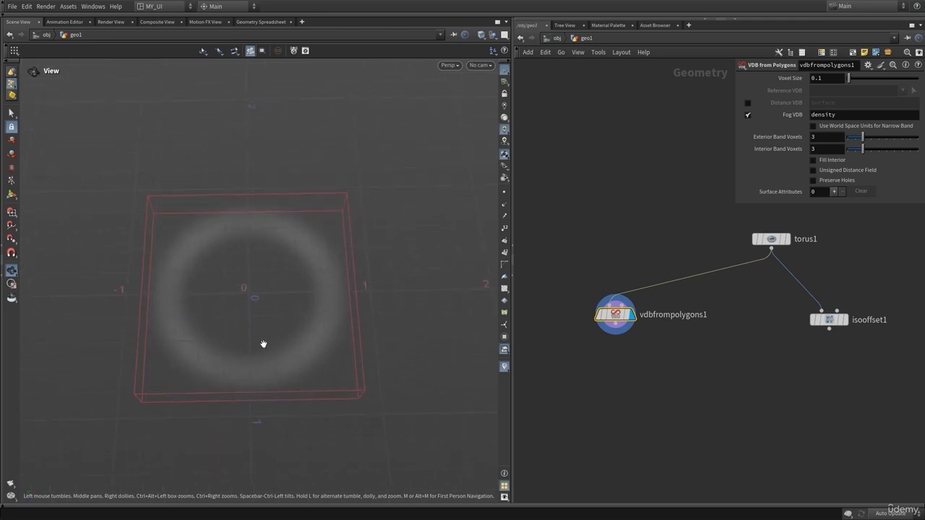
{"action": "mouse_move", "coordinate": [254, 351]}
{"action": "left_mouse_down"}
{"action": "mouse_move", "coordinate": [258, 316]}
{"action": "mouse_move", "coordinate": [252, 359]}
{"action": "left_mouse_up"}
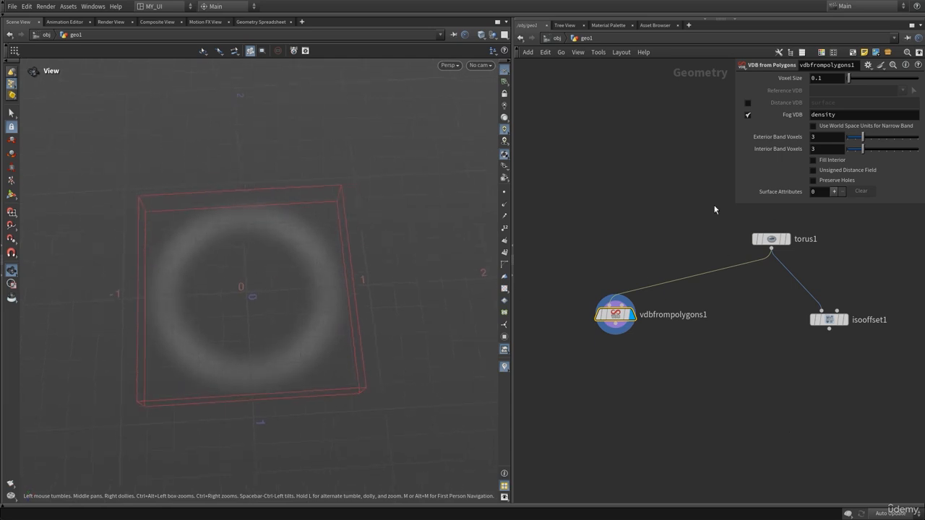
- Display the original torus geometry in the viewport and examine its shape from above and from the side
{"action": "middle_click_drag", "start_coordinate": [604, 231], "coordinate": [568, 268]}
{"action": "mouse_move", "coordinate": [737, 280]}
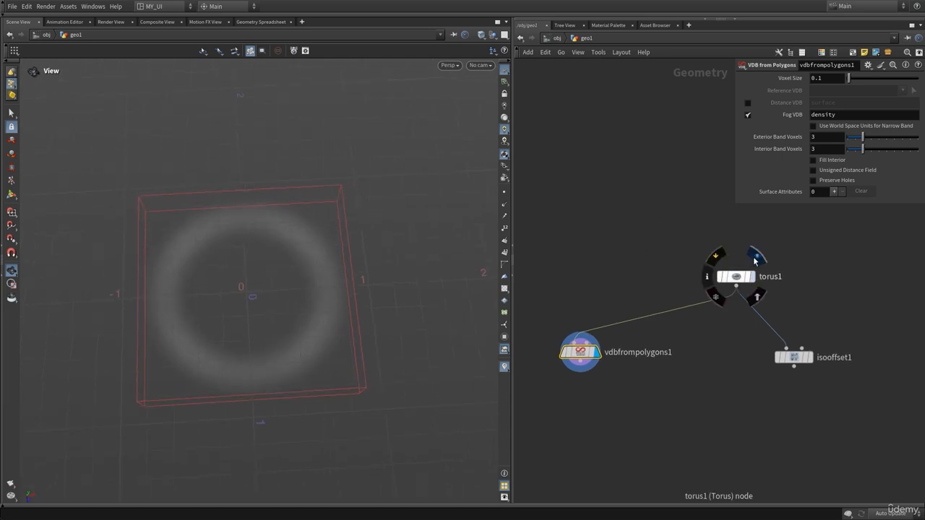
{"action": "left_click", "coordinate": [754, 258]}
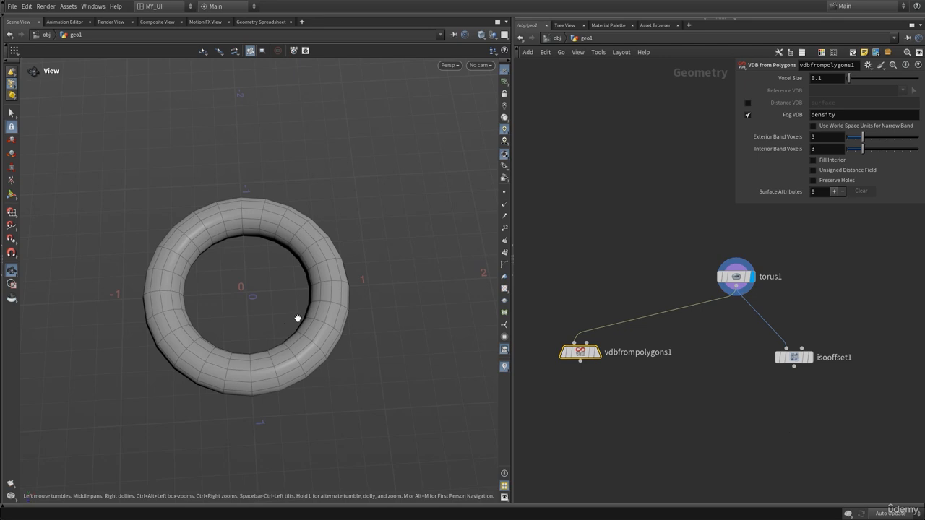
{"action": "right_click_drag", "start_coordinate": [192, 307], "coordinate": [305, 300]}
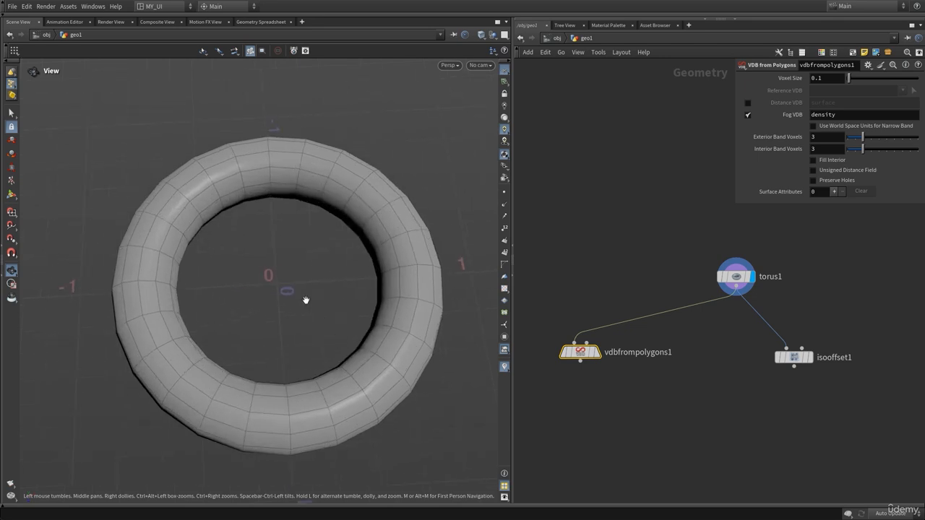
{"action": "left_click_drag", "start_coordinate": [304, 250], "coordinate": [296, 275]}
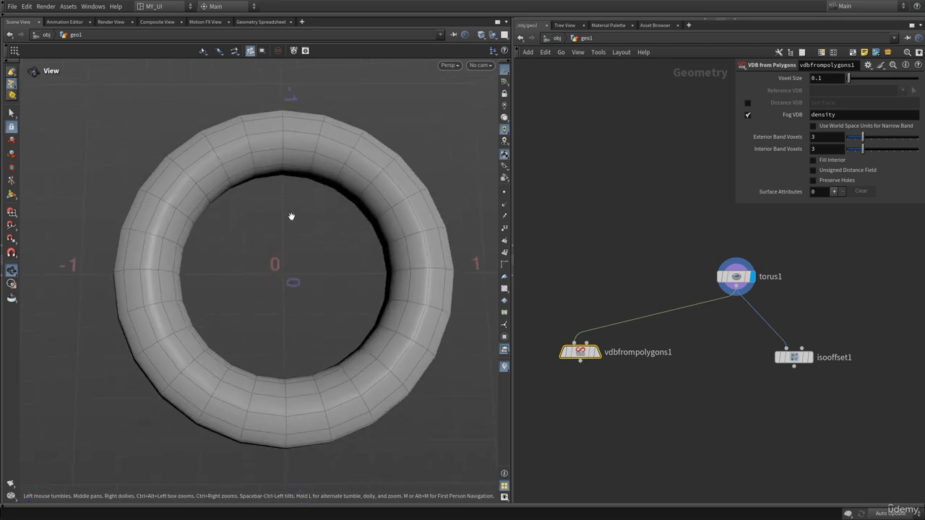
{"action": "right_click_drag", "start_coordinate": [306, 256], "coordinate": [336, 221]}
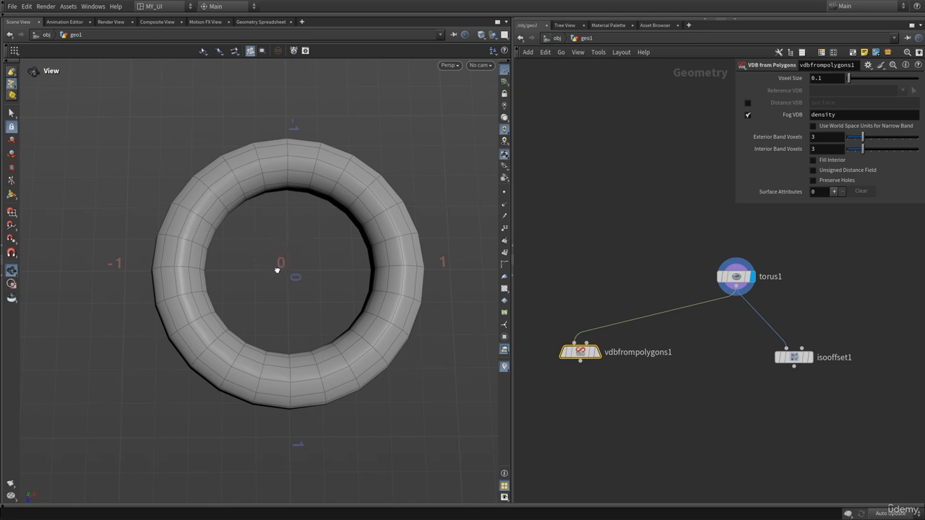
{"action": "left_click_drag", "start_coordinate": [277, 270], "coordinate": [305, 316]}
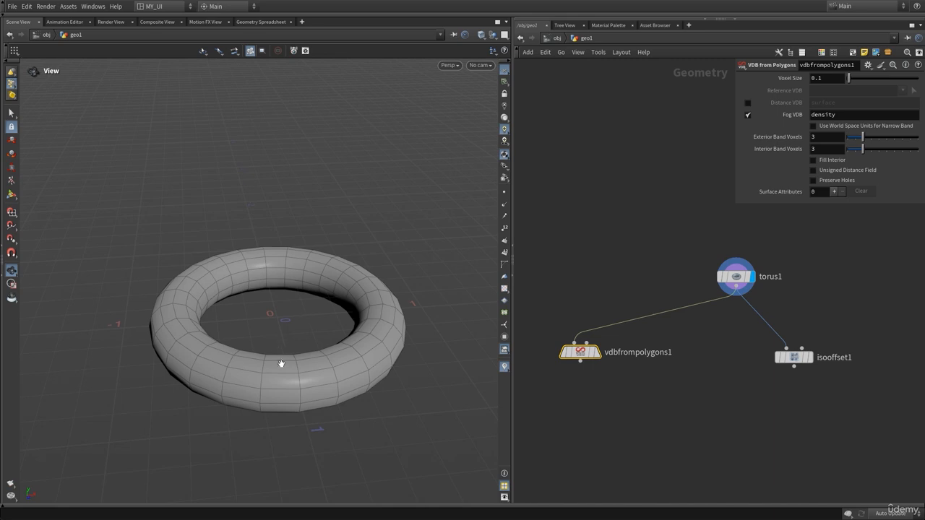
{"action": "left_click_drag", "start_coordinate": [281, 364], "coordinate": [272, 366]}
- Switch the viewport from the torus back to the VDB from Polygons fog volume and compare the shapes
{"action": "middle_click_drag", "start_coordinate": [561, 302], "coordinate": [563, 294]}
{"action": "left_click_drag", "start_coordinate": [564, 294], "coordinate": [676, 421]}
{"action": "mouse_move", "coordinate": [585, 344]}
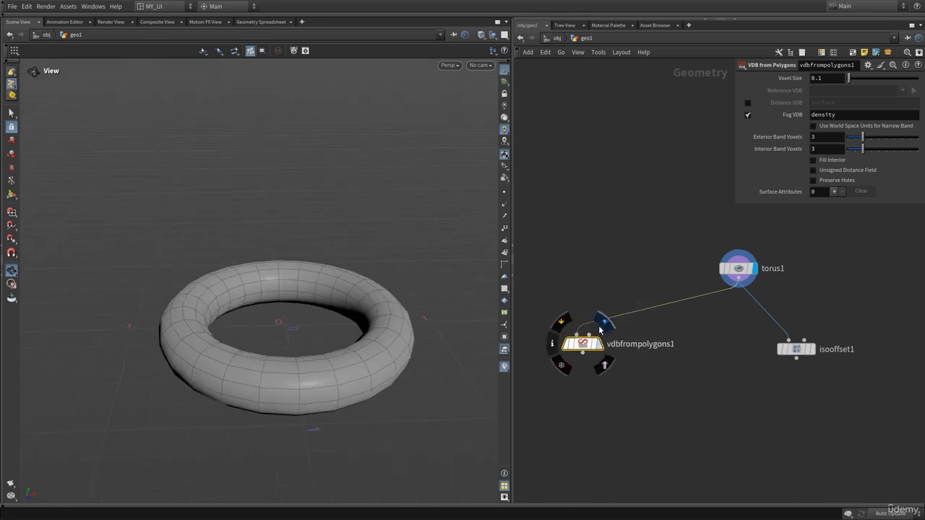
{"action": "left_click", "coordinate": [603, 322]}
{"action": "left_click_drag", "start_coordinate": [359, 369], "coordinate": [298, 339]}
- Select the IsoOffset node, display its fog volume in the viewport and examine its shape around the torus hole
{"action": "middle_click_drag", "start_coordinate": [839, 347], "coordinate": [718, 357]}
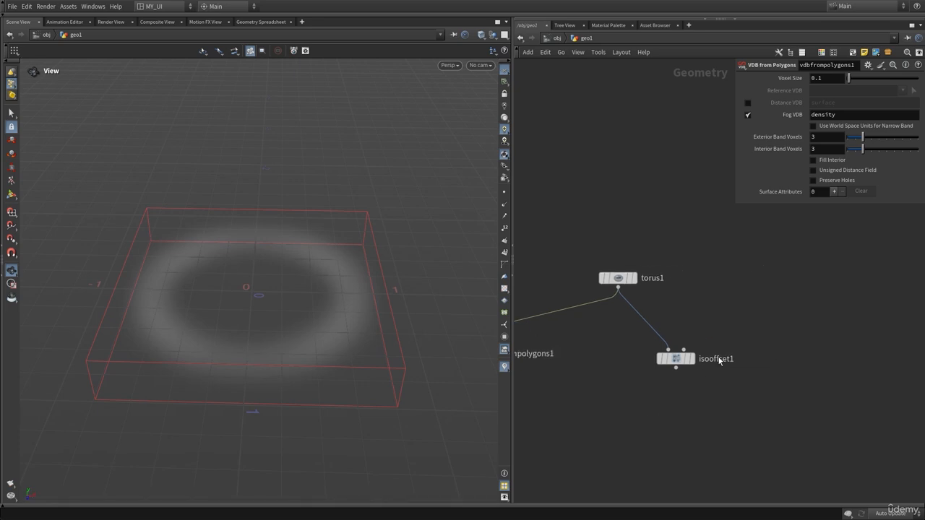
{"action": "left_click", "coordinate": [671, 359]}
{"action": "mouse_move", "coordinate": [682, 352]}
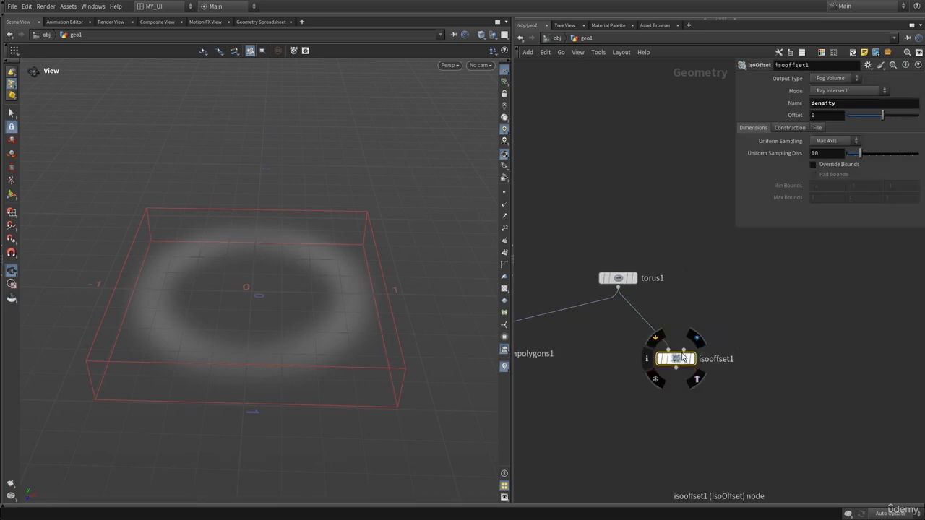
{"action": "left_click", "coordinate": [697, 339]}
{"action": "scroll", "coordinate": [258, 361], "scroll_direction": "down", "scroll_amount": 3}
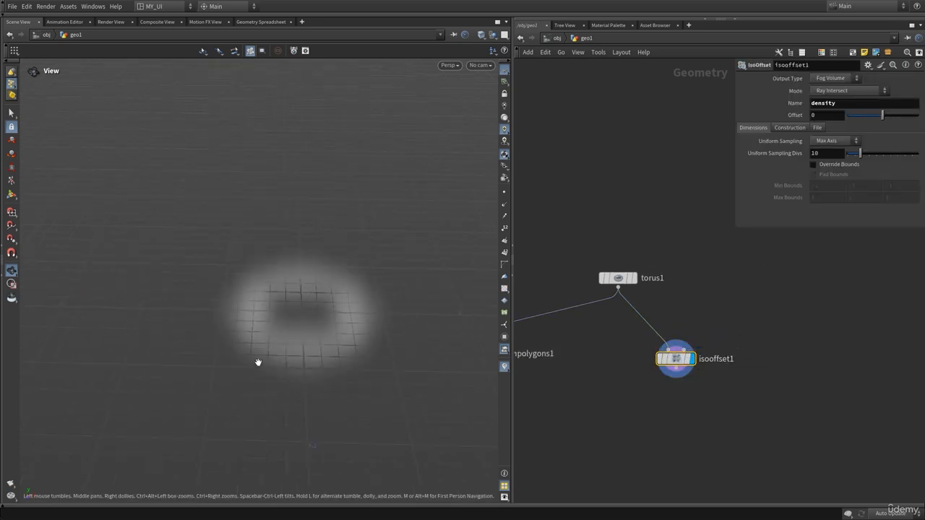
{"action": "left_click_drag", "start_coordinate": [258, 362], "coordinate": [278, 329]}
{"action": "left_click_drag", "start_coordinate": [324, 298], "coordinate": [321, 314]}
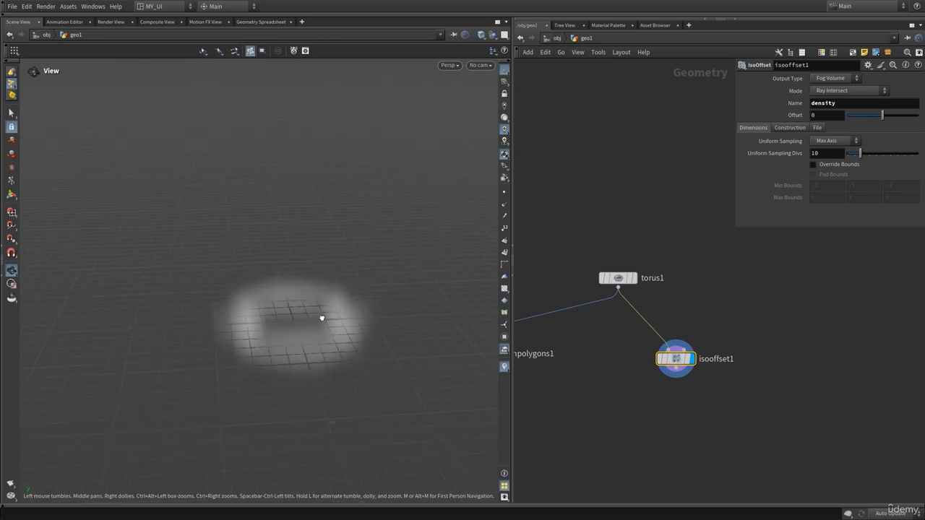
- Add a Bound node to the network below the torus and IsoOffset nodes
{"action": "left_click", "coordinate": [619, 277]}
{"action": "mouse_move", "coordinate": [639, 266]}
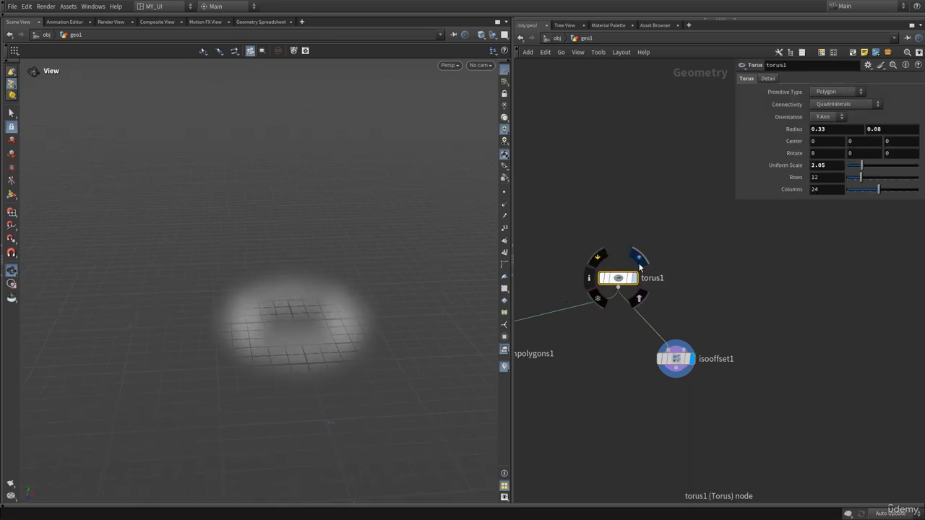
{"action": "middle_click_drag", "start_coordinate": [626, 422], "coordinate": [644, 378]}
{"action": "key", "text": "Tab"}
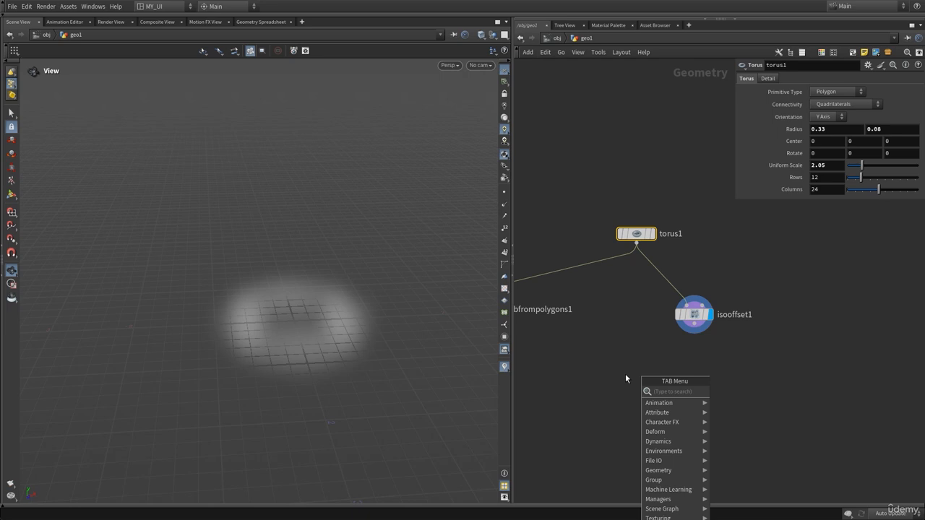
{"action": "type", "text": "boun"}
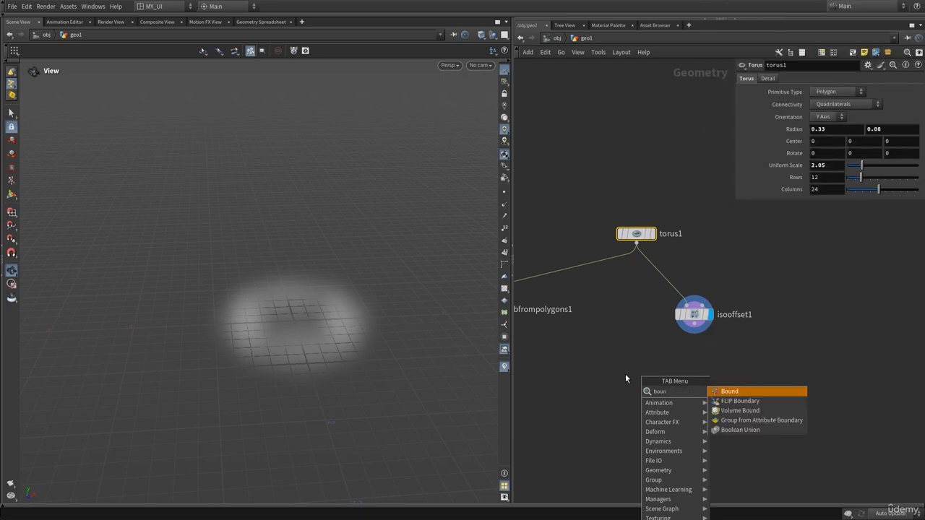
{"action": "left_click", "coordinate": [713, 392]}
{"action": "left_click", "coordinate": [619, 406]}
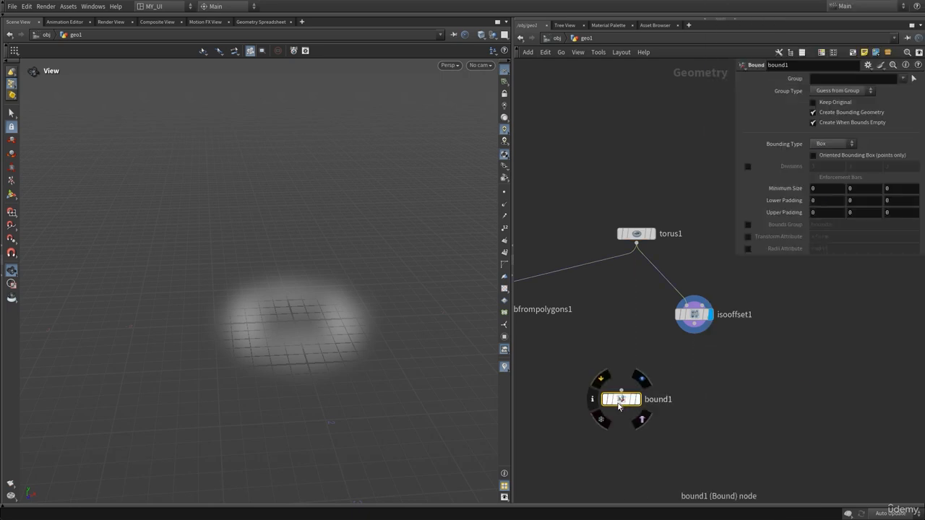
- Display the torus, check its size in the node information and connect its output to the Bound node
{"action": "left_click", "coordinate": [655, 211]}
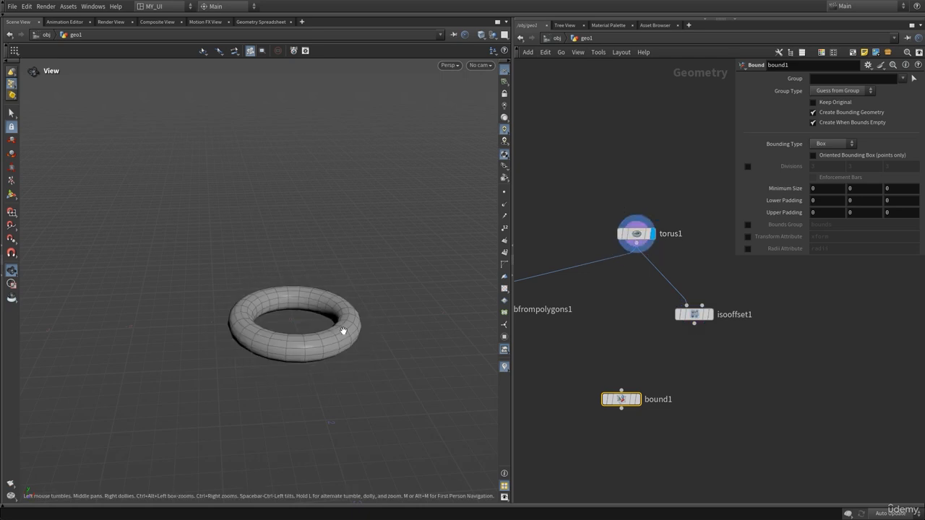
{"action": "middle_click", "coordinate": [640, 239]}
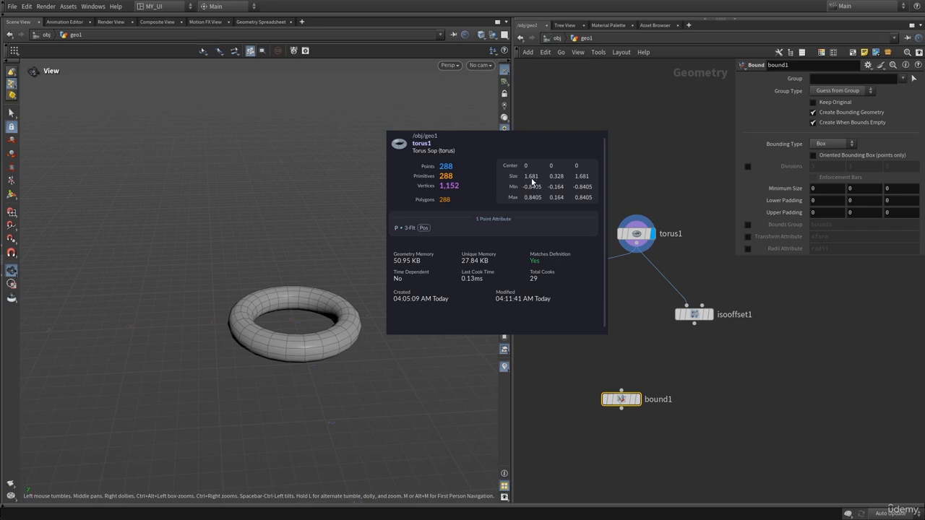
{"action": "left_click", "coordinate": [636, 250]}
{"action": "left_click", "coordinate": [622, 394]}
{"action": "middle_click_drag", "start_coordinate": [673, 438], "coordinate": [680, 388]}
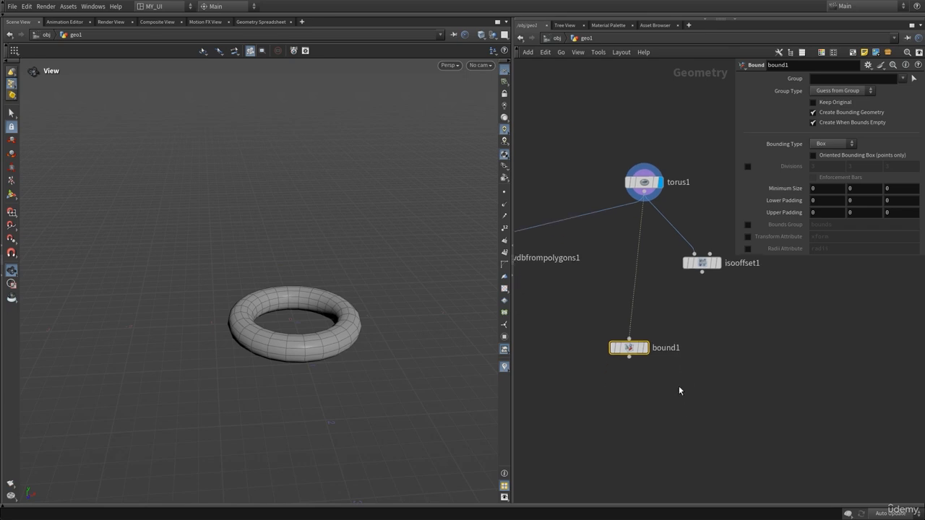
- Display the Bound node's bounding box in the viewport and examine it
{"action": "scroll", "coordinate": [683, 385], "scroll_direction": "up", "scroll_amount": 3}
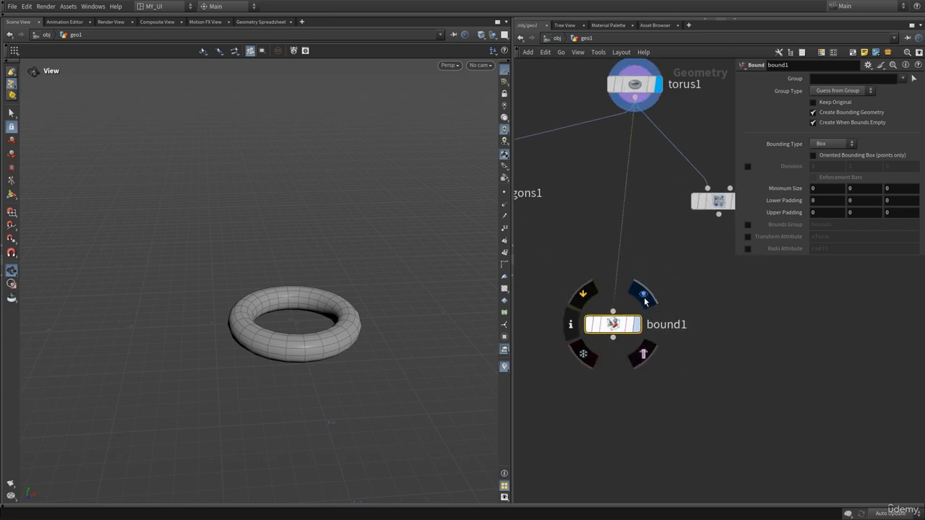
{"action": "left_click", "coordinate": [644, 295]}
{"action": "left_click_drag", "start_coordinate": [326, 345], "coordinate": [231, 304]}
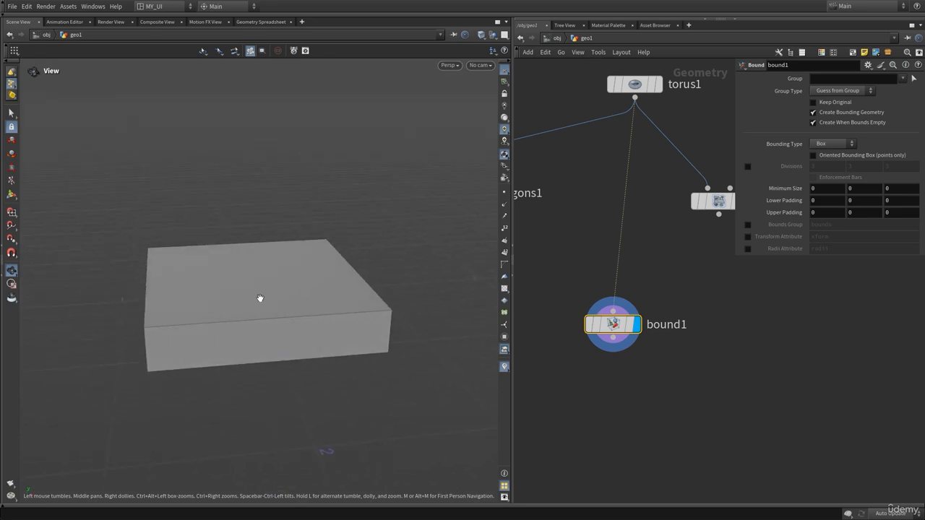
- Display the torus with the Bound node as a template and examine how the wireframe box encloses it
{"action": "middle_click_drag", "start_coordinate": [621, 228], "coordinate": [645, 323]}
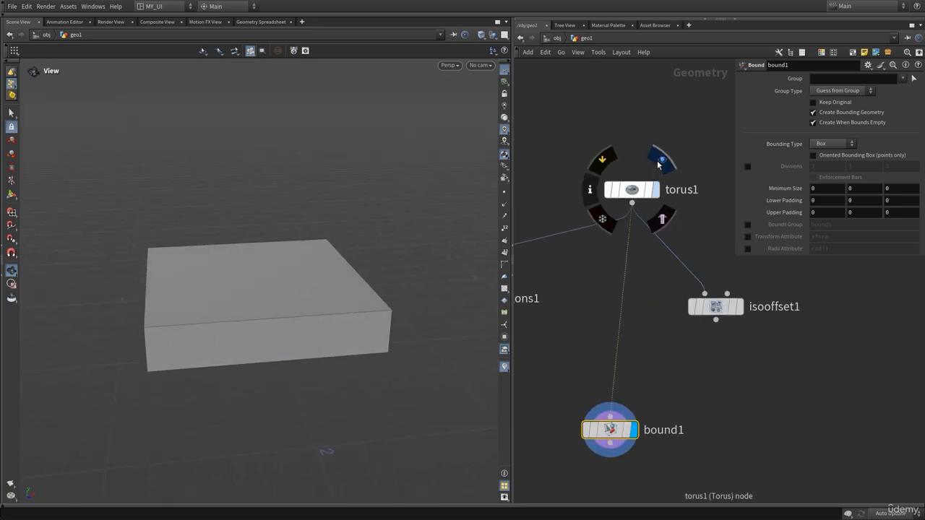
{"action": "left_click", "coordinate": [660, 159]}
{"action": "left_click", "coordinate": [640, 460]}
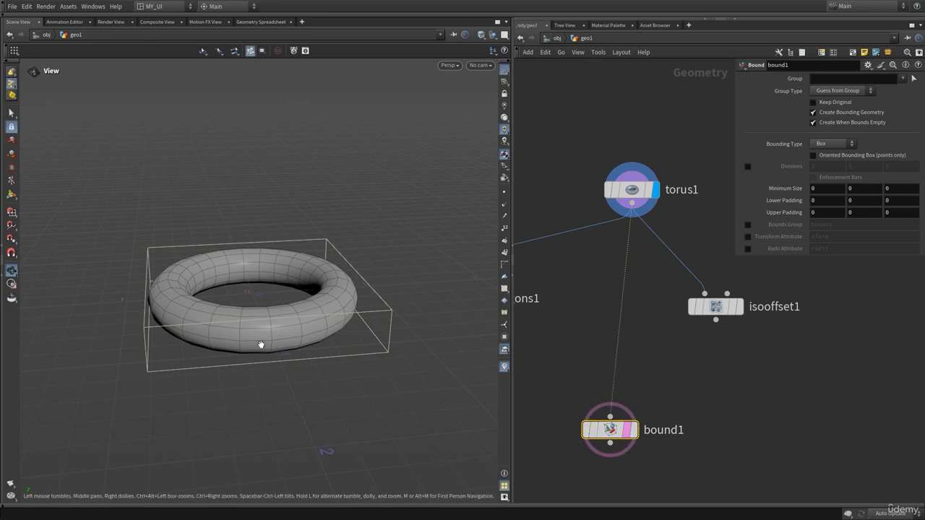
{"action": "left_click_drag", "start_coordinate": [263, 343], "coordinate": [385, 376]}
{"action": "mouse_move", "coordinate": [239, 338]}
{"action": "left_mouse_down"}
{"action": "mouse_move", "coordinate": [254, 337]}
{"action": "mouse_move", "coordinate": [241, 332]}
{"action": "left_mouse_up"}
{"action": "left_click_drag", "start_coordinate": [231, 336], "coordinate": [224, 339]}
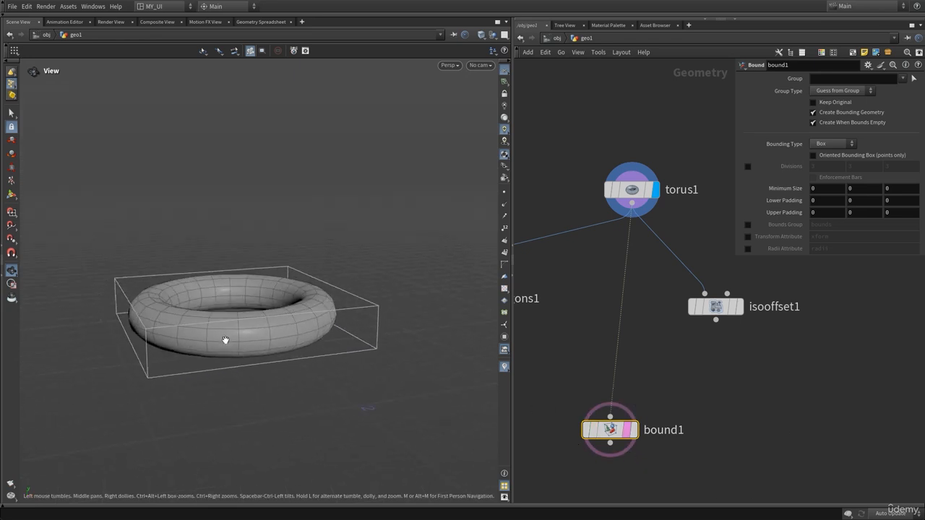
- Turn off the Bound node's template flag and display its solid box in the viewport
{"action": "middle_click_drag", "start_coordinate": [737, 383], "coordinate": [694, 390]}
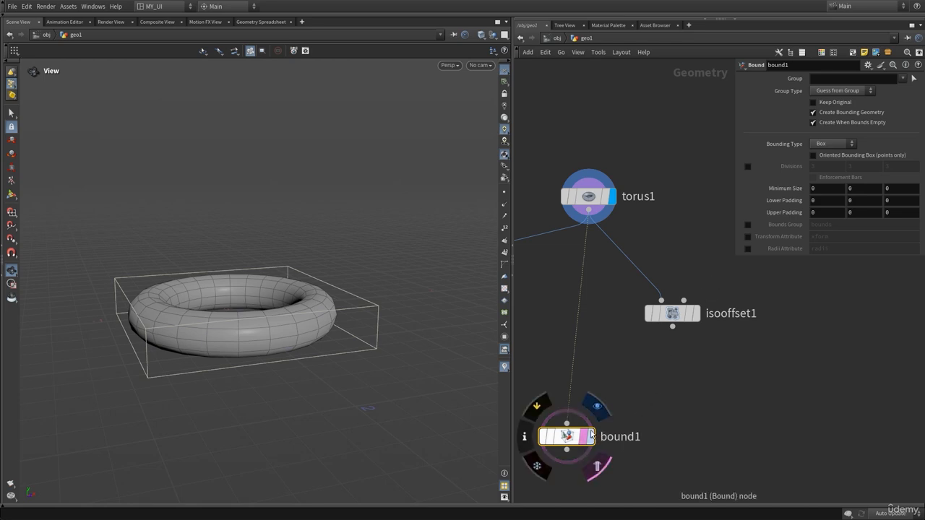
{"action": "left_click", "coordinate": [597, 467]}
{"action": "left_click", "coordinate": [596, 407]}
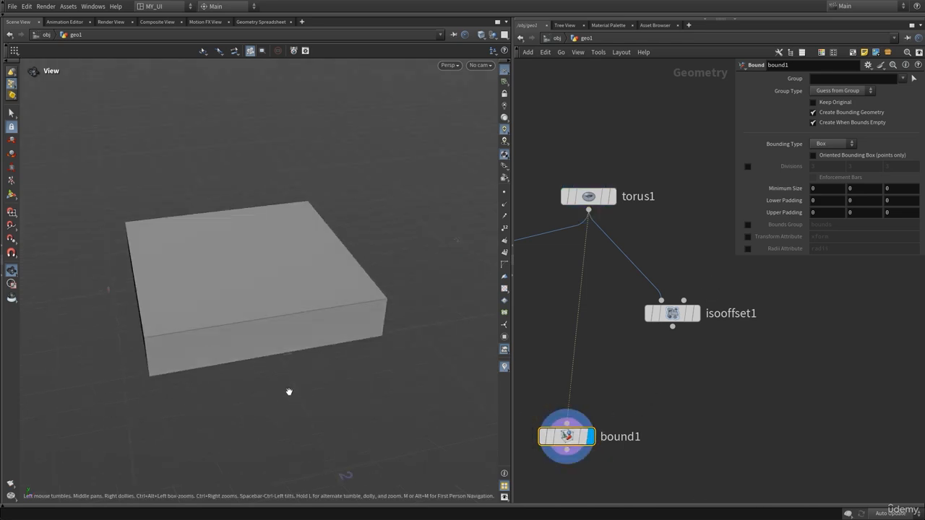
{"action": "left_click_drag", "start_coordinate": [277, 263], "coordinate": [270, 299]}
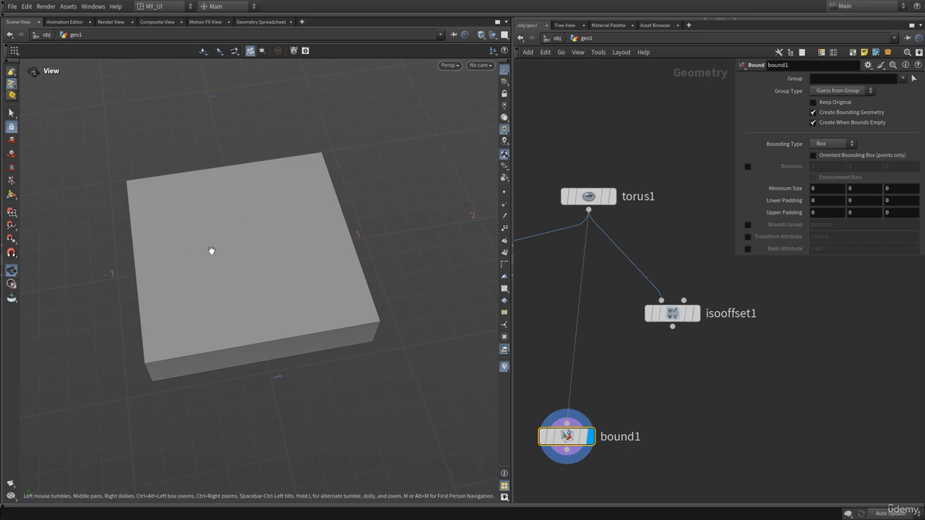
- Display the IsoOffset fog volume with the Bound node as a template and examine how the wireframe box encloses it
{"action": "scroll", "coordinate": [265, 244], "scroll_direction": "up", "scroll_amount": 2}
{"action": "left_click_drag", "start_coordinate": [265, 238], "coordinate": [311, 305]}
{"action": "left_click", "coordinate": [702, 283]}
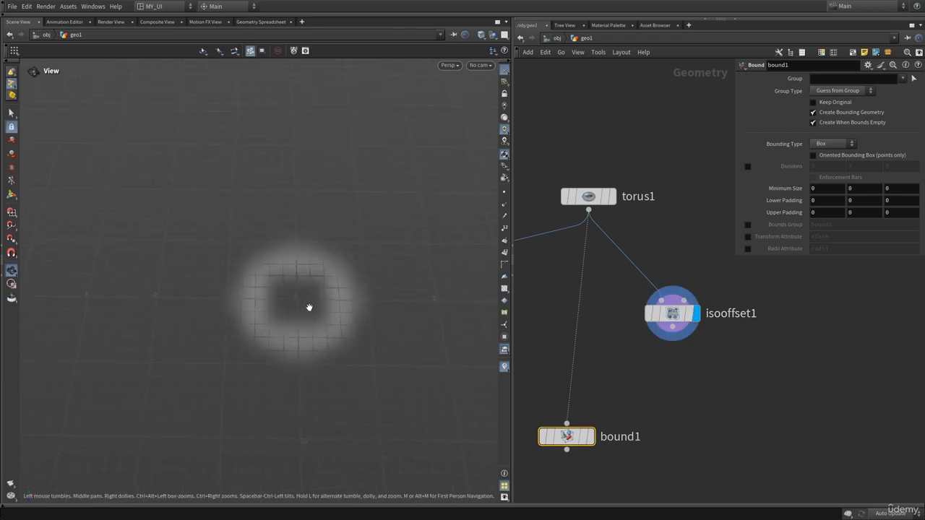
{"action": "left_click", "coordinate": [584, 436]}
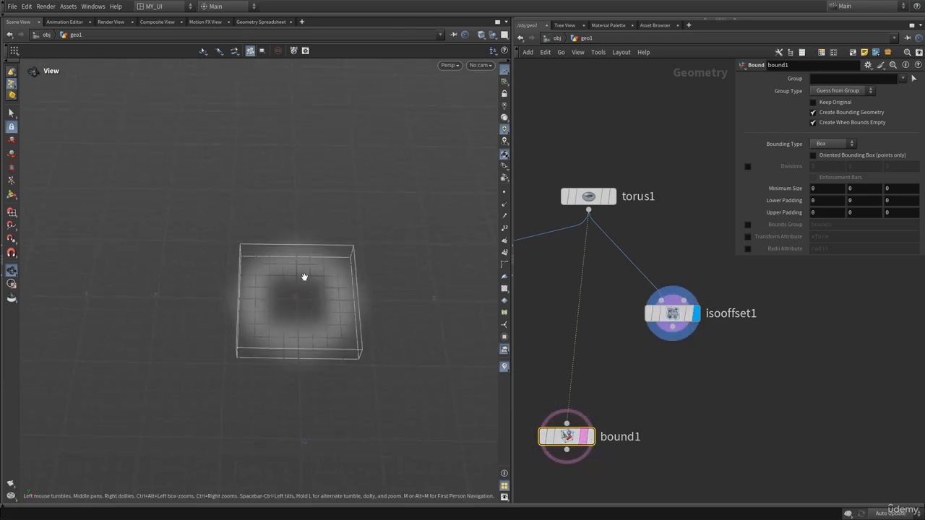
{"action": "right_click_drag", "start_coordinate": [316, 318], "coordinate": [372, 315]}
{"action": "left_click_drag", "start_coordinate": [372, 316], "coordinate": [345, 326]}
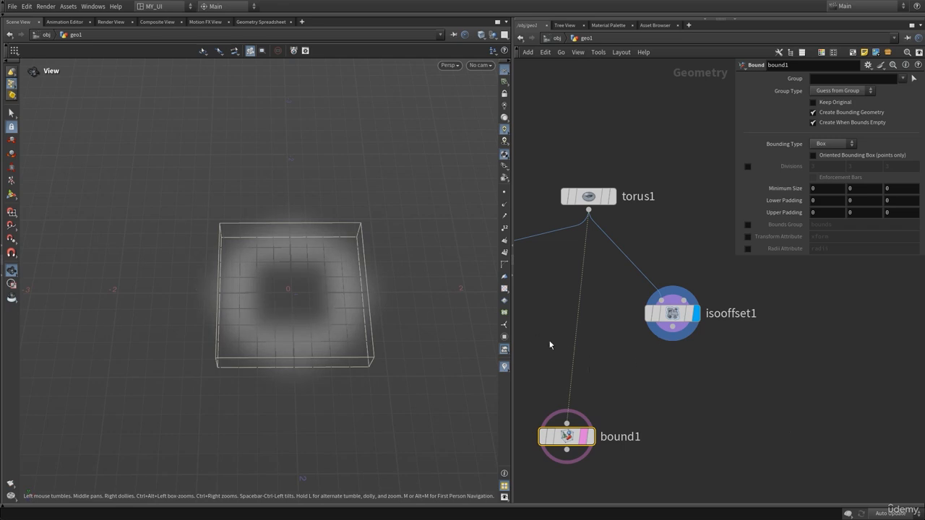
{"action": "left_click_drag", "start_coordinate": [320, 325], "coordinate": [630, 365]}
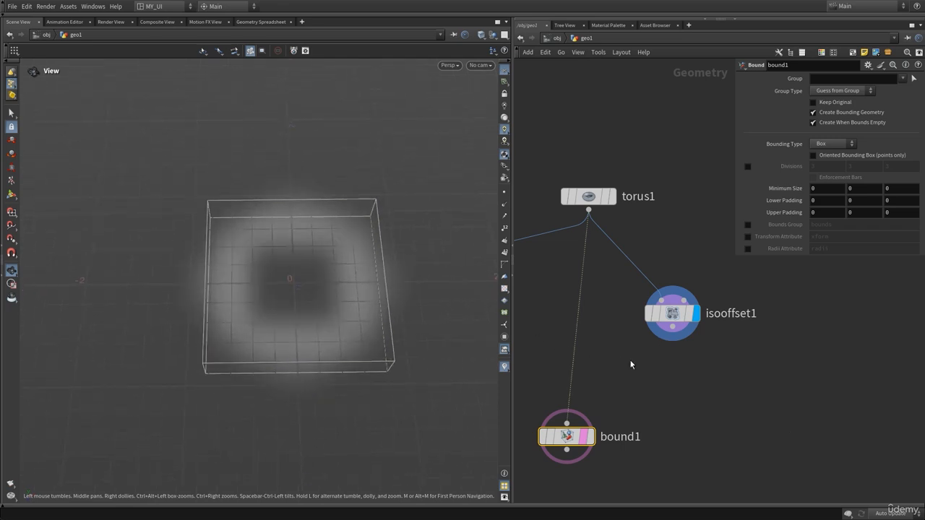
{"action": "left_click_drag", "start_coordinate": [371, 347], "coordinate": [268, 335]}
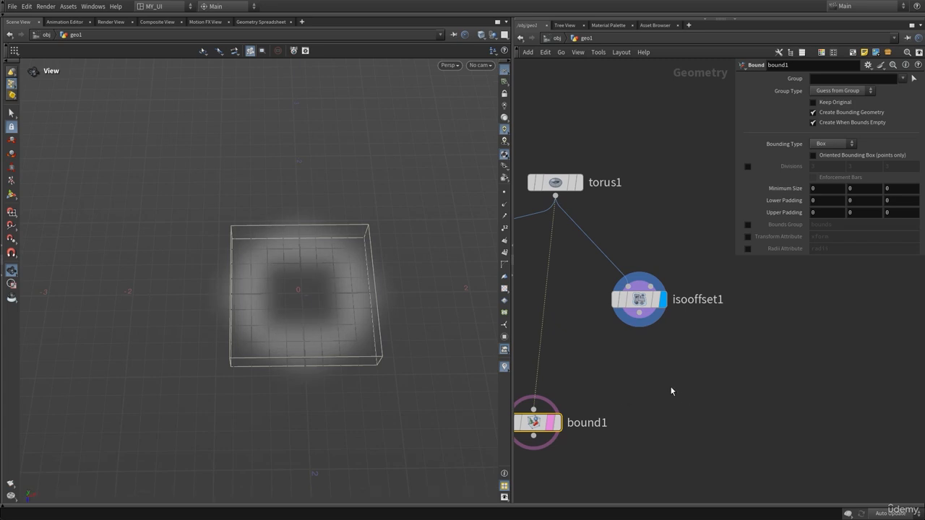
- Display the VDB from Polygons volume, turn off the Bound node's template flag and hide the parameter dialog
{"action": "middle_click_drag", "start_coordinate": [594, 379], "coordinate": [731, 386]}
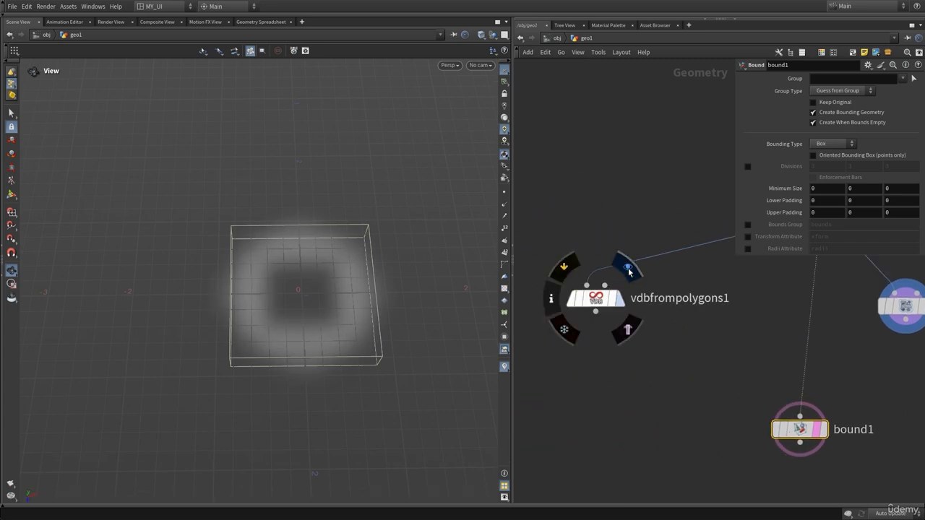
{"action": "left_click", "coordinate": [626, 265]}
{"action": "middle_click_drag", "start_coordinate": [720, 351], "coordinate": [681, 338]}
{"action": "mouse_move", "coordinate": [711, 405]}
{"action": "left_click", "coordinate": [728, 422]}
{"action": "left_click", "coordinate": [618, 187]}
{"action": "key", "text": "p"}
{"action": "middle_click_drag", "start_coordinate": [585, 357], "coordinate": [640, 321]}
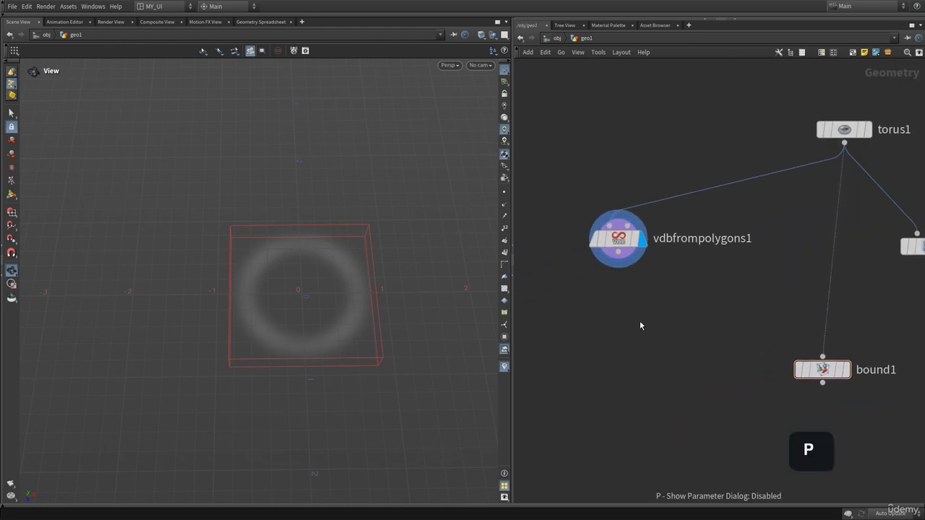
{"action": "left_click", "coordinate": [622, 246]}
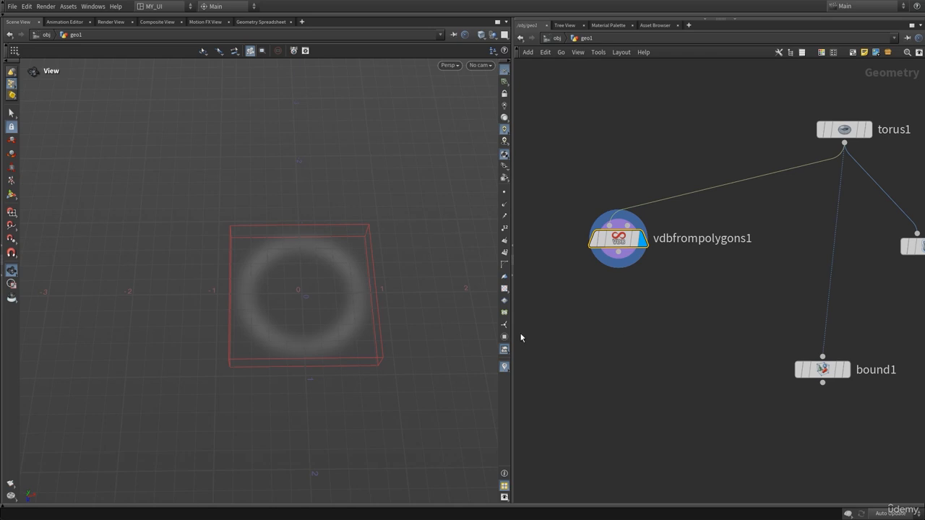
{"action": "right_click_drag", "start_coordinate": [320, 319], "coordinate": [371, 316]}
{"action": "middle_click_drag", "start_coordinate": [372, 316], "coordinate": [325, 341]}
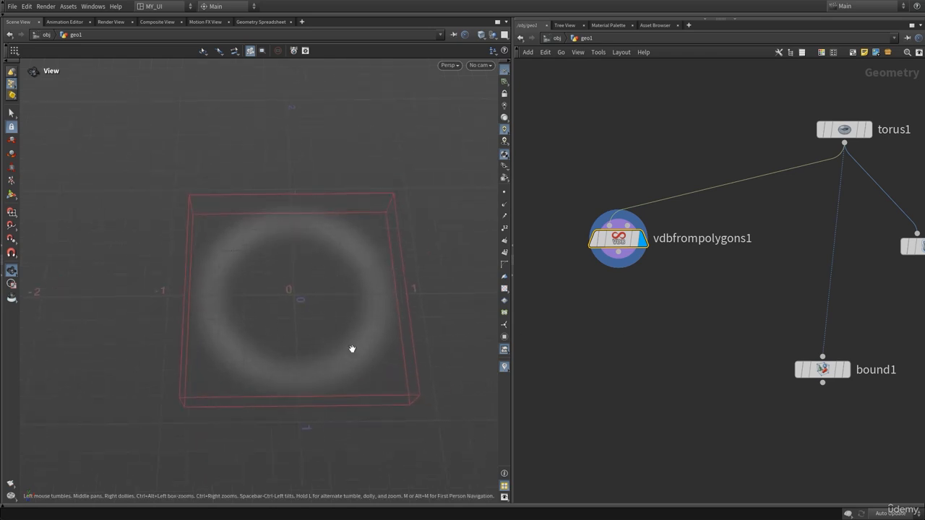
- Add a VDB Visualize Tree node and connect the output of VDB from Polygons to it
{"action": "key", "text": "Tab"}
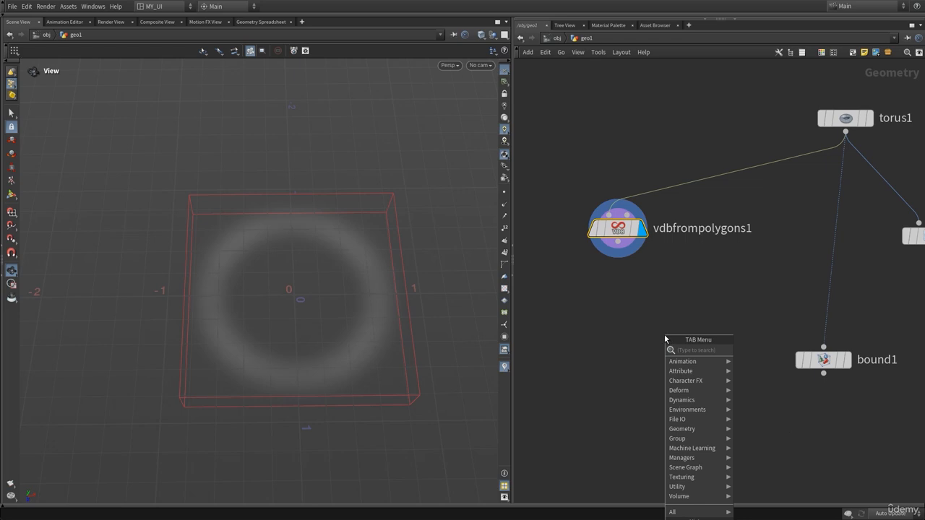
{"action": "type", "text": "vdb"}
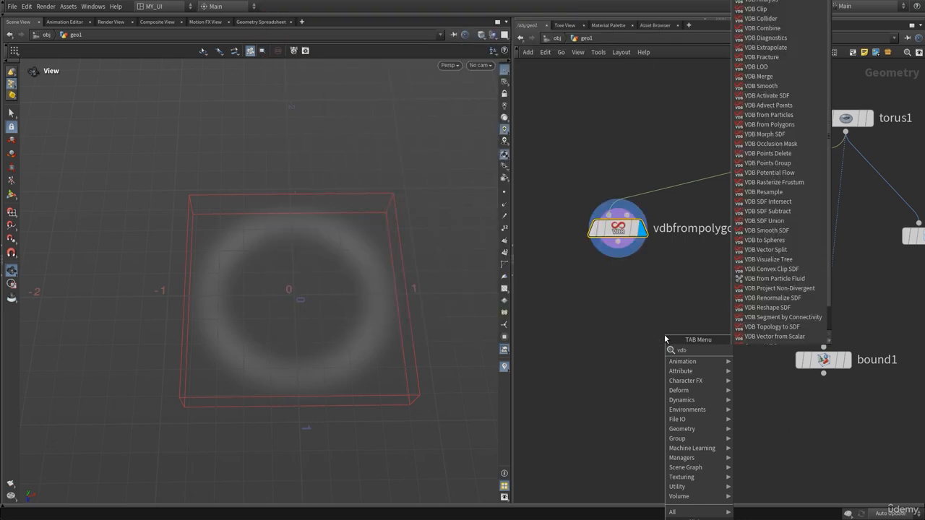
{"action": "type", "text": "vi"}
{"action": "key", "text": "Return"}
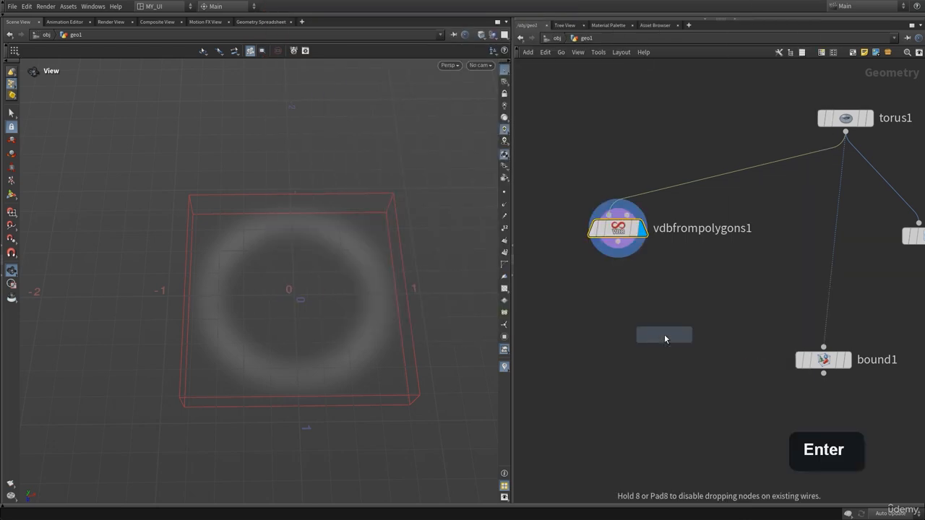
{"action": "left_click", "coordinate": [630, 359]}
{"action": "left_click", "coordinate": [618, 244]}
{"action": "left_click", "coordinate": [630, 346]}
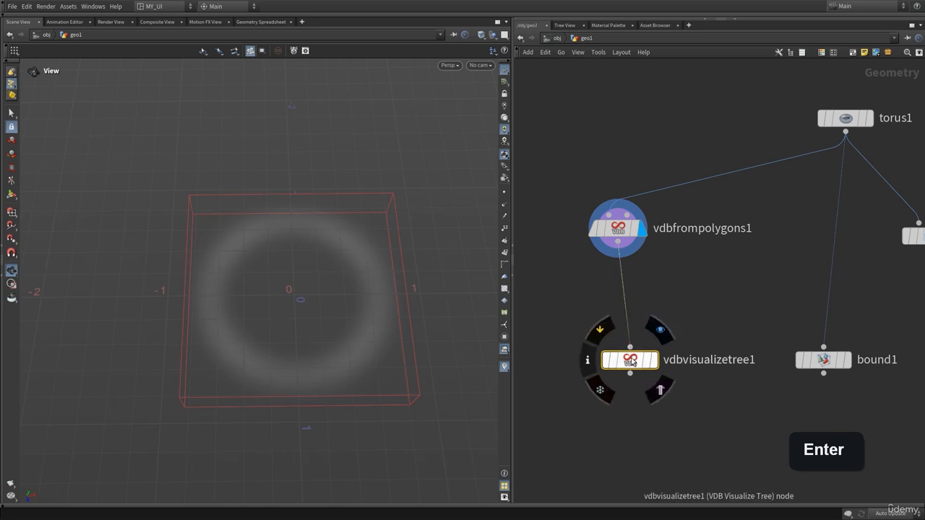
- Display the VDB Visualize Tree node, inspect its wireframe boxes and align the node directly beneath VDB from Polygons
{"action": "left_click", "coordinate": [657, 327]}
{"action": "scroll", "coordinate": [362, 308], "scroll_direction": "down", "scroll_amount": 5}
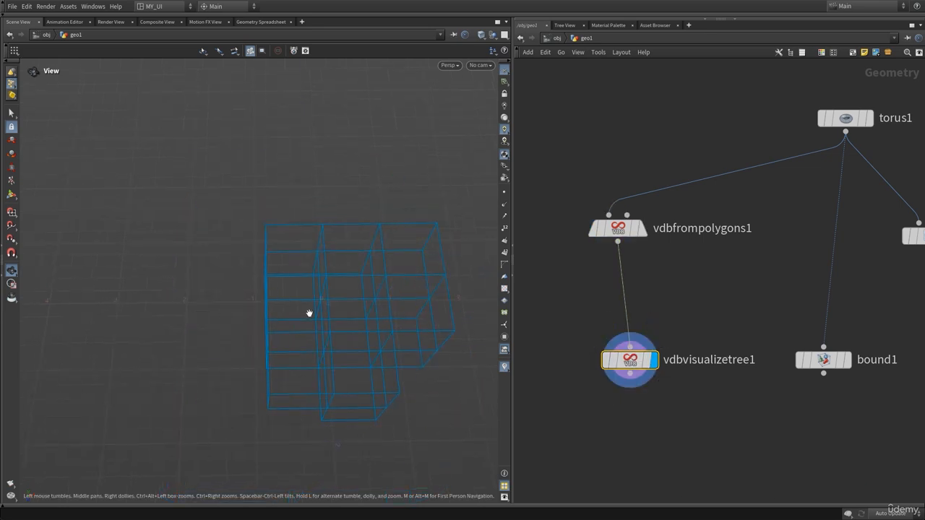
{"action": "left_click_drag", "start_coordinate": [311, 314], "coordinate": [265, 254]}
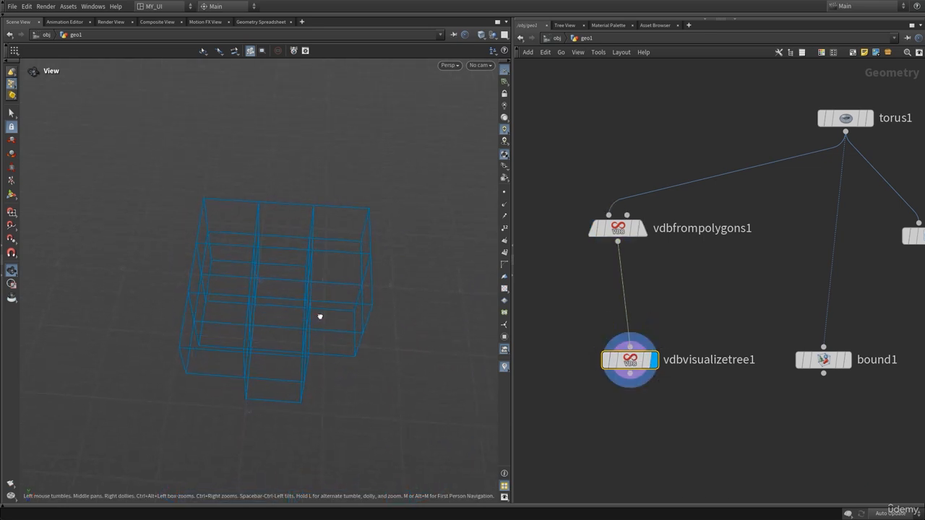
{"action": "left_click_drag", "start_coordinate": [638, 361], "coordinate": [626, 363]}
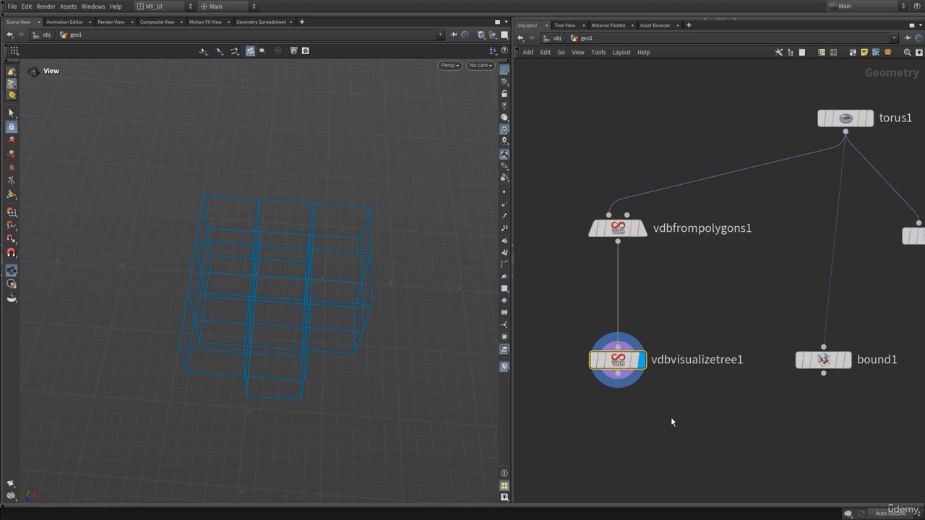
{"action": "middle_click_drag", "start_coordinate": [657, 427], "coordinate": [643, 376]}
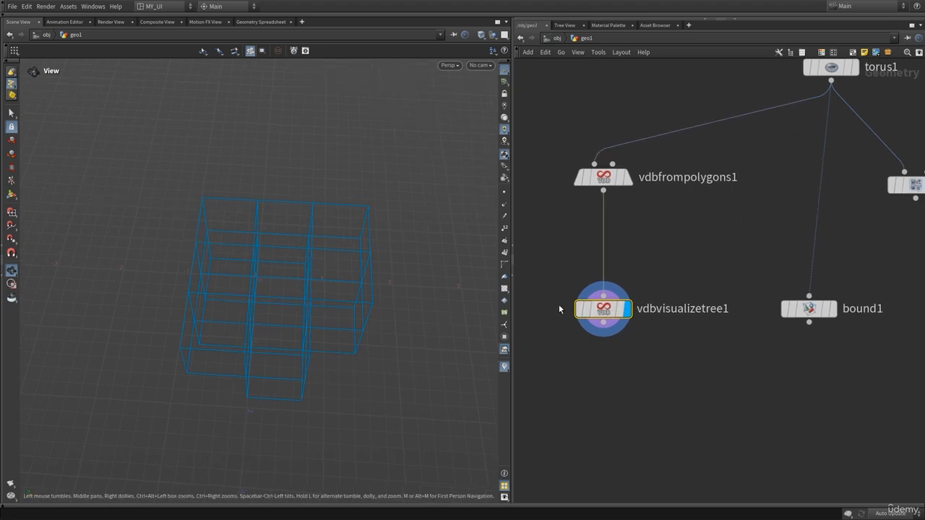
- In the VDB Visualize Tree parameters, turn off Leaf Nodes and turn on Active Voxels
{"action": "mouse_move", "coordinate": [615, 318]}
{"action": "key", "text": "p"}
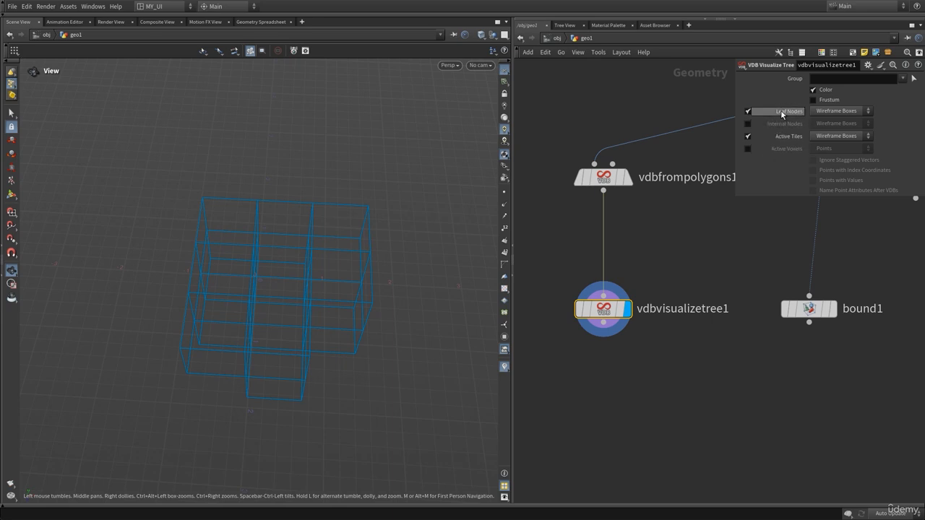
{"action": "left_click", "coordinate": [748, 112]}
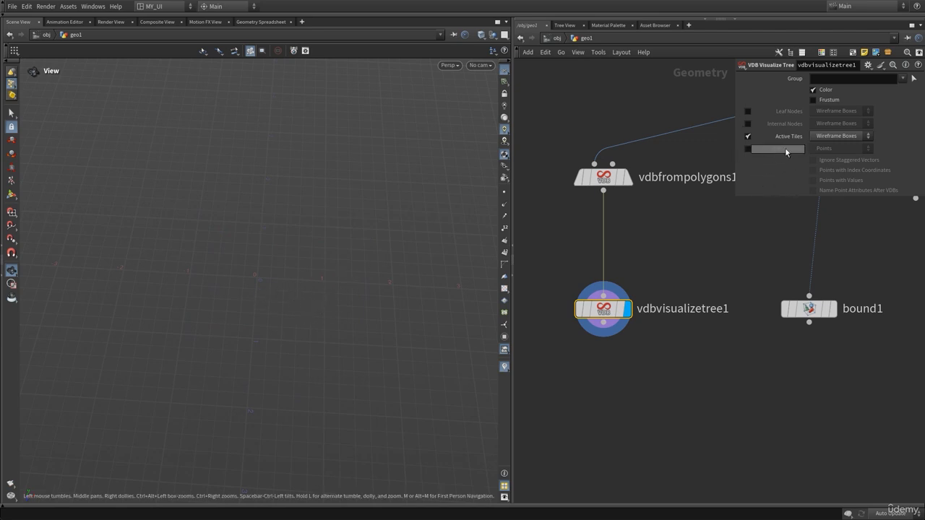
{"action": "left_click", "coordinate": [748, 150]}
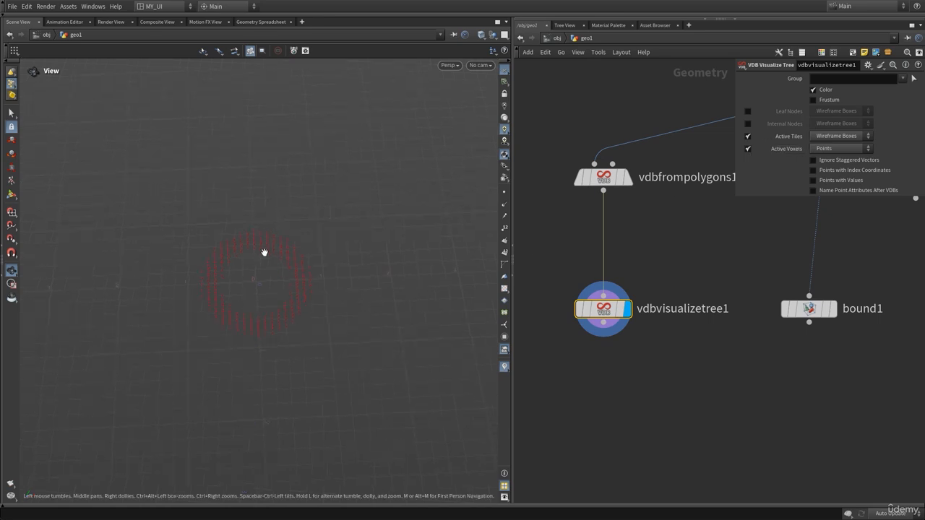
{"action": "left_click_drag", "start_coordinate": [335, 287], "coordinate": [356, 295]}
{"action": "left_click_drag", "start_coordinate": [312, 249], "coordinate": [318, 271]}
- Try Wireframe Boxes for the active voxels, set them to Solid Boxes and inspect the voxelized torus
{"action": "left_click", "coordinate": [831, 147]}
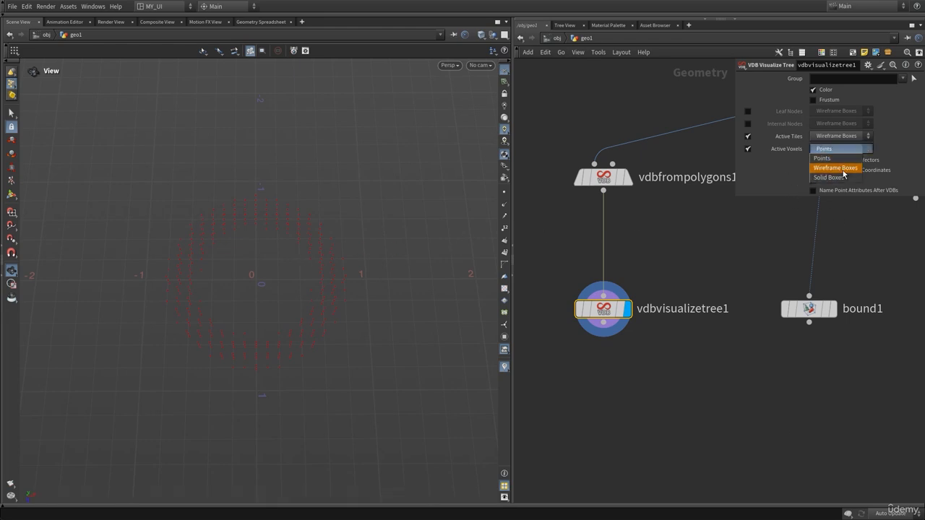
{"action": "left_click", "coordinate": [837, 167]}
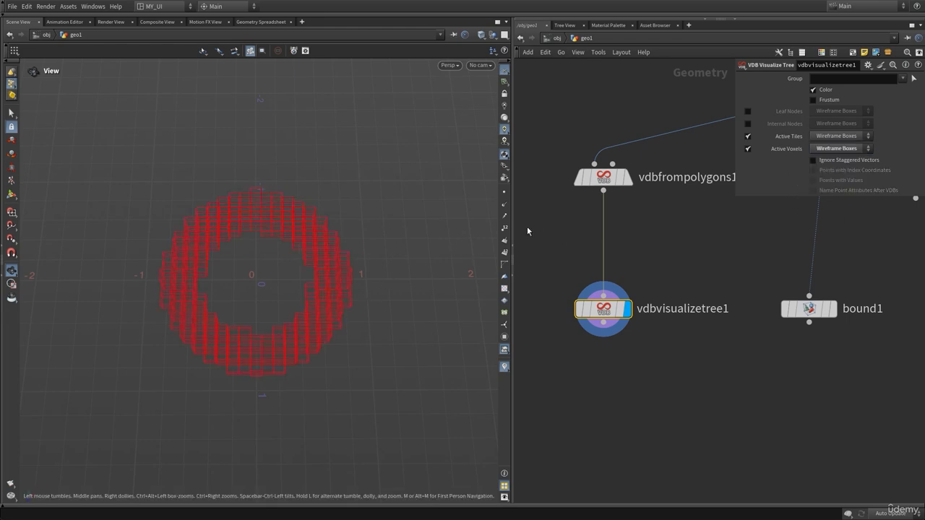
{"action": "left_click", "coordinate": [846, 147]}
{"action": "left_click", "coordinate": [840, 181]}
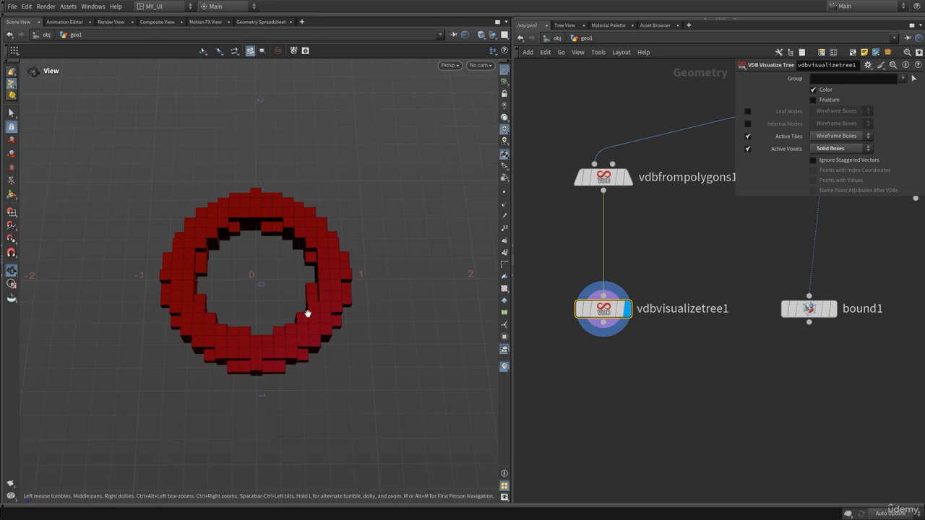
{"action": "mouse_move", "coordinate": [305, 310]}
{"action": "left_mouse_down"}
{"action": "mouse_move", "coordinate": [304, 233]}
{"action": "mouse_move", "coordinate": [306, 299]}
{"action": "left_mouse_up"}
{"action": "right_click_drag", "start_coordinate": [289, 319], "coordinate": [374, 308]}
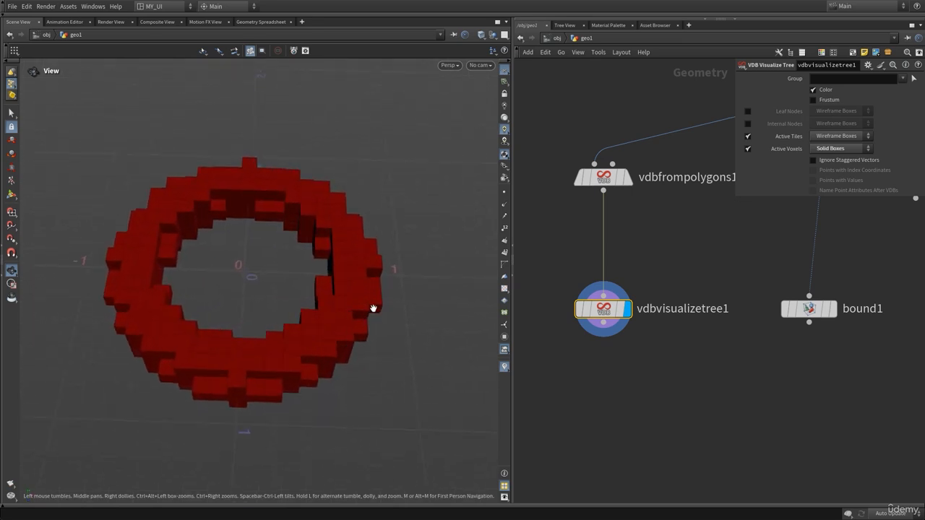
{"action": "left_click_drag", "start_coordinate": [373, 309], "coordinate": [431, 310]}
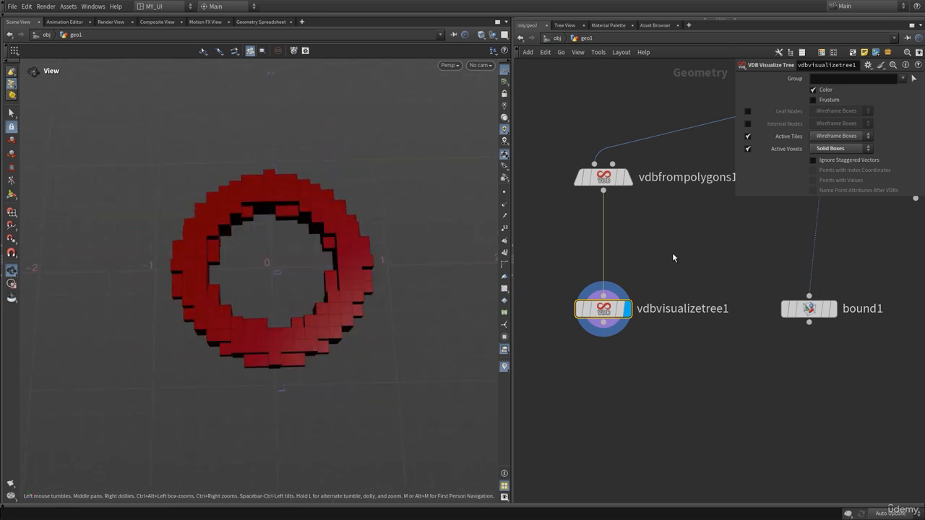
- Display the VDB from Polygons fog volume and show its parameters with the Voxel Size field ready for editing
{"action": "middle_click_drag", "start_coordinate": [672, 258], "coordinate": [654, 240]}
{"action": "key", "text": "p"}
{"action": "middle_click_drag", "start_coordinate": [556, 209], "coordinate": [592, 219]}
{"action": "left_click", "coordinate": [579, 289]}
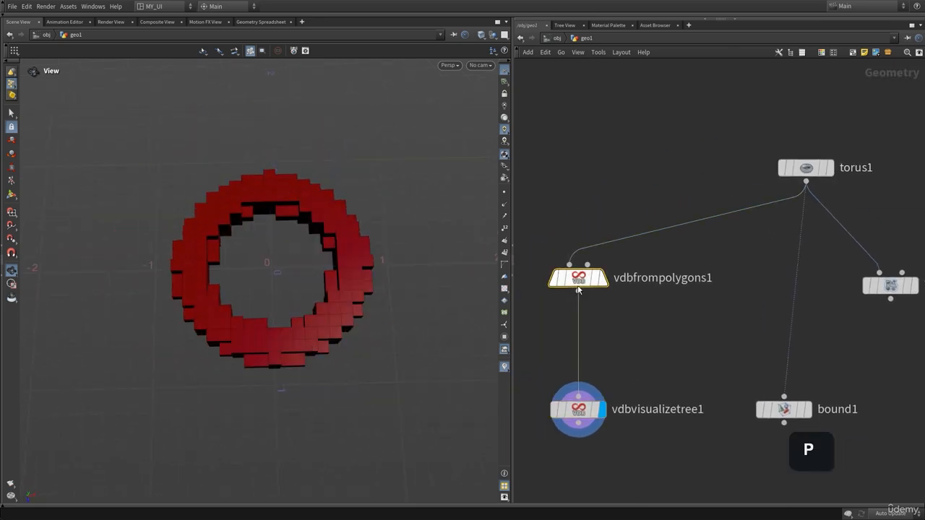
{"action": "left_click", "coordinate": [611, 247]}
{"action": "key", "text": "p"}
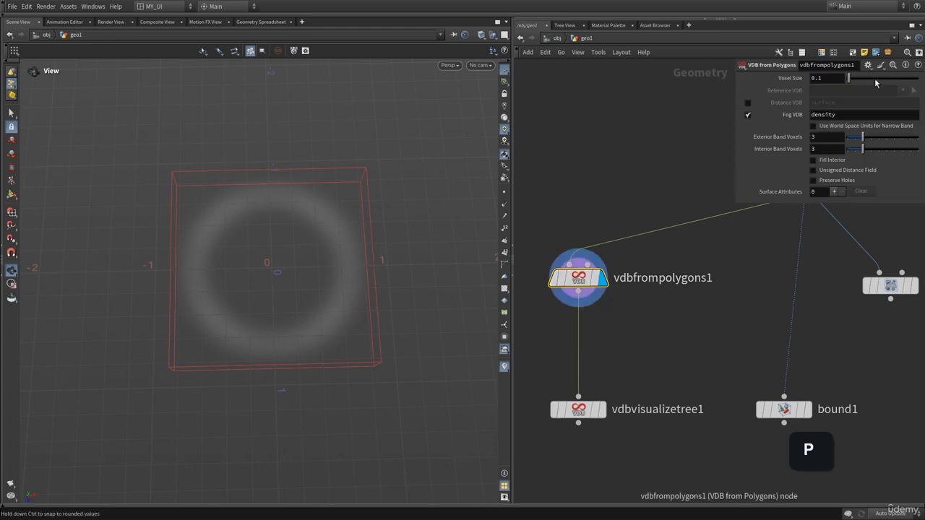
{"action": "left_click", "coordinate": [821, 78]}
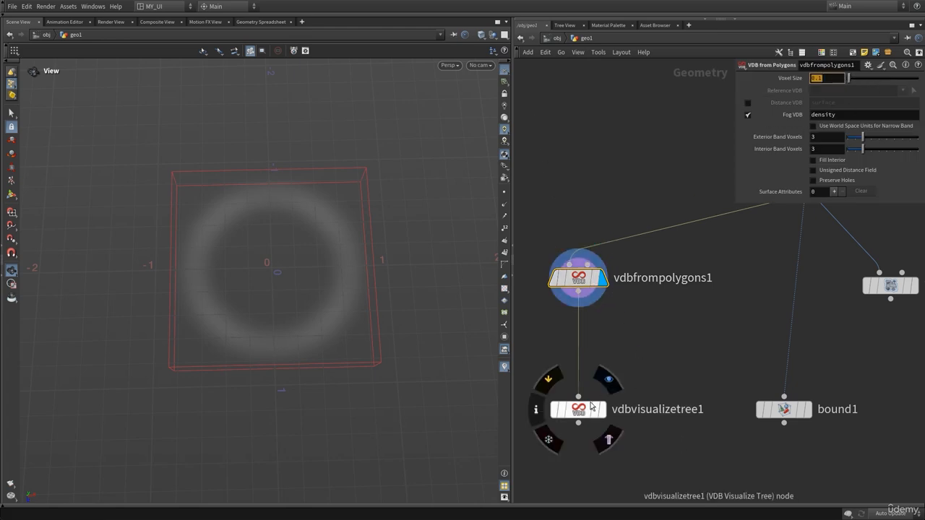
- Display the VDB Visualize Tree boxes up close and set the VDB from Polygons voxel size to 0.05
{"action": "left_click", "coordinate": [607, 379]}
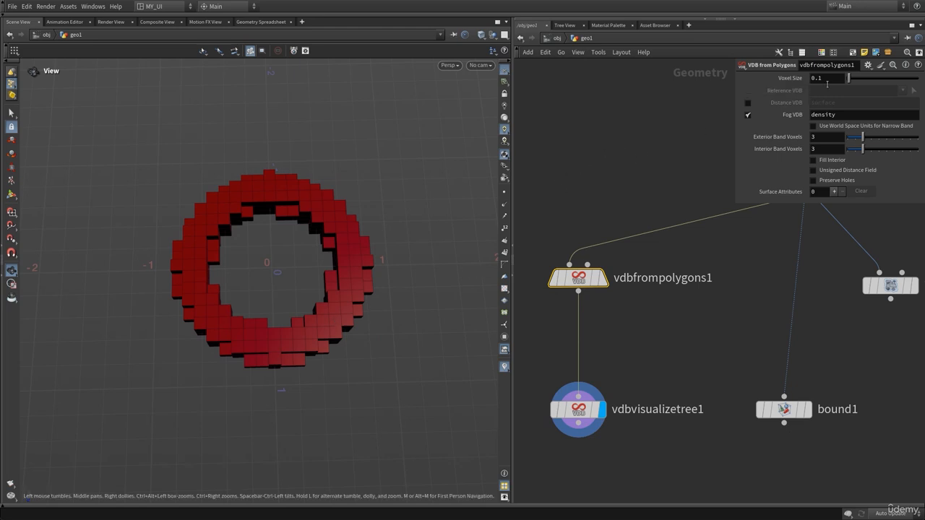
{"action": "scroll", "coordinate": [426, 289], "scroll_direction": "up", "scroll_amount": 10}
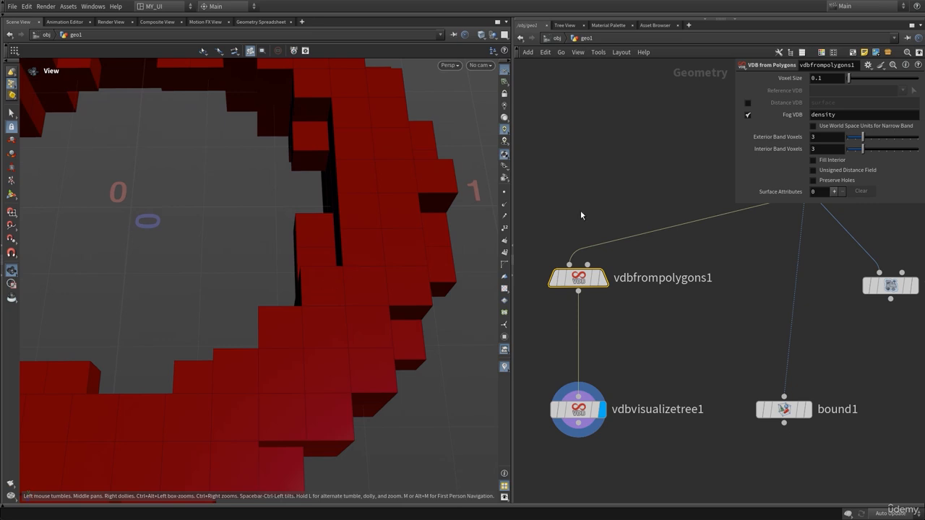
{"action": "left_click_drag", "start_coordinate": [838, 81], "coordinate": [708, 97]}
{"action": "type", "text": "0.0"}
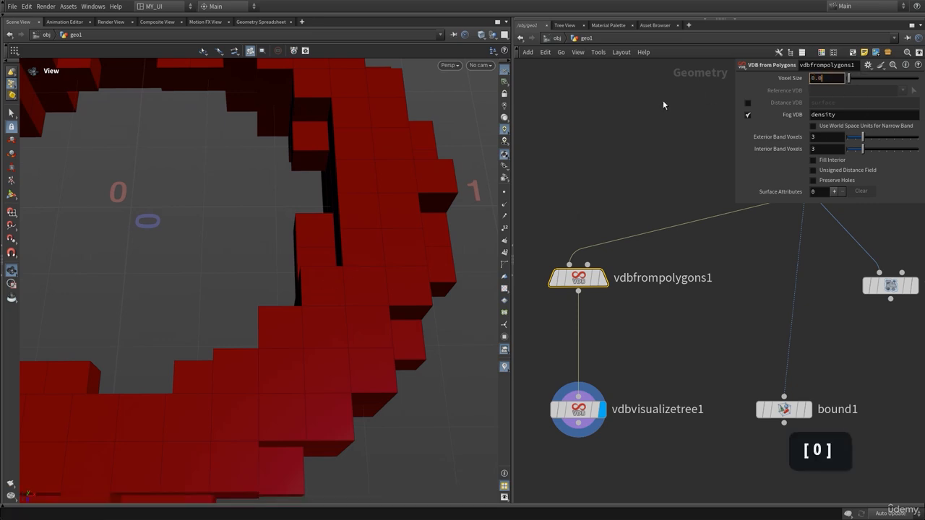
{"action": "type", "text": "5"}
{"action": "left_click", "coordinate": [627, 117]}
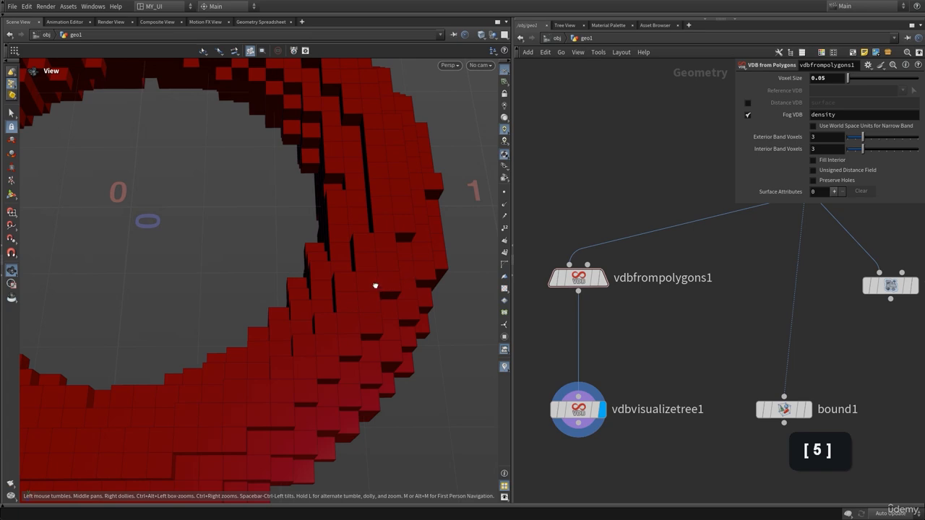
{"action": "left_click_drag", "start_coordinate": [376, 285], "coordinate": [377, 302]}
- Set the VDB from Polygons voxel size to 0.02 and view the whole voxelized torus
{"action": "left_click_drag", "start_coordinate": [835, 80], "coordinate": [722, 101]}
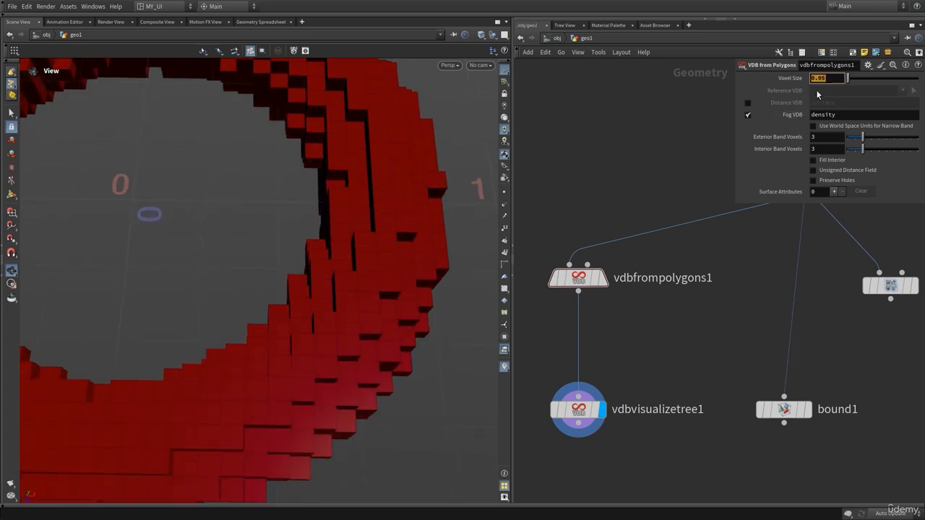
{"action": "type", "text": "0.02"}
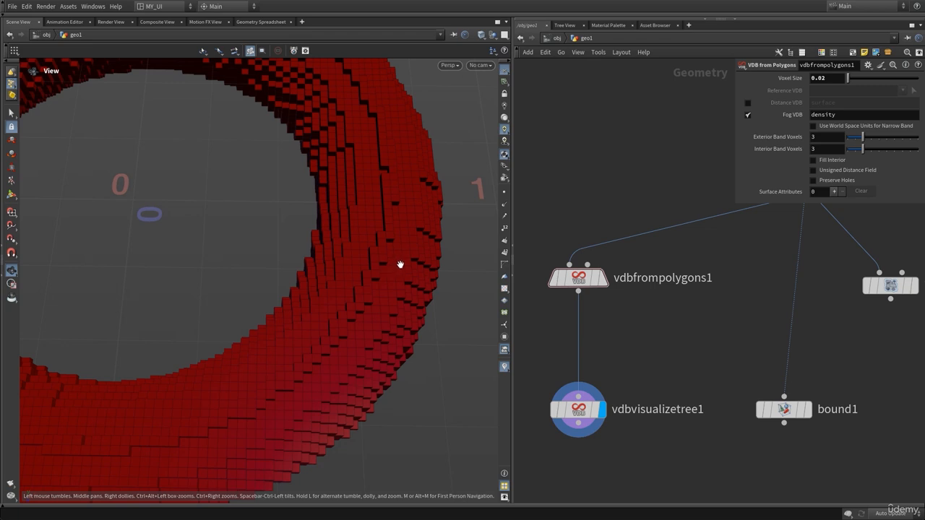
{"action": "type", "text": "h"}
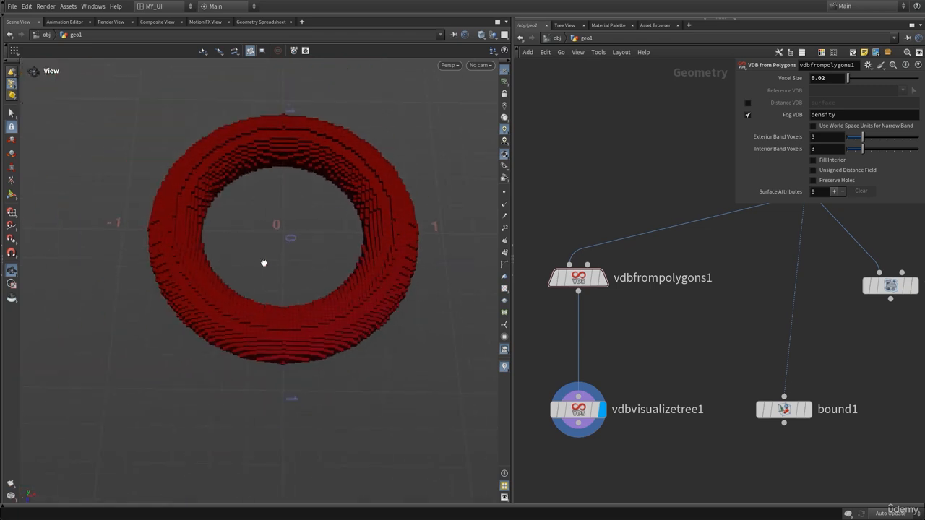
- Display the original torus for comparison, and return the display to the VDB Visualize Tree voxels
{"action": "left_click_drag", "start_coordinate": [264, 262], "coordinate": [378, 289]}
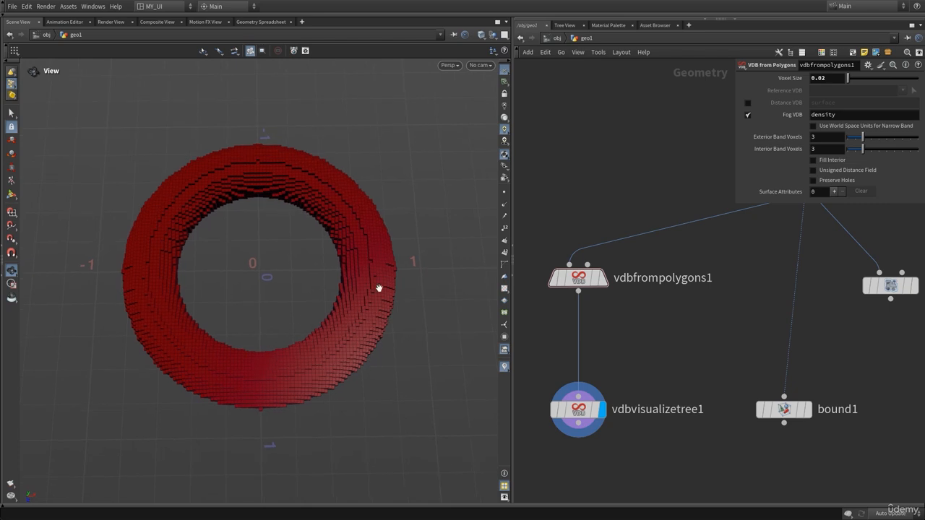
{"action": "middle_click_drag", "start_coordinate": [617, 193], "coordinate": [605, 221]}
{"action": "key", "text": "p"}
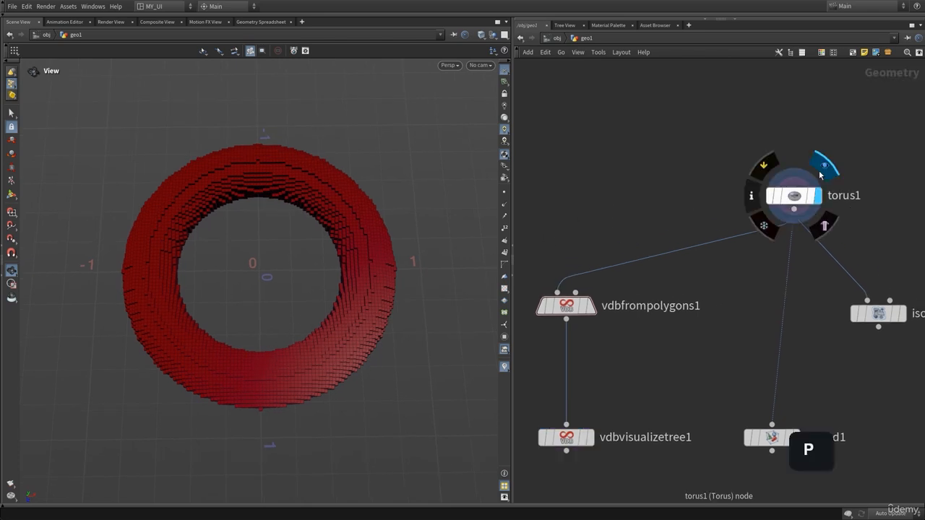
{"action": "left_click", "coordinate": [821, 170]}
{"action": "middle_click_drag", "start_coordinate": [618, 374], "coordinate": [629, 336]}
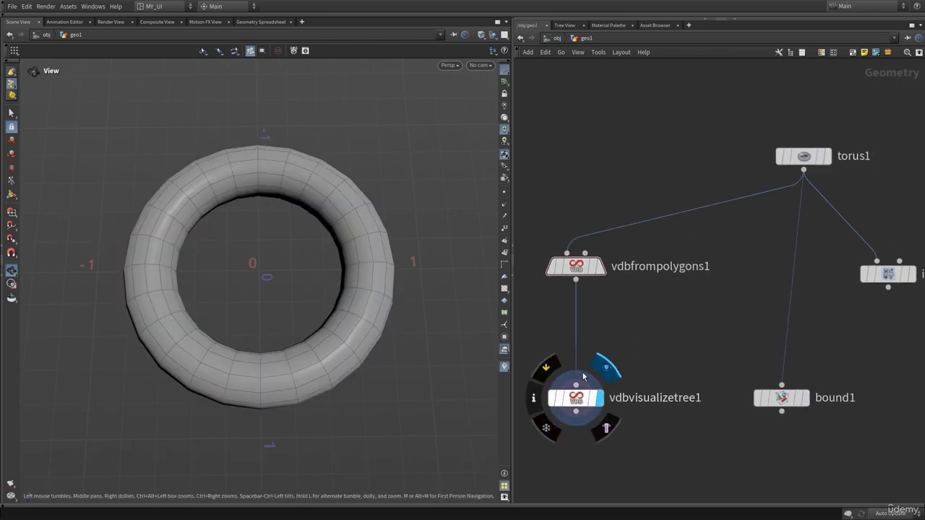
{"action": "left_click", "coordinate": [593, 372]}
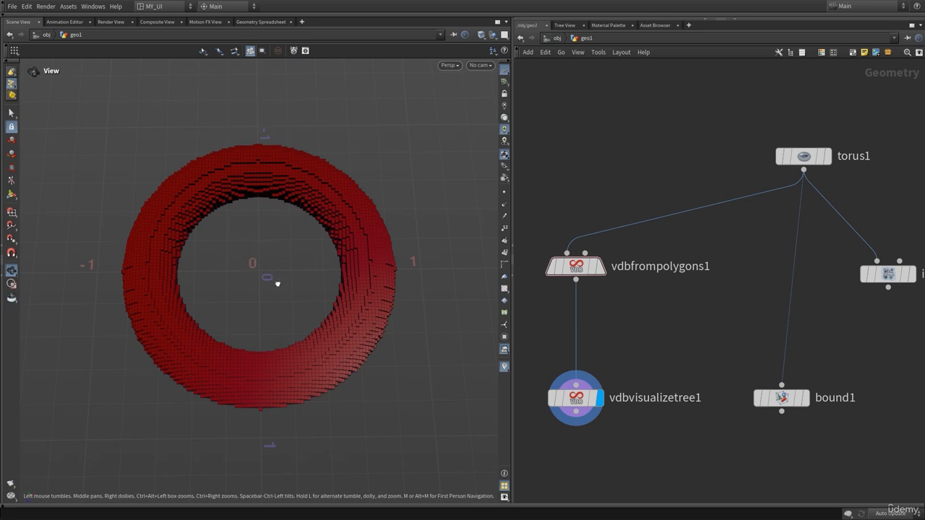
- Inspect the voxelized torus, compare it with the VDB from Polygons fog volume, and display the visualized voxels again
{"action": "left_click_drag", "start_coordinate": [277, 284], "coordinate": [275, 244]}
{"action": "left_click_drag", "start_coordinate": [274, 282], "coordinate": [266, 253]}
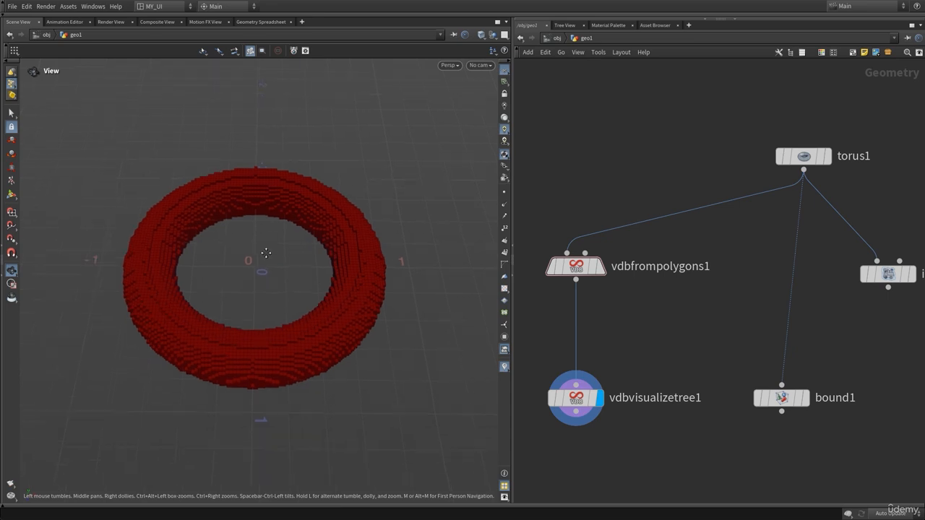
{"action": "left_click_drag", "start_coordinate": [317, 223], "coordinate": [334, 246]}
{"action": "left_click", "coordinate": [576, 266]}
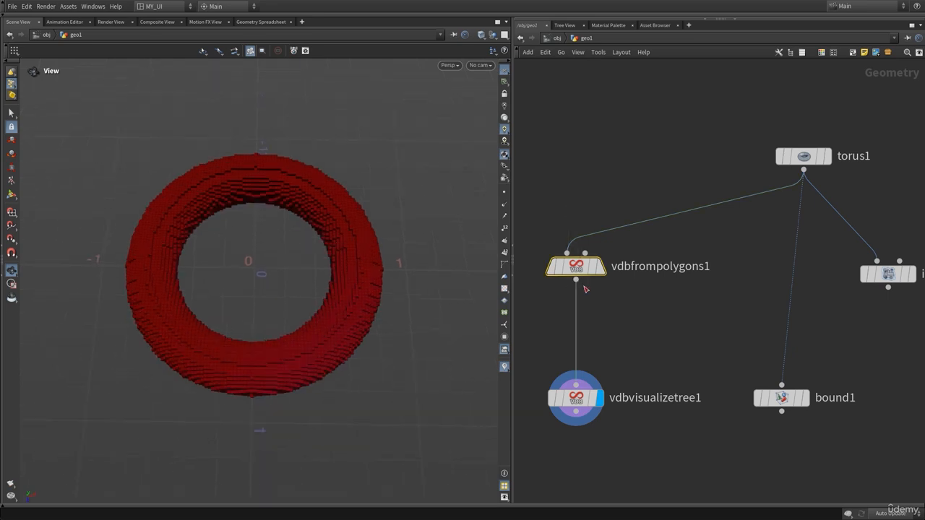
{"action": "left_click", "coordinate": [606, 230]}
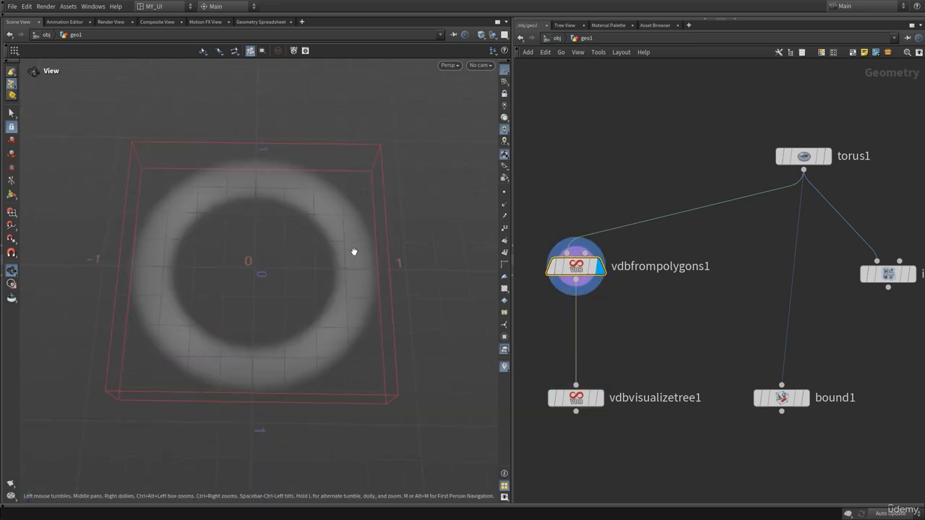
{"action": "left_click", "coordinate": [599, 398]}
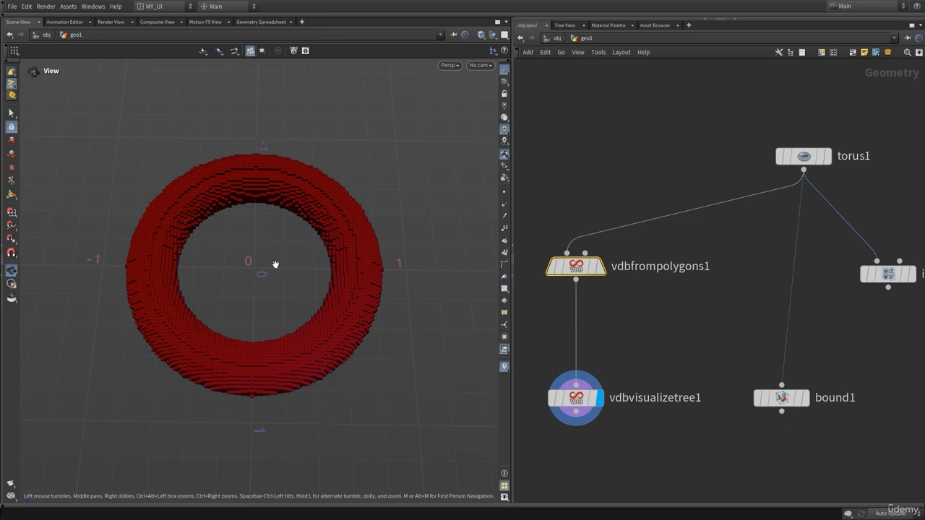
{"action": "left_click_drag", "start_coordinate": [283, 247], "coordinate": [282, 251]}
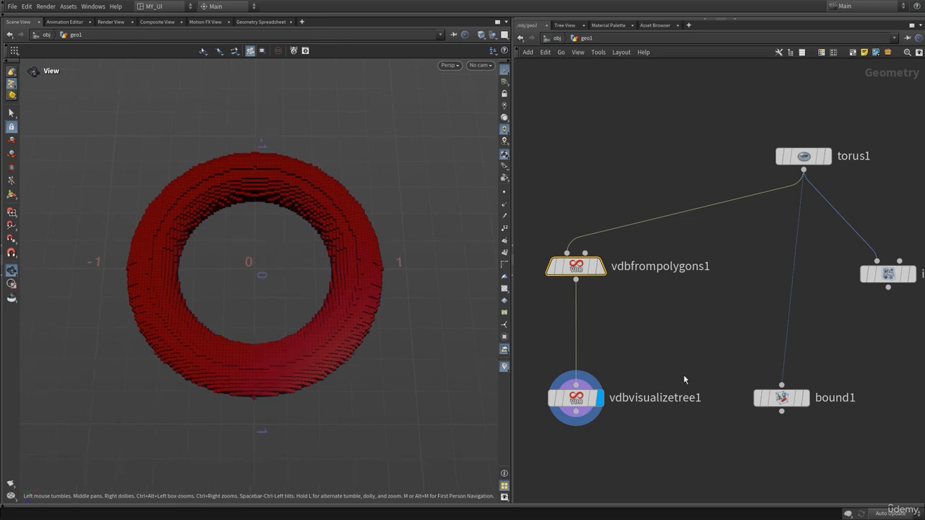
- Display the IsoOffset fog volume and set its Uniform Sampling Divs to 76
{"action": "middle_click_drag", "start_coordinate": [920, 339], "coordinate": [726, 348]}
{"action": "mouse_move", "coordinate": [702, 284]}
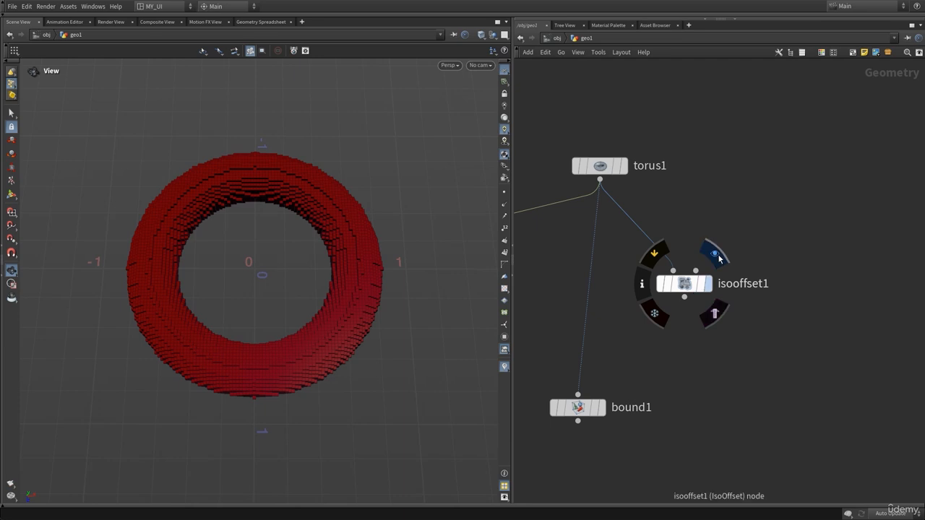
{"action": "left_click", "coordinate": [716, 254]}
{"action": "left_click_drag", "start_coordinate": [768, 243], "coordinate": [650, 307]}
{"action": "key", "text": "p"}
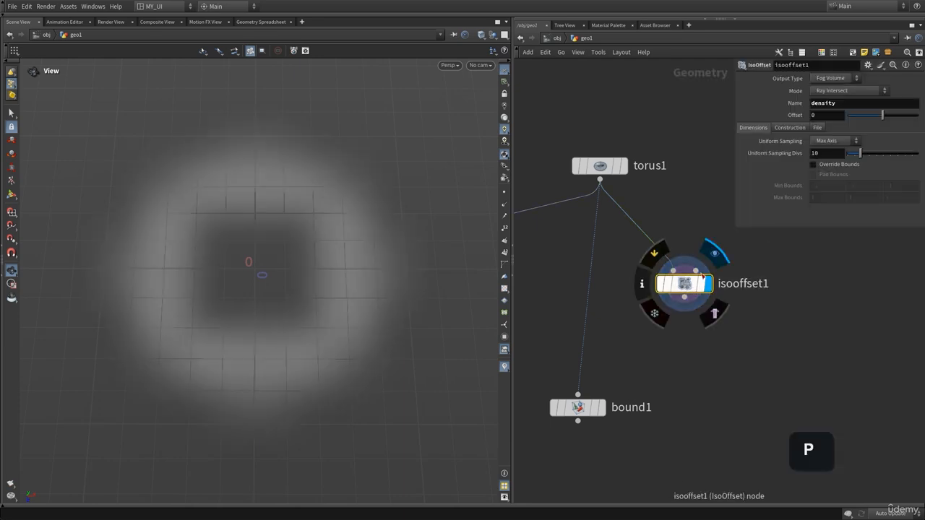
{"action": "left_click_drag", "start_coordinate": [860, 153], "coordinate": [918, 153]}
{"action": "middle_click_drag", "start_coordinate": [830, 151], "coordinate": [856, 152]}
{"action": "left_click_drag", "start_coordinate": [399, 246], "coordinate": [334, 288]}
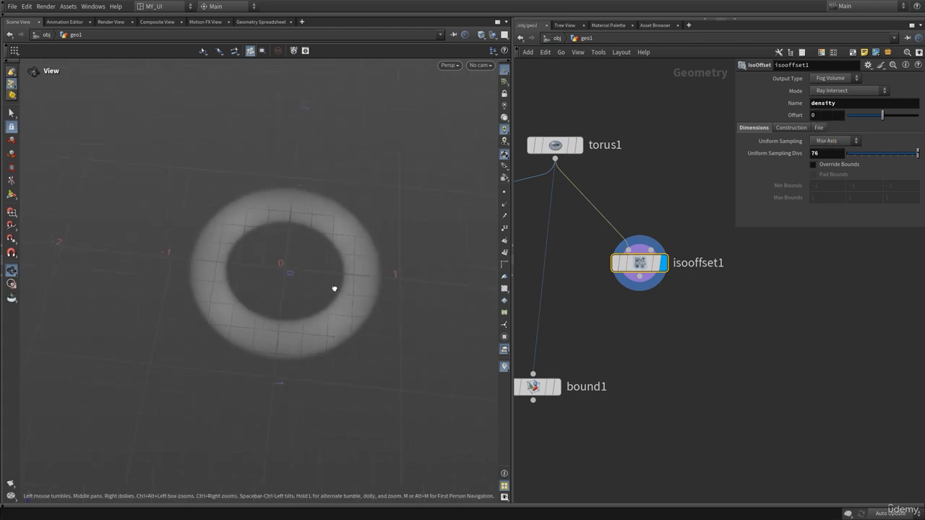
{"action": "scroll", "coordinate": [688, 316], "scroll_direction": "down", "scroll_amount": 2}
{"action": "key", "text": "p"}
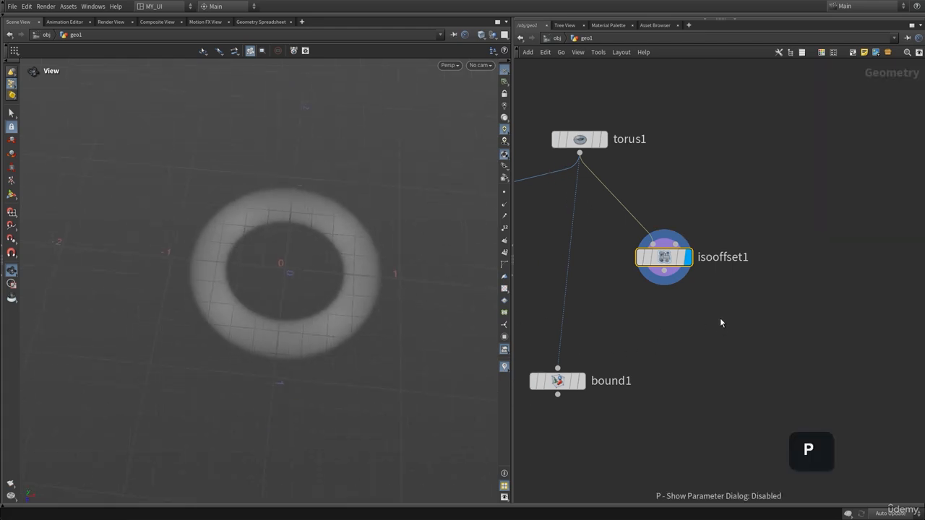
{"action": "scroll", "coordinate": [720, 338], "scroll_direction": "down", "scroll_amount": 3}
{"action": "key", "text": "h"}
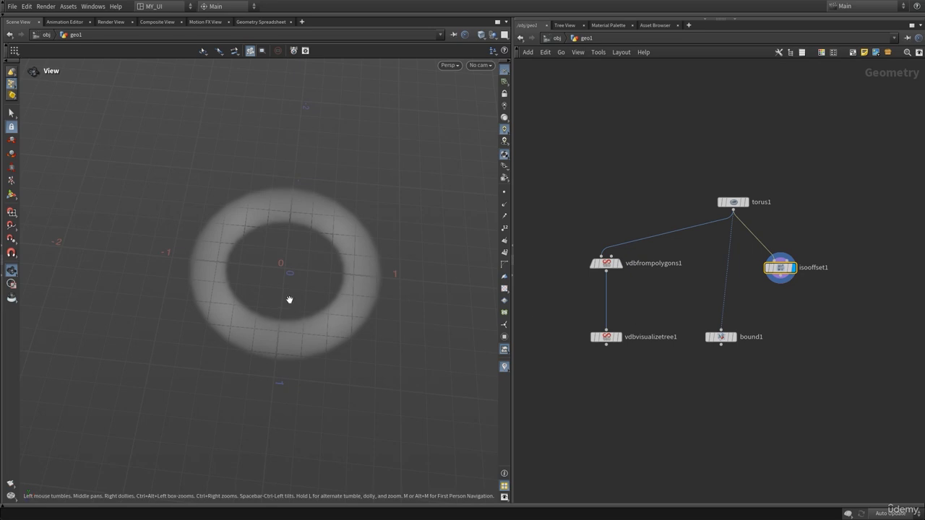
{"action": "left_click_drag", "start_coordinate": [290, 300], "coordinate": [311, 281]}
{"action": "middle_click_drag", "start_coordinate": [686, 397], "coordinate": [599, 380]}
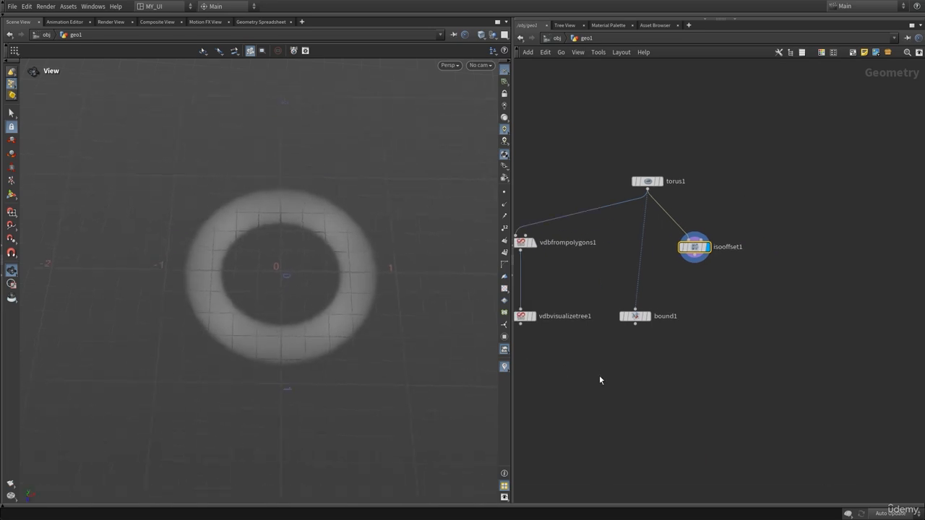
{"action": "middle_click_drag", "start_coordinate": [682, 353], "coordinate": [728, 357]}
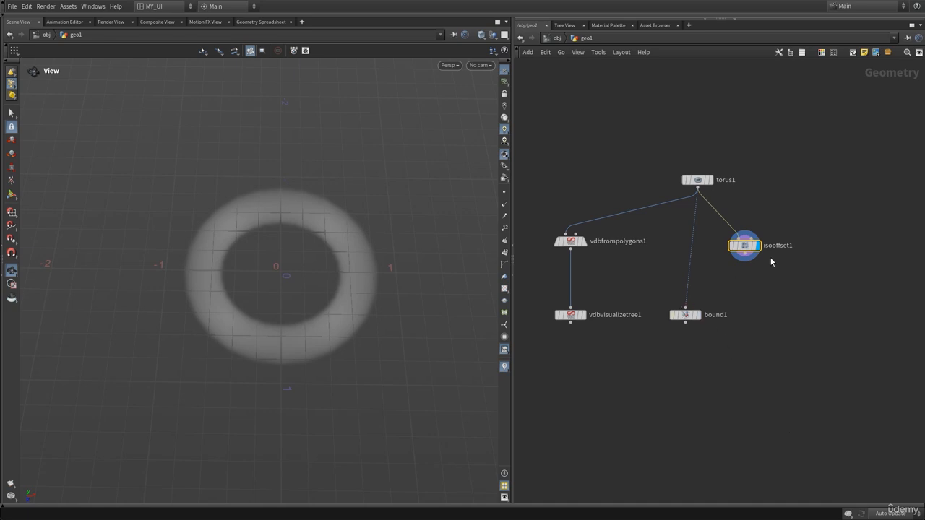
{"action": "middle_click_drag", "start_coordinate": [770, 297], "coordinate": [752, 294]}
{"action": "key", "text": "Tab"}
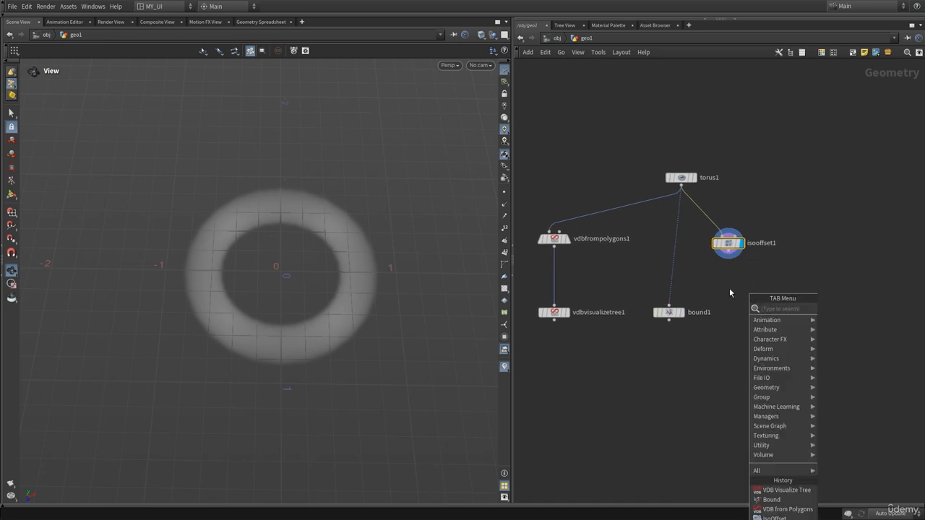
{"action": "key", "text": "Escape"}
{"action": "scroll", "coordinate": [726, 290], "scroll_direction": "up", "scroll_amount": 5}
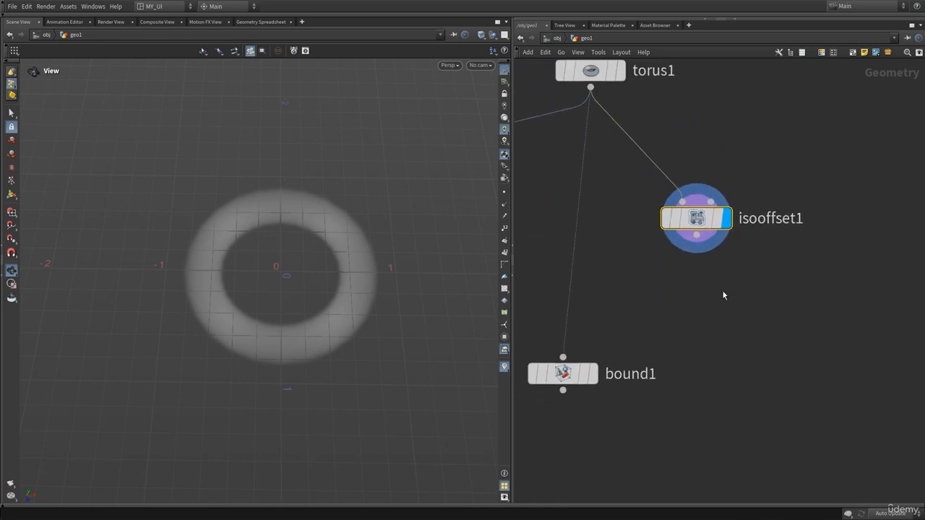
{"action": "middle_click_drag", "start_coordinate": [732, 285], "coordinate": [692, 301]}
{"action": "key", "text": "Tab"}
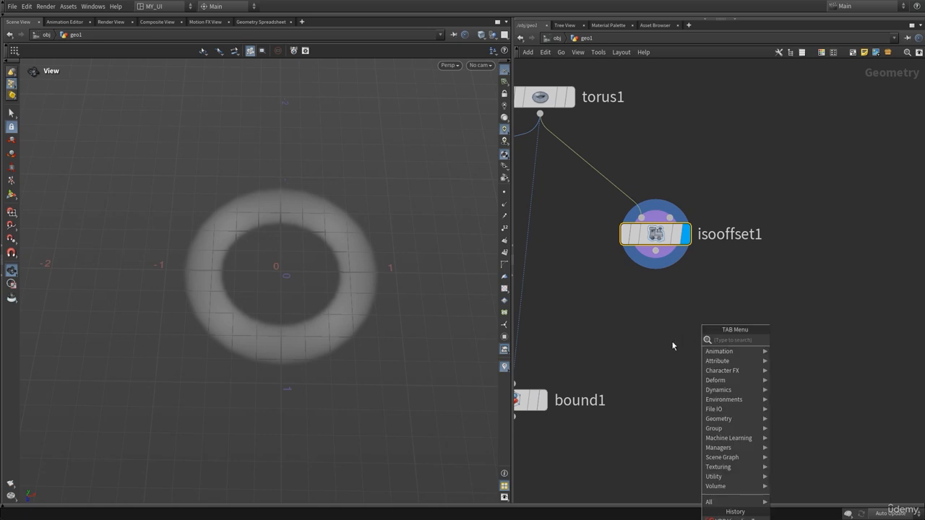
{"action": "key", "text": "Escape"}
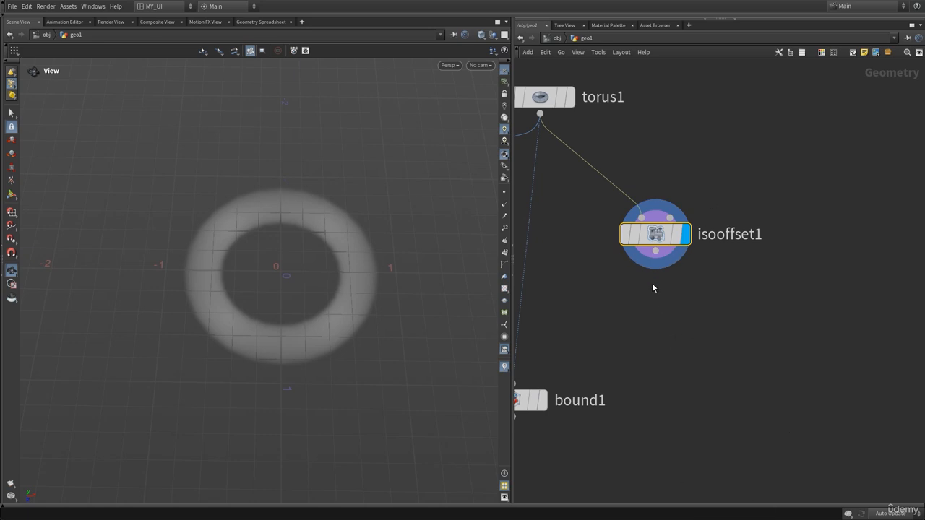
- Move the IsoOffset node farther from the torus's other branches and view its geometry information
{"action": "key", "text": "h"}
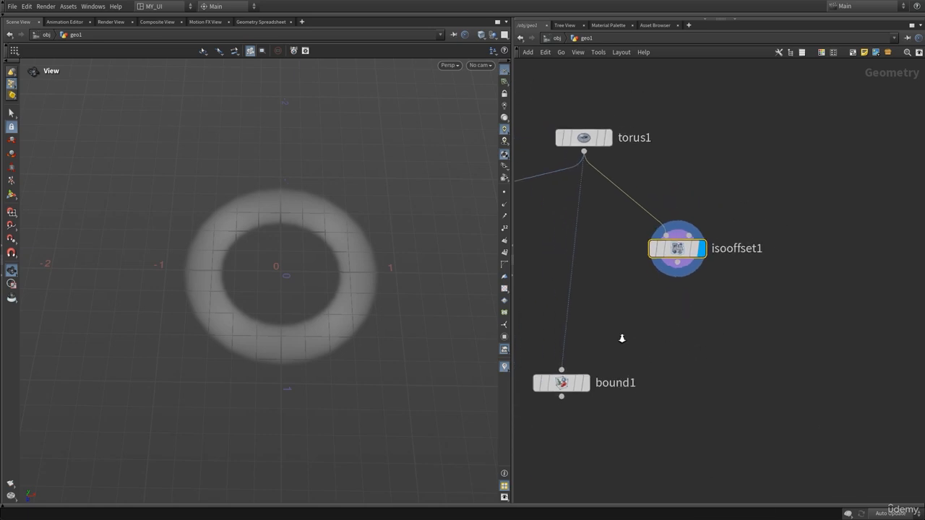
{"action": "left_click_drag", "start_coordinate": [630, 325], "coordinate": [517, 394]}
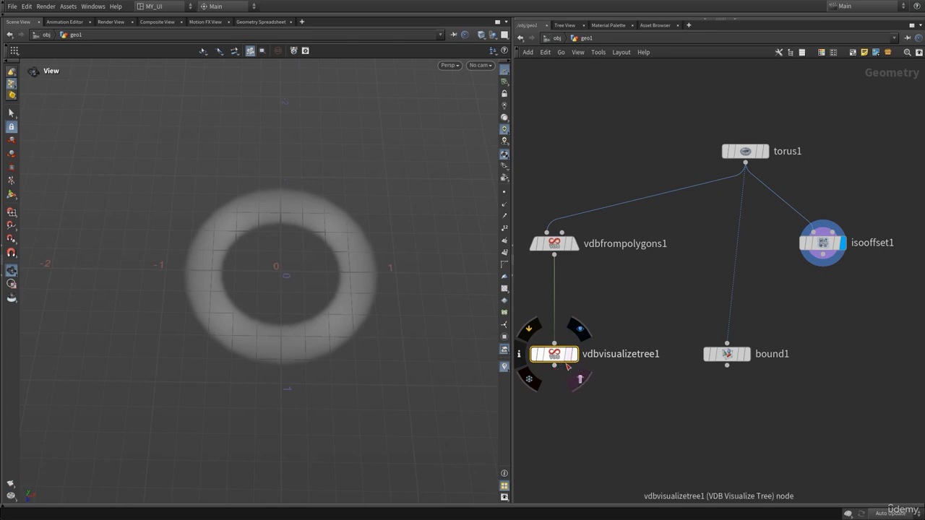
{"action": "middle_click_drag", "start_coordinate": [656, 315], "coordinate": [638, 292]}
{"action": "middle_click_drag", "start_coordinate": [915, 200], "coordinate": [744, 240]}
{"action": "left_click_drag", "start_coordinate": [707, 256], "coordinate": [693, 229]}
{"action": "middle_click_drag", "start_coordinate": [715, 330], "coordinate": [703, 331]}
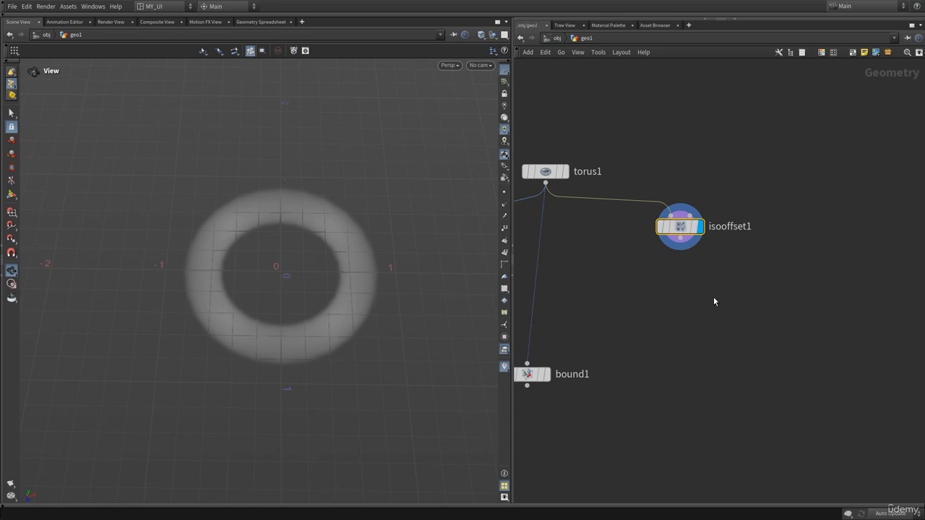
{"action": "middle_click", "coordinate": [683, 226]}
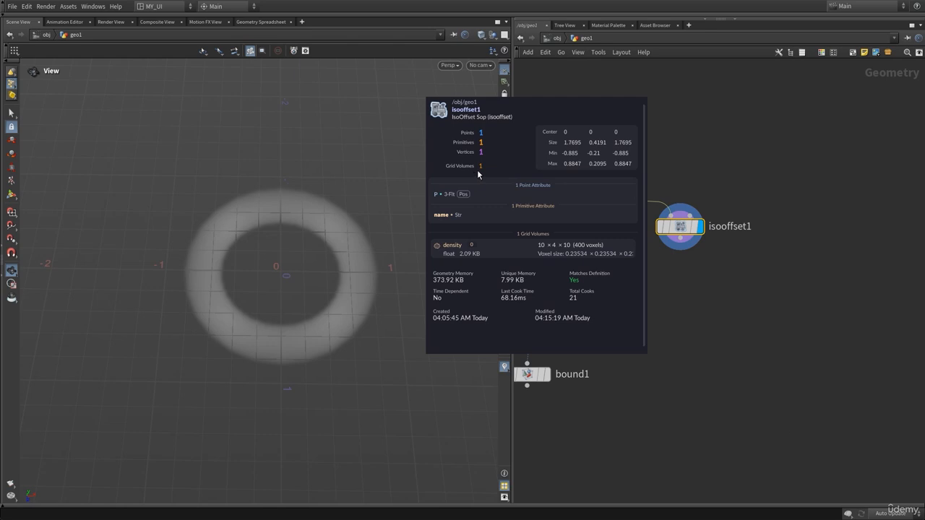
{"action": "middle_click_drag", "start_coordinate": [678, 295], "coordinate": [683, 272]}
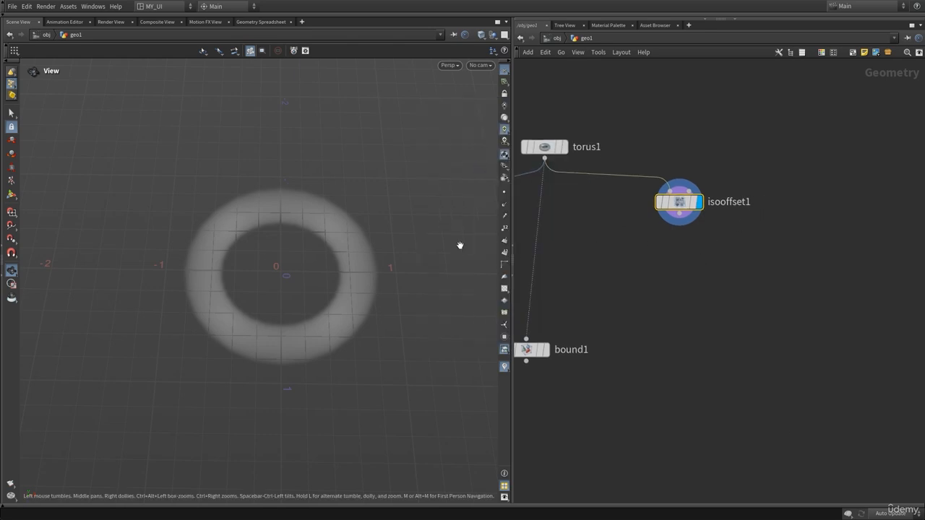
- Add an Attribute VOP node below the IsoOffset node and review its Run Over options, keeping Points
{"action": "key", "text": "Tab"}
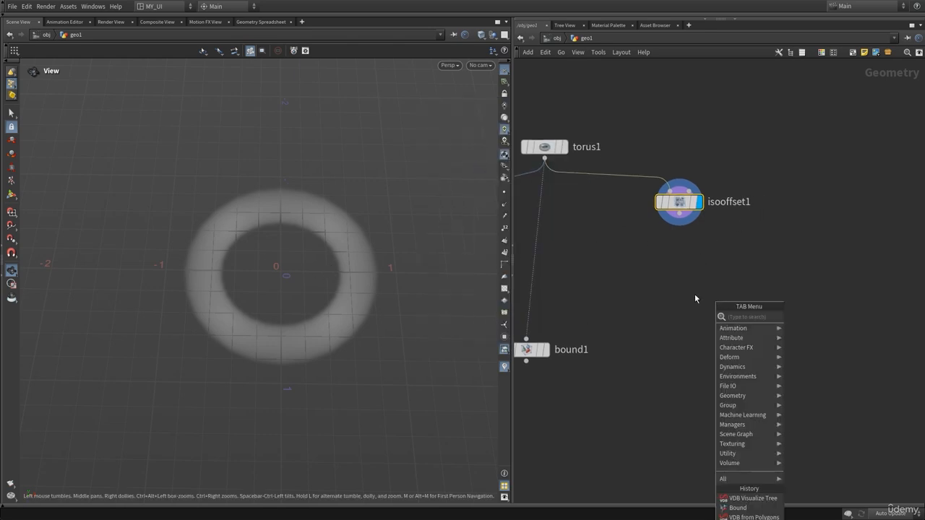
{"action": "type", "text": "attvop"}
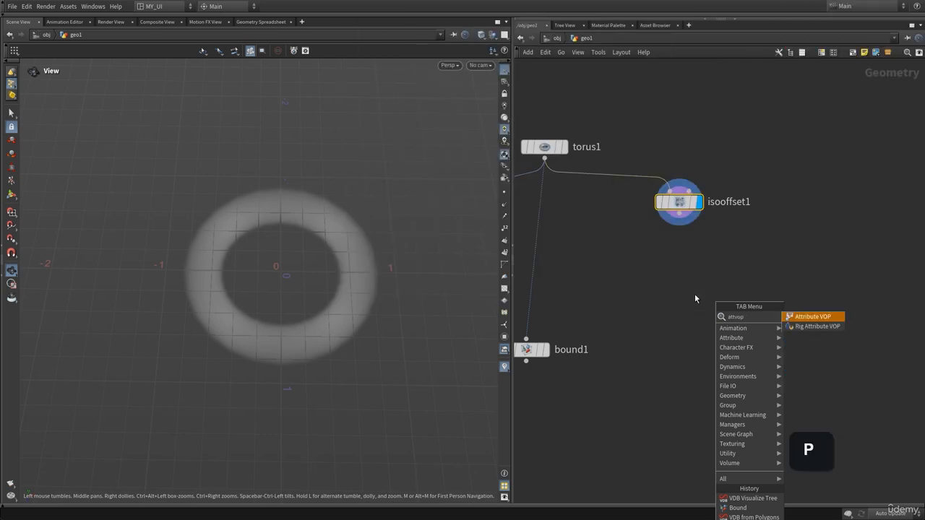
{"action": "key", "text": "Return"}
{"action": "left_click", "coordinate": [682, 300]}
{"action": "key", "text": "p"}
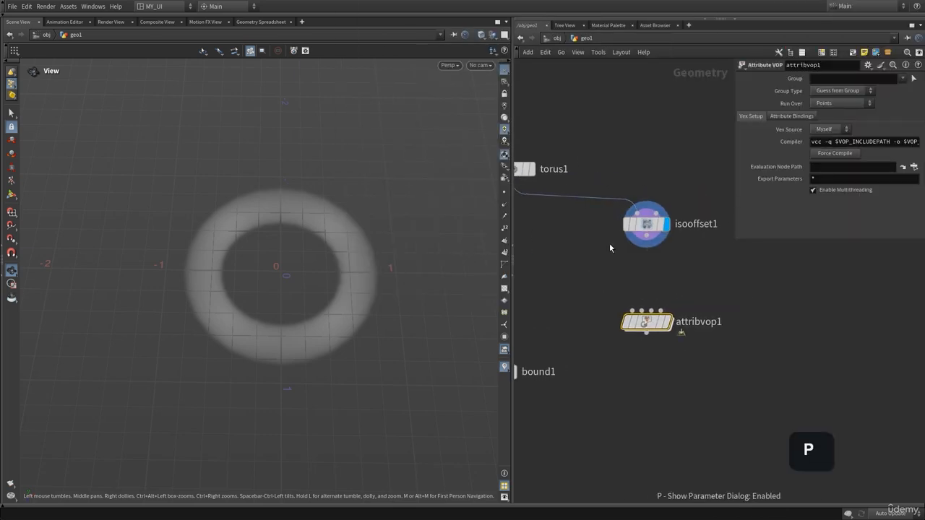
{"action": "left_click", "coordinate": [829, 103]}
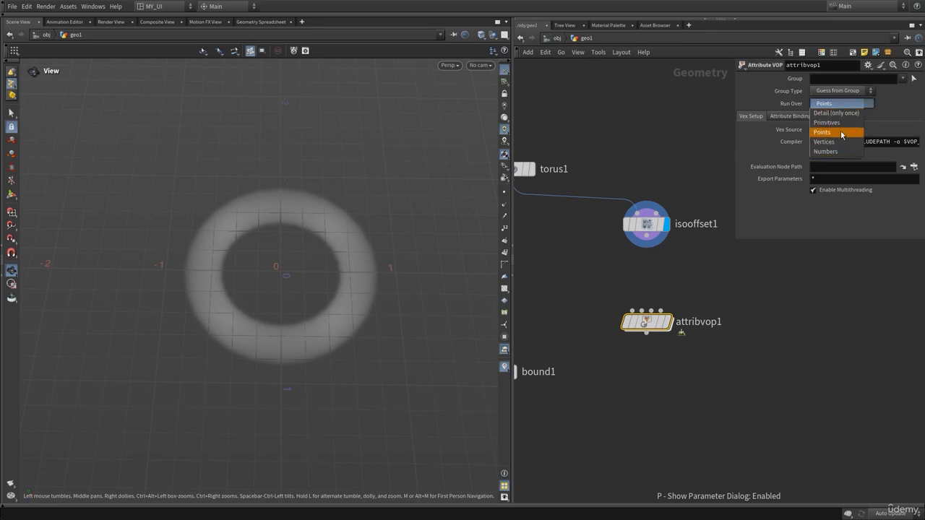
{"action": "left_click", "coordinate": [845, 129]}
{"action": "key", "text": "p"}
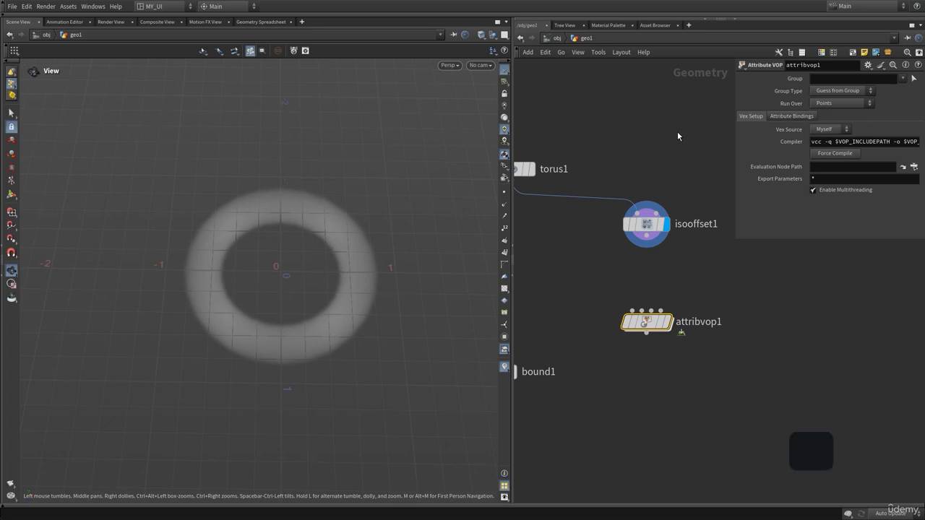
- Add a Volume VOP node beside the Attribute VOP
{"action": "key", "text": "Tab"}
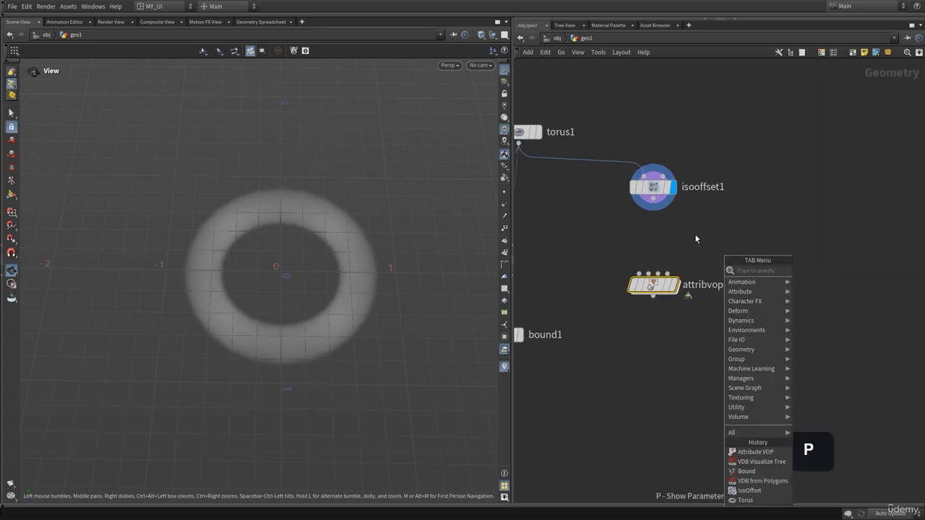
{"action": "type", "text": "vol"}
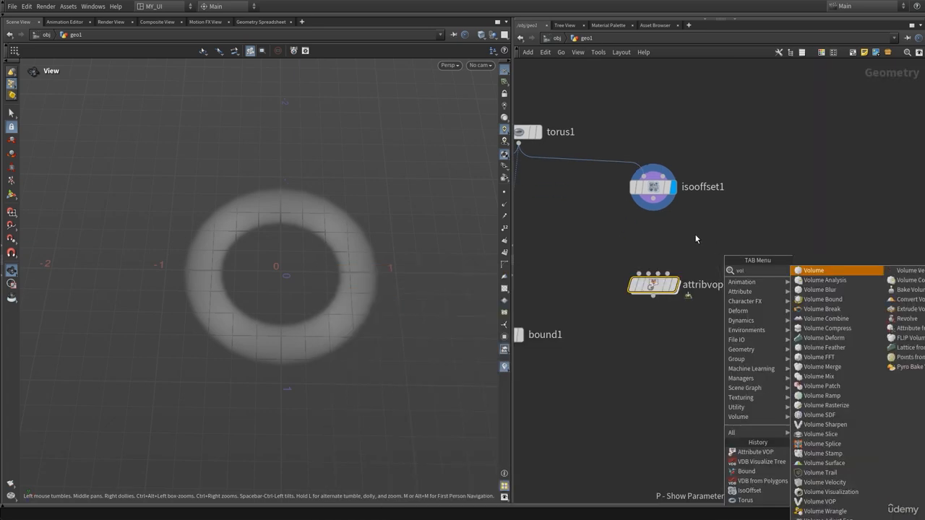
{"action": "type", "text": "um"}
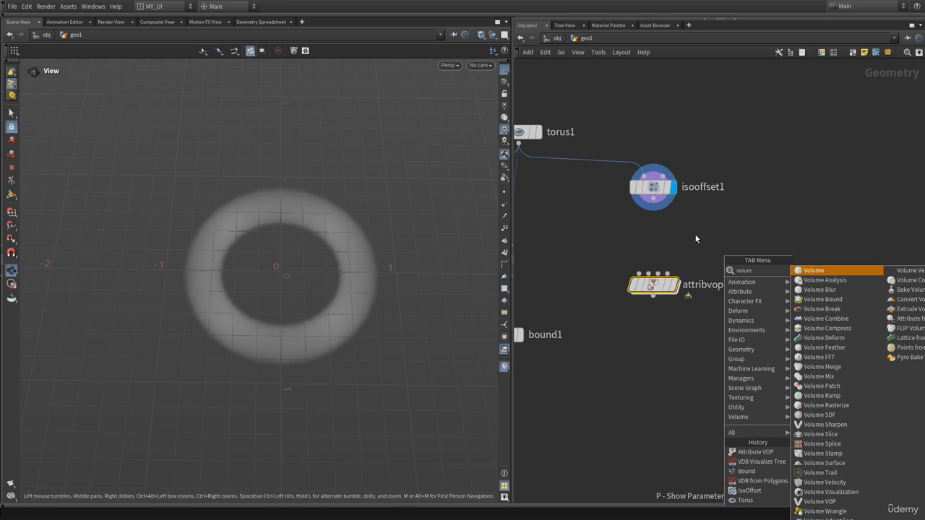
{"action": "type", "text": "v"}
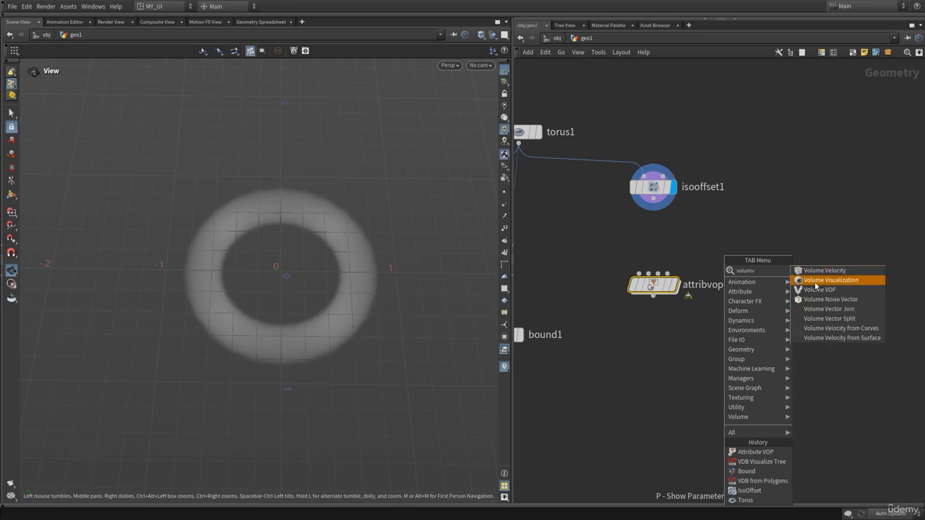
{"action": "left_click", "coordinate": [835, 293]}
{"action": "left_click", "coordinate": [780, 278]}
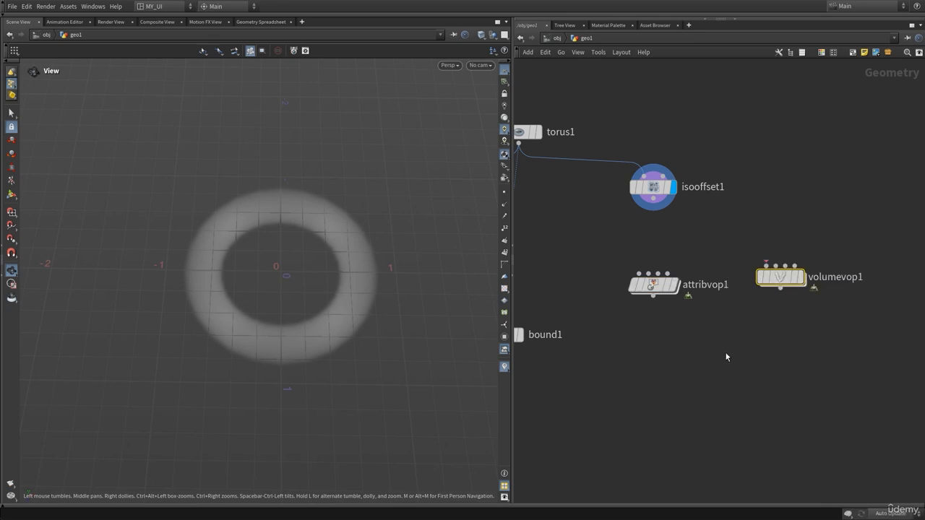
- Connect the IsoOffset output to the Volume VOP's first input and view the IsoOffset's geometry information
{"action": "left_click", "coordinate": [619, 215]}
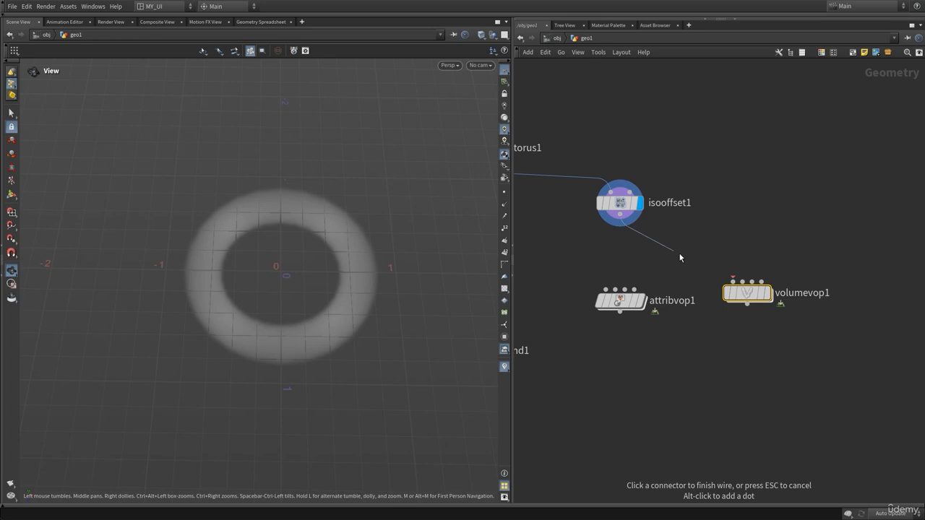
{"action": "left_click", "coordinate": [747, 297]}
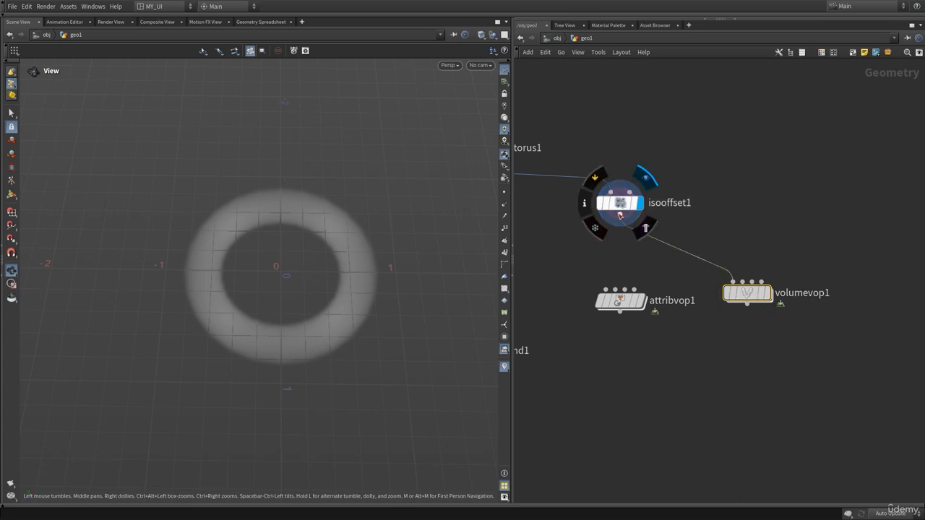
{"action": "left_click", "coordinate": [602, 234]}
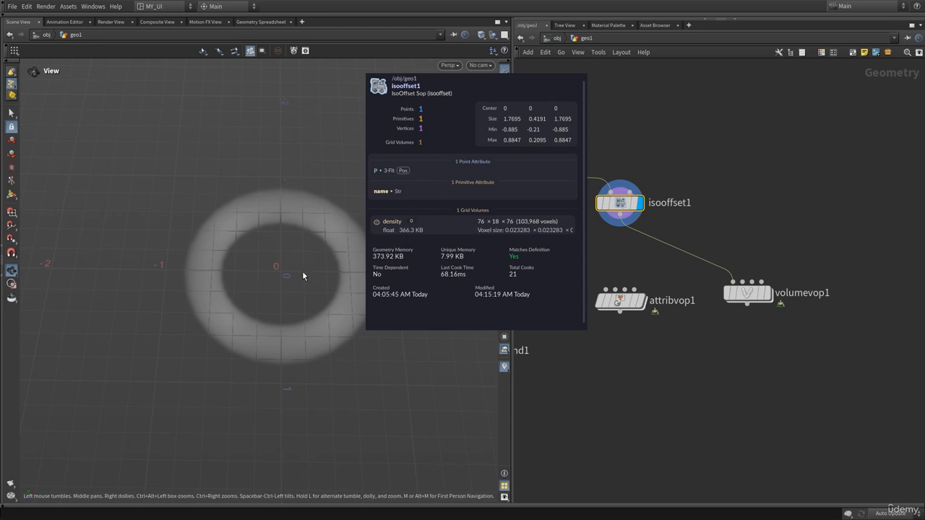
{"action": "left_click", "coordinate": [745, 295]}
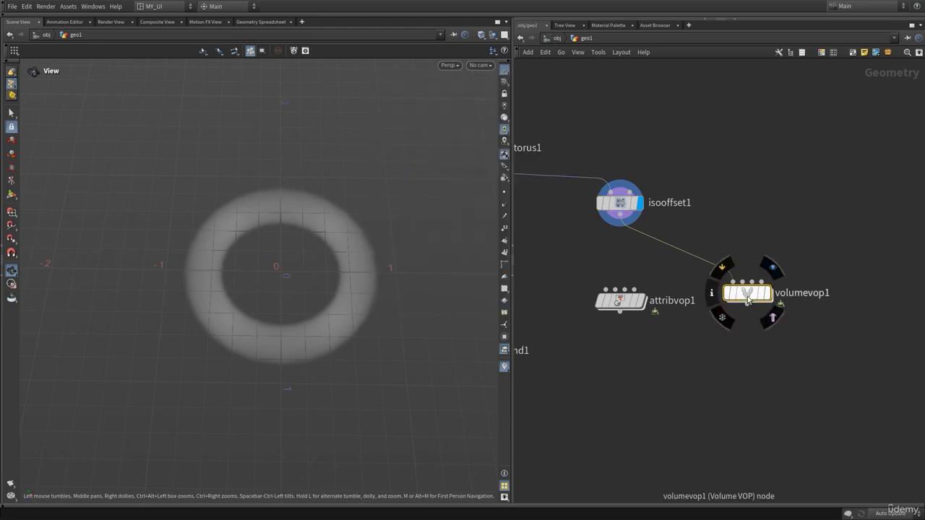
{"action": "key", "text": "p"}
{"action": "key", "text": "p"}
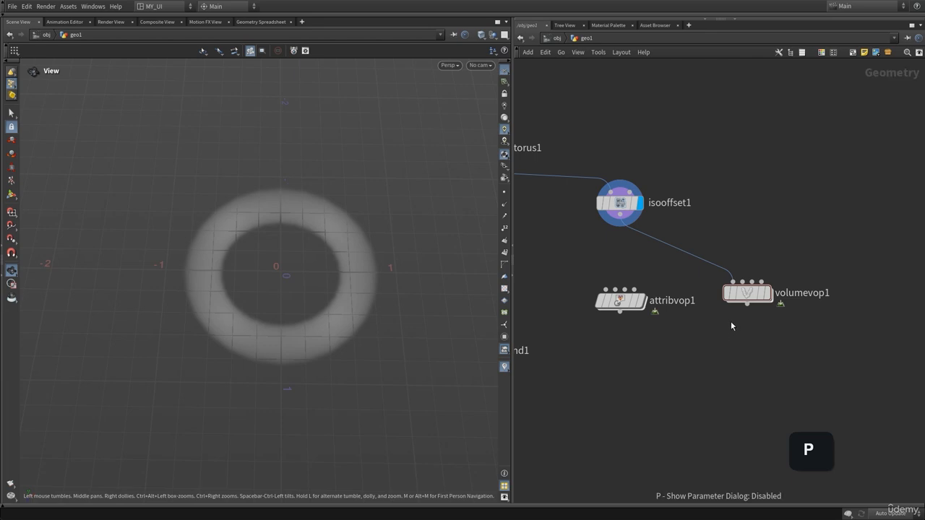
- Look inside the Volume VOP network, browse the available VOP node categories, and return to the geo1 network
{"action": "double_click", "coordinate": [748, 293]}
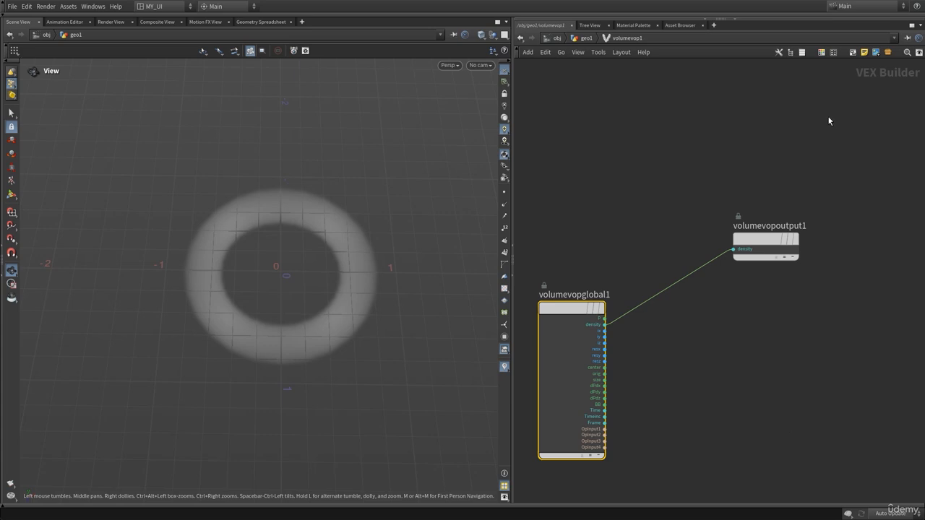
{"action": "key", "text": "Tab"}
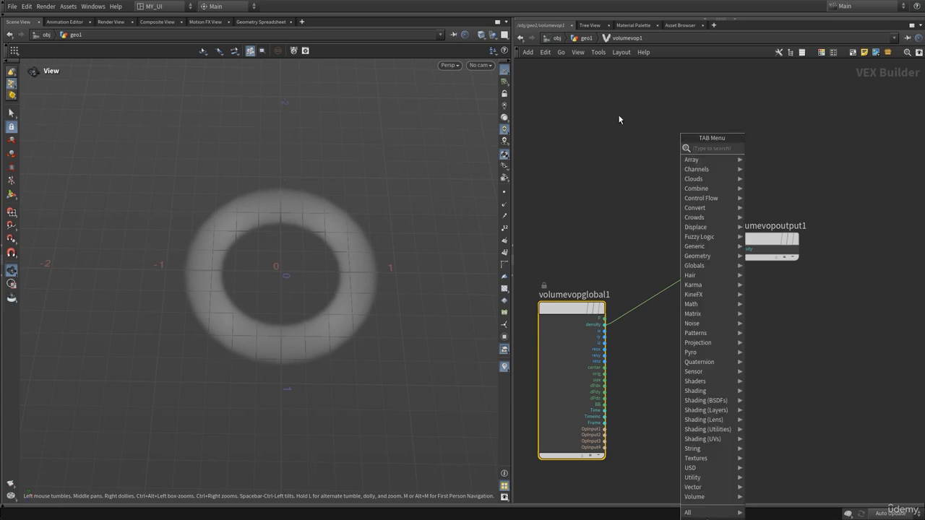
{"action": "mouse_move", "coordinate": [708, 354]}
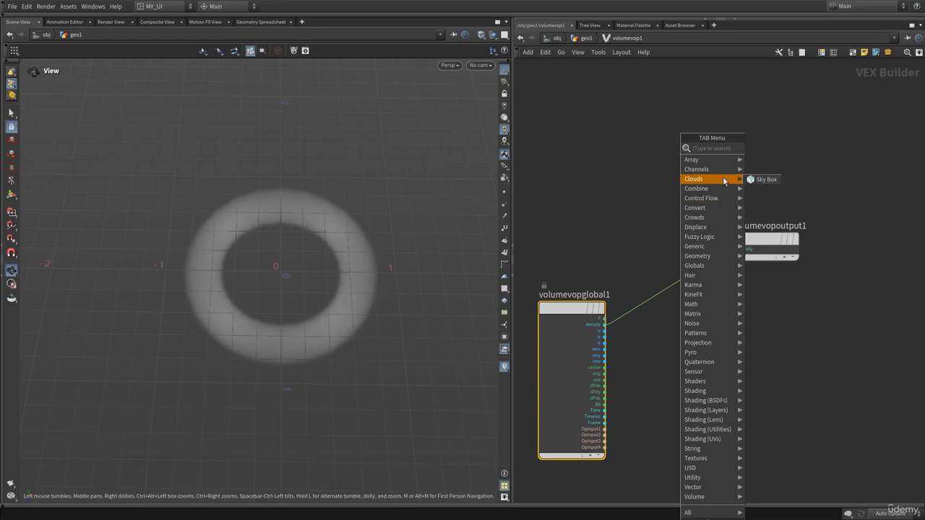
{"action": "left_click", "coordinate": [639, 204]}
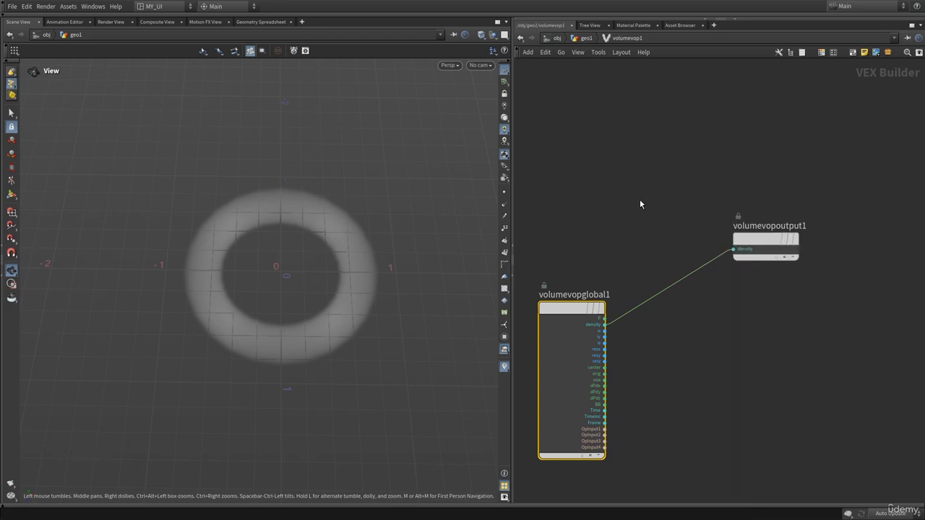
{"action": "left_click", "coordinate": [583, 38]}
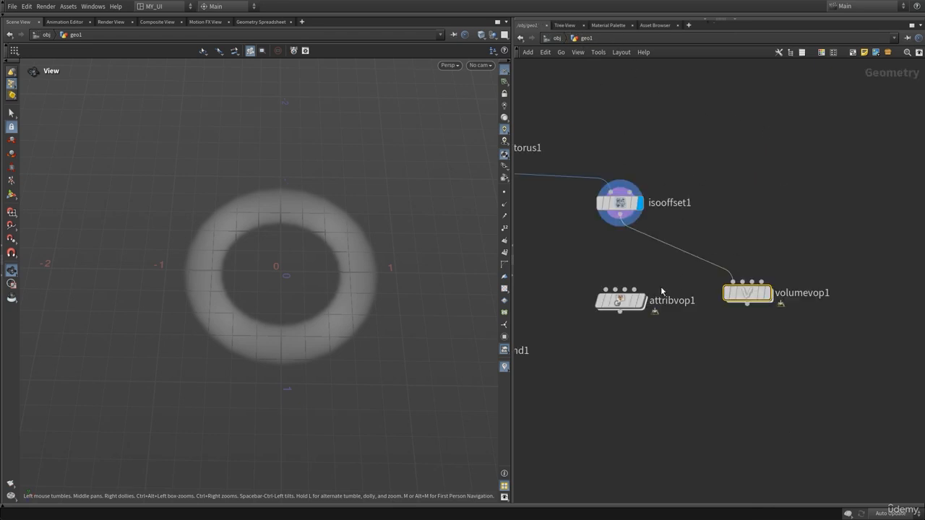
- Review the IsoOffset's voxel information and the Attribute VOP's Run Over options, keeping Points
{"action": "mouse_move", "coordinate": [626, 204]}
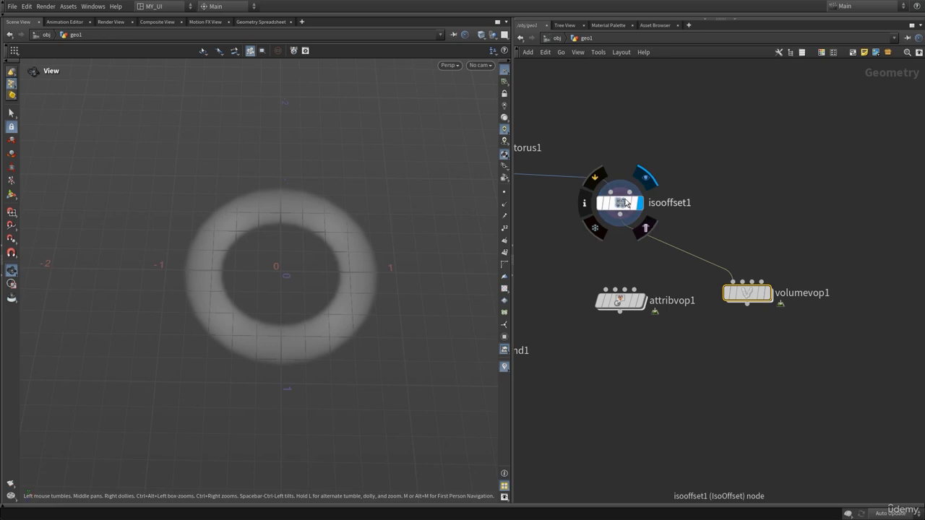
{"action": "left_click", "coordinate": [584, 203]}
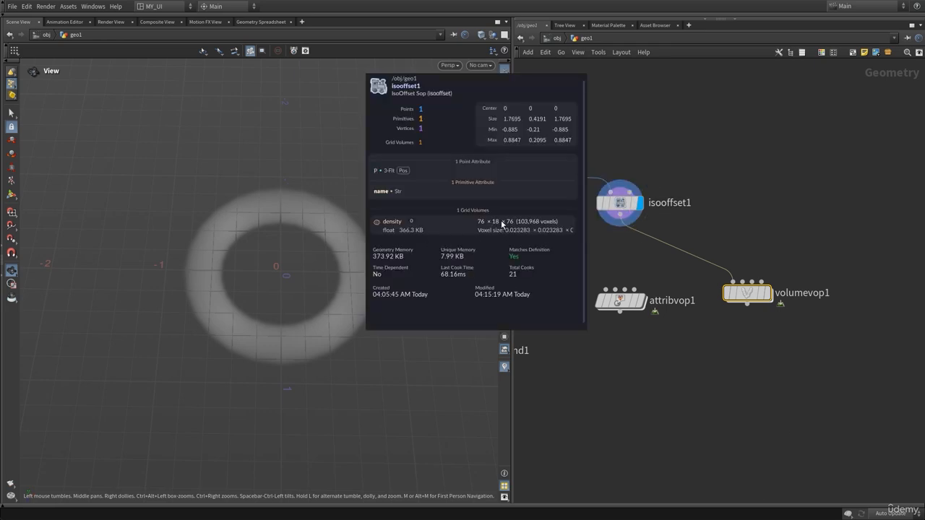
{"action": "left_click", "coordinate": [617, 301]}
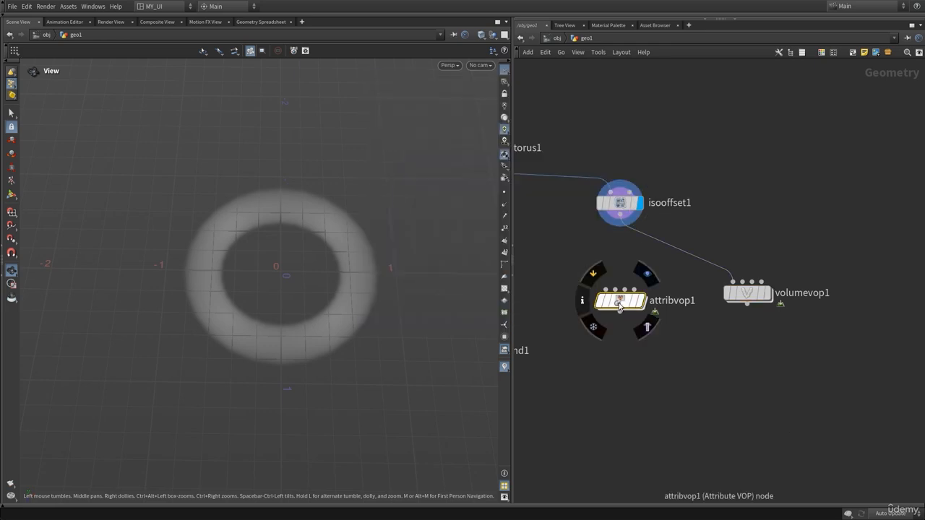
{"action": "key", "text": "p"}
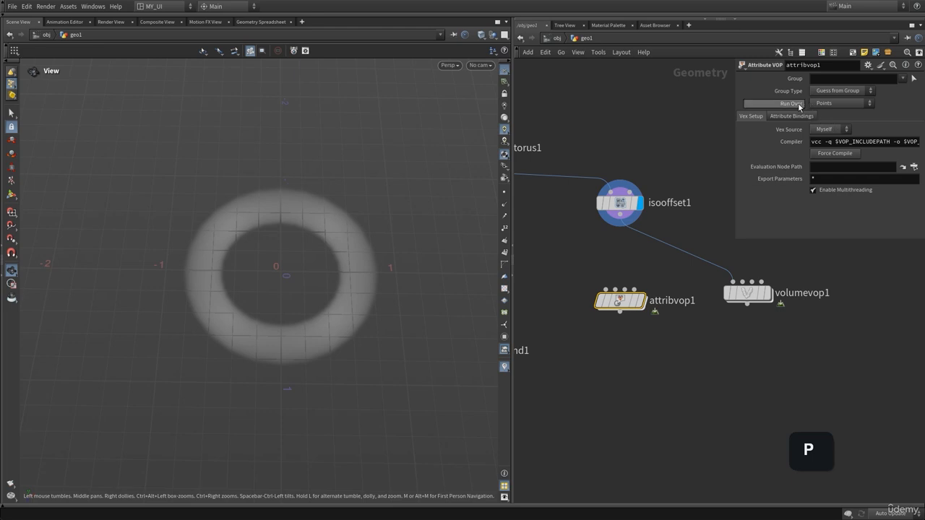
{"action": "left_click", "coordinate": [824, 103]}
{"action": "left_click", "coordinate": [636, 128]}
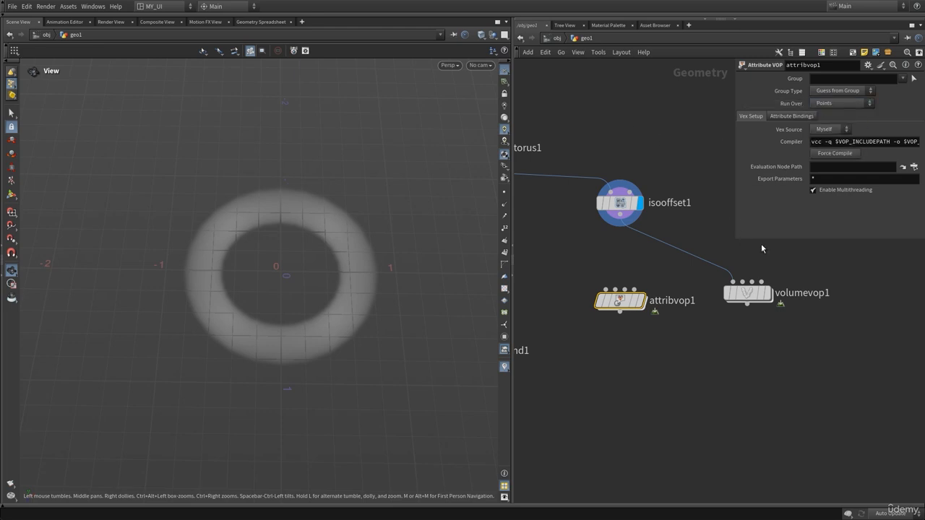
- Display the Volume VOP's output in the viewport and enter its network
{"action": "left_click", "coordinate": [746, 321]}
{"action": "left_click_drag", "start_coordinate": [347, 275], "coordinate": [354, 299]}
{"action": "middle_click_drag", "start_coordinate": [736, 381], "coordinate": [679, 382]}
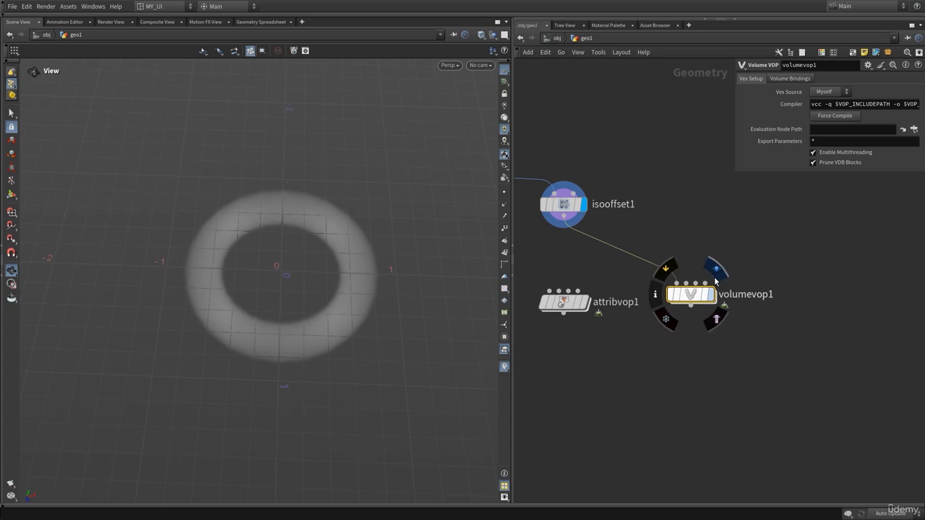
{"action": "left_click", "coordinate": [714, 275]}
{"action": "double_click", "coordinate": [703, 294]}
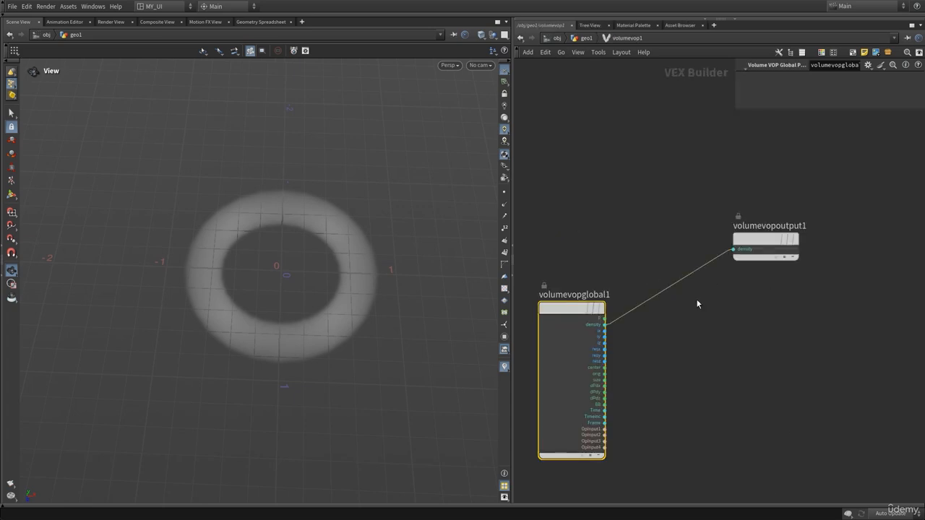
- Hide the parameter panel and arrange the Volume VOP's output and global parameters nodes at similar heights
{"action": "key", "text": "p"}
{"action": "middle_click_drag", "start_coordinate": [685, 373], "coordinate": [703, 317]}
{"action": "scroll", "coordinate": [621, 185], "scroll_direction": "up", "scroll_amount": 4}
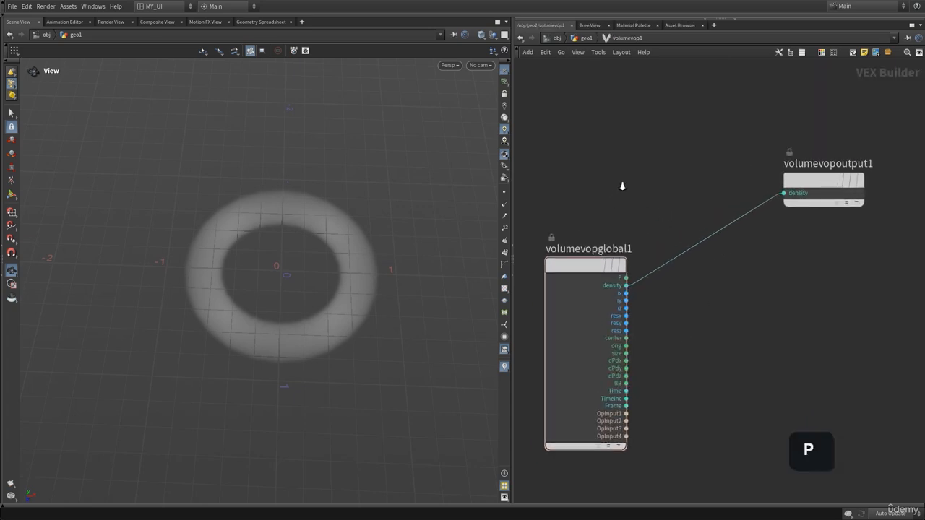
{"action": "middle_click_drag", "start_coordinate": [642, 215], "coordinate": [641, 189]}
{"action": "scroll", "coordinate": [642, 189], "scroll_direction": "down", "scroll_amount": 1}
{"action": "scroll", "coordinate": [699, 165], "scroll_direction": "down", "scroll_amount": 2}
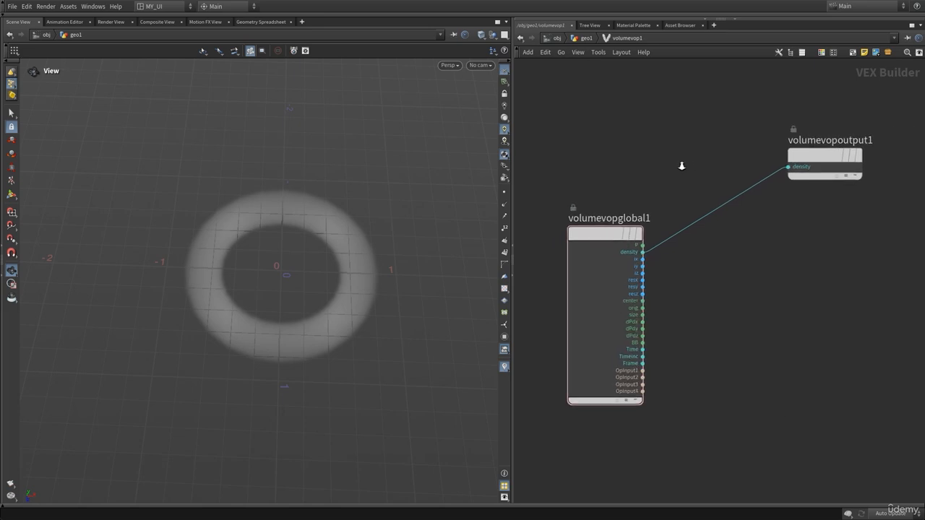
{"action": "left_click_drag", "start_coordinate": [815, 162], "coordinate": [831, 248]}
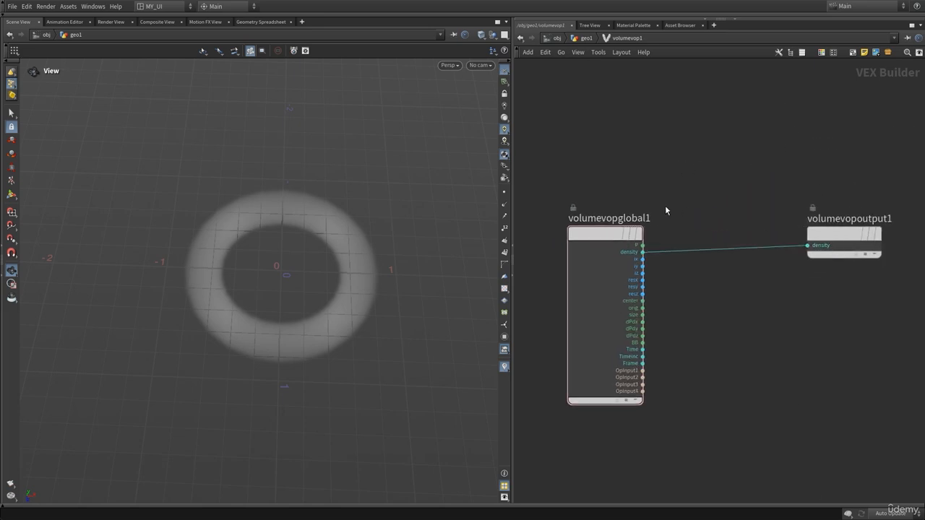
{"action": "left_click_drag", "start_coordinate": [653, 220], "coordinate": [630, 198]}
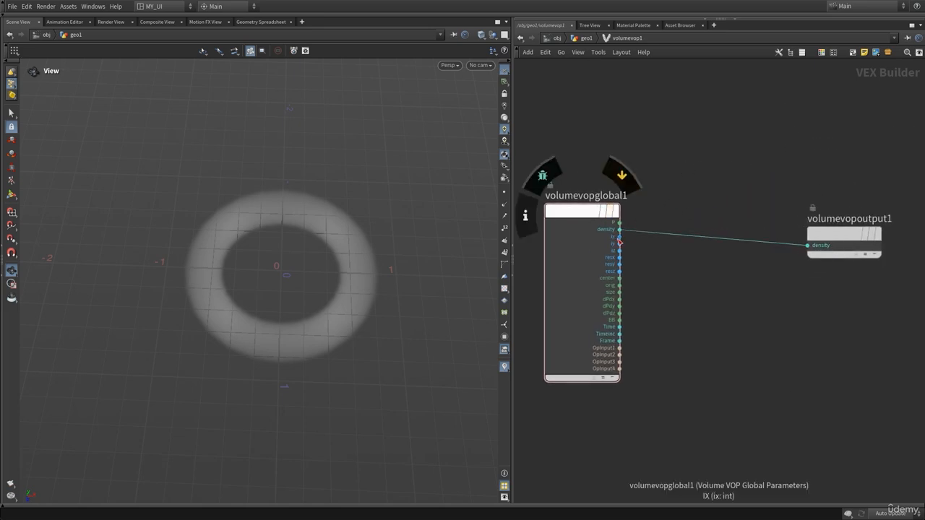
- Examine the global parameters node's outputs and move the output node slightly farther from it
{"action": "scroll", "coordinate": [665, 195], "scroll_direction": "up", "scroll_amount": 2}
{"action": "middle_click_drag", "start_coordinate": [666, 194], "coordinate": [694, 178]}
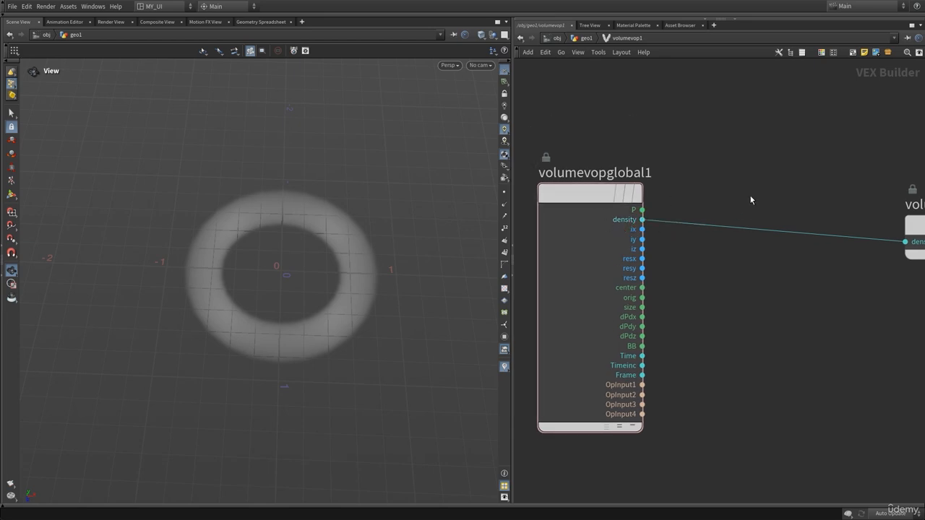
{"action": "middle_click_drag", "start_coordinate": [749, 200], "coordinate": [700, 272]}
{"action": "middle_click_drag", "start_coordinate": [794, 292], "coordinate": [700, 280]}
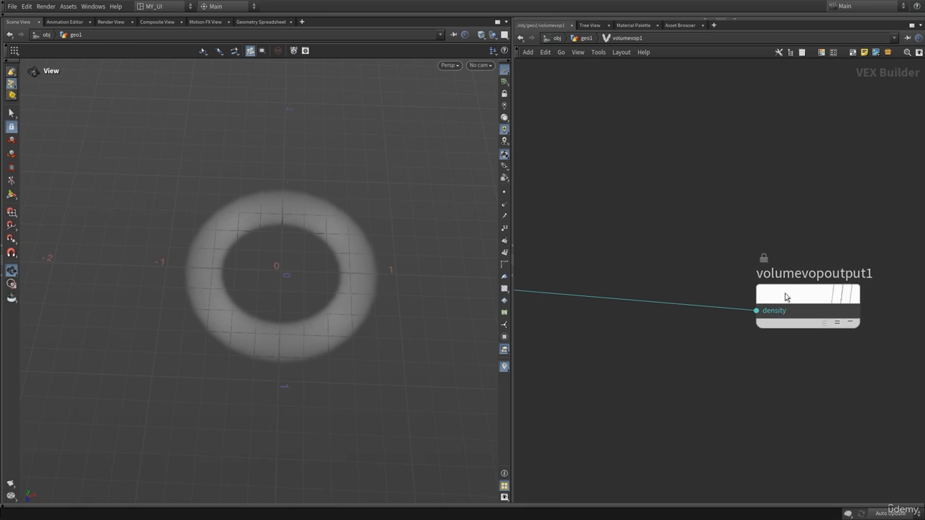
{"action": "left_click_drag", "start_coordinate": [786, 297], "coordinate": [808, 284]}
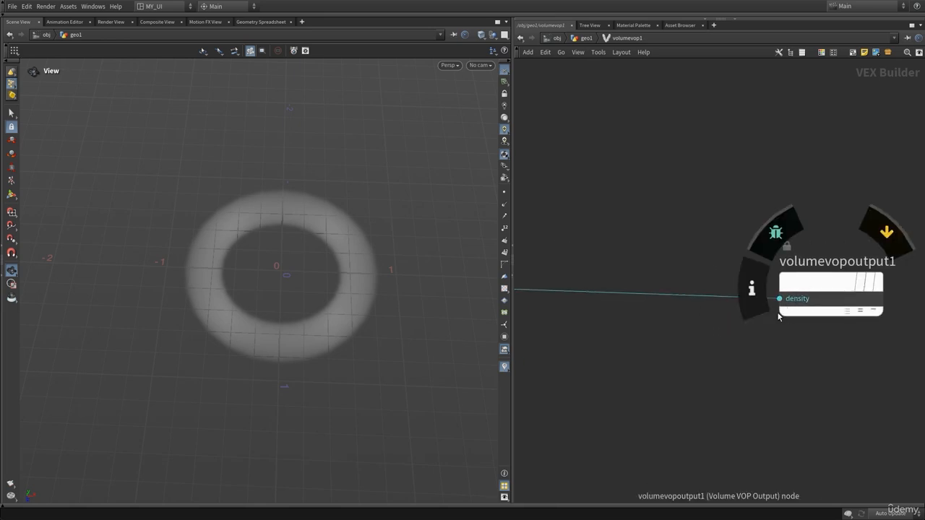
{"action": "middle_click_drag", "start_coordinate": [636, 239], "coordinate": [743, 216]}
{"action": "scroll", "coordinate": [743, 215], "scroll_direction": "down", "scroll_amount": 2}
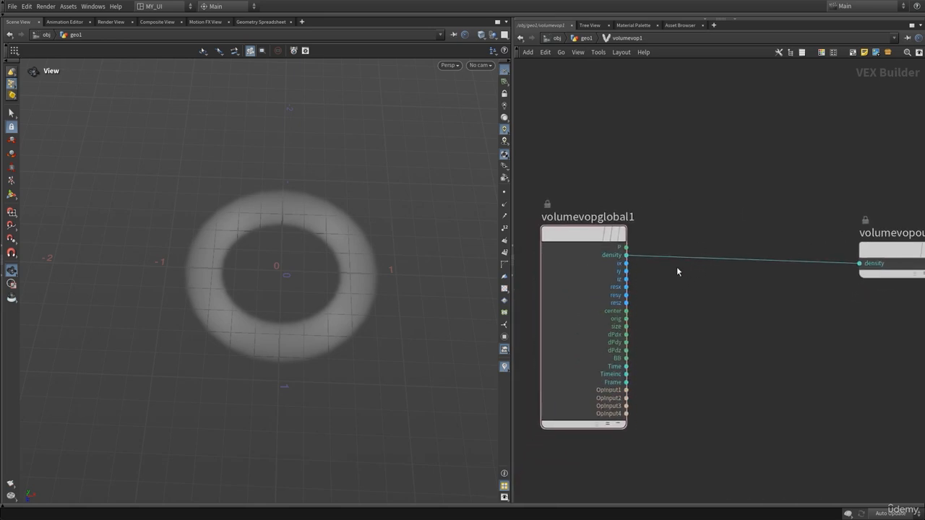
- In the geo1 network, move the Attribute VOP lower and place the Volume VOP closer beneath the IsoOffset node
{"action": "left_click", "coordinate": [592, 39]}
{"action": "middle_click_drag", "start_coordinate": [727, 230], "coordinate": [774, 240]}
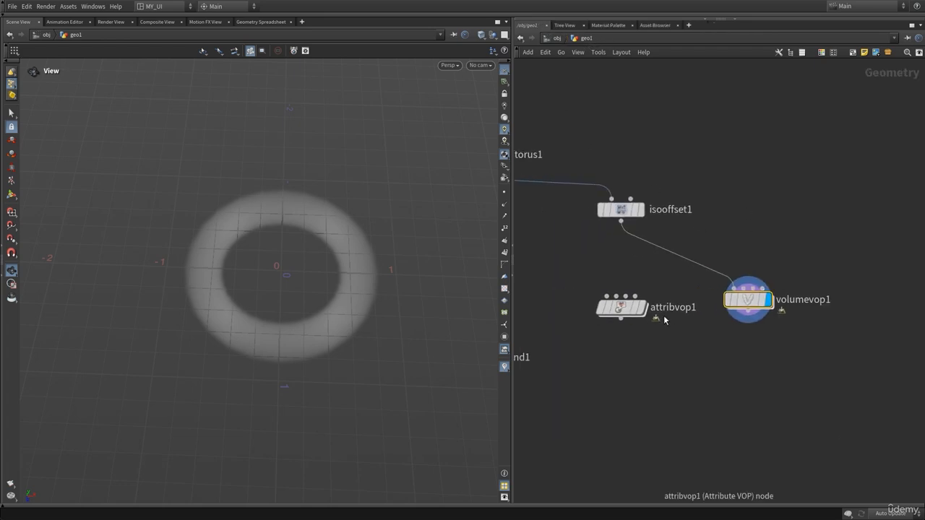
{"action": "left_click_drag", "start_coordinate": [621, 309], "coordinate": [605, 369]}
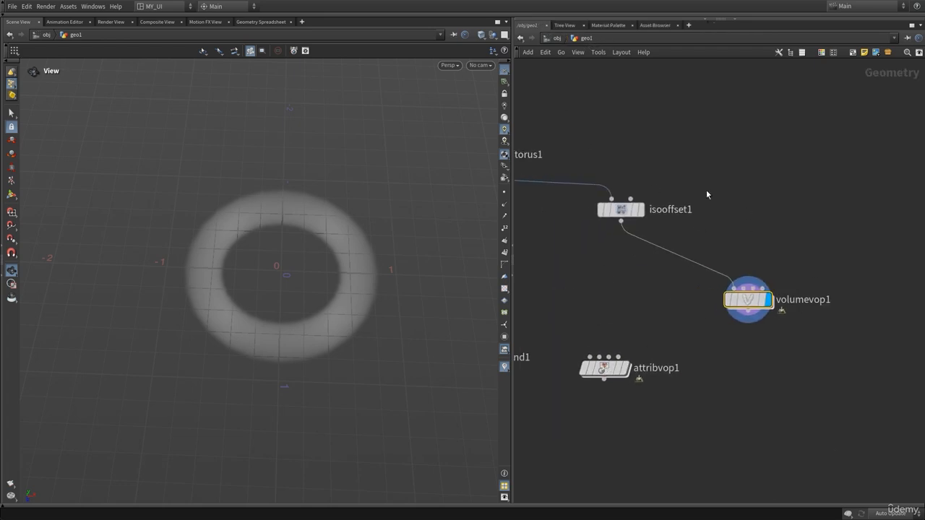
{"action": "left_click", "coordinate": [620, 210]}
{"action": "key", "text": "p"}
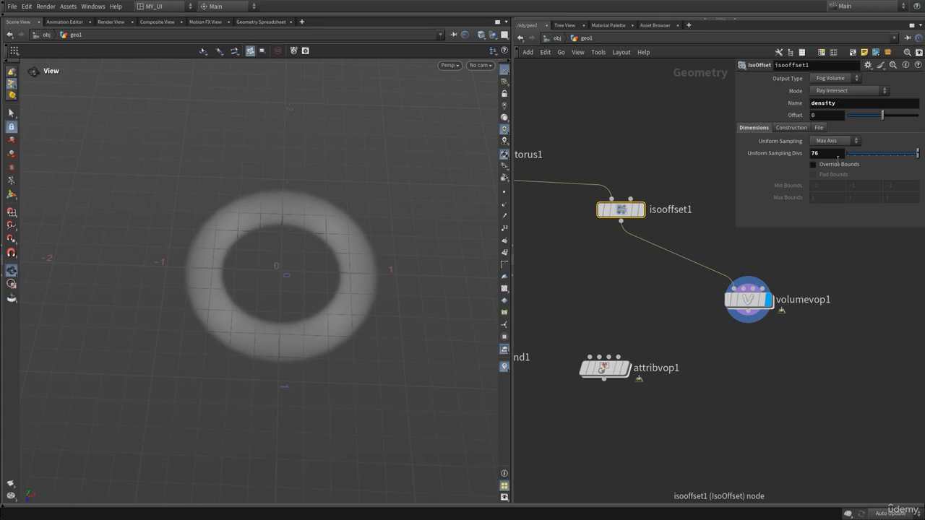
{"action": "left_click_drag", "start_coordinate": [748, 305], "coordinate": [670, 316]}
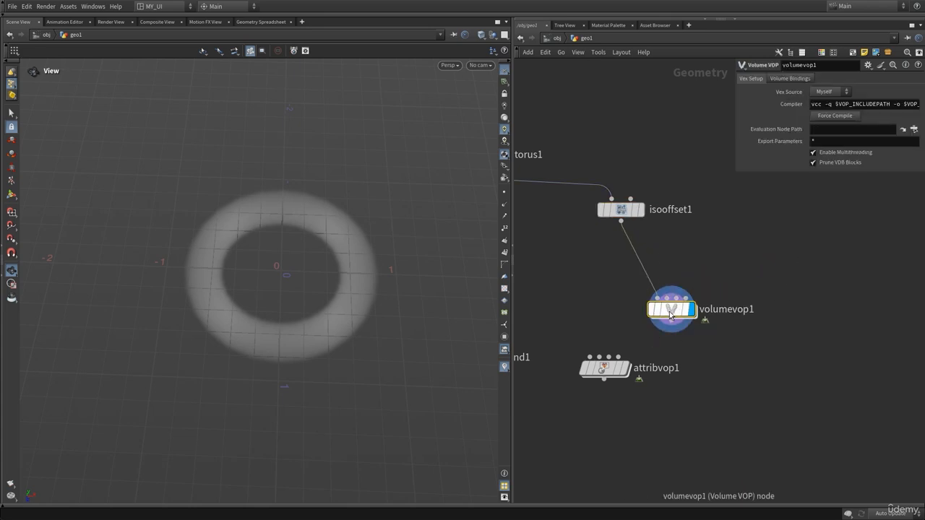
- Enter the Volume VOP network and move the global parameters node slightly upward
{"action": "double_click", "coordinate": [671, 314]}
{"action": "left_click_drag", "start_coordinate": [613, 226], "coordinate": [608, 194]}
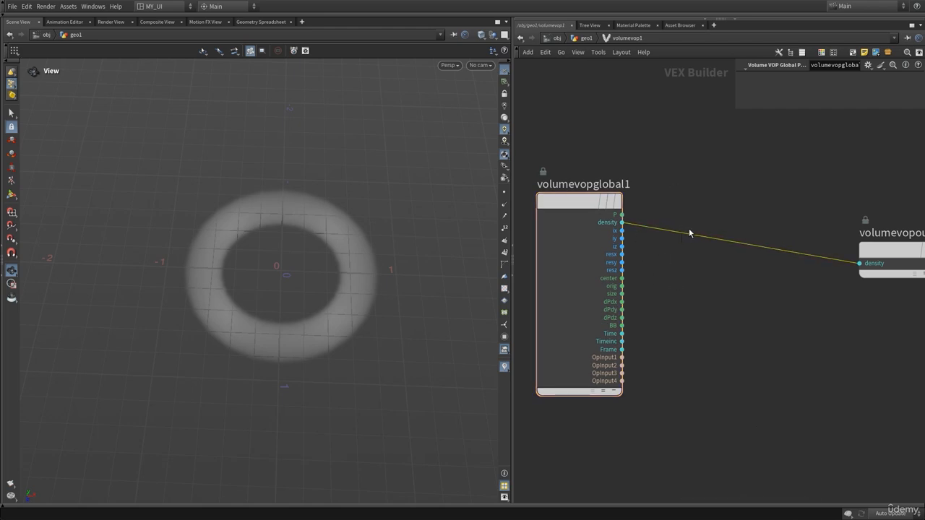
{"action": "middle_click_drag", "start_coordinate": [688, 213], "coordinate": [679, 234]}
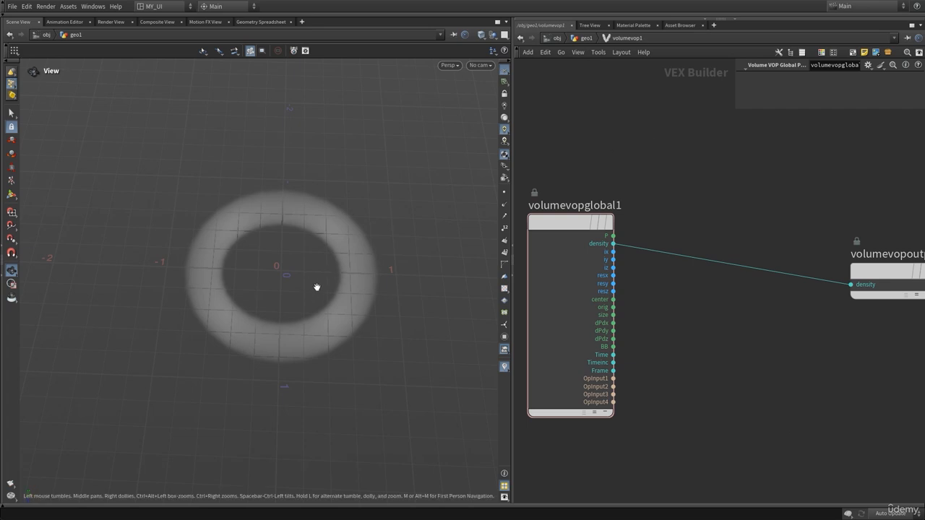
{"action": "left_click_drag", "start_coordinate": [319, 277], "coordinate": [314, 265]}
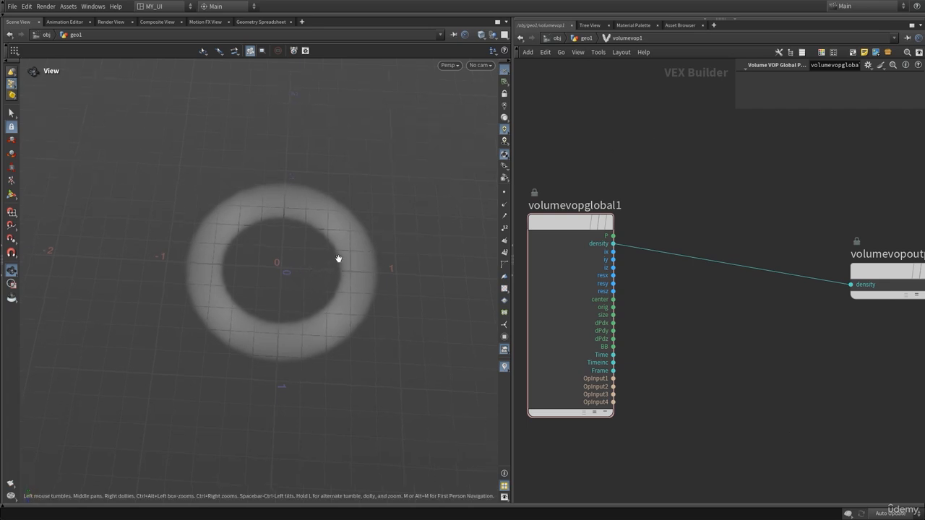
- Return to the geo1 network to inspect the fog torus, and reopen the Volume VOP network
{"action": "left_click", "coordinate": [585, 39]}
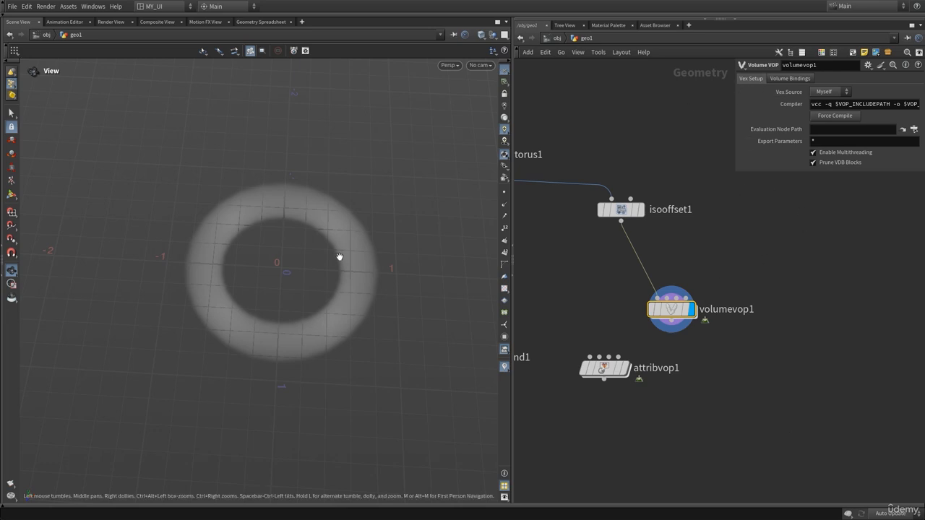
{"action": "left_click_drag", "start_coordinate": [366, 278], "coordinate": [365, 268]}
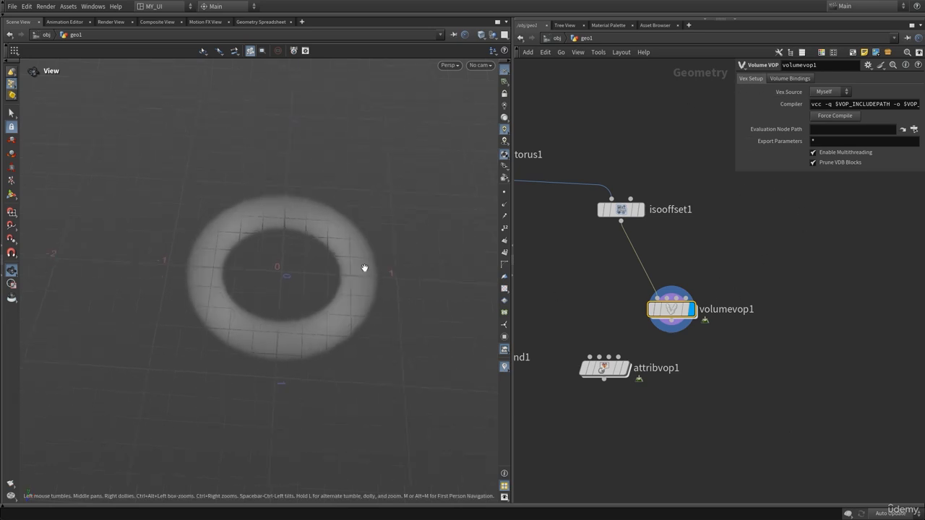
{"action": "double_click", "coordinate": [671, 321]}
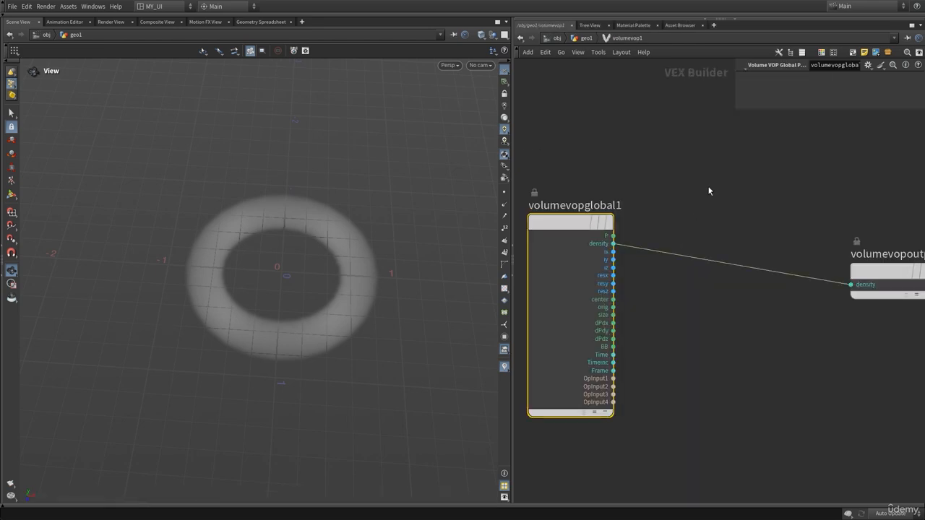
- Create an Add Point node and place it above the density wire in the Volume VOP network
{"action": "key", "text": "Tab"}
{"action": "type", "text": "a"}
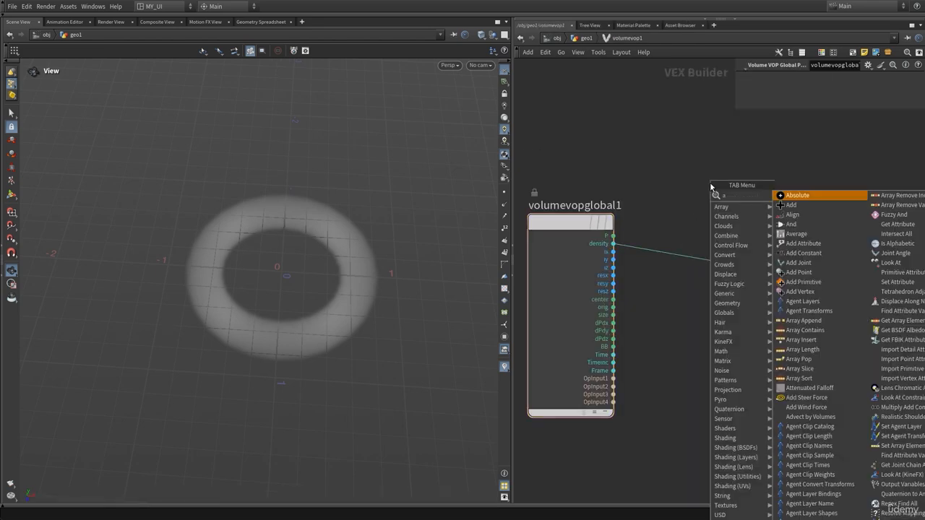
{"action": "type", "text": "ddpo"}
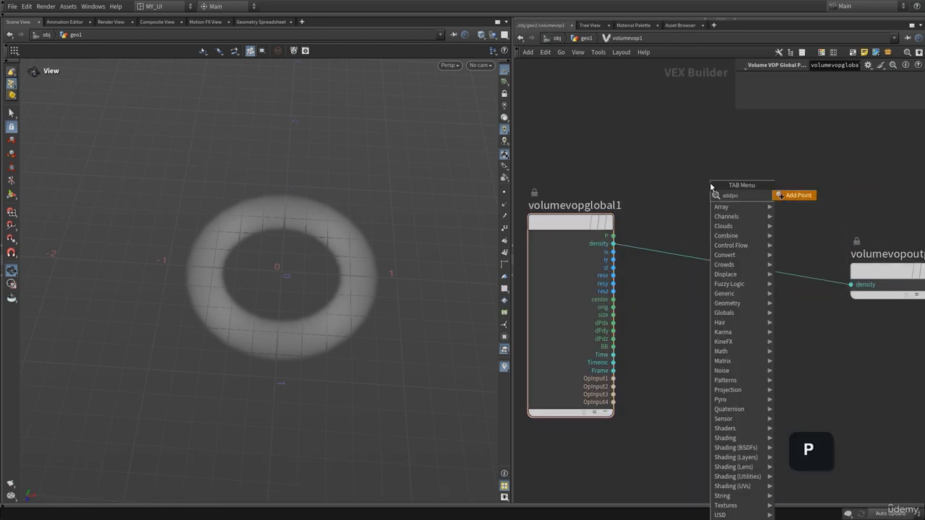
{"action": "left_click", "coordinate": [785, 200]}
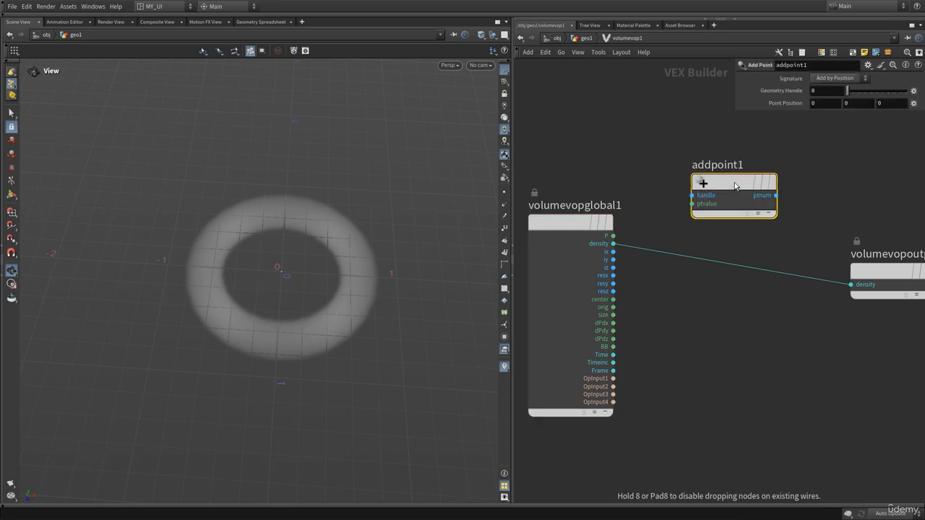
{"action": "middle_click_drag", "start_coordinate": [698, 296], "coordinate": [653, 337]}
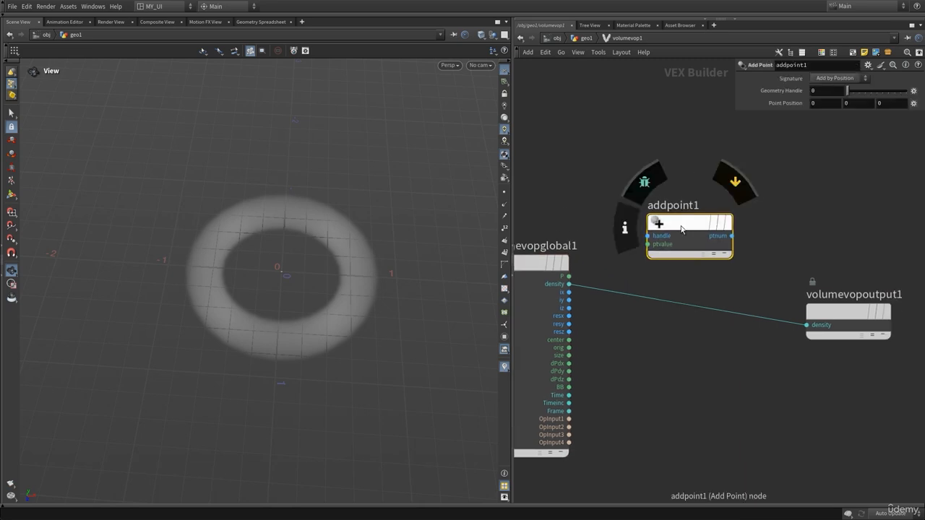
{"action": "left_click_drag", "start_coordinate": [682, 225], "coordinate": [684, 222]}
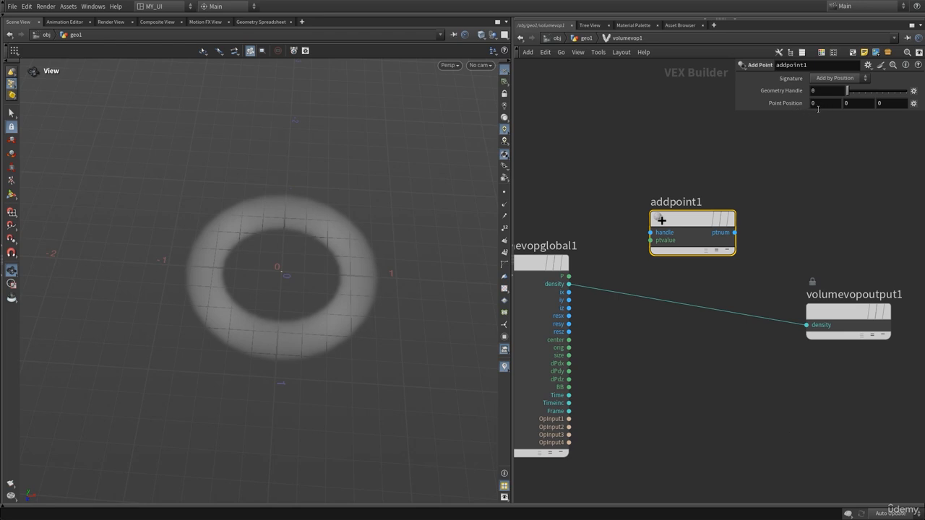
- Turn on point display and examine the added point at the origin up close
{"action": "left_click", "coordinate": [853, 104]}
{"action": "scroll", "coordinate": [332, 277], "scroll_direction": "up", "scroll_amount": 5}
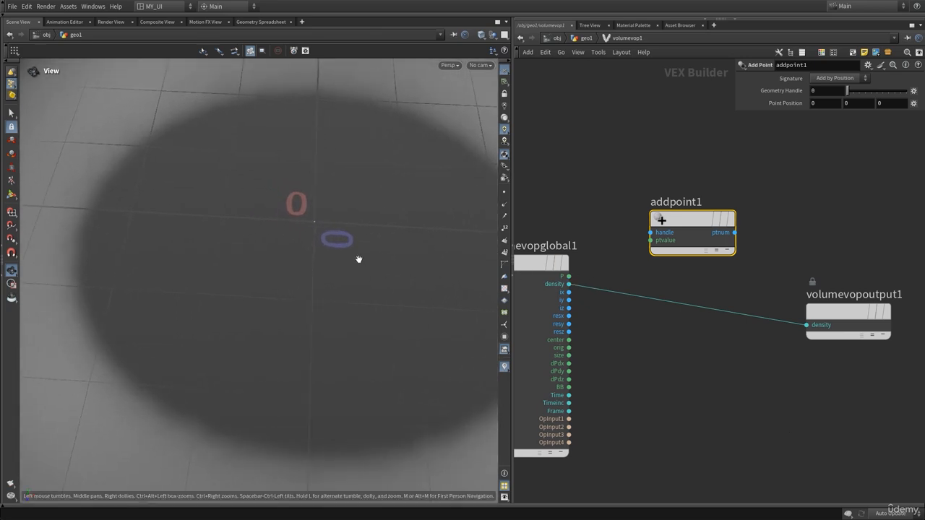
{"action": "middle_click_drag", "start_coordinate": [358, 259], "coordinate": [345, 311]}
{"action": "left_click", "coordinate": [505, 193]}
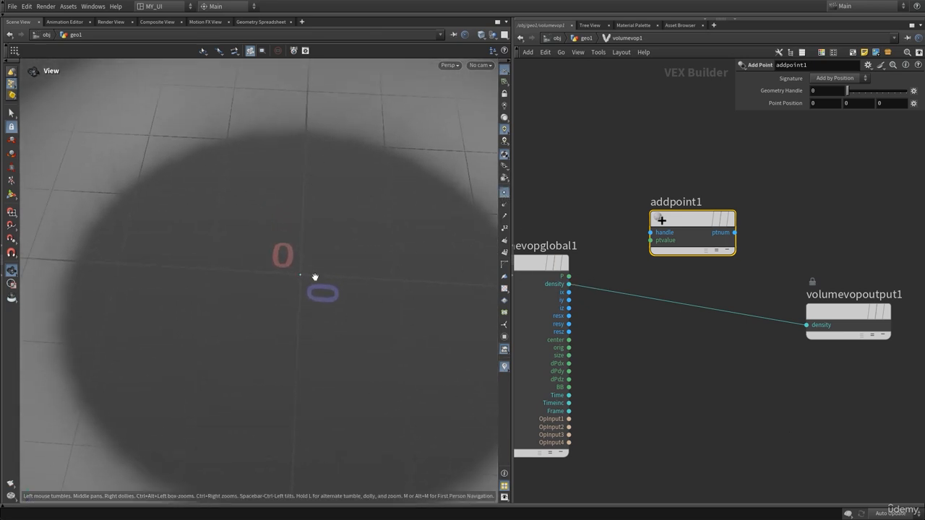
{"action": "scroll", "coordinate": [316, 289], "scroll_direction": "up", "scroll_amount": 3}
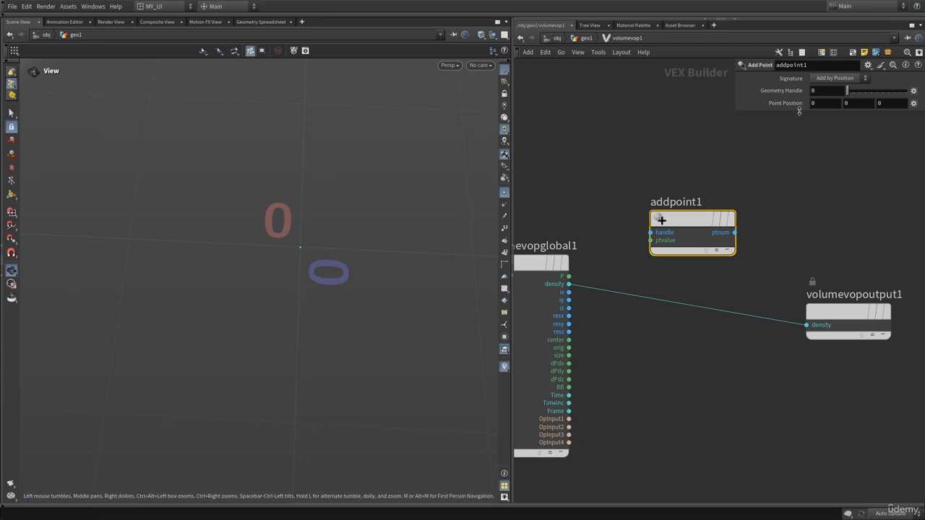
- Try an X point position of -0.02 on the Add Point node, hide the point display, and reset X to 0
{"action": "middle_click_drag", "start_coordinate": [824, 103], "coordinate": [806, 121]}
{"action": "left_click", "coordinate": [505, 194]}
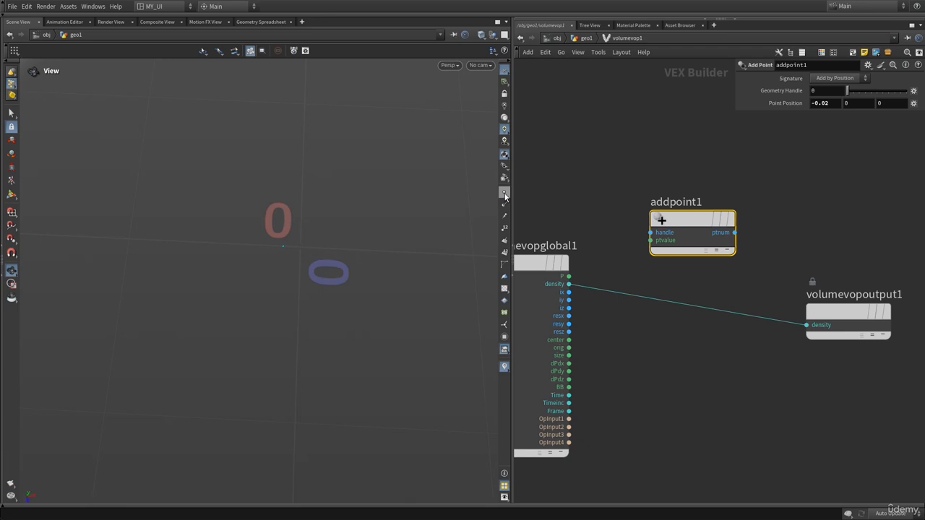
{"action": "middle_click_drag", "start_coordinate": [829, 103], "coordinate": [842, 125]}
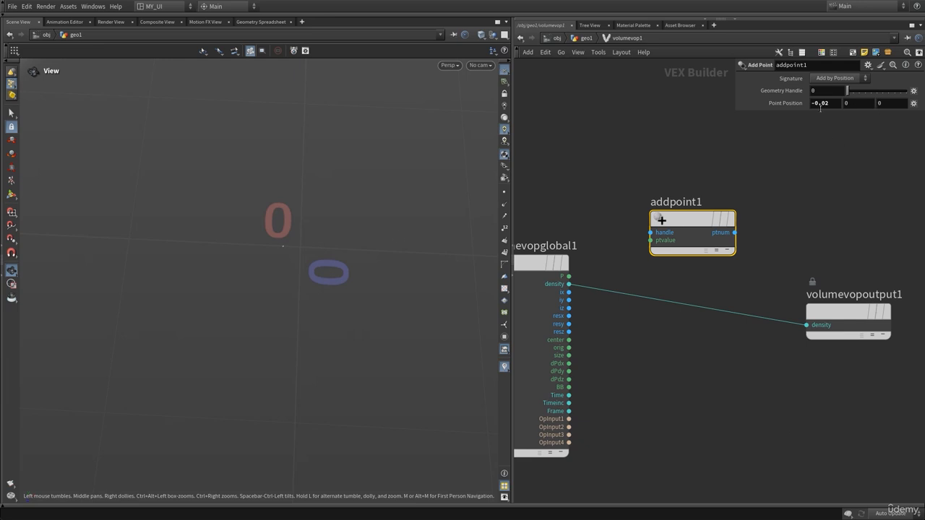
{"action": "left_click", "coordinate": [828, 105]}
{"action": "type", "text": "0"}
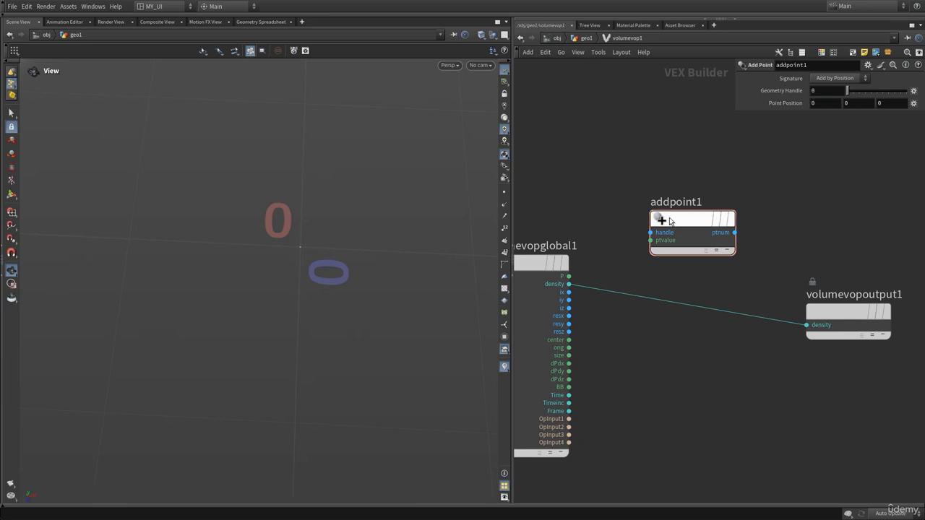
- Move the Add Point node farther from the global parameters node and wire the P output into its ptvalue input
{"action": "left_click_drag", "start_coordinate": [665, 219], "coordinate": [693, 219]}
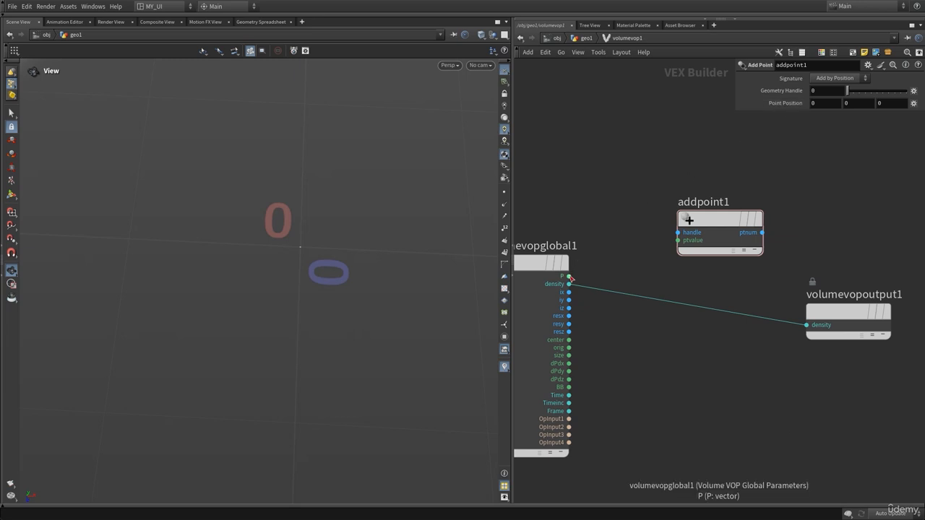
{"action": "left_click", "coordinate": [678, 240]}
{"action": "left_click", "coordinate": [643, 257]}
{"action": "right_click_drag", "start_coordinate": [341, 274], "coordinate": [109, 258]}
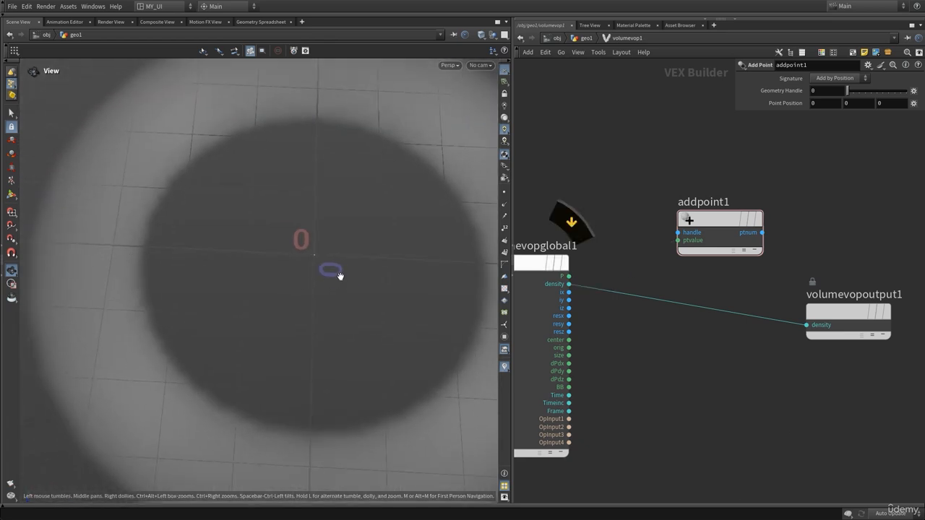
{"action": "right_click_drag", "start_coordinate": [340, 275], "coordinate": [125, 259]}
{"action": "left_click_drag", "start_coordinate": [330, 274], "coordinate": [338, 273]}
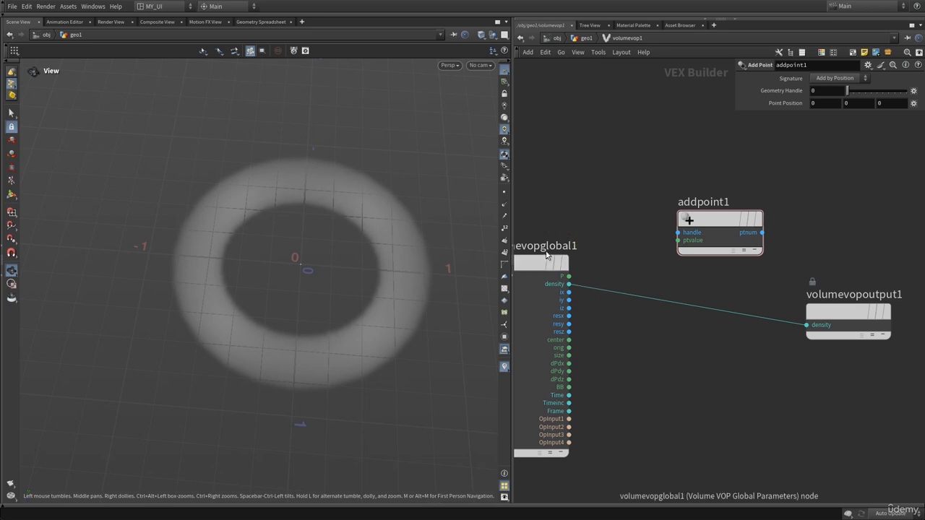
{"action": "left_click", "coordinate": [568, 276]}
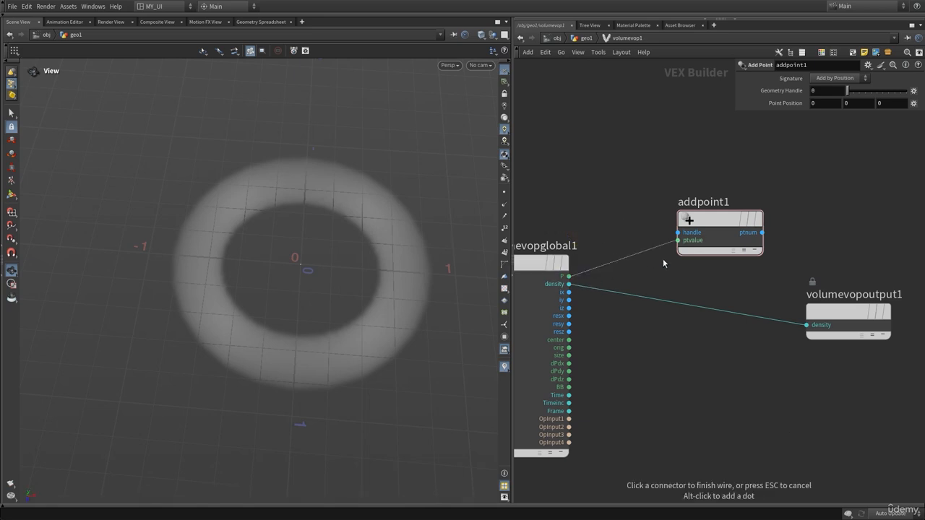
{"action": "left_click", "coordinate": [677, 240]}
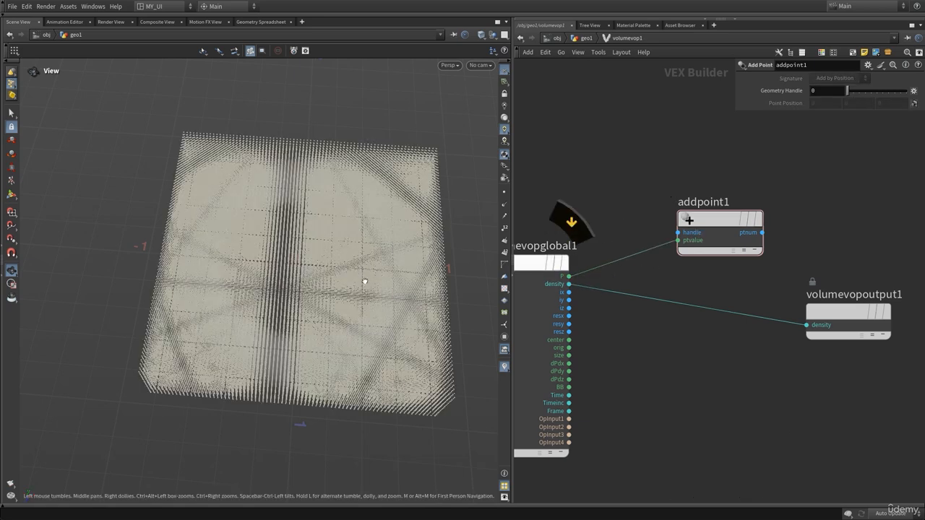
{"action": "left_click_drag", "start_coordinate": [364, 281], "coordinate": [372, 249]}
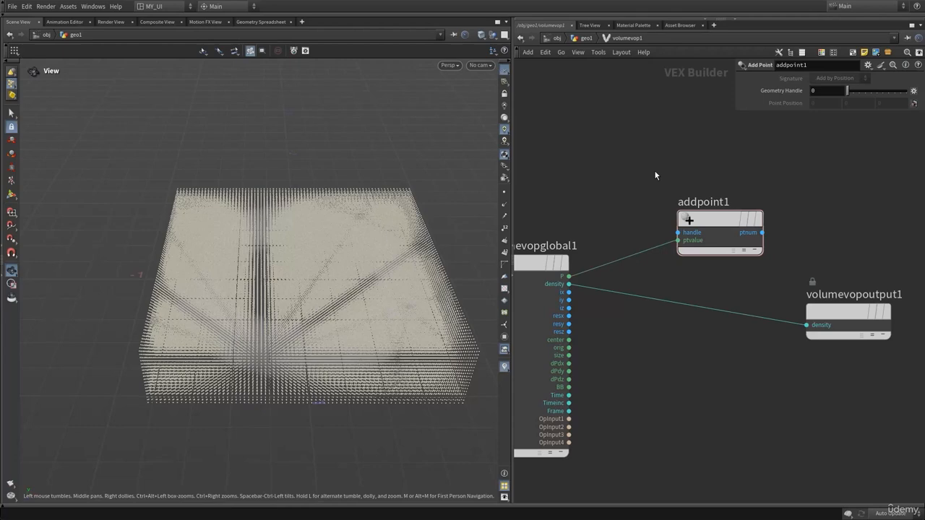
- Return to the geo1 network and display the Bound node's box for comparison with the generated points
{"action": "left_click", "coordinate": [586, 38]}
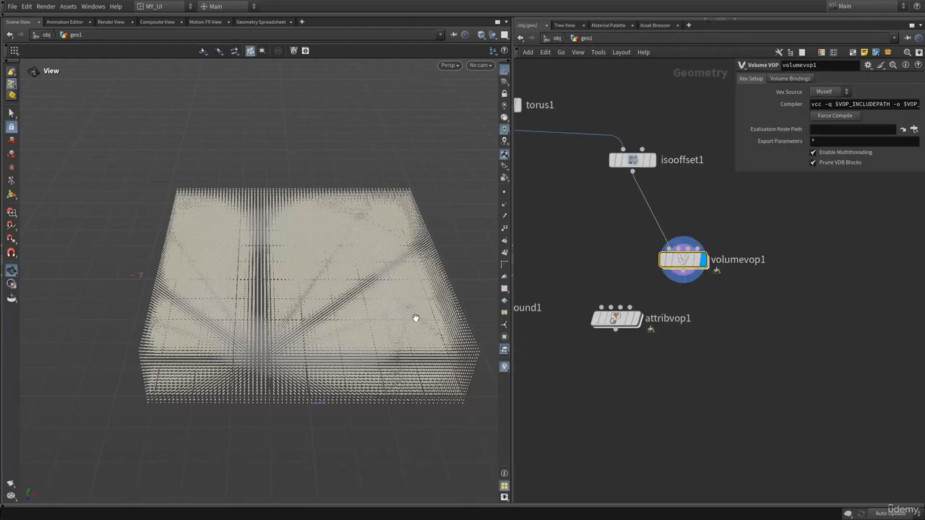
{"action": "mouse_move", "coordinate": [412, 318]}
{"action": "left_mouse_down"}
{"action": "mouse_move", "coordinate": [329, 279]}
{"action": "mouse_move", "coordinate": [336, 289]}
{"action": "mouse_move", "coordinate": [372, 264]}
{"action": "mouse_move", "coordinate": [427, 287]}
{"action": "mouse_move", "coordinate": [450, 243]}
{"action": "mouse_move", "coordinate": [414, 257]}
{"action": "mouse_move", "coordinate": [419, 307]}
{"action": "left_mouse_up"}
{"action": "middle_click_drag", "start_coordinate": [627, 261], "coordinate": [787, 267]}
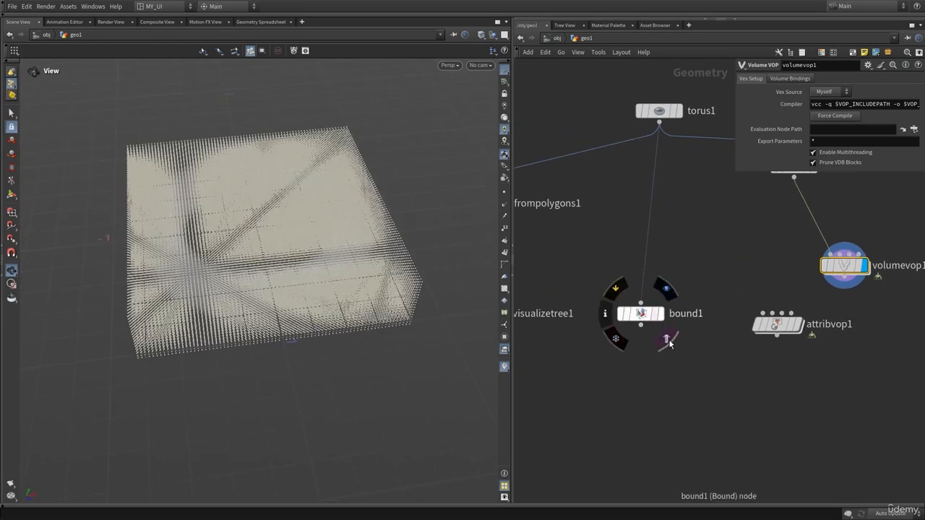
{"action": "left_click", "coordinate": [666, 344]}
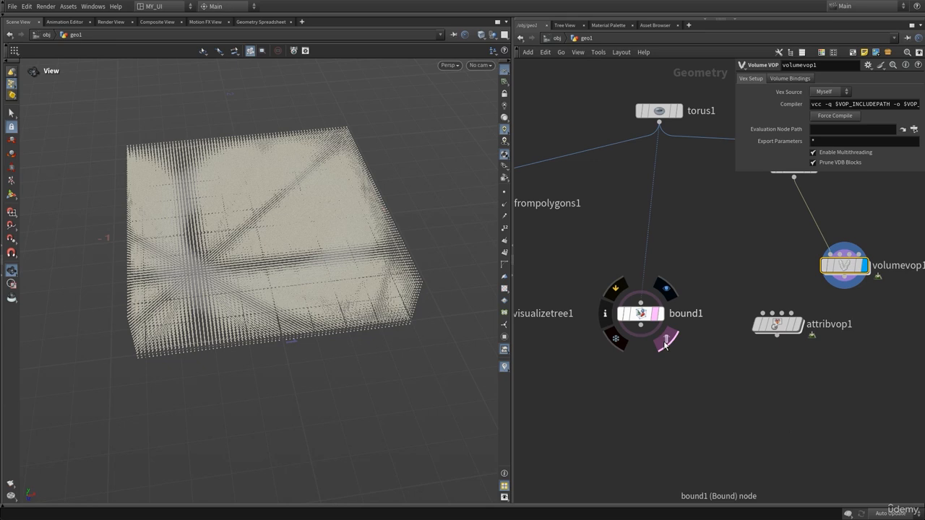
{"action": "left_click", "coordinate": [666, 288]}
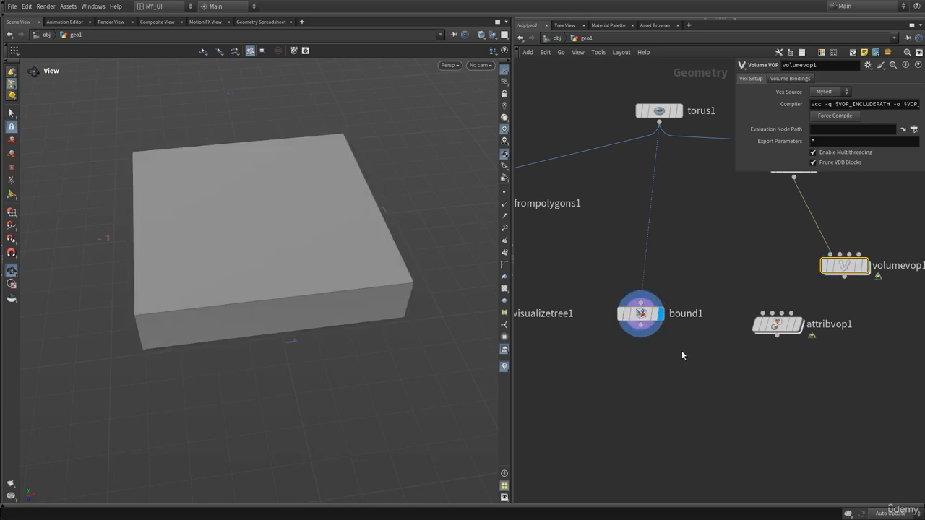
- Template the Volume VOP's points over the bounding box to compare them, and switch the display back to the Volume VOP
{"action": "middle_click_drag", "start_coordinate": [681, 354], "coordinate": [634, 351]}
{"action": "left_click", "coordinate": [821, 288]}
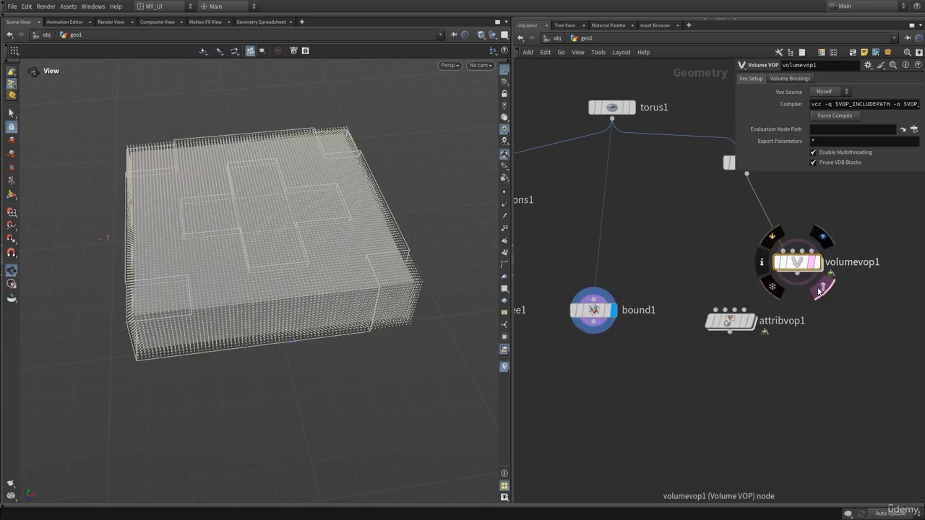
{"action": "left_click_drag", "start_coordinate": [337, 292], "coordinate": [383, 245]}
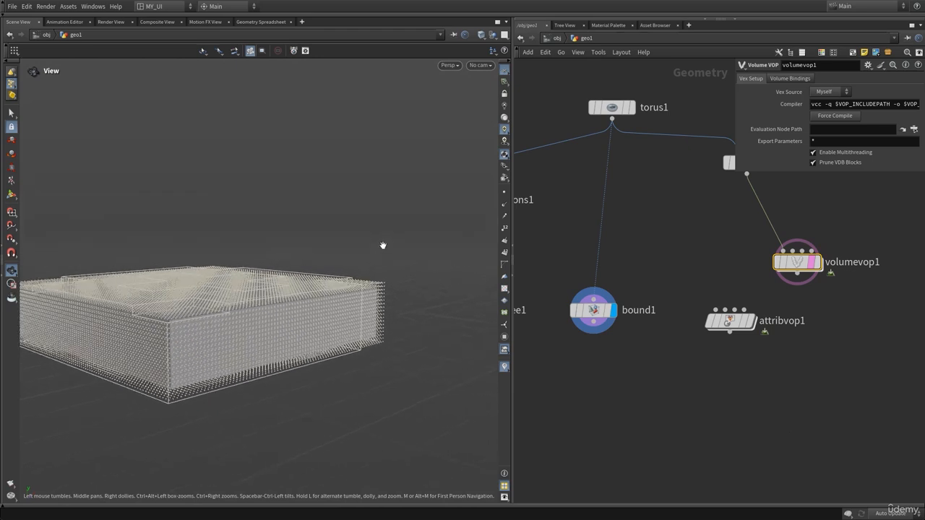
{"action": "left_click_drag", "start_coordinate": [265, 325], "coordinate": [269, 332]}
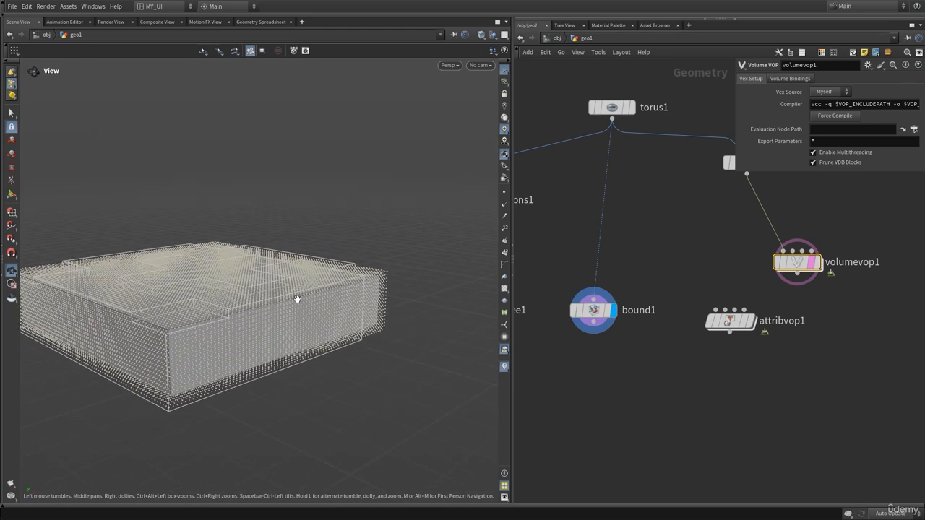
{"action": "left_click_drag", "start_coordinate": [295, 299], "coordinate": [320, 303]}
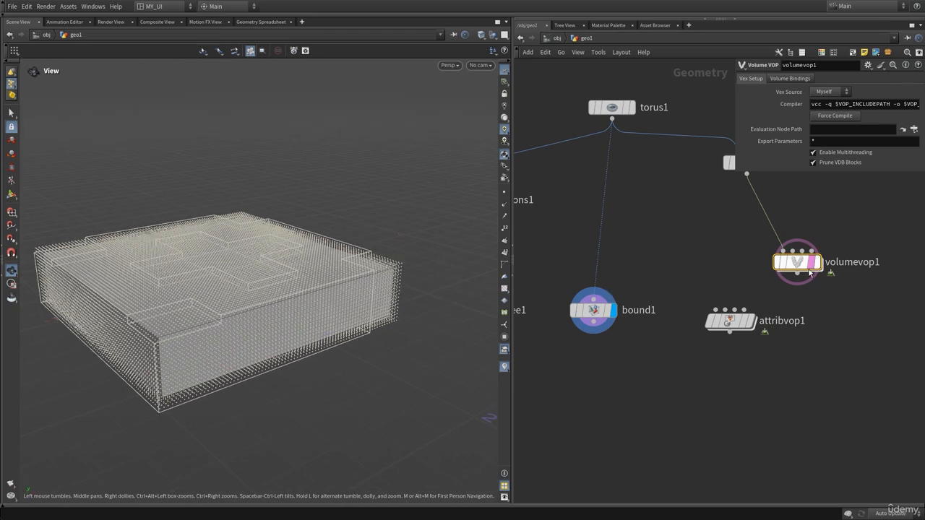
{"action": "mouse_move", "coordinate": [818, 294]}
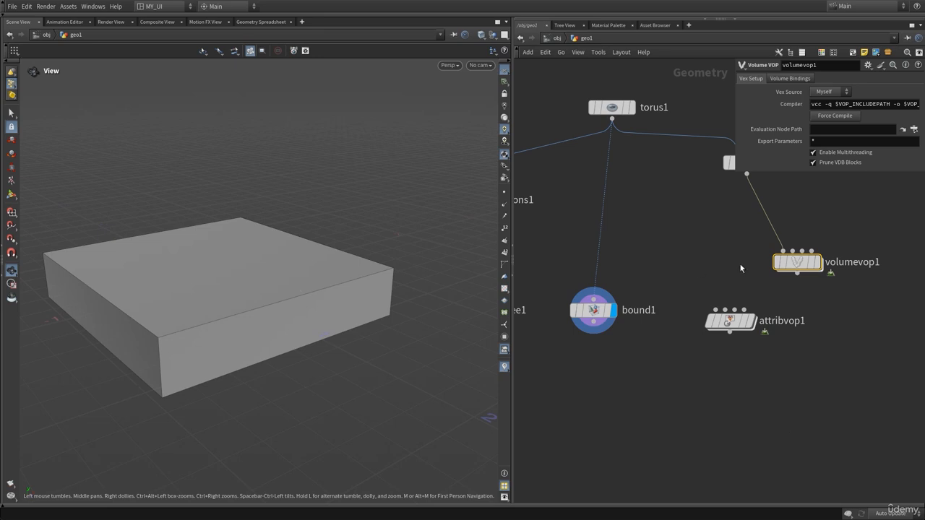
{"action": "left_click", "coordinate": [817, 262]}
{"action": "left_click_drag", "start_coordinate": [217, 262], "coordinate": [436, 293]}
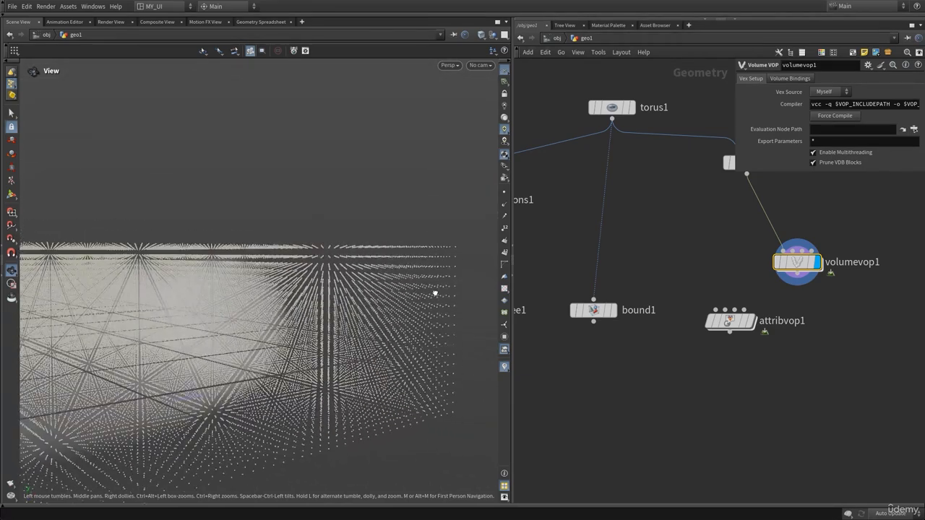
- Delete the unused Attribute VOP node from the geo1 network
{"action": "middle_click_drag", "start_coordinate": [683, 265], "coordinate": [596, 324]}
{"action": "middle_click_drag", "start_coordinate": [749, 388], "coordinate": [699, 372]}
{"action": "key", "text": "Tab"}
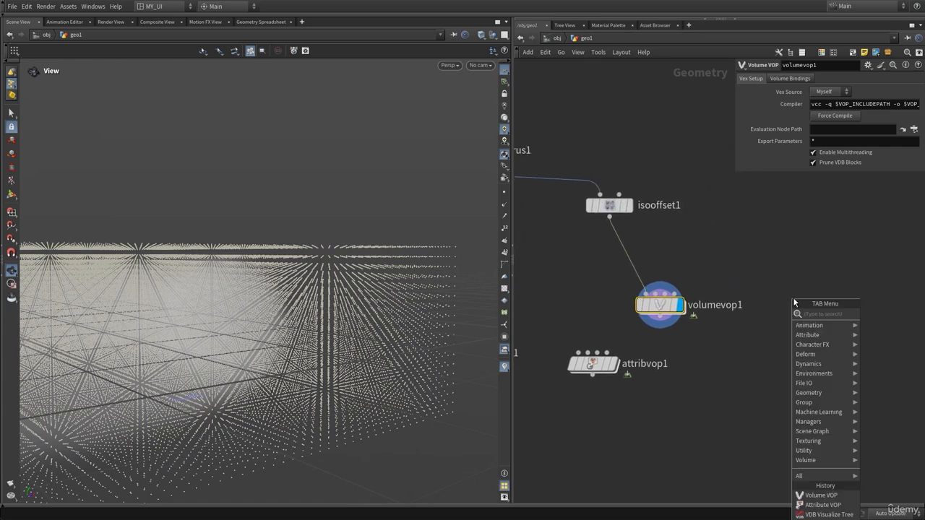
{"action": "middle_click_drag", "start_coordinate": [663, 413], "coordinate": [737, 358]}
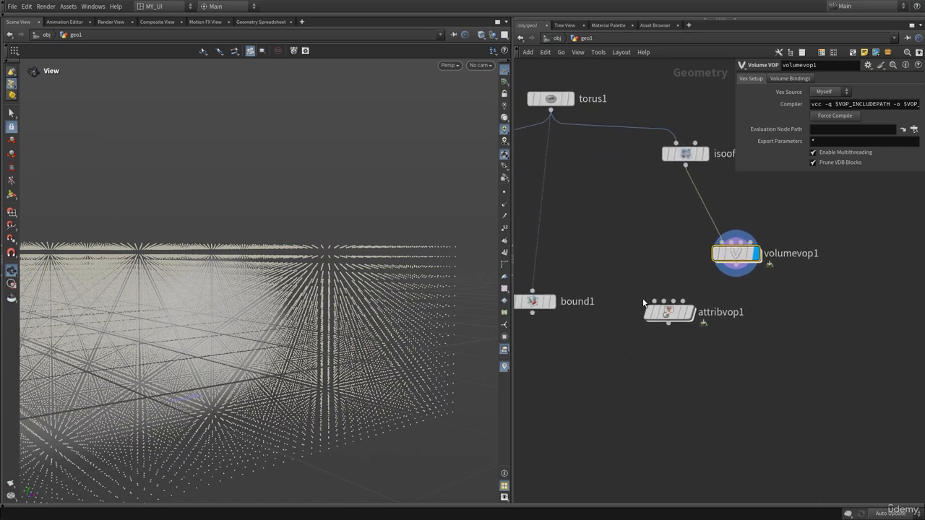
{"action": "left_click_drag", "start_coordinate": [667, 309], "coordinate": [672, 357]}
{"action": "key", "text": "Delete"}
- Display the VDB Visualize Tree node and examine the torus voxels
{"action": "scroll", "coordinate": [665, 372], "scroll_direction": "down", "scroll_amount": 3}
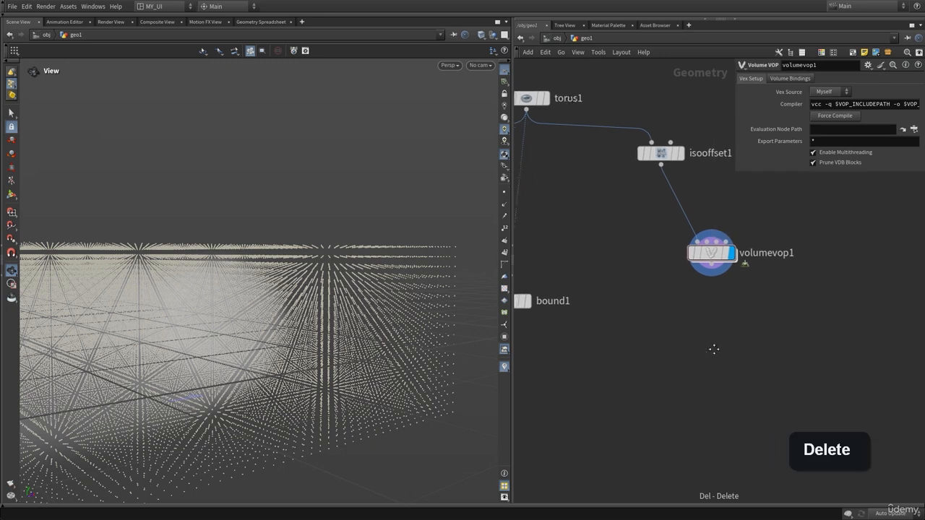
{"action": "middle_click_drag", "start_coordinate": [665, 374], "coordinate": [755, 349]}
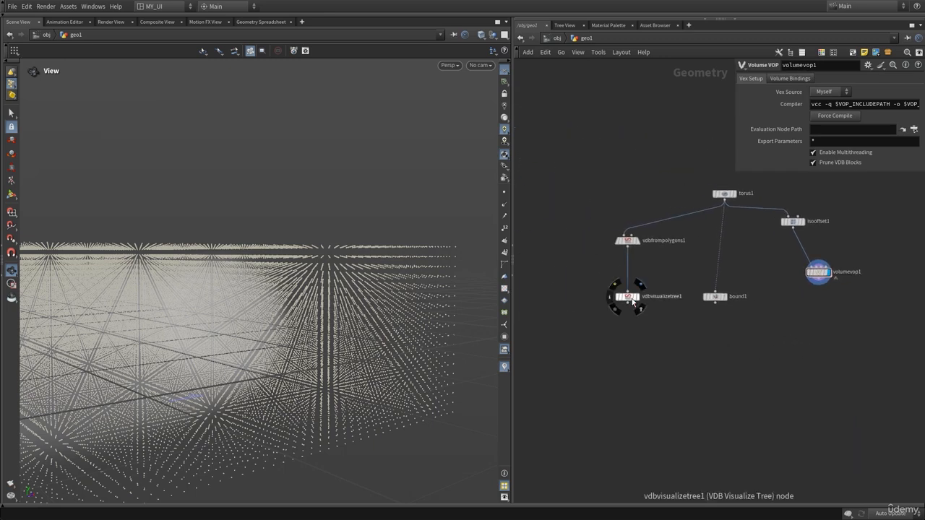
{"action": "left_click", "coordinate": [641, 291]}
{"action": "left_click_drag", "start_coordinate": [199, 292], "coordinate": [322, 275]}
- Add a Box node below the Volume VOP, preview its geometry, and switch the display back to the Volume VOP
{"action": "middle_click_drag", "start_coordinate": [776, 383], "coordinate": [713, 334]}
{"action": "scroll", "coordinate": [727, 315], "scroll_direction": "up", "scroll_amount": 2}
{"action": "key", "text": "Tab"}
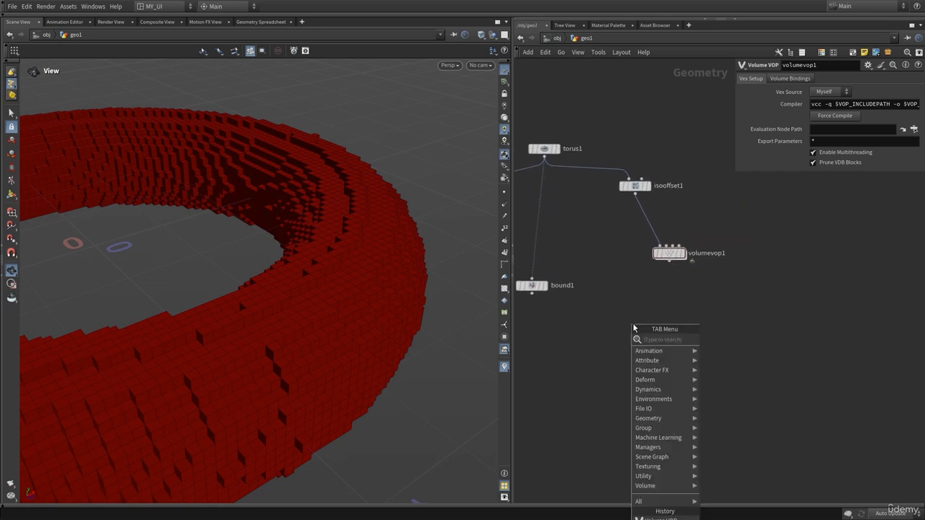
{"action": "type", "text": "box"}
{"action": "key", "text": "Return"}
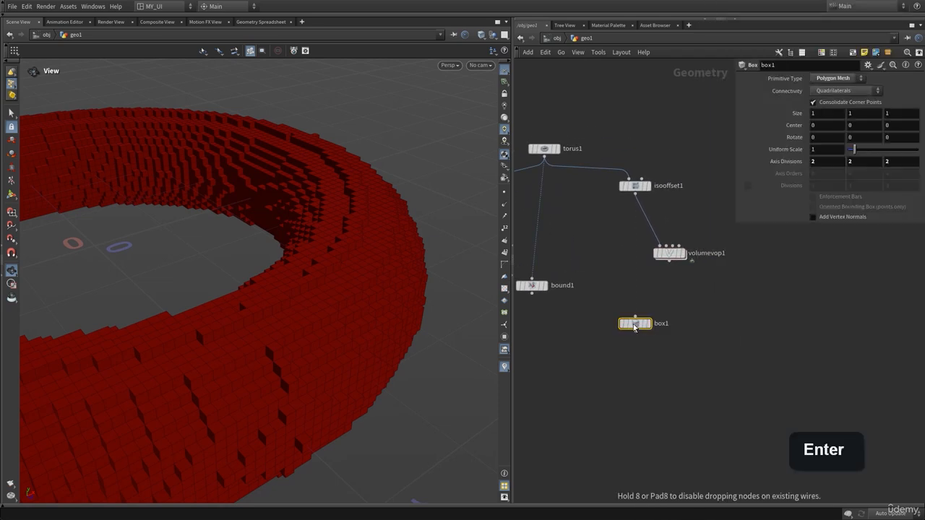
{"action": "left_click", "coordinate": [634, 325]}
{"action": "left_click", "coordinate": [651, 310]}
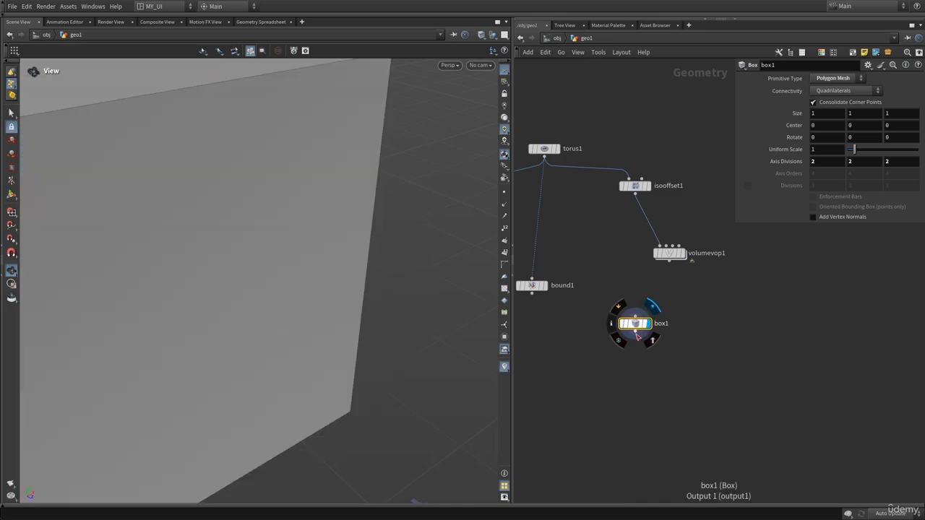
{"action": "left_click", "coordinate": [682, 253]}
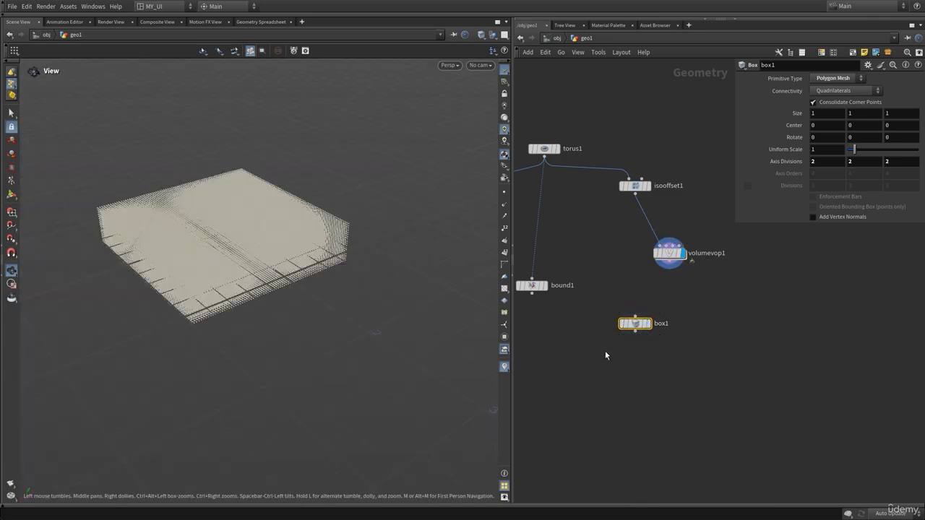
- Add a Copy to Points node, wiring the box as its geometry and the Volume VOP as its target points
{"action": "key", "text": "Tab"}
{"action": "type", "text": "copyt"}
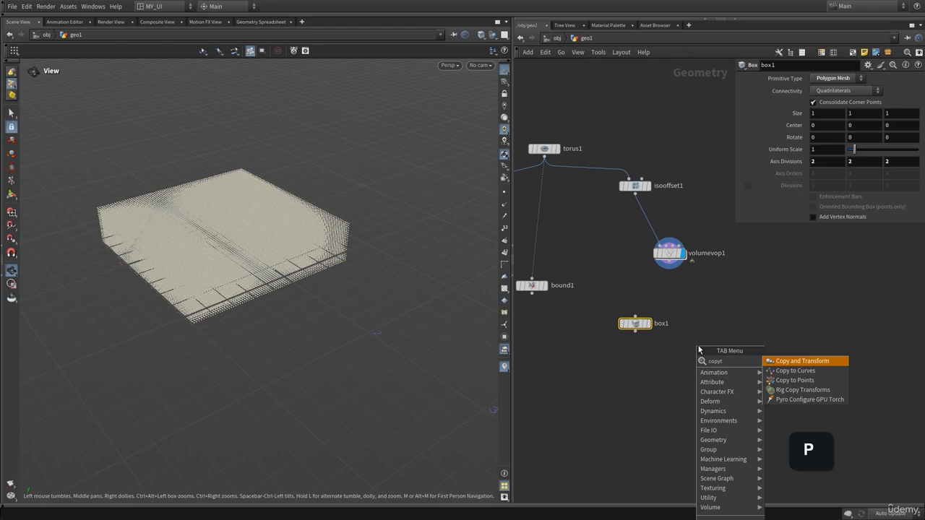
{"action": "key", "text": "Down"}
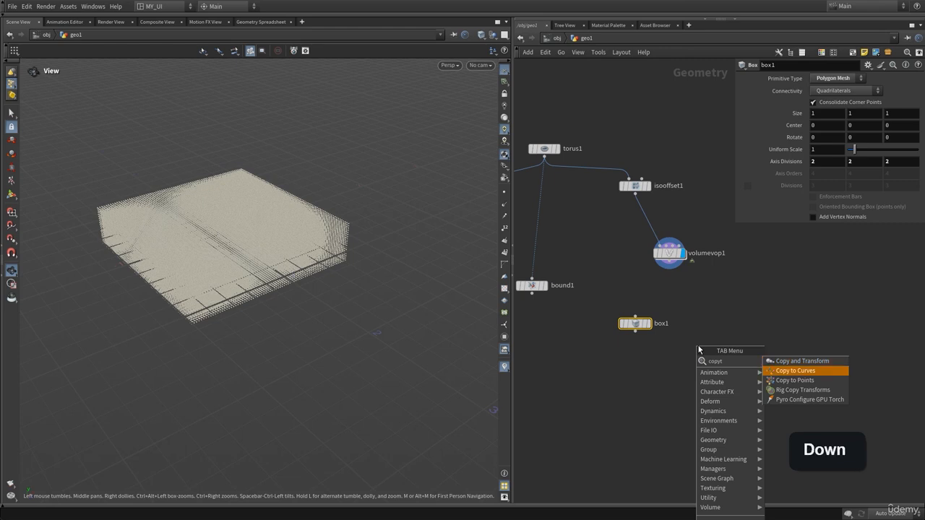
{"action": "key", "text": "Down"}
{"action": "key", "text": "Return"}
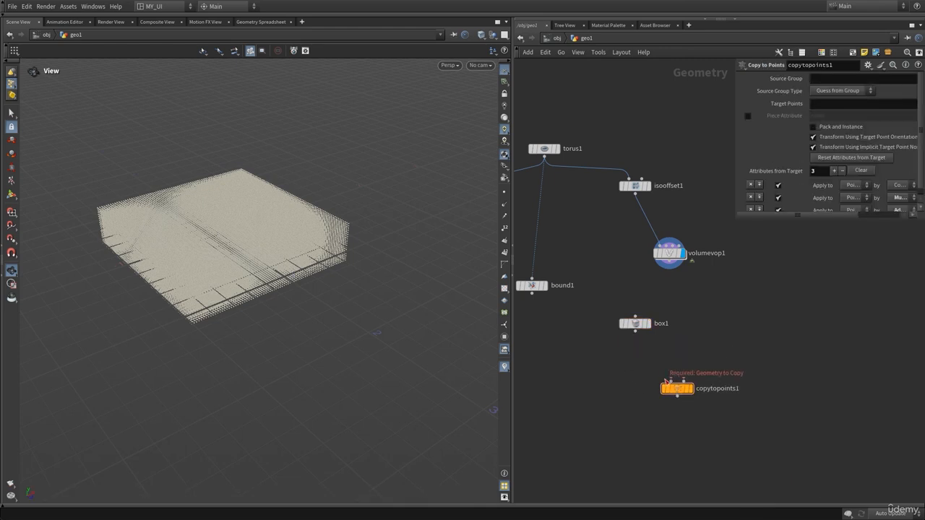
{"action": "left_click", "coordinate": [671, 378]}
{"action": "left_click", "coordinate": [641, 347]}
{"action": "left_click", "coordinate": [684, 379]}
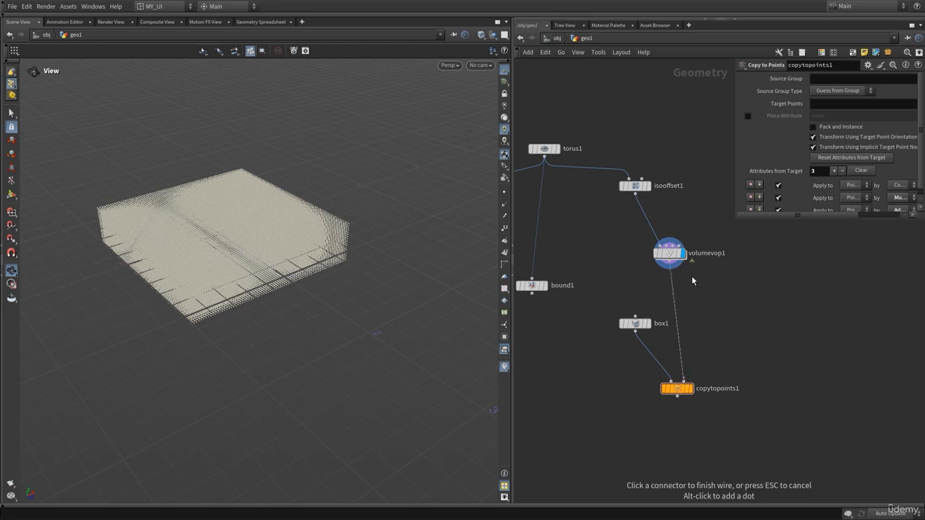
{"action": "left_click", "coordinate": [692, 277]}
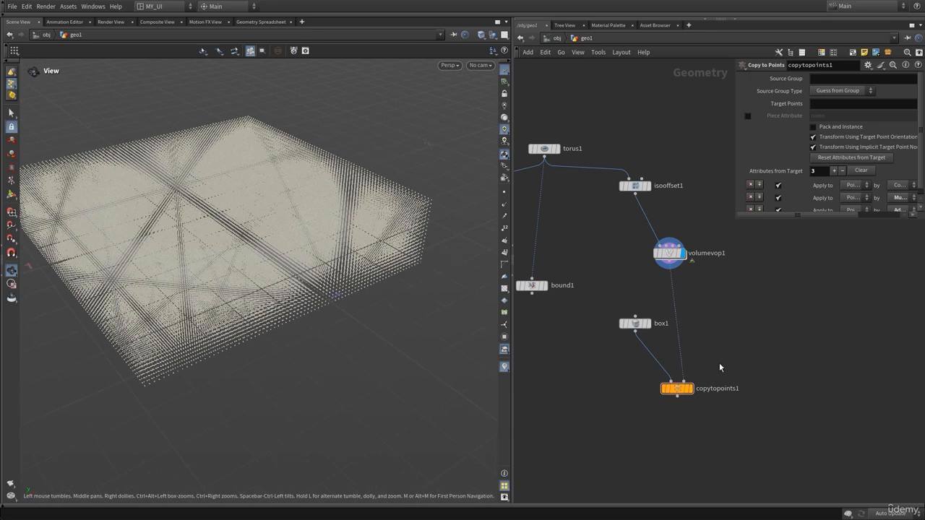
- Arrange the Box and Copy to Points nodes neatly below the Volume VOP in the network
{"action": "mouse_move", "coordinate": [677, 392]}
{"action": "left_click_drag", "start_coordinate": [636, 323], "coordinate": [613, 351]}
{"action": "middle_click_drag", "start_coordinate": [745, 379], "coordinate": [763, 326]}
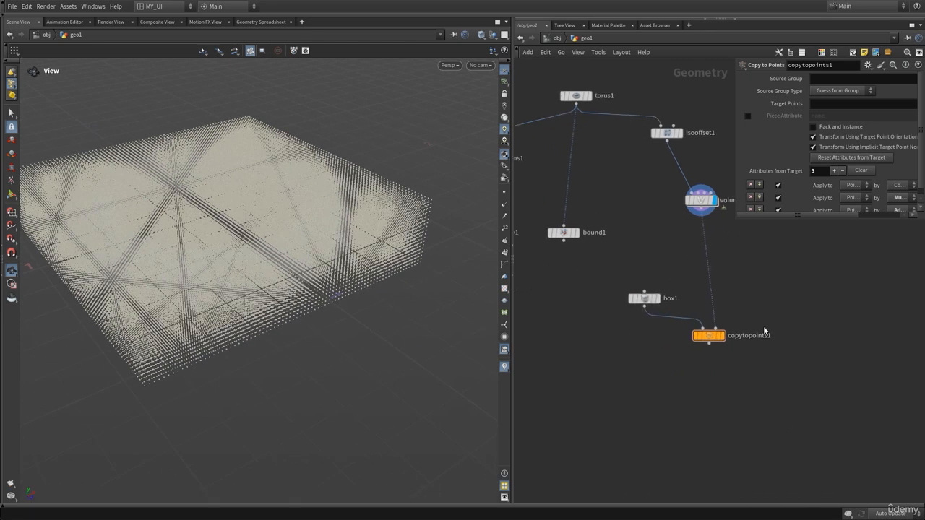
{"action": "left_click_drag", "start_coordinate": [708, 337], "coordinate": [696, 331]}
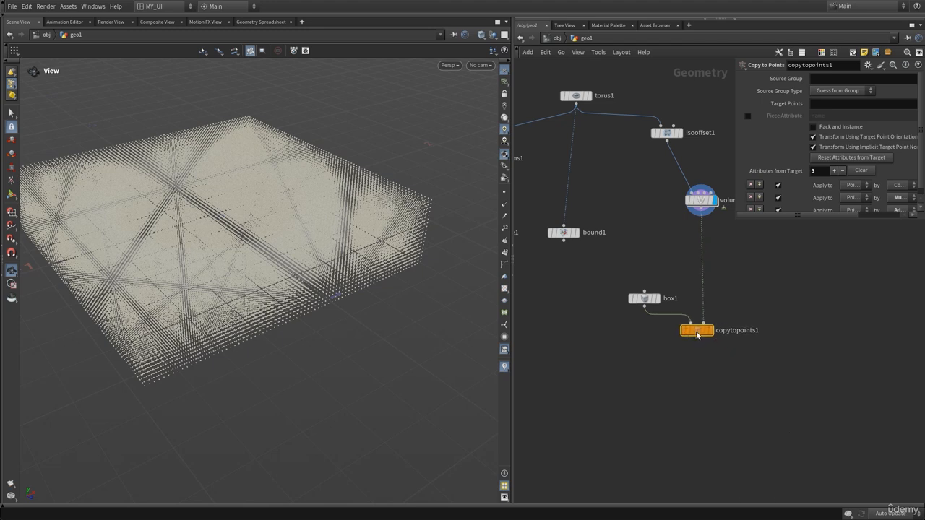
{"action": "middle_click_drag", "start_coordinate": [733, 357], "coordinate": [625, 355]}
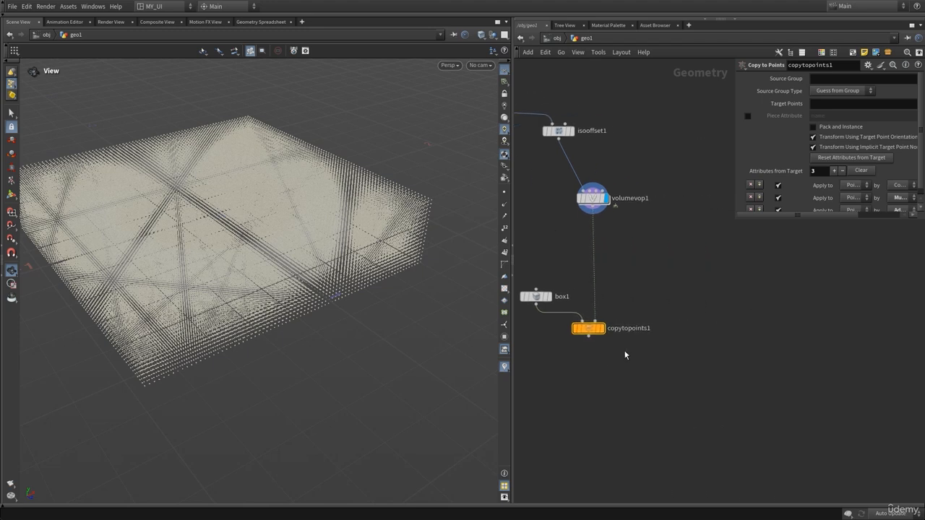
- Enable Pack and Instance on the Copy to Points node and display its result
{"action": "left_click", "coordinate": [846, 125]}
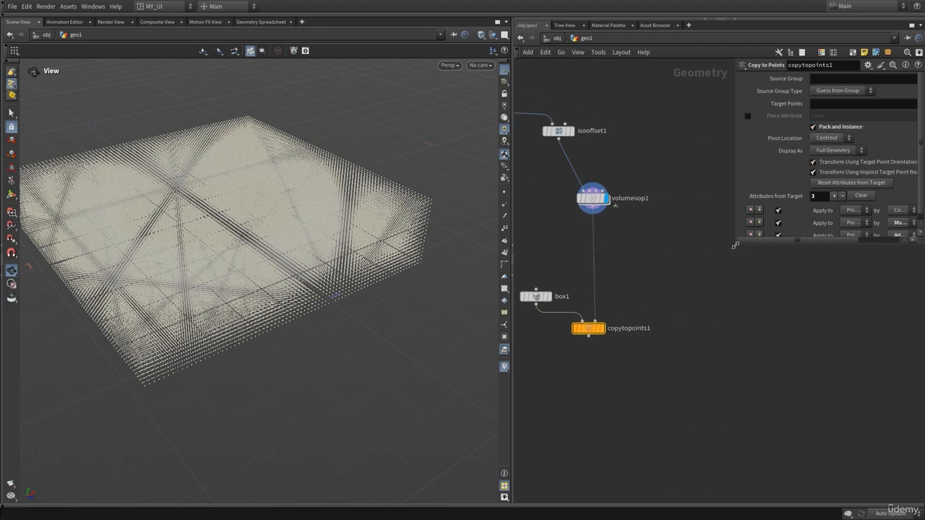
{"action": "left_click_drag", "start_coordinate": [727, 246], "coordinate": [686, 265]}
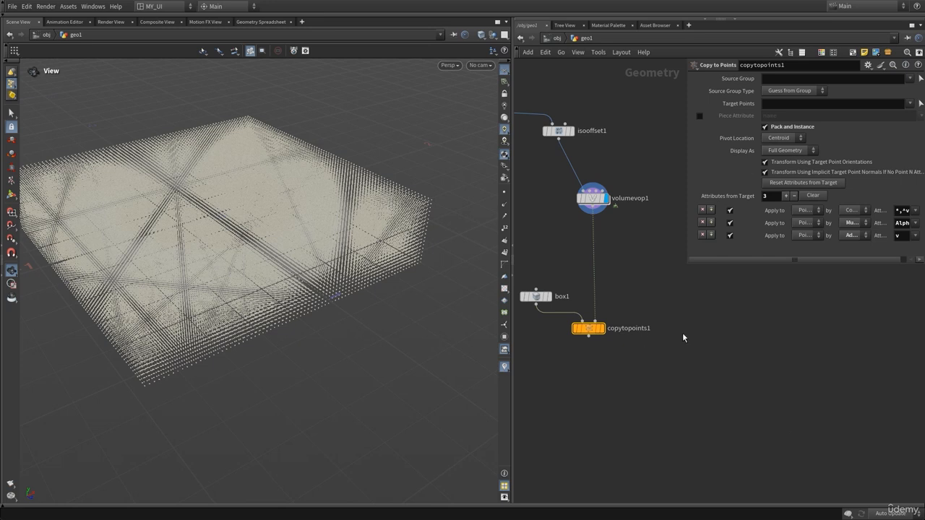
{"action": "middle_click_drag", "start_coordinate": [654, 375], "coordinate": [690, 324]}
{"action": "key", "text": "p"}
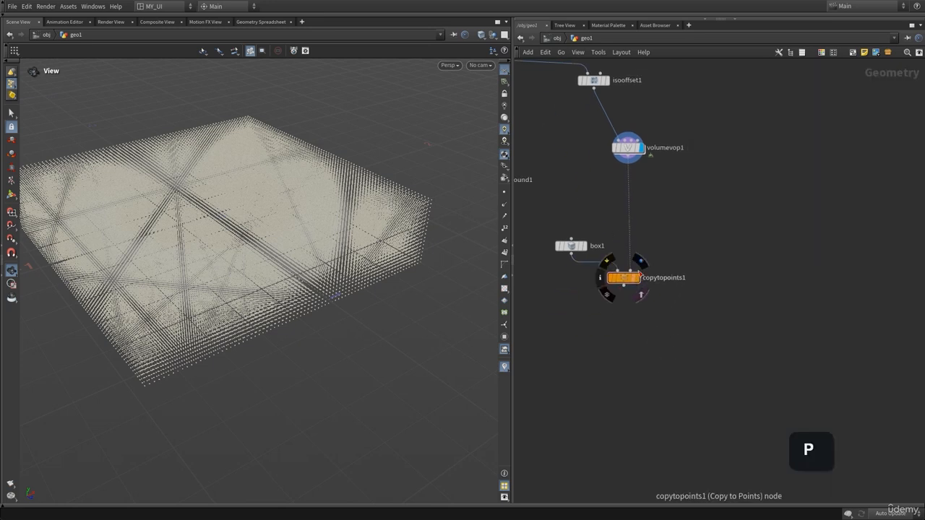
{"action": "left_click", "coordinate": [643, 264]}
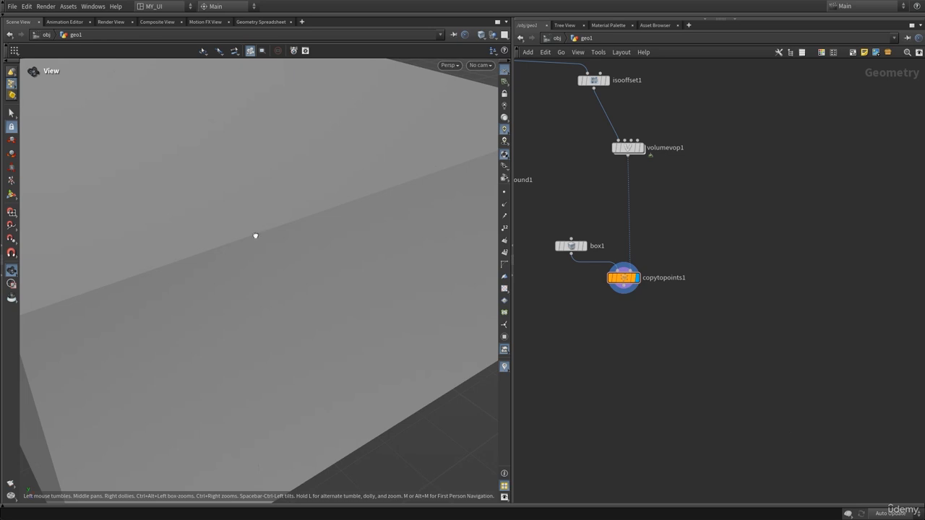
{"action": "left_click_drag", "start_coordinate": [249, 228], "coordinate": [330, 262]}
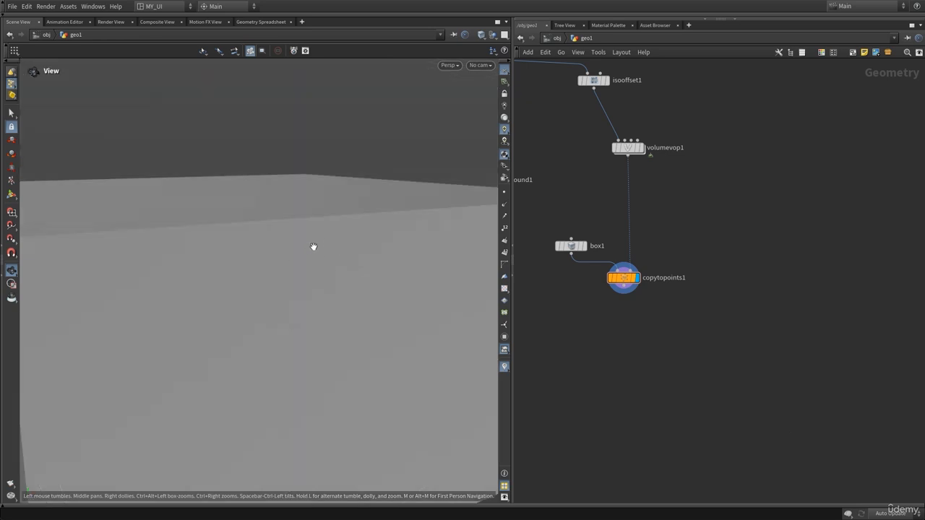
- Reduce the IsoOffset node's Uniform Sampling Divs to 43 and check the copied boxes
{"action": "middle_click_drag", "start_coordinate": [710, 215], "coordinate": [732, 282]}
{"action": "left_click", "coordinate": [630, 148]}
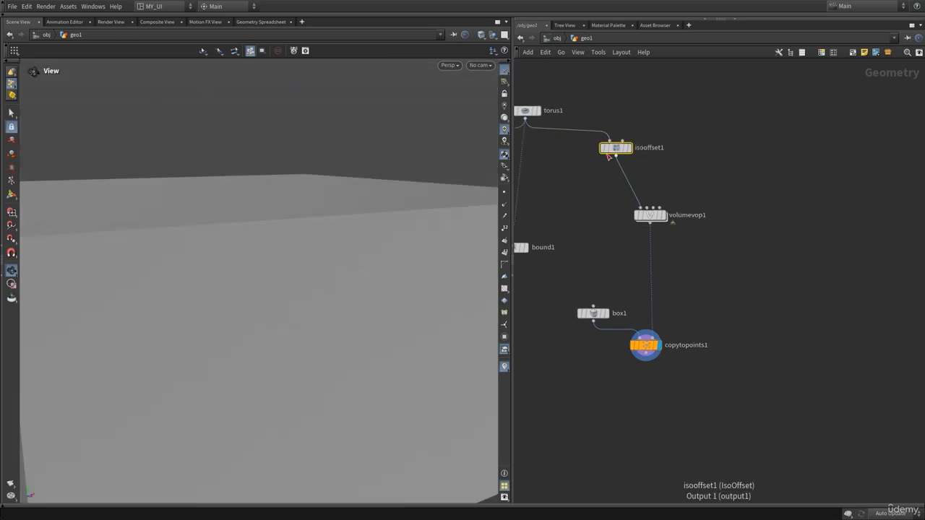
{"action": "key", "text": "p"}
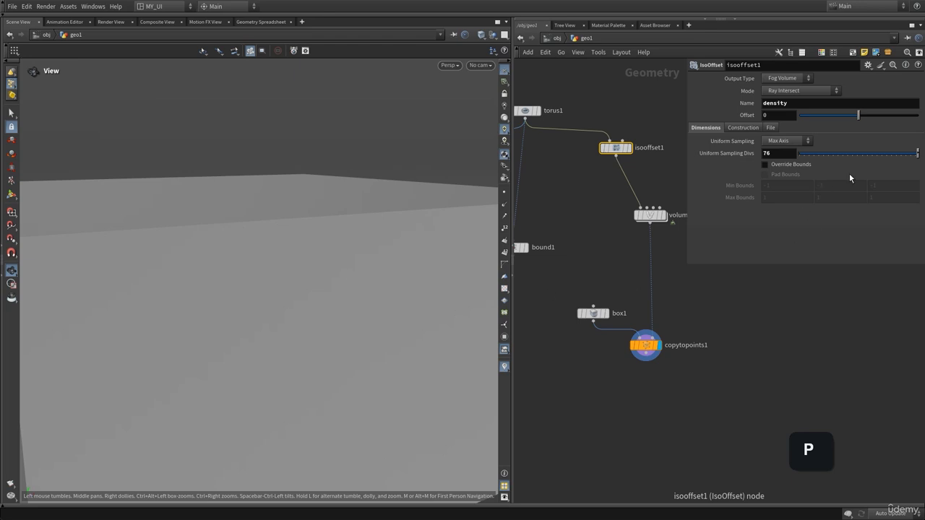
{"action": "left_click_drag", "start_coordinate": [916, 153], "coordinate": [898, 155]}
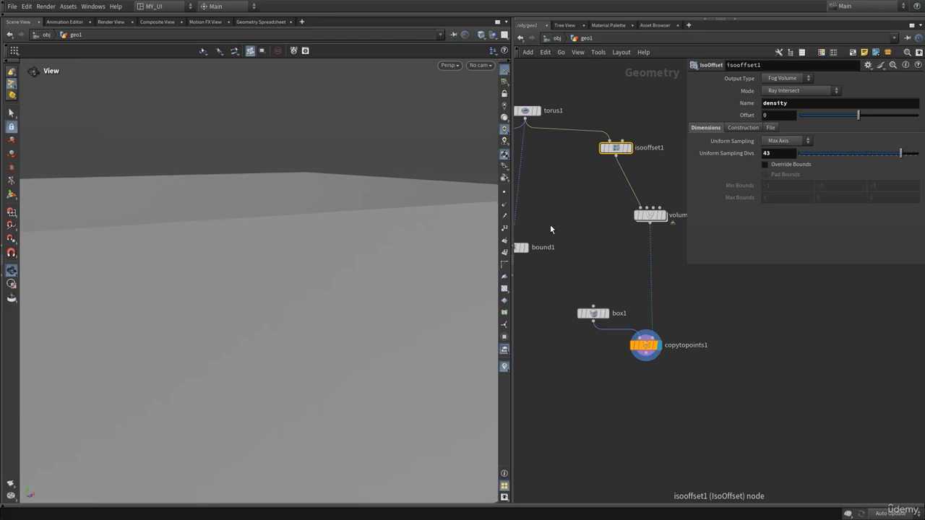
{"action": "left_click_drag", "start_coordinate": [292, 269], "coordinate": [324, 279]}
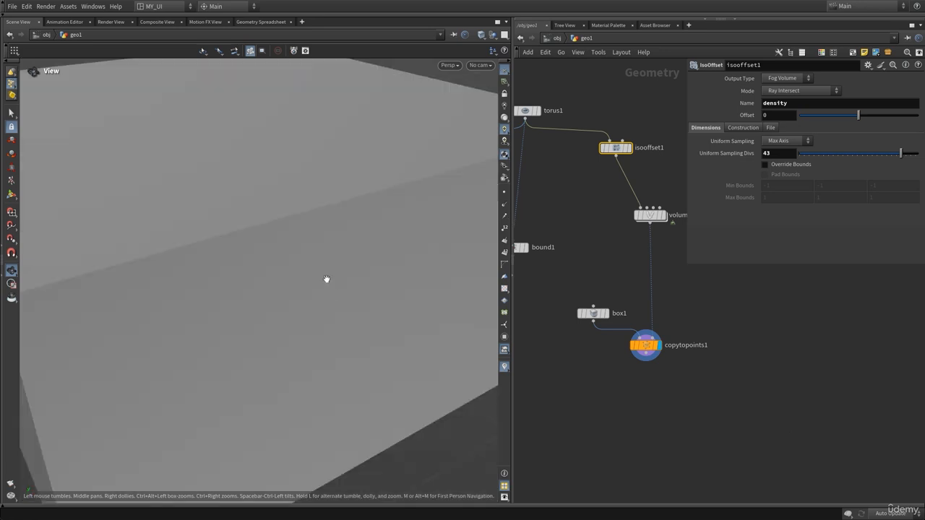
- Inspect the Copy to Points node's geometry info for its point and packed primitive counts
{"action": "left_click_drag", "start_coordinate": [712, 306], "coordinate": [594, 371]}
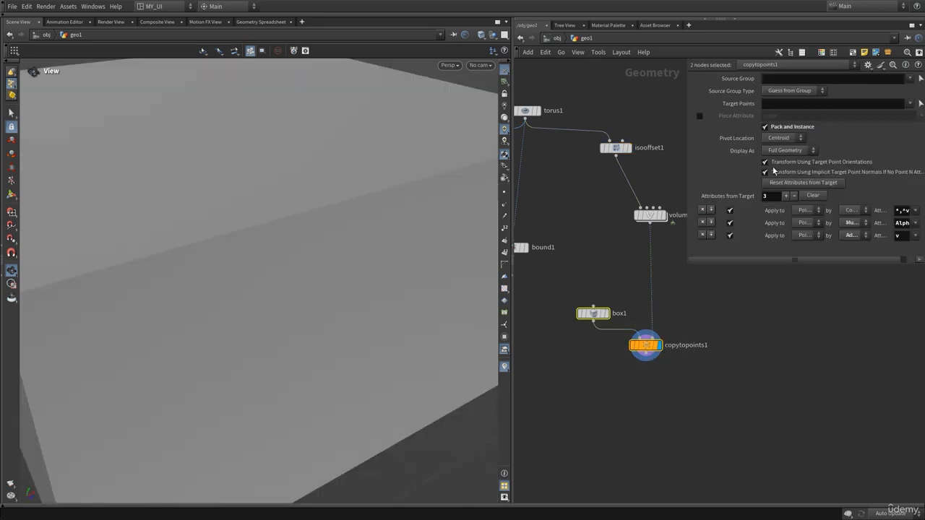
{"action": "key", "text": "p"}
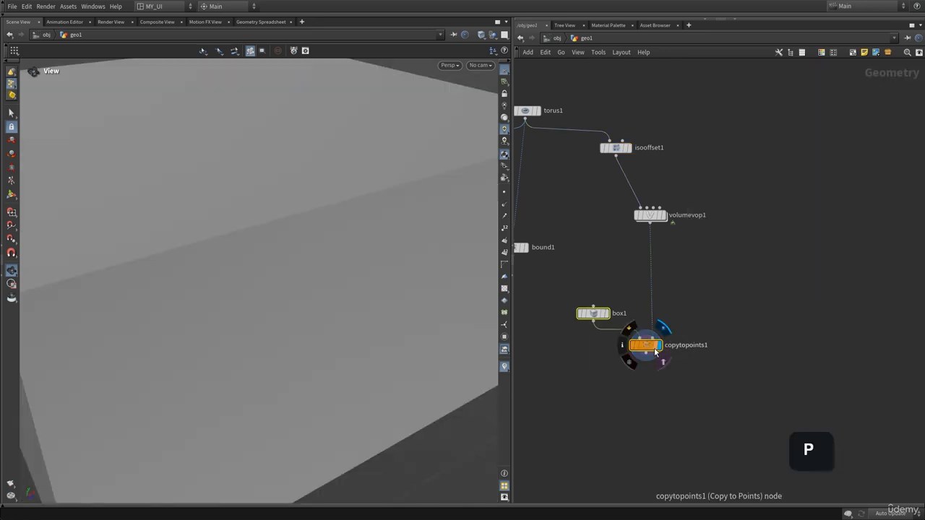
{"action": "left_click", "coordinate": [633, 354]}
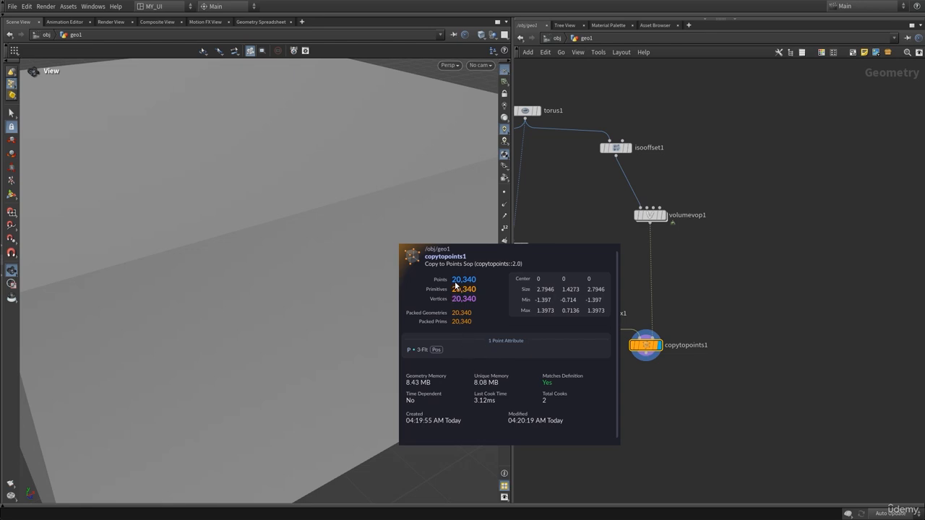
- Set the IsoOffset node's Uniform Sampling Divs to 10 to coarsen the volume
{"action": "left_click", "coordinate": [616, 148]}
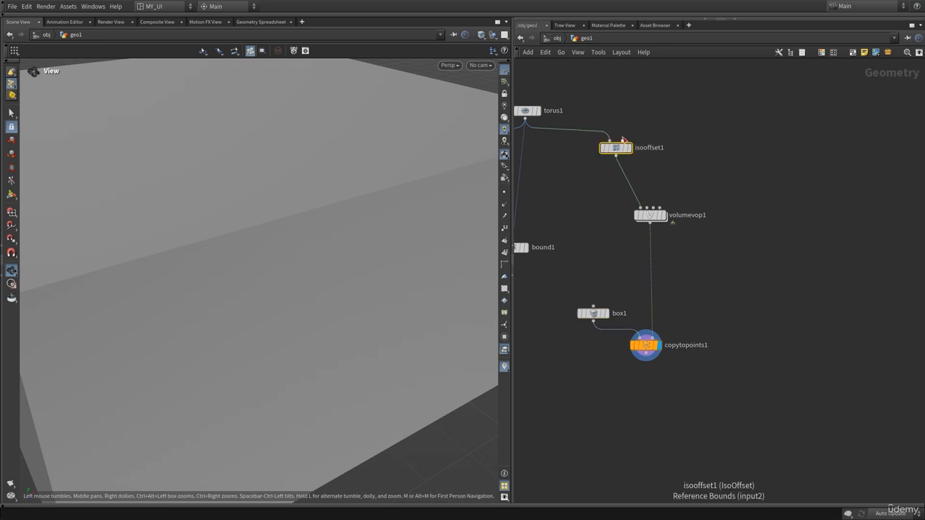
{"action": "key", "text": "p"}
{"action": "left_click", "coordinate": [789, 152]}
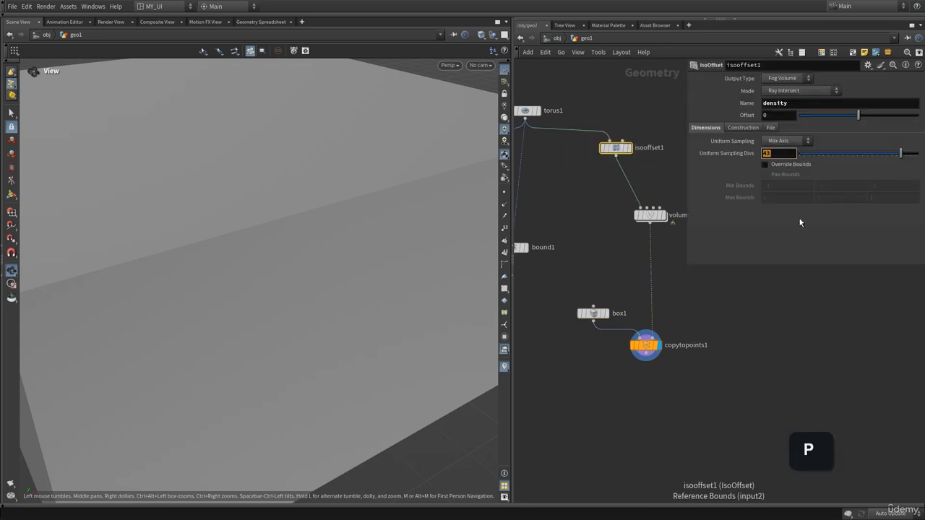
{"action": "type", "text": "10"}
{"action": "key", "text": "Return"}
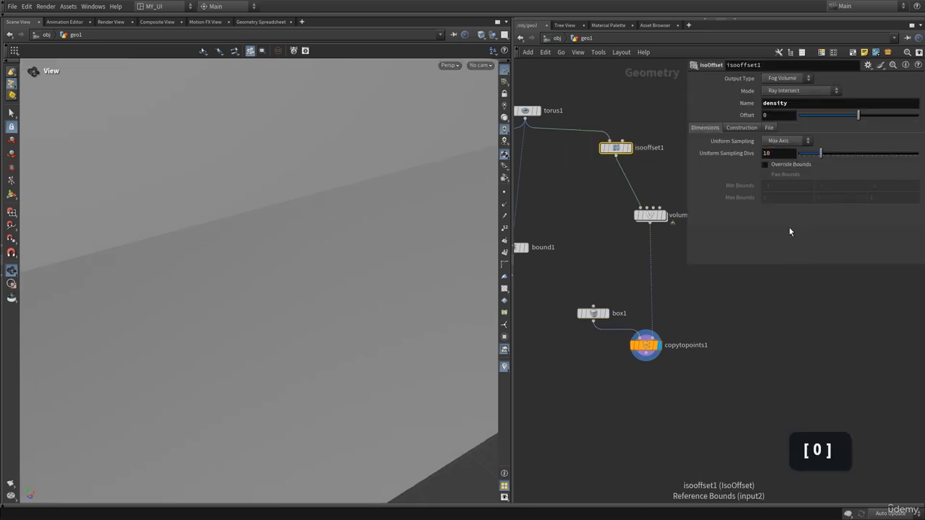
{"action": "mouse_move", "coordinate": [296, 217]}
{"action": "left_mouse_down"}
{"action": "mouse_move", "coordinate": [315, 214]}
{"action": "mouse_move", "coordinate": [308, 208]}
{"action": "mouse_move", "coordinate": [315, 215]}
{"action": "mouse_move", "coordinate": [297, 219]}
{"action": "left_mouse_up"}
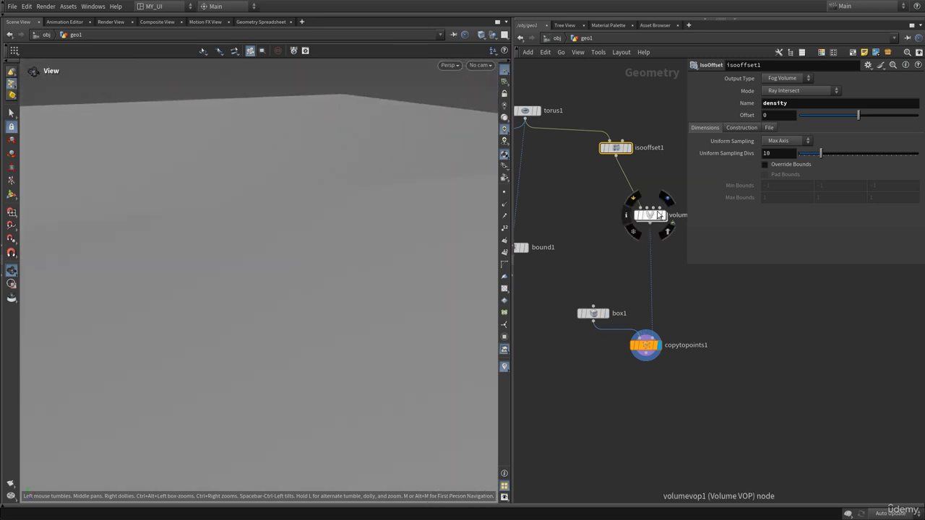
- Examine the Volume VOP's geometry info and the Box node's size parameters to compare voxel size with box size
{"action": "middle_click", "coordinate": [649, 218]}
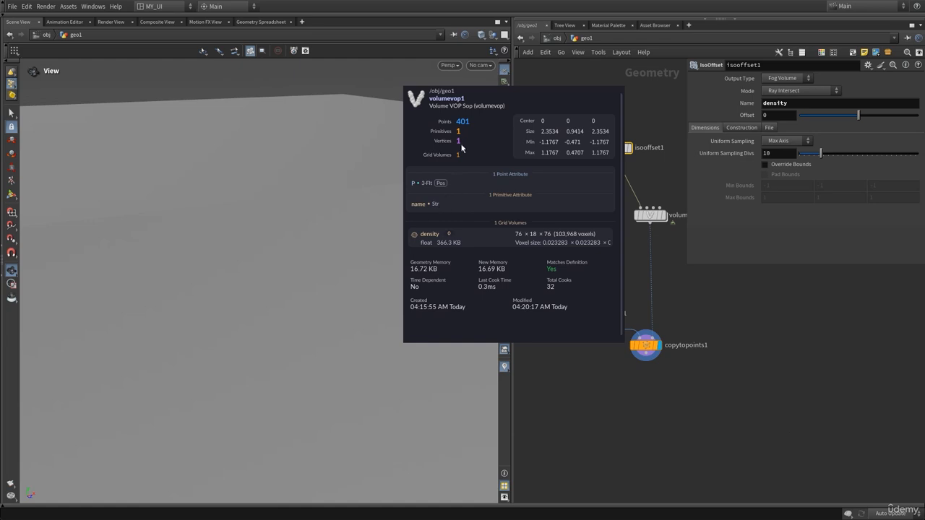
{"action": "key", "text": "p"}
{"action": "left_click", "coordinate": [597, 287]}
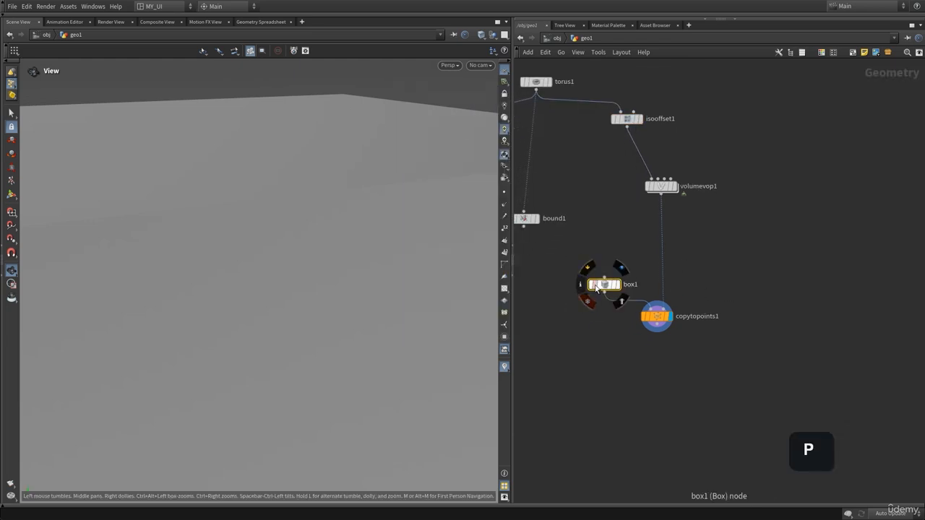
{"action": "key", "text": "p"}
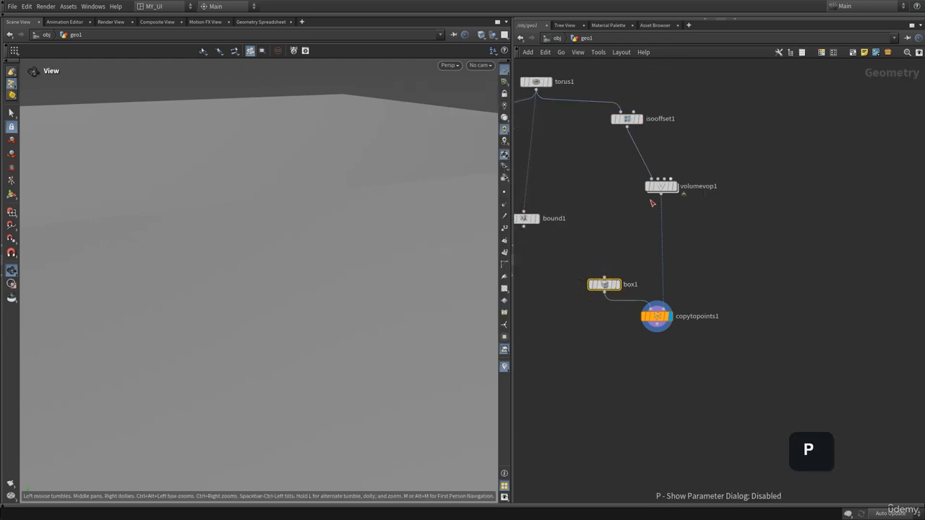
{"action": "mouse_move", "coordinate": [612, 291]}
{"action": "key", "text": "p"}
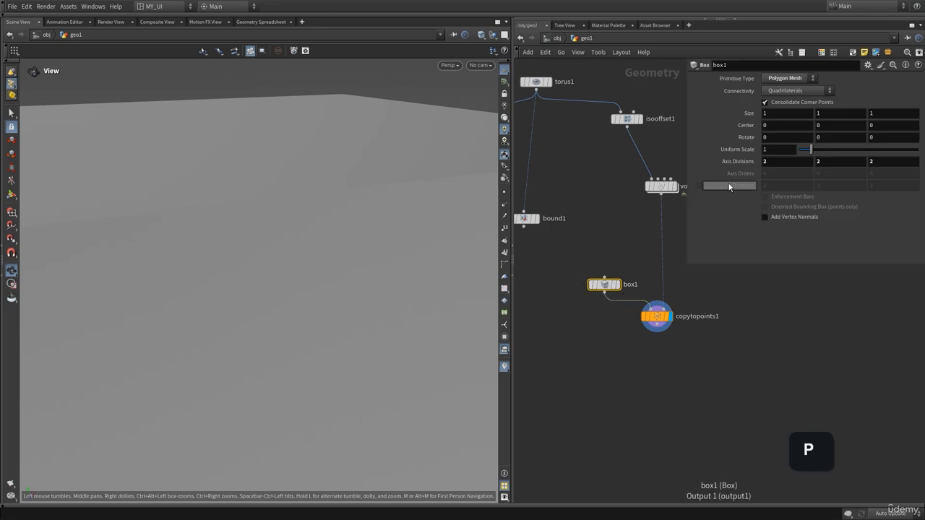
{"action": "key", "text": "p"}
{"action": "middle_click", "coordinate": [663, 192]}
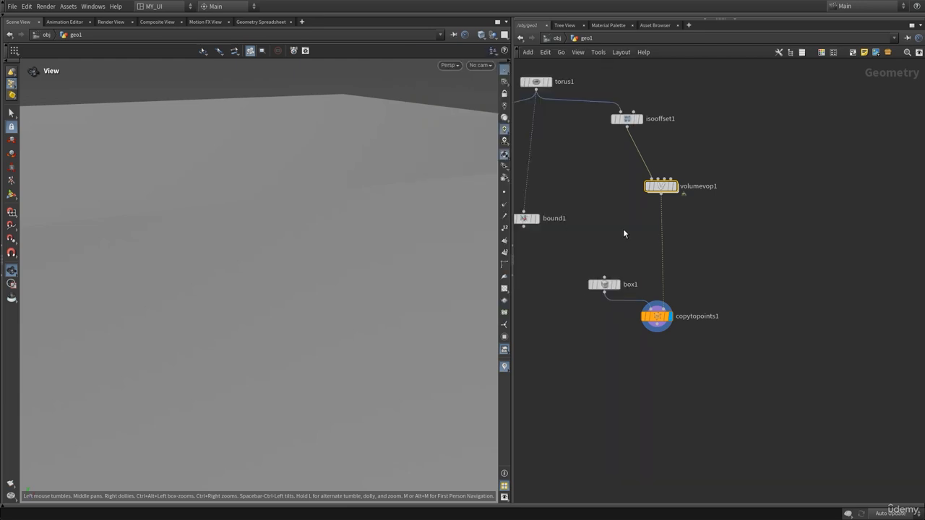
{"action": "middle_click_drag", "start_coordinate": [623, 229], "coordinate": [604, 208]}
{"action": "left_click_drag", "start_coordinate": [665, 273], "coordinate": [629, 315]}
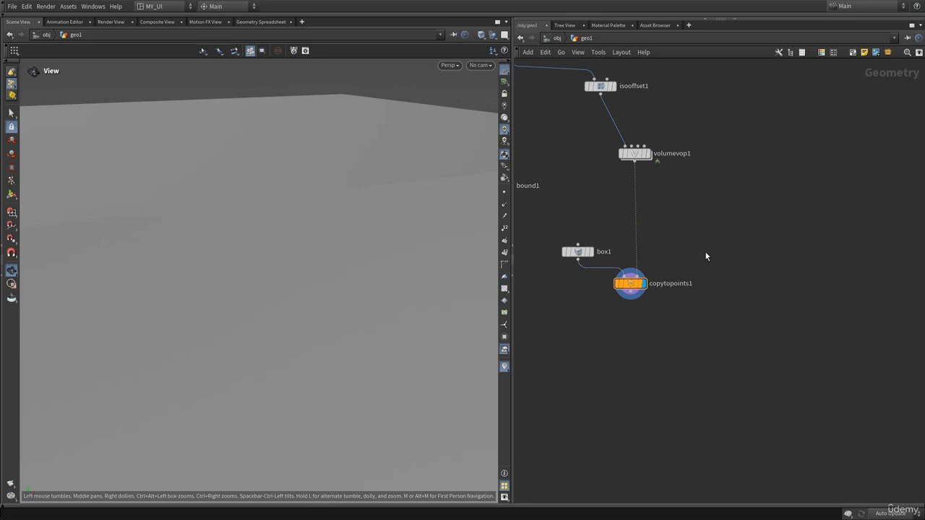
- Display the Box node by itself and reduce its Uniform Scale to 0.53
{"action": "left_click", "coordinate": [579, 251]}
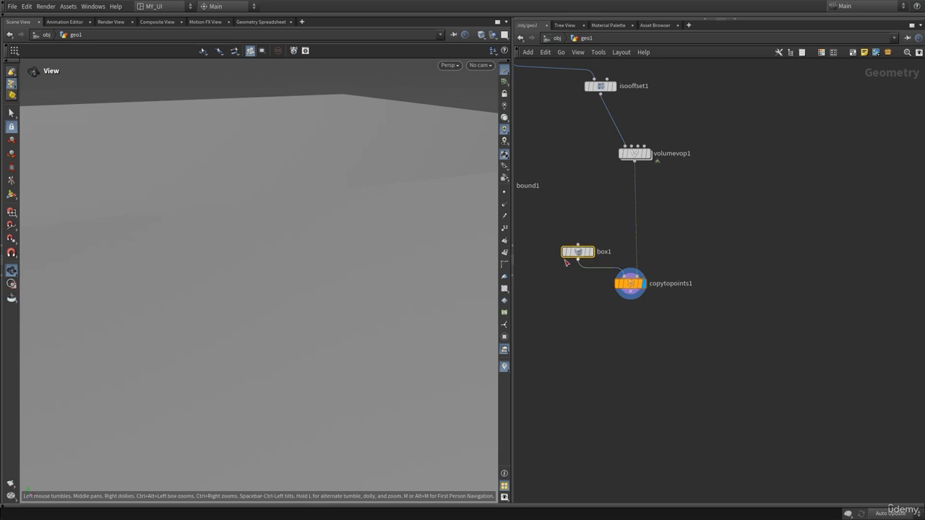
{"action": "left_click", "coordinate": [591, 237]}
{"action": "left_click_drag", "start_coordinate": [310, 233], "coordinate": [278, 250]}
{"action": "key", "text": "p"}
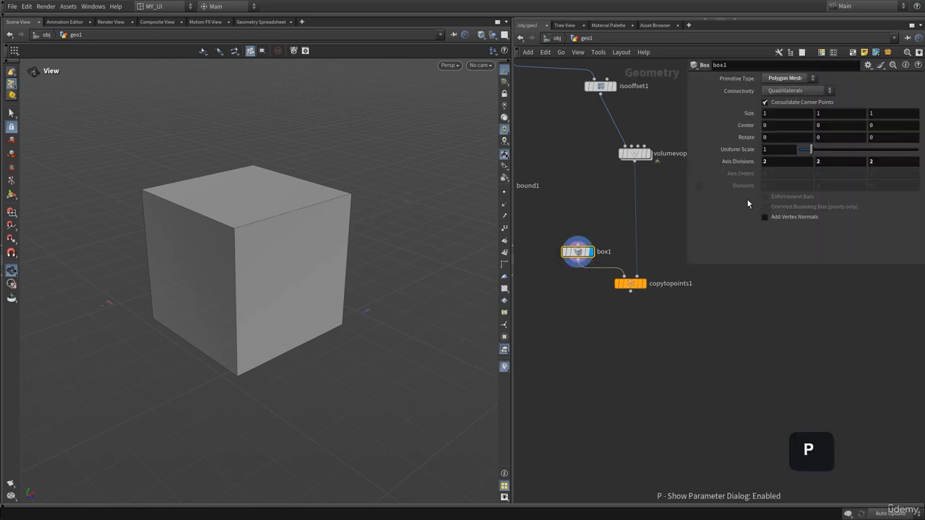
{"action": "left_click_drag", "start_coordinate": [811, 149], "coordinate": [803, 149]}
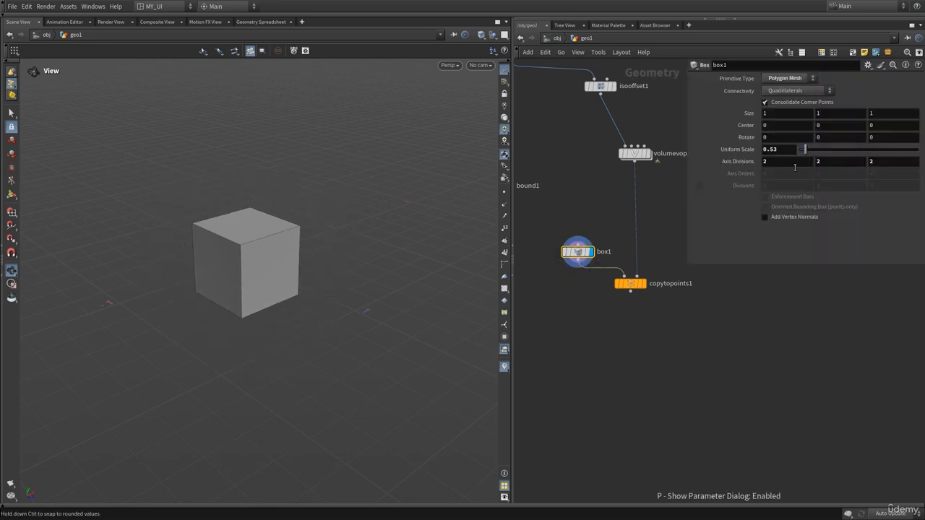
- Display the Copy to Points result and set the box's Uniform Scale to 0.1 to separate the copies
{"action": "left_click", "coordinate": [643, 284]}
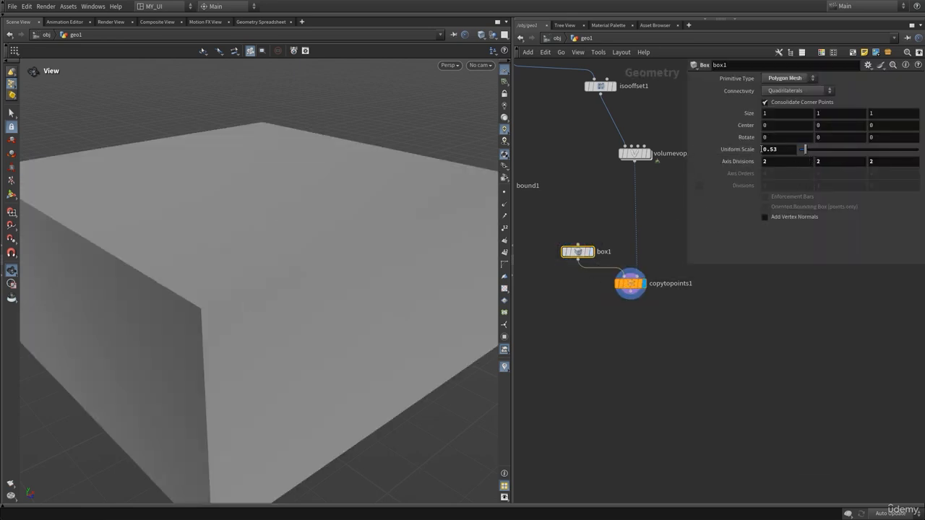
{"action": "middle_click_drag", "start_coordinate": [777, 151], "coordinate": [601, 189]}
{"action": "mouse_move", "coordinate": [372, 268]}
{"action": "left_mouse_down"}
{"action": "mouse_move", "coordinate": [371, 234]}
{"action": "mouse_move", "coordinate": [366, 250]}
{"action": "left_mouse_up"}
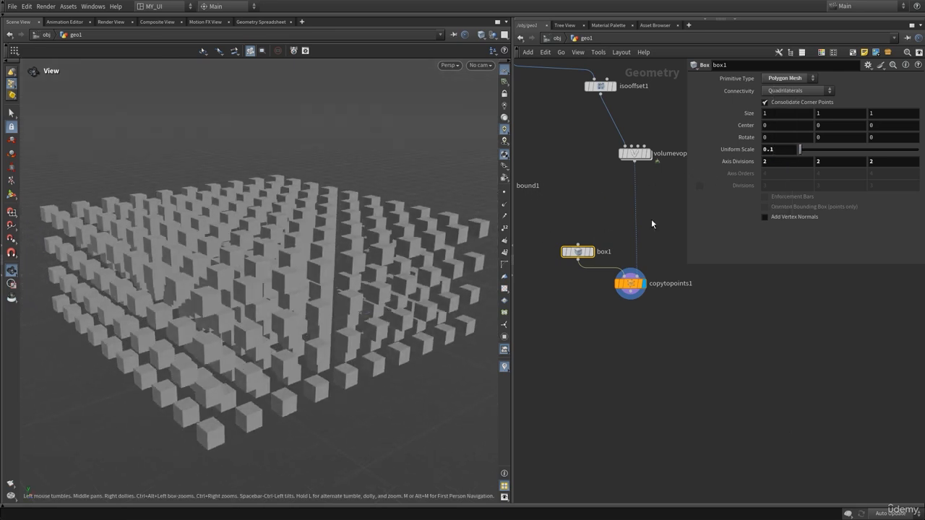
- Set the Box node's Uniform Scale to 1 and hide the parameters
{"action": "double_click", "coordinate": [788, 148]}
{"action": "type", "text": "1"}
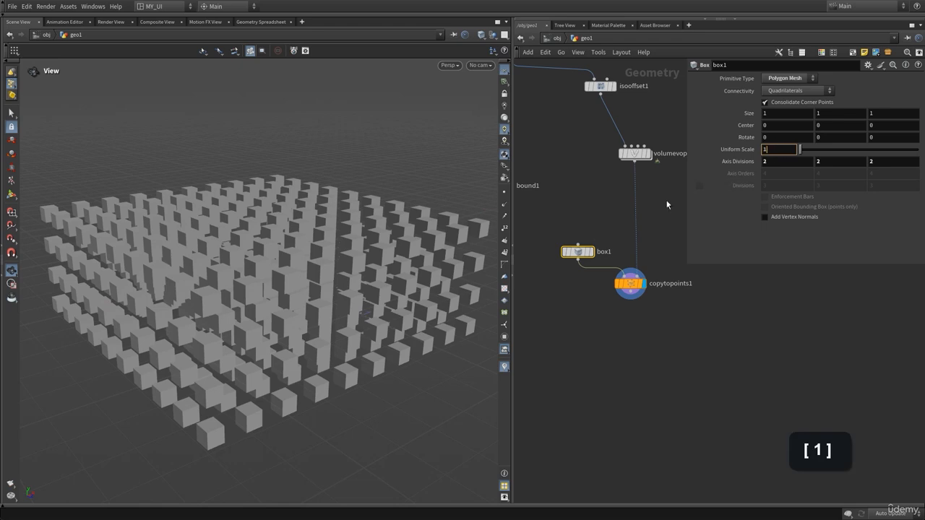
{"action": "type", "text": "p"}
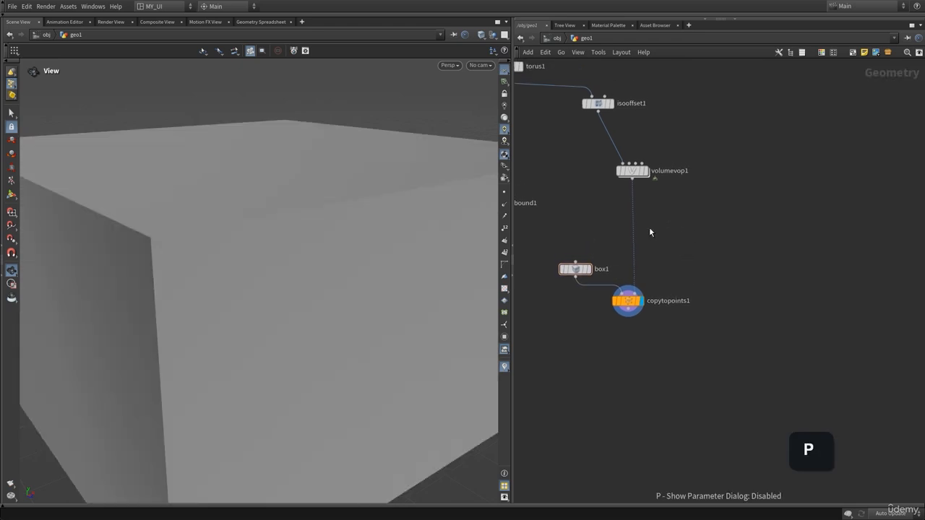
- Examine the Volume VOP's geometry info for the density volume's resolution and voxel size
{"action": "left_click_drag", "start_coordinate": [591, 242], "coordinate": [550, 298]}
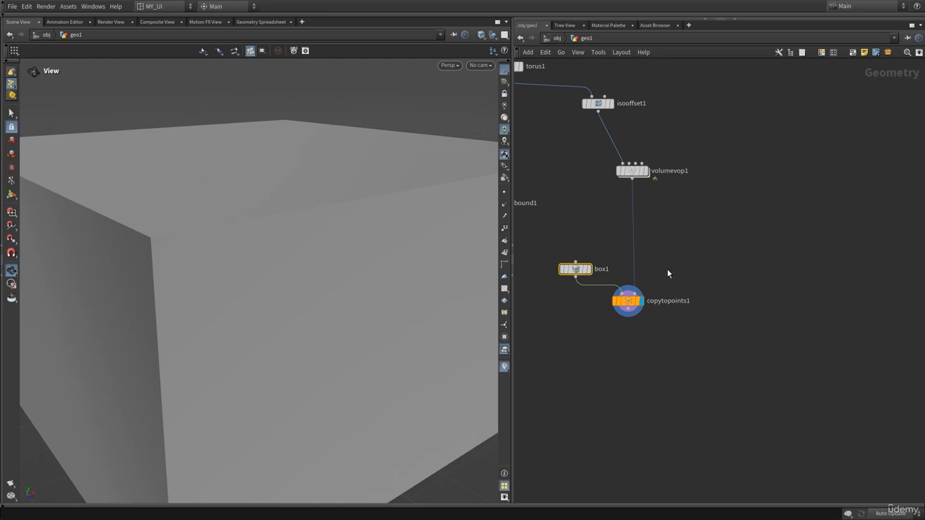
{"action": "middle_click_drag", "start_coordinate": [667, 271], "coordinate": [695, 255]}
{"action": "left_click_drag", "start_coordinate": [570, 217], "coordinate": [606, 270]}
{"action": "middle_click_drag", "start_coordinate": [588, 193], "coordinate": [746, 258]}
{"action": "left_click_drag", "start_coordinate": [620, 215], "coordinate": [577, 261]}
{"action": "middle_click_drag", "start_coordinate": [747, 276], "coordinate": [634, 274]}
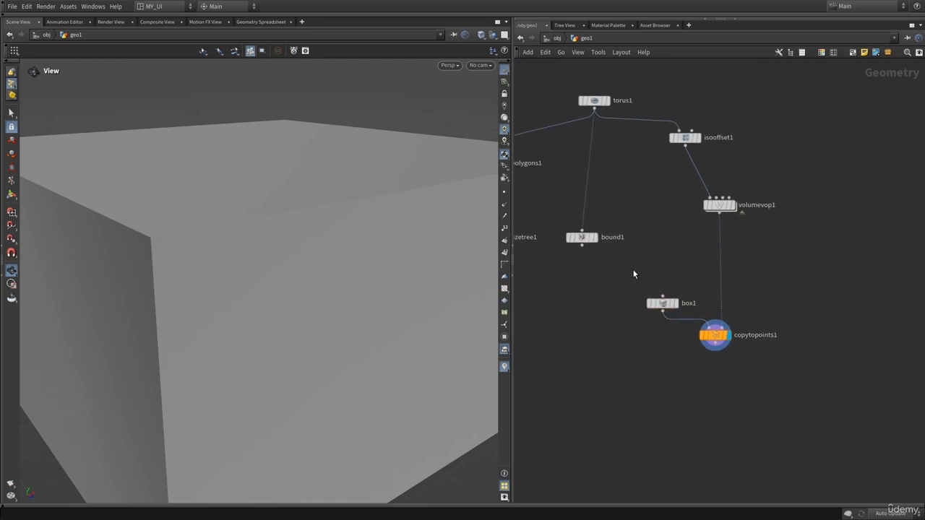
{"action": "scroll", "coordinate": [722, 246], "scroll_direction": "up", "scroll_amount": 3}
{"action": "middle_click_drag", "start_coordinate": [747, 273], "coordinate": [697, 244]}
{"action": "left_click", "coordinate": [634, 168]}
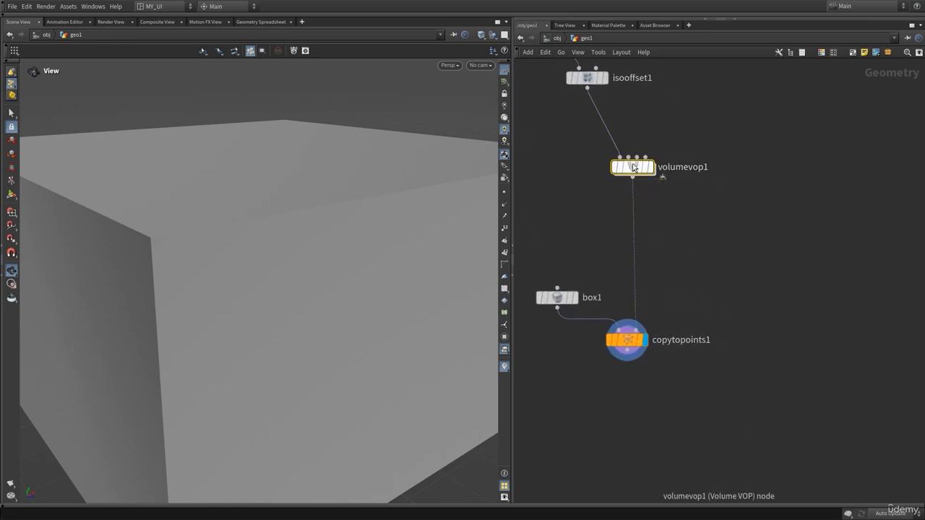
{"action": "middle_click_drag", "start_coordinate": [633, 167], "coordinate": [520, 199]}
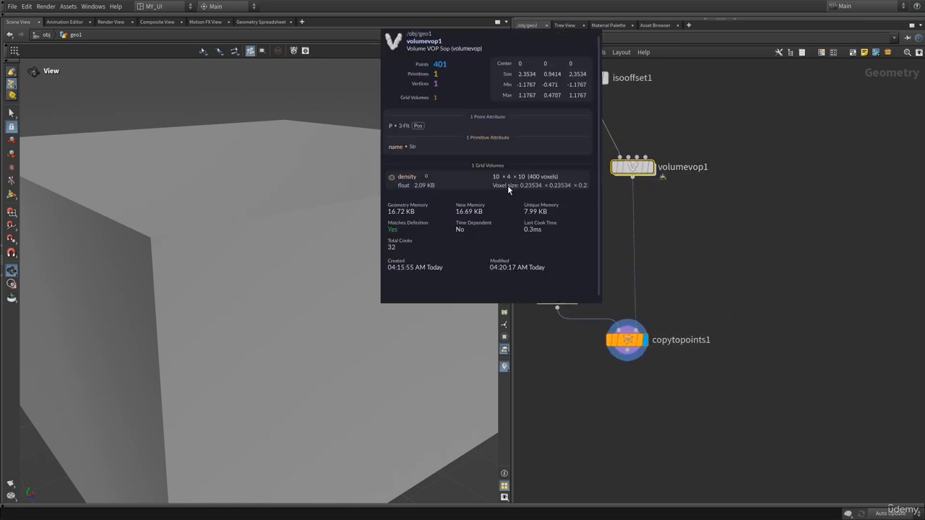
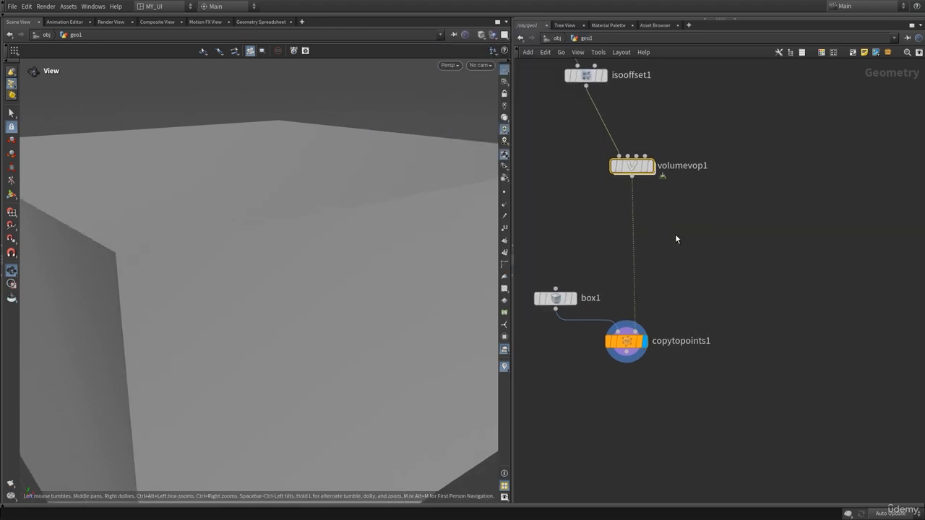
{"action": "key", "text": "Tab"}
{"action": "type", "text": "a"}
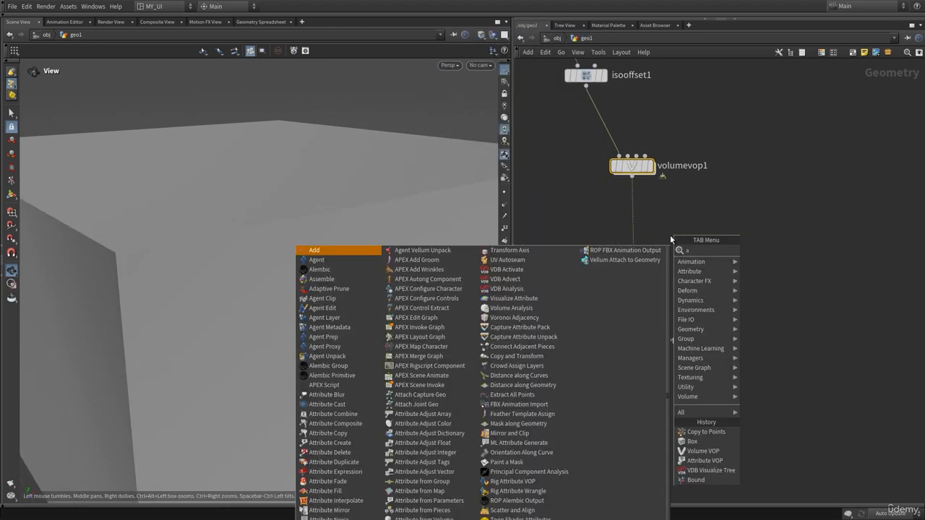
{"action": "key", "text": "Escape"}
{"action": "key", "text": "Tab"}
{"action": "type", "text": "attw"}
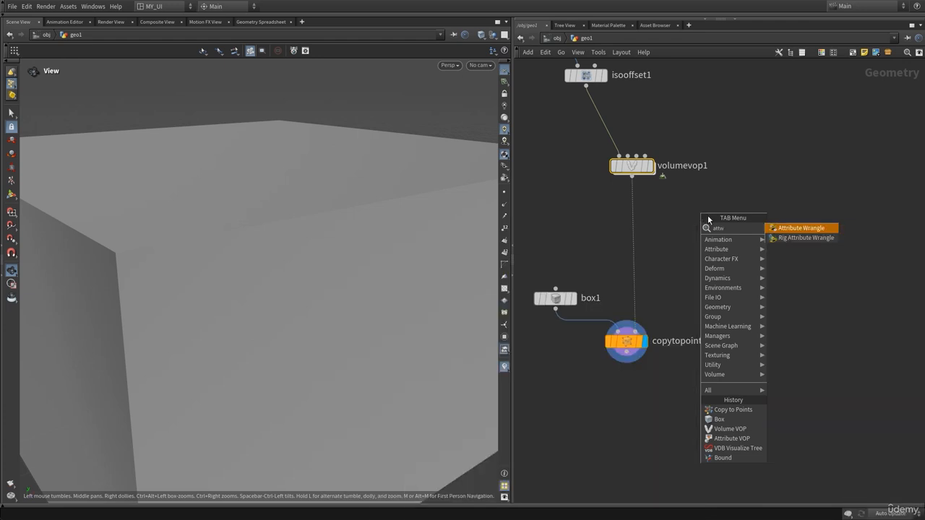
{"action": "key", "text": "Return"}
{"action": "left_click", "coordinate": [708, 217]}
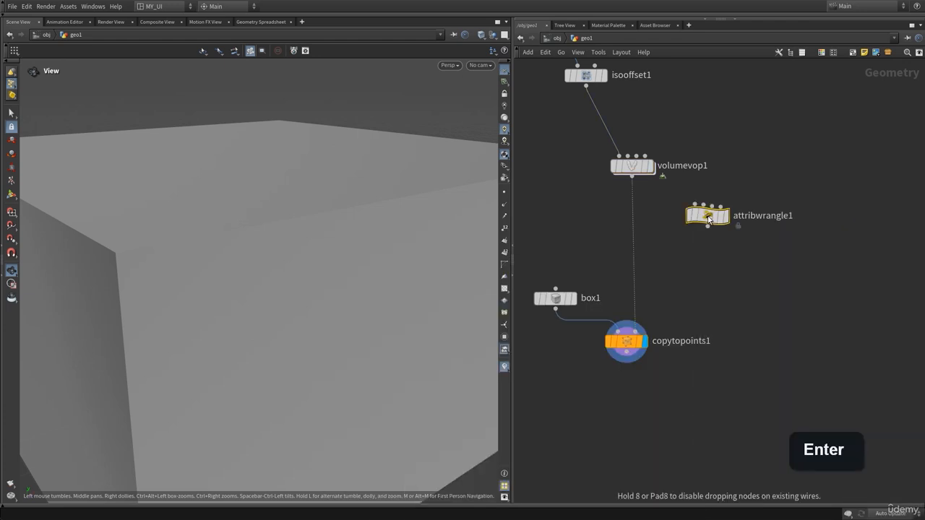
{"action": "key", "text": "p"}
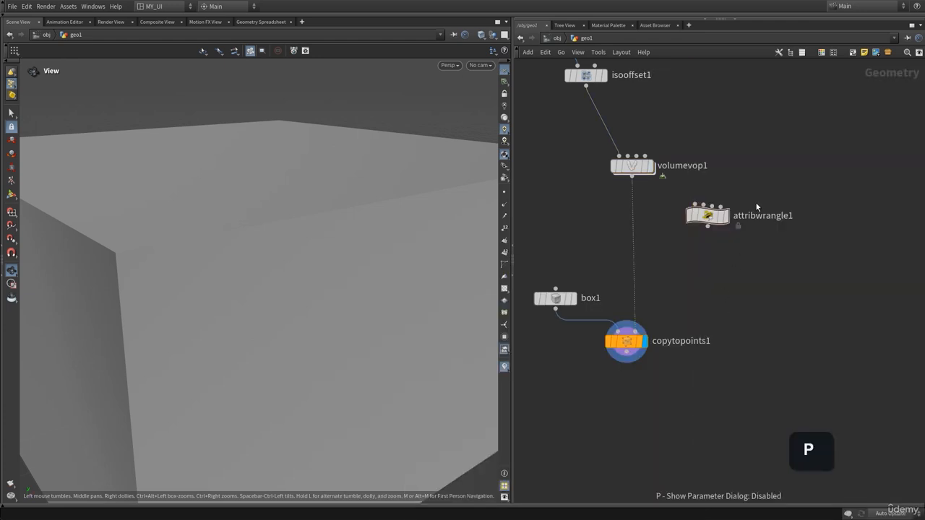
{"action": "key", "text": "Delete"}
- Add an Attribute VOP node and insert it between the Volume VOP and the Copy to Points node
{"action": "key", "text": "Tab"}
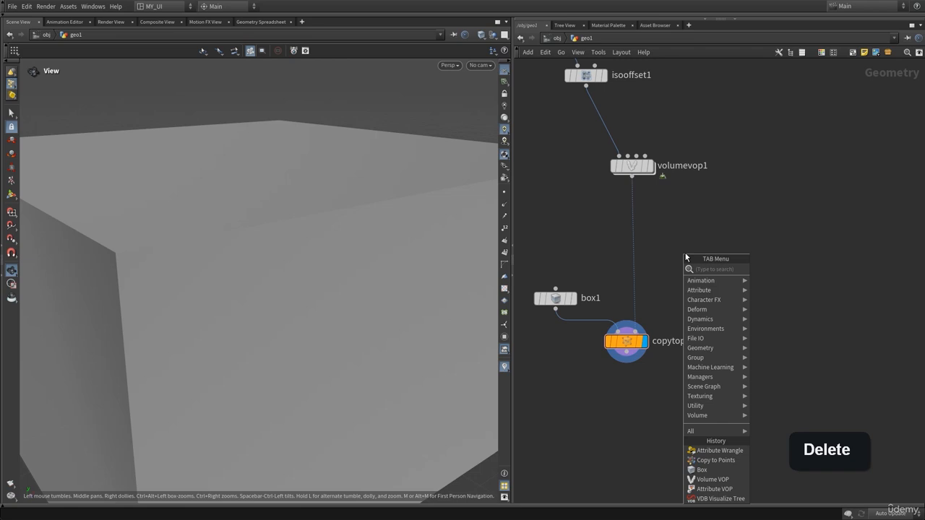
{"action": "type", "text": "att"}
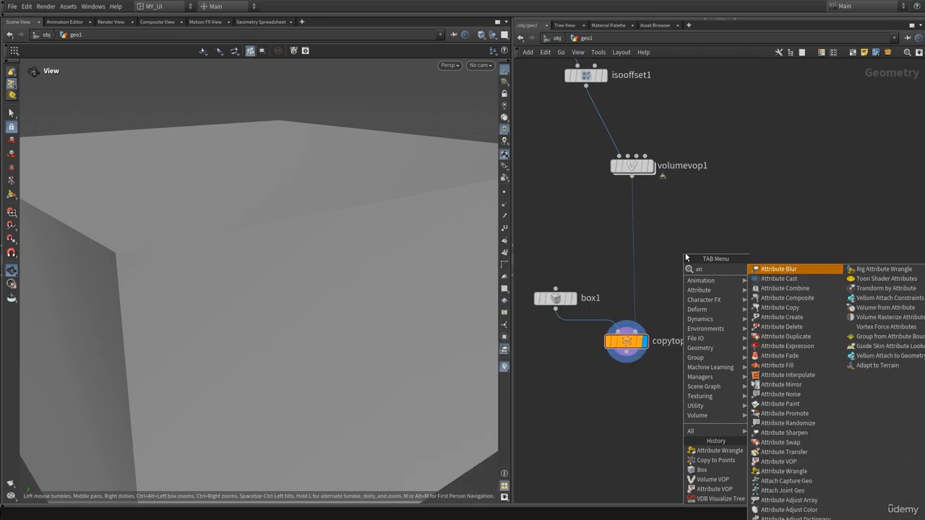
{"action": "type", "text": "v"}
{"action": "key", "text": "Return"}
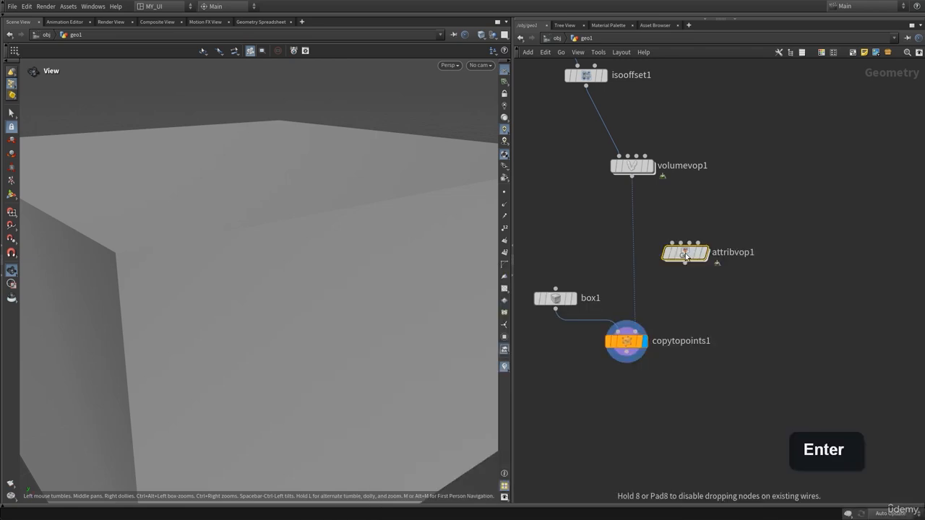
{"action": "left_click", "coordinate": [682, 253]}
{"action": "key", "text": "p"}
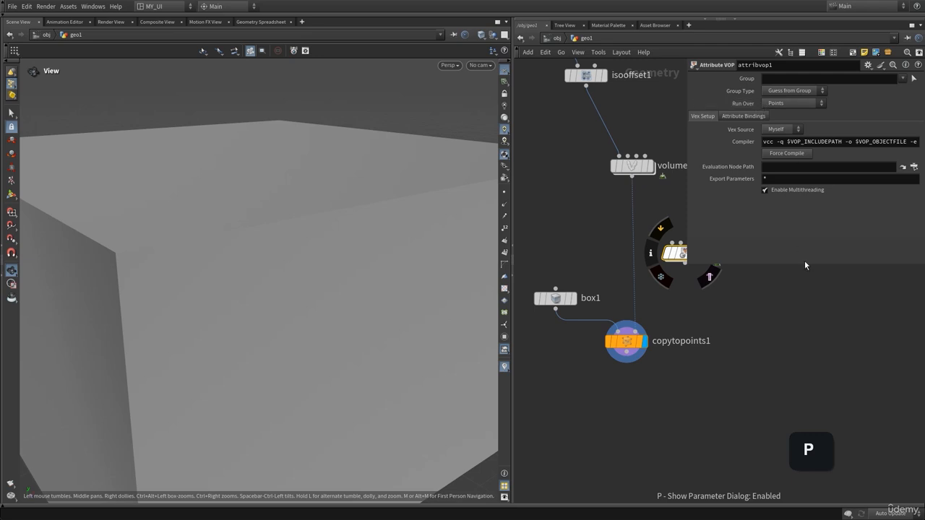
{"action": "key", "text": "p"}
{"action": "left_click_drag", "start_coordinate": [677, 257], "coordinate": [633, 247]}
- Enter the Attribute VOP's network and add a Bind node near the geometry output node
{"action": "double_click", "coordinate": [633, 247]}
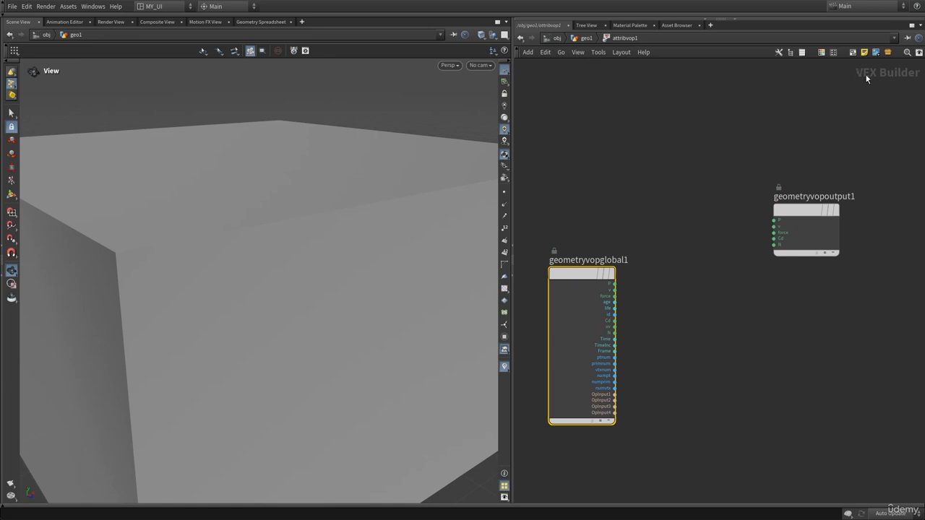
{"action": "left_click_drag", "start_coordinate": [852, 81], "coordinate": [852, 82]}
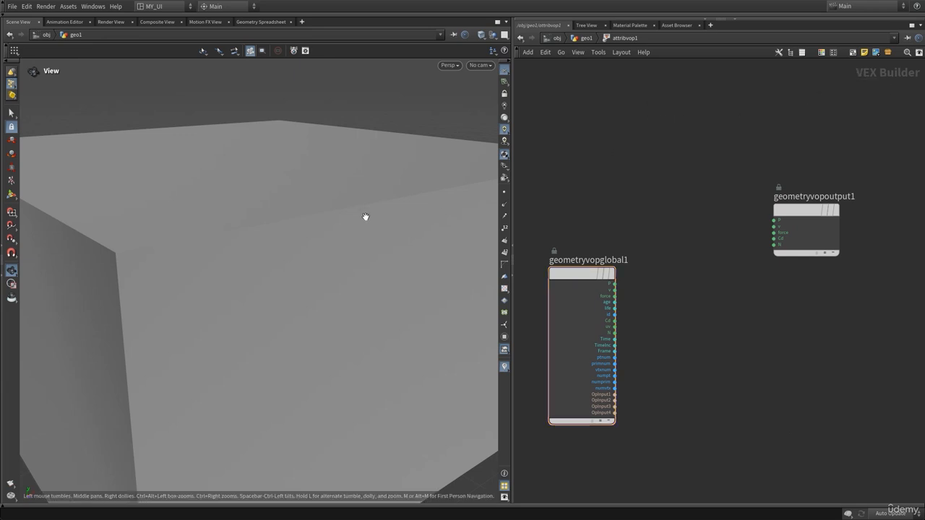
{"action": "left_click_drag", "start_coordinate": [332, 244], "coordinate": [312, 250]}
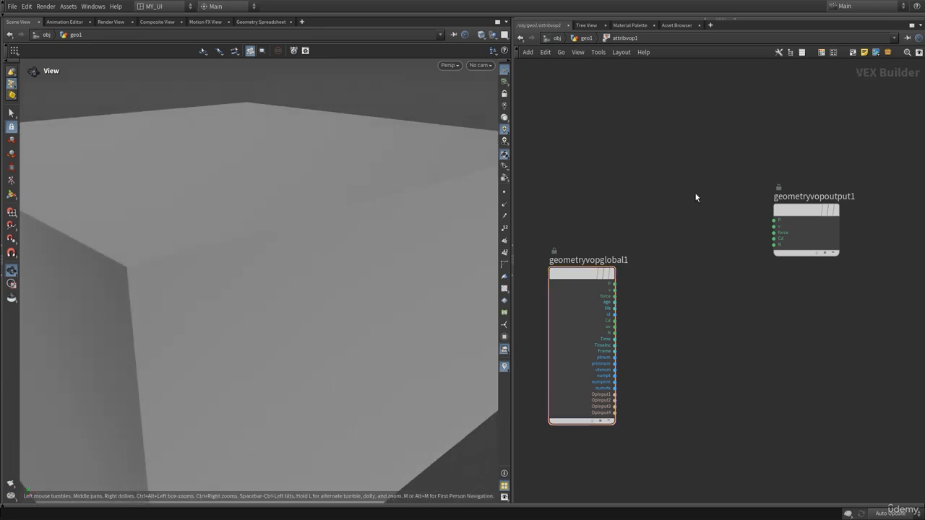
{"action": "key", "text": "Tab"}
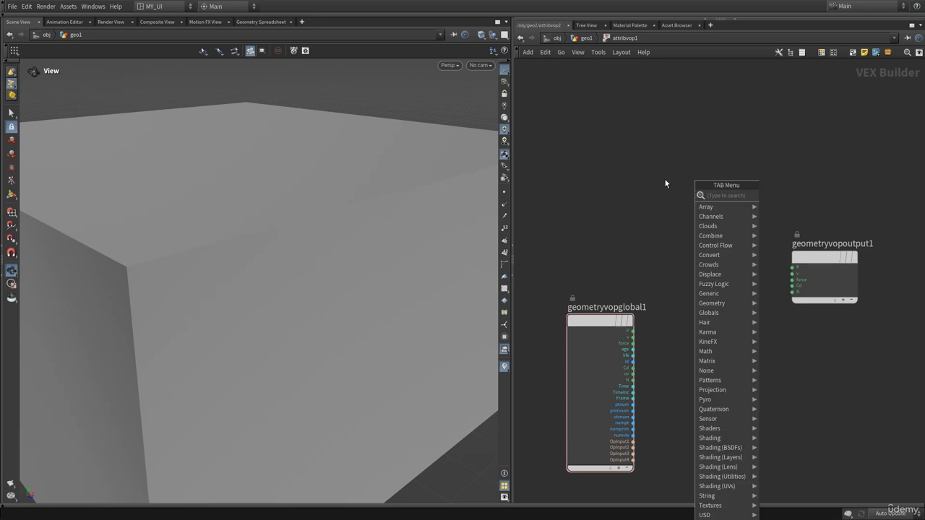
{"action": "key", "text": "Escape"}
{"action": "key", "text": "Tab"}
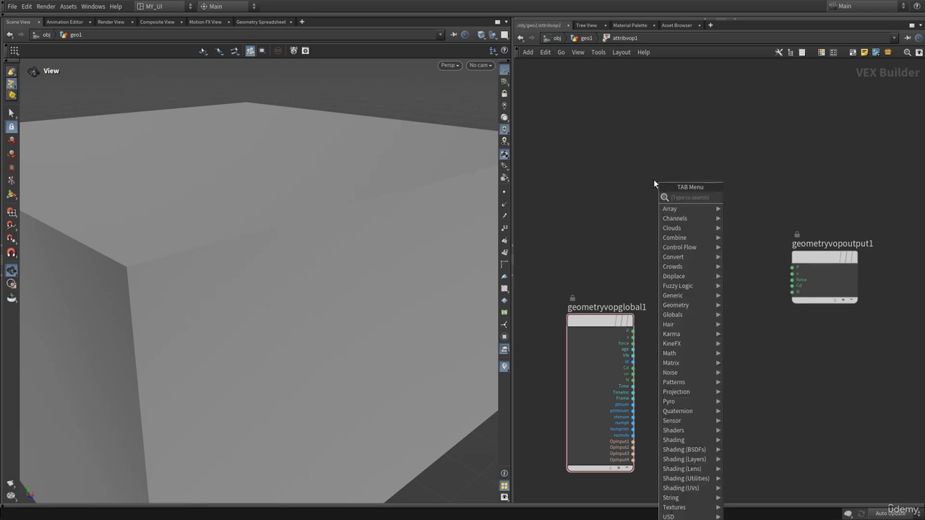
{"action": "type", "text": "bind"}
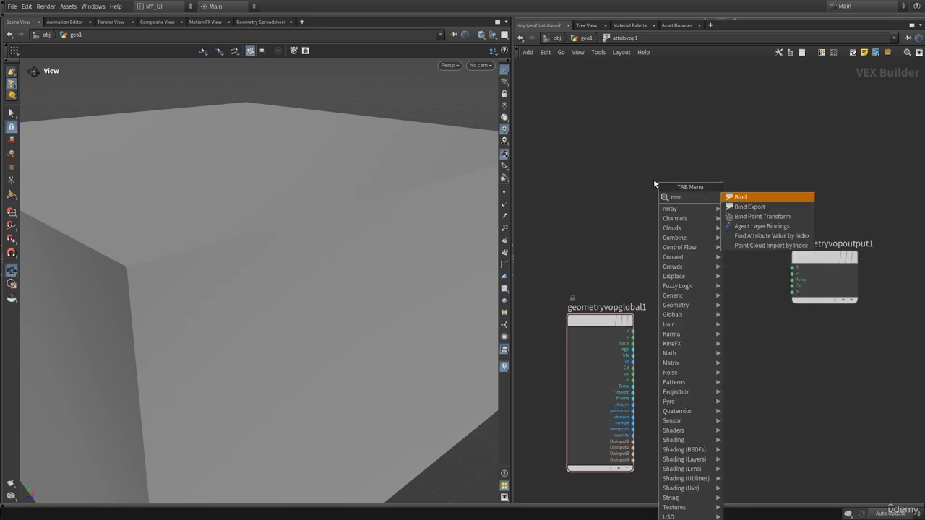
{"action": "left_click", "coordinate": [751, 197]}
{"action": "left_click", "coordinate": [758, 199]}
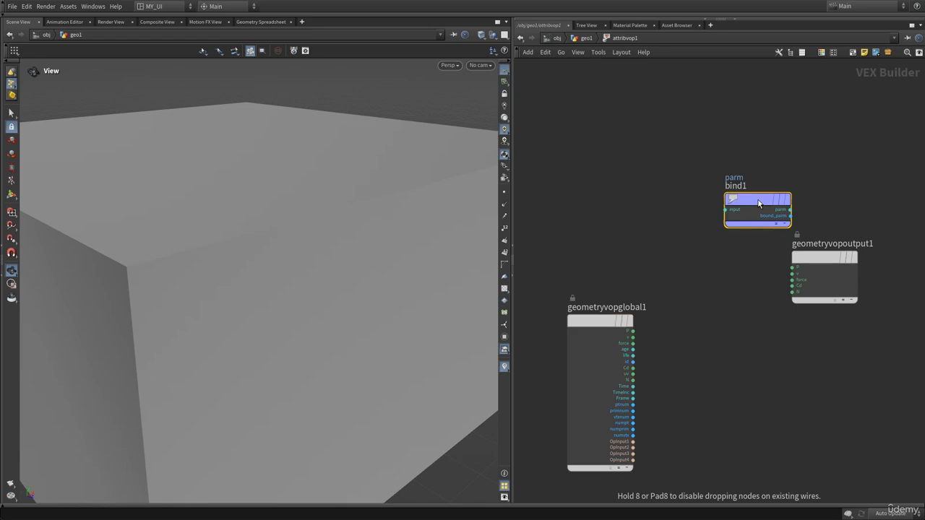
- Set the Bind node's Name to pscale and move the node away from the output node
{"action": "key", "text": "p"}
{"action": "double_click", "coordinate": [800, 78]}
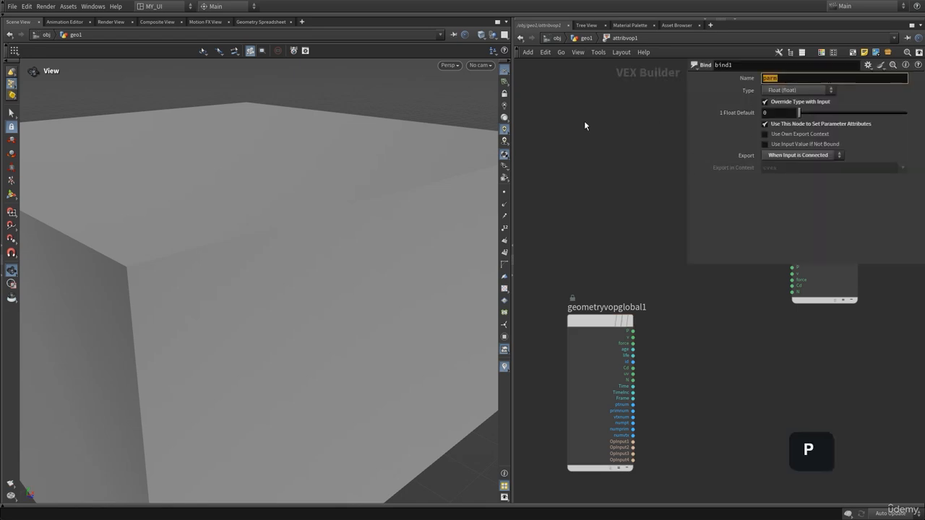
{"action": "type", "text": "pscale"}
{"action": "key", "text": "Return"}
{"action": "key", "text": "p"}
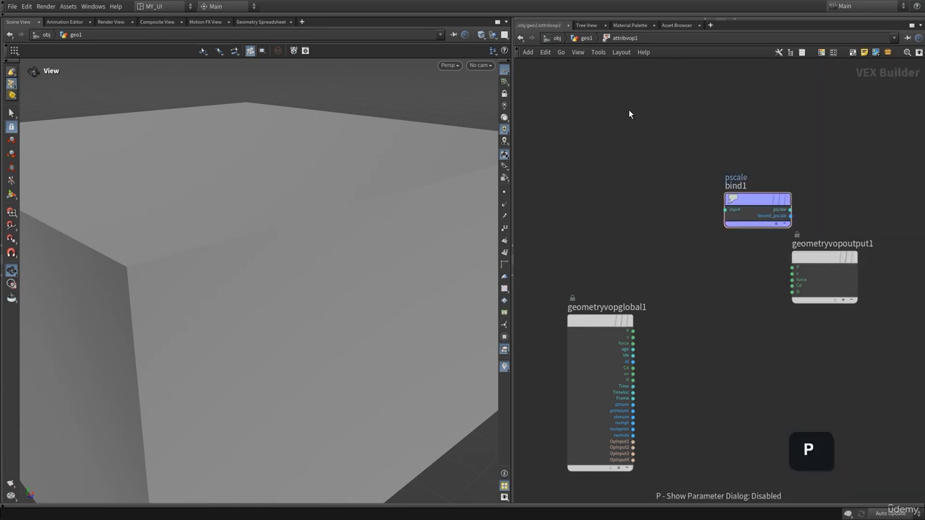
{"action": "middle_click_drag", "start_coordinate": [663, 234], "coordinate": [652, 276]}
{"action": "left_click_drag", "start_coordinate": [745, 238], "coordinate": [720, 238]}
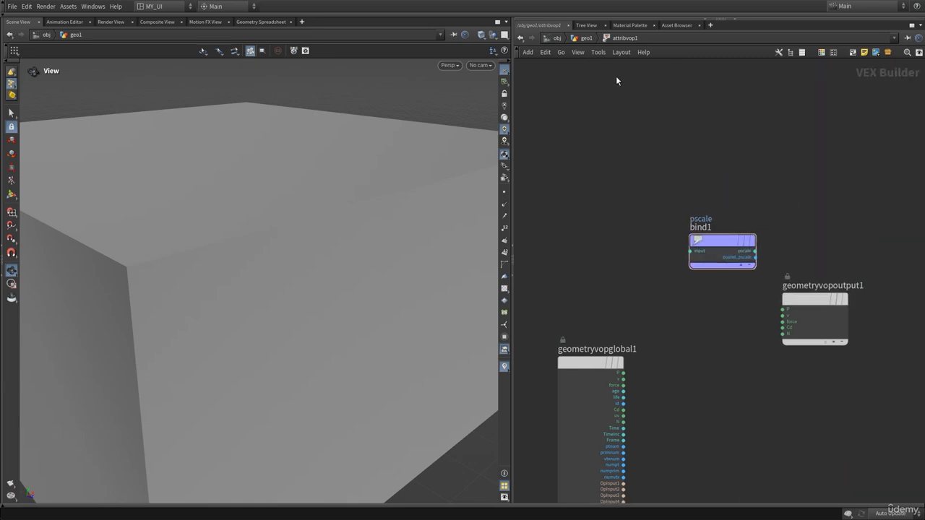
- Return to the geo1 network and inspect the Attribute VOP's point and primitive attributes in the Geometry Spreadsheet
{"action": "left_click", "coordinate": [585, 38]}
{"action": "middle_click", "coordinate": [623, 214]}
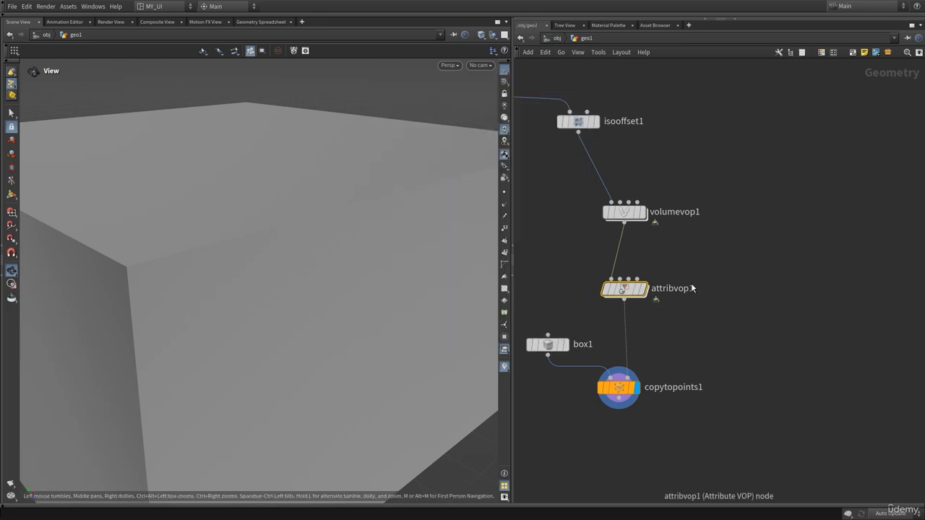
{"action": "mouse_move", "coordinate": [623, 290]}
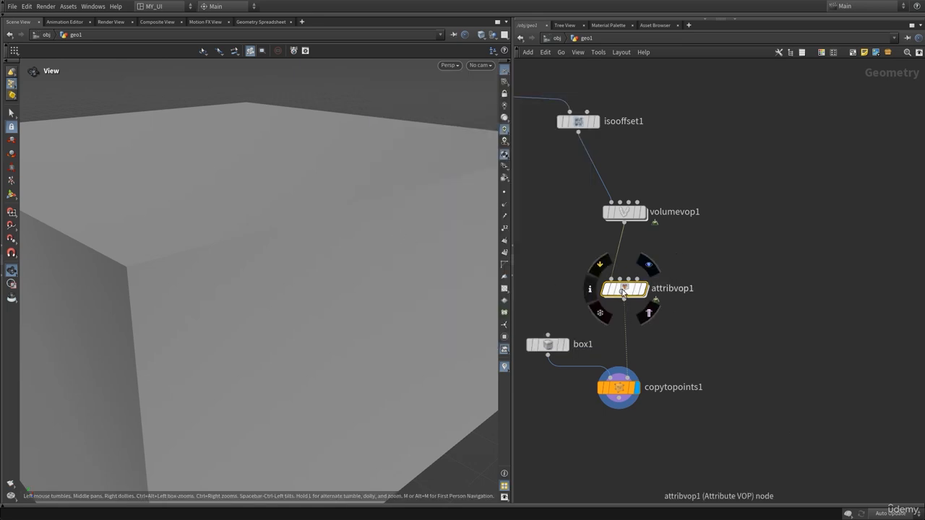
{"action": "left_click", "coordinate": [261, 22]}
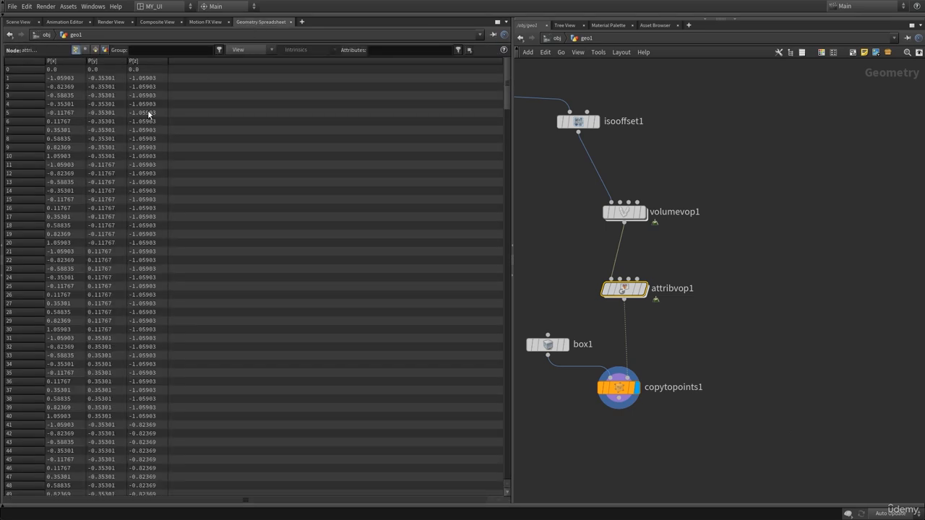
{"action": "left_click", "coordinate": [96, 51]}
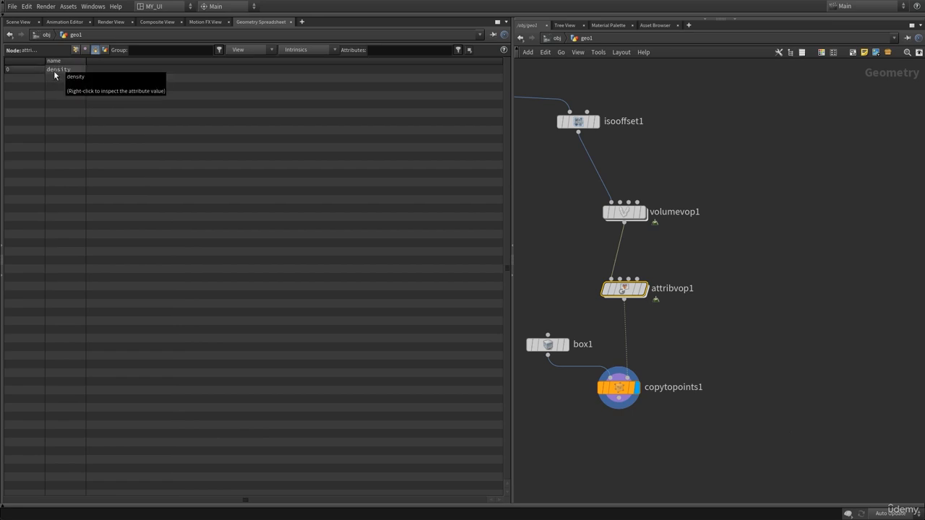
- Show the IsoOffset node's parameters to check the Name given to its volume
{"action": "middle_click_drag", "start_coordinate": [571, 181], "coordinate": [597, 221]}
{"action": "left_click", "coordinate": [604, 163]}
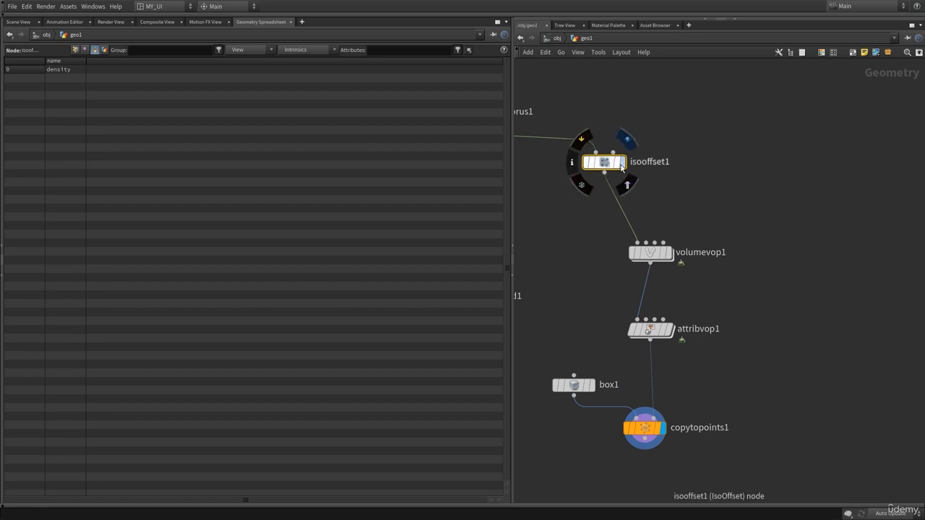
{"action": "key", "text": "p"}
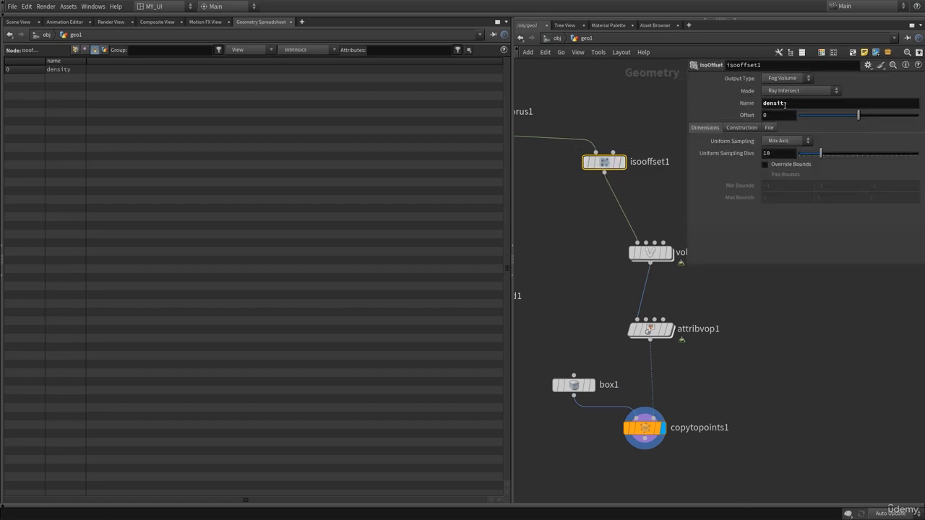
- Select the Attribute VOP and check the density volume's voxel size in its node info
{"action": "left_click", "coordinate": [615, 298]}
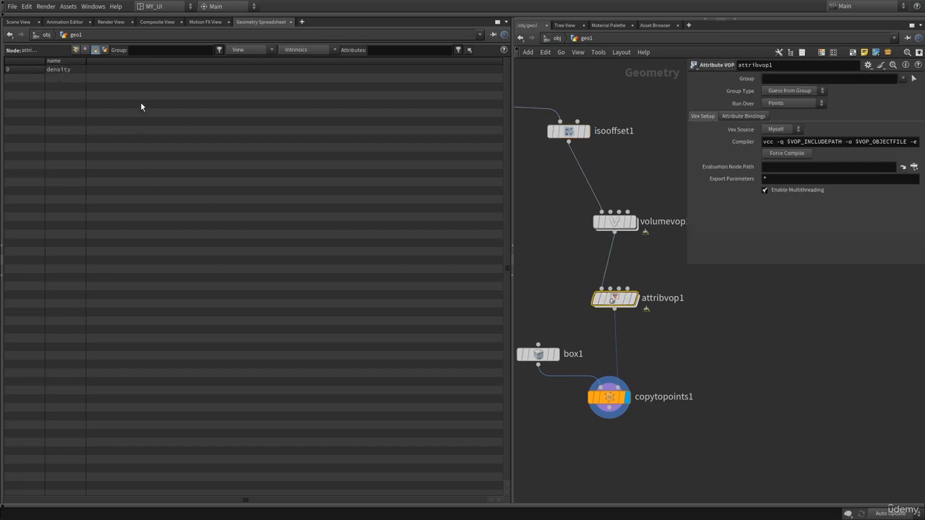
{"action": "middle_click_drag", "start_coordinate": [615, 298], "coordinate": [485, 330]}
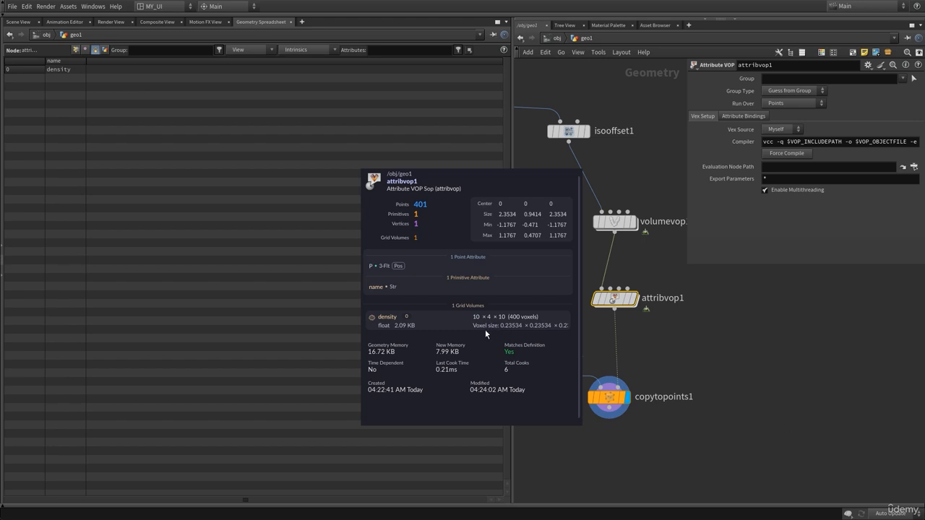
{"action": "middle_click_drag", "start_coordinate": [662, 357], "coordinate": [660, 335]}
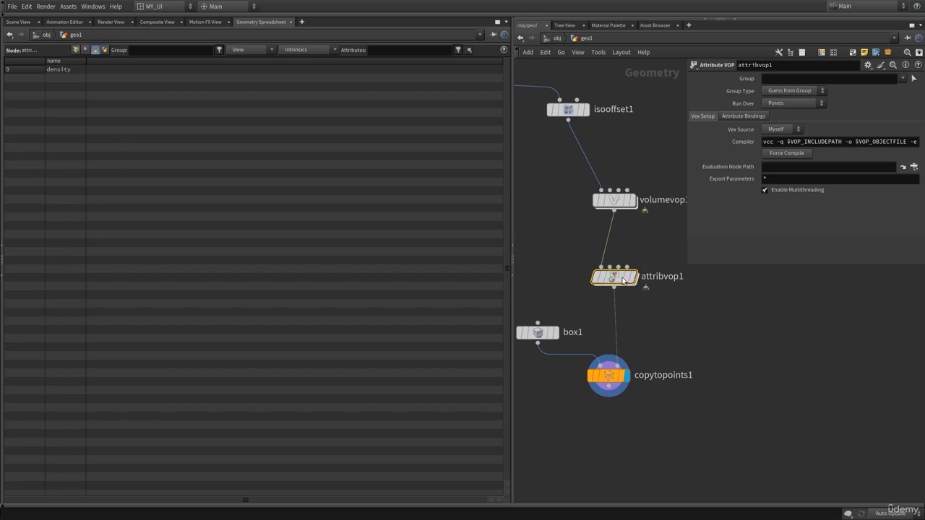
- Show the voxelsize intrinsic in the Geometry Spreadsheet, compare it with the Attribute VOP's node info, and hide it again
{"action": "left_click", "coordinate": [311, 52]}
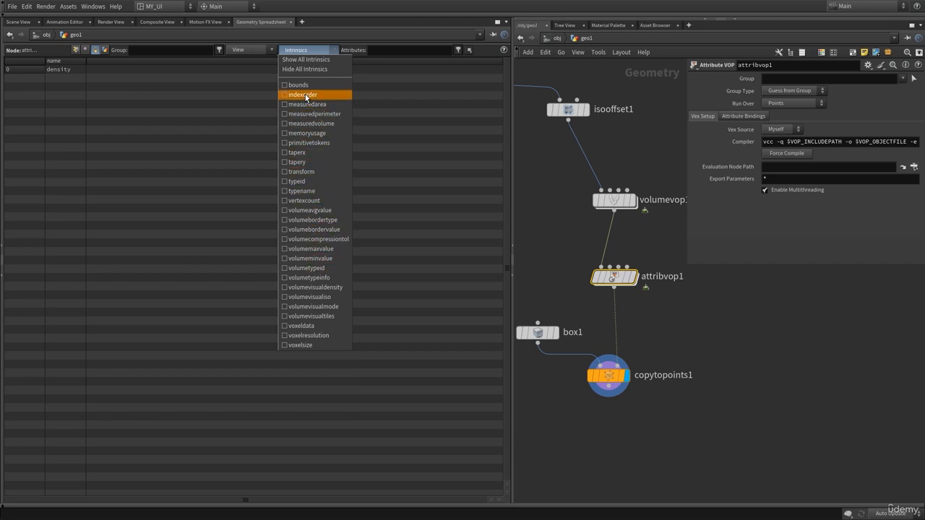
{"action": "left_click", "coordinate": [297, 346]}
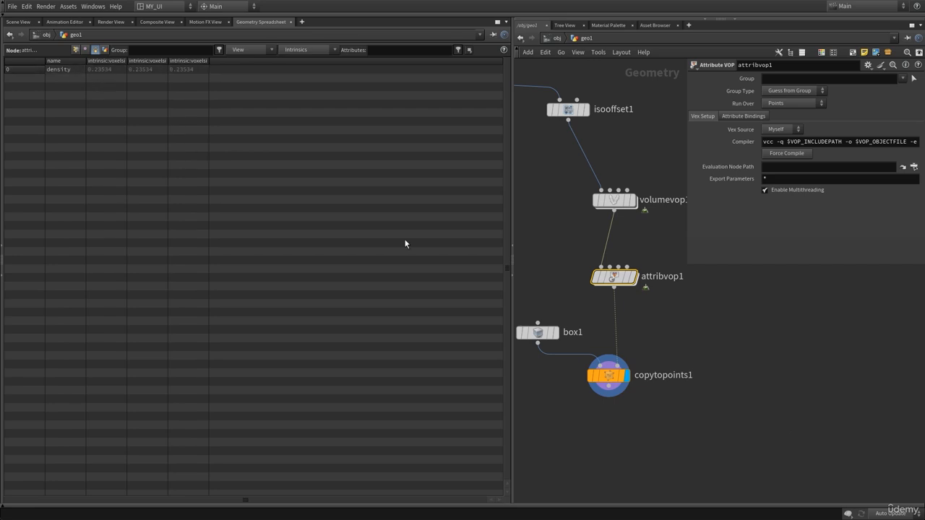
{"action": "middle_click", "coordinate": [615, 279]}
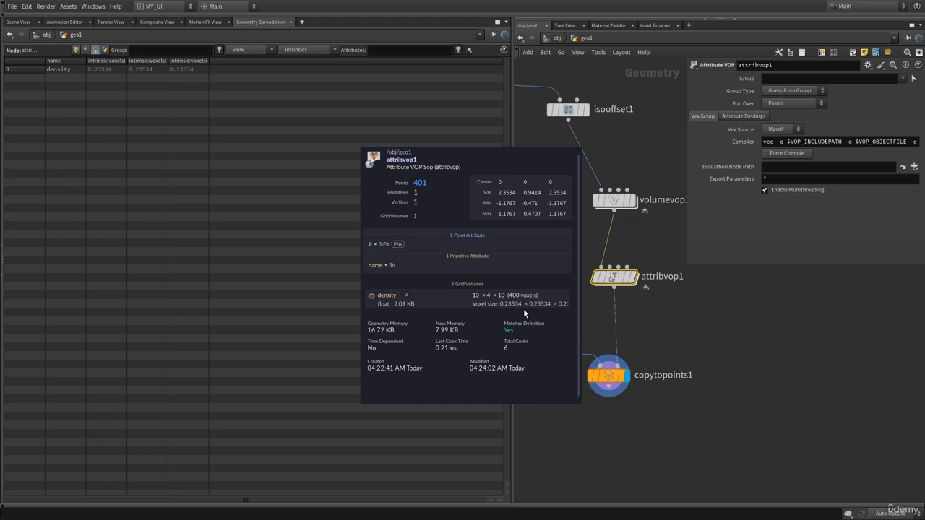
{"action": "middle_click_drag", "start_coordinate": [523, 309], "coordinate": [523, 309]}
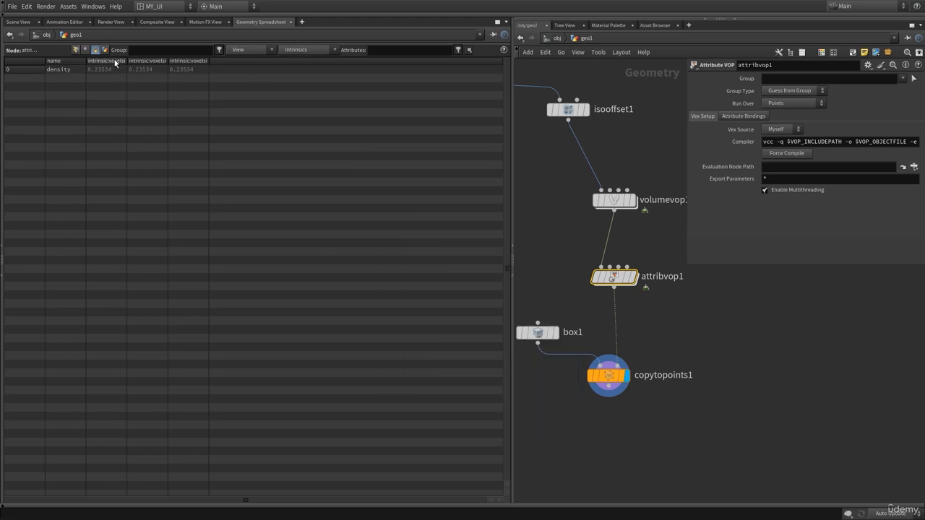
{"action": "left_click", "coordinate": [299, 50]}
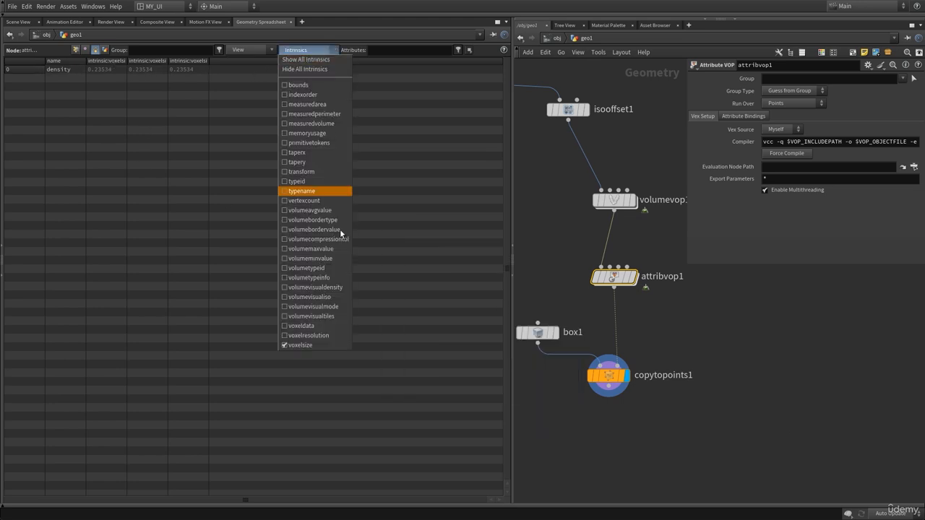
{"action": "left_click", "coordinate": [306, 346]}
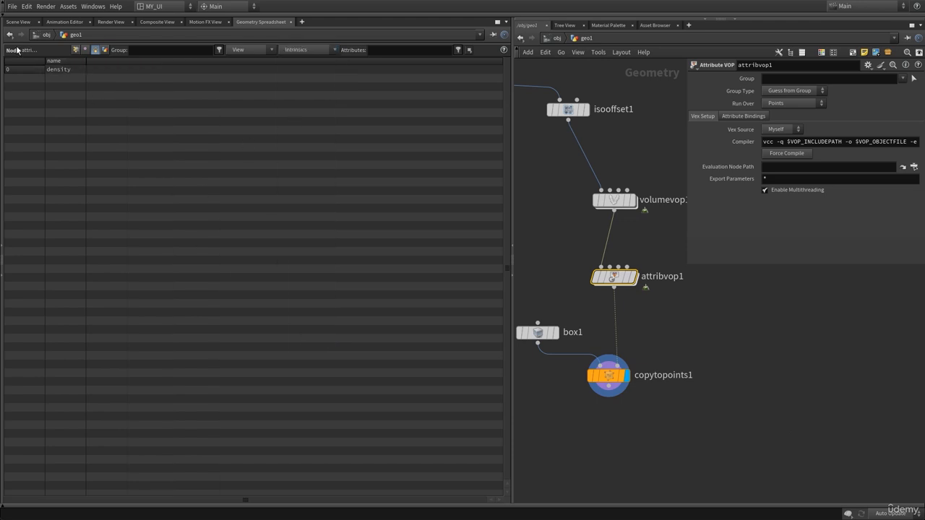
- Switch back to the Scene View and enter the Attribute VOP's network with the parameters hidden
{"action": "left_click", "coordinate": [20, 22]}
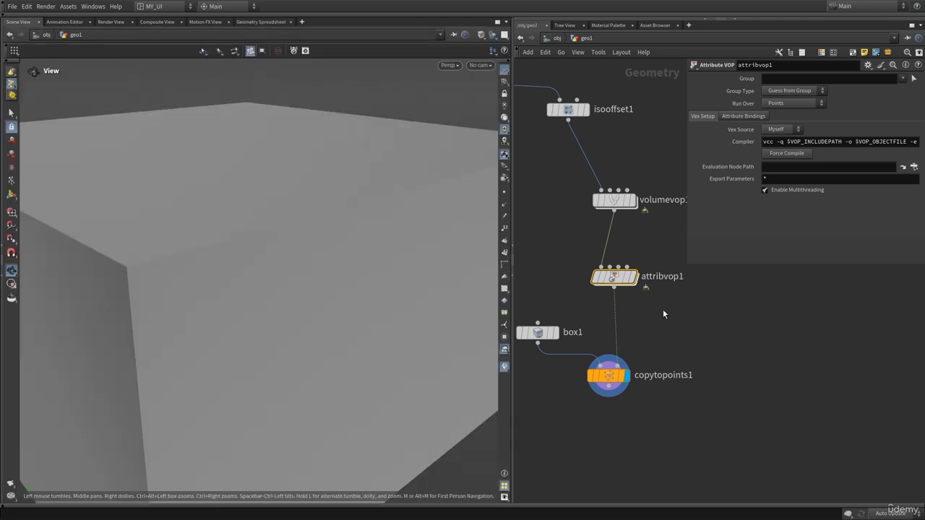
{"action": "key", "text": "p"}
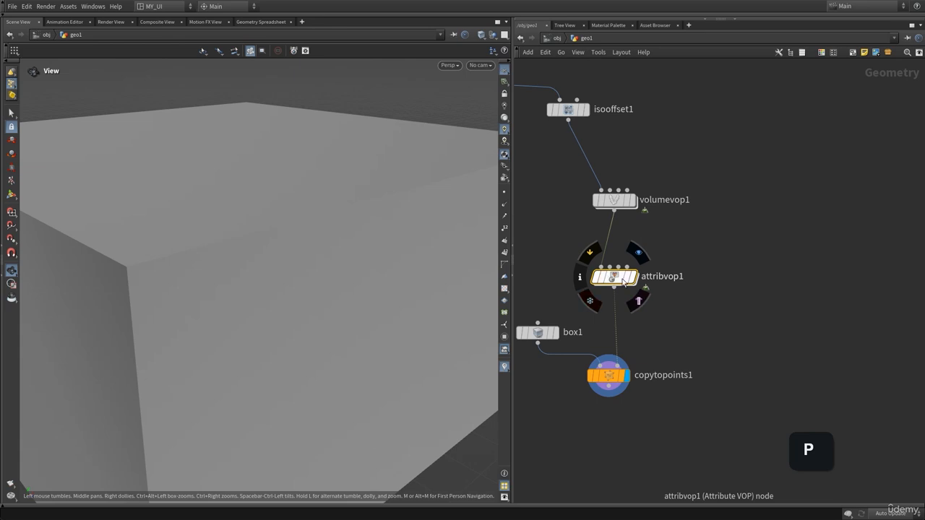
{"action": "double_click", "coordinate": [623, 280]}
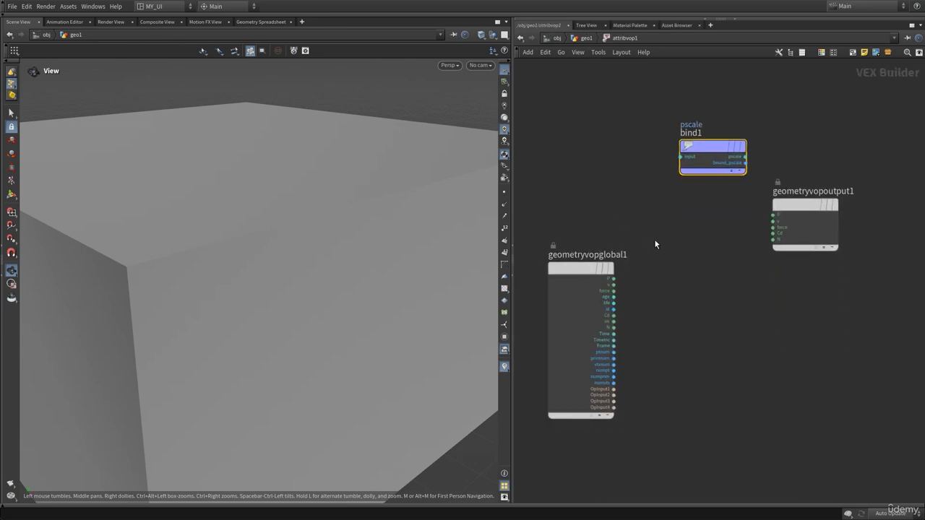
{"action": "middle_click_drag", "start_coordinate": [654, 203], "coordinate": [696, 274]}
{"action": "key", "text": "Tab"}
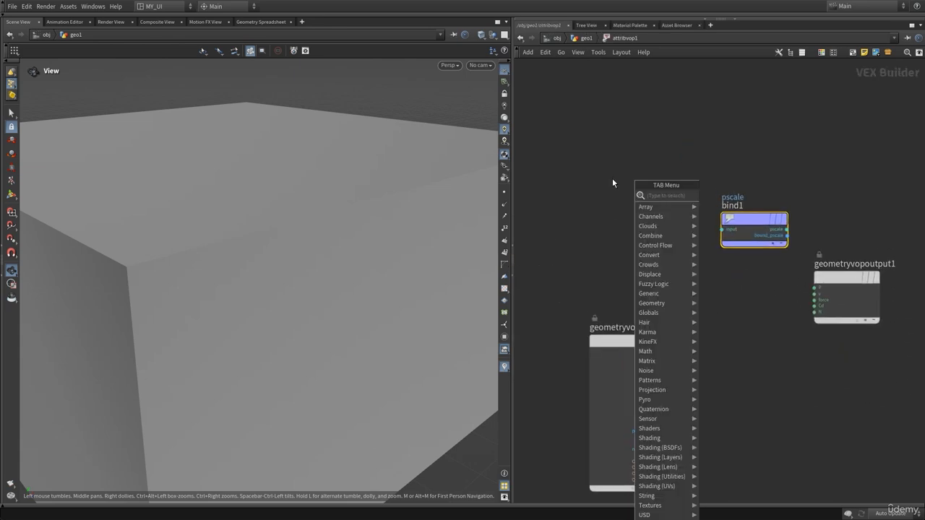
{"action": "type", "text": "bind"}
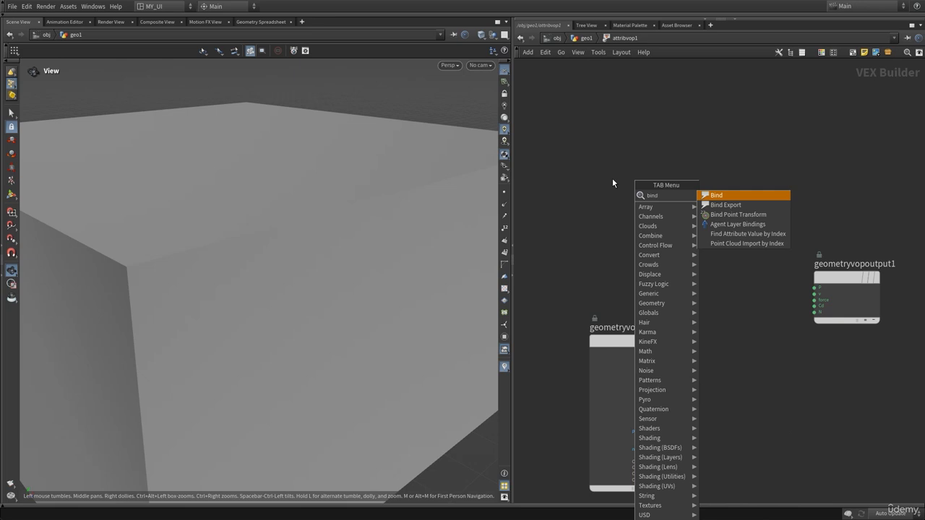
{"action": "key", "text": "Return"}
{"action": "key", "text": "p"}
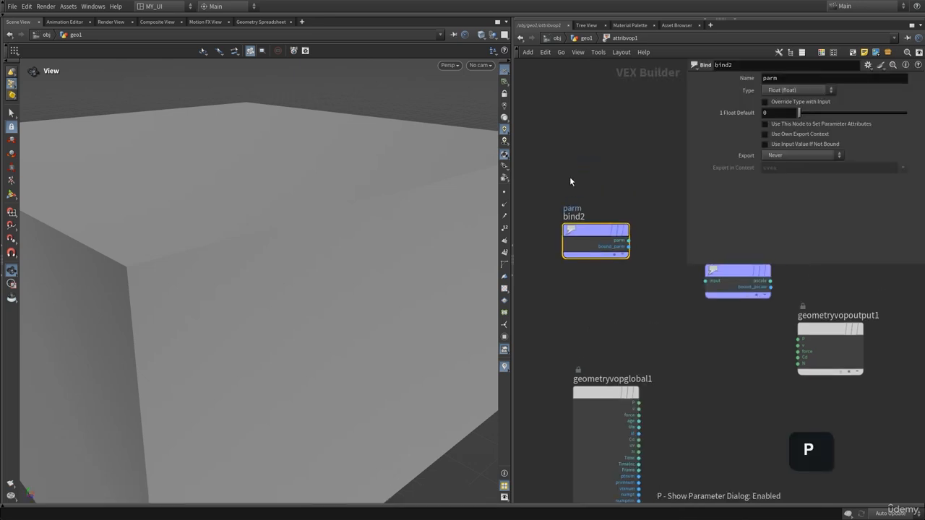
{"action": "left_click", "coordinate": [801, 81]}
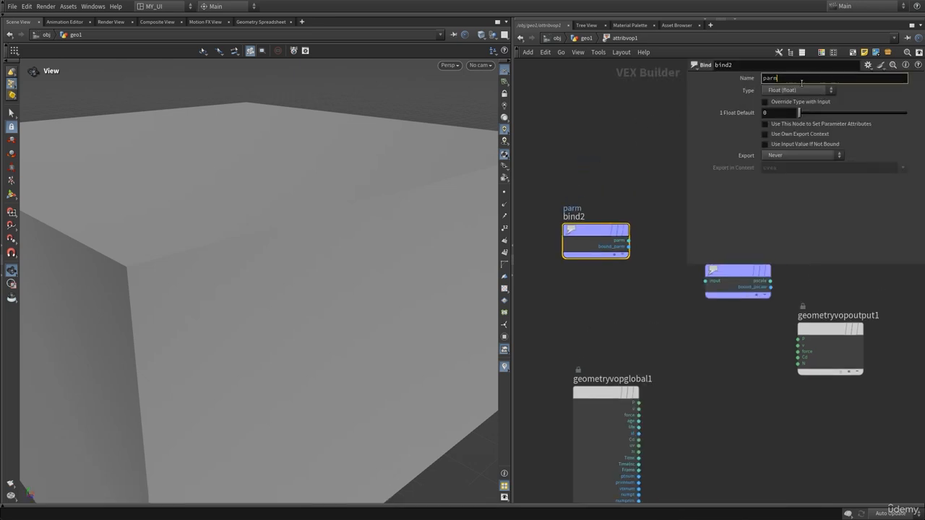
{"action": "left_click", "coordinate": [622, 125]}
{"action": "left_click_drag", "start_coordinate": [610, 169], "coordinate": [602, 289]}
{"action": "key", "text": "Delete"}
{"action": "key", "text": "p"}
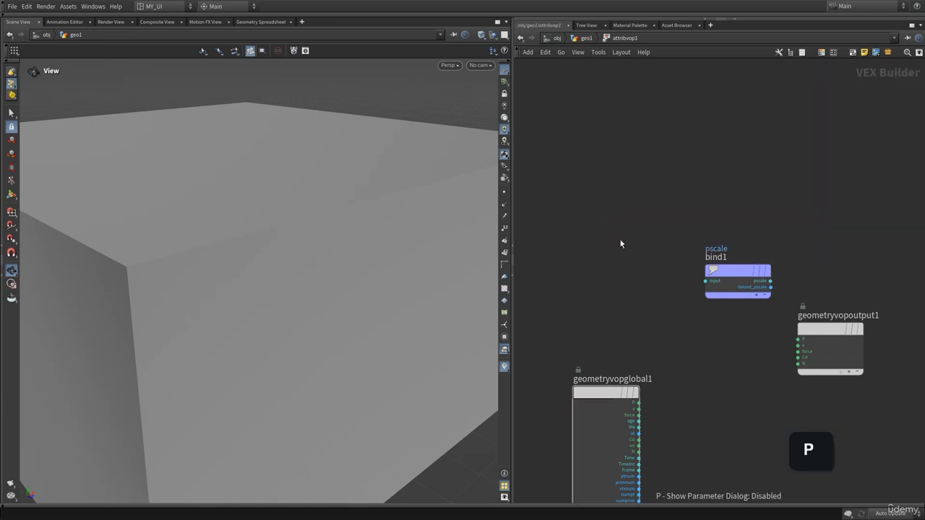
- Add a Primitive Intrinsic node and place it beside the geometry global node
{"action": "key", "text": "Tab"}
{"action": "type", "text": "primin"}
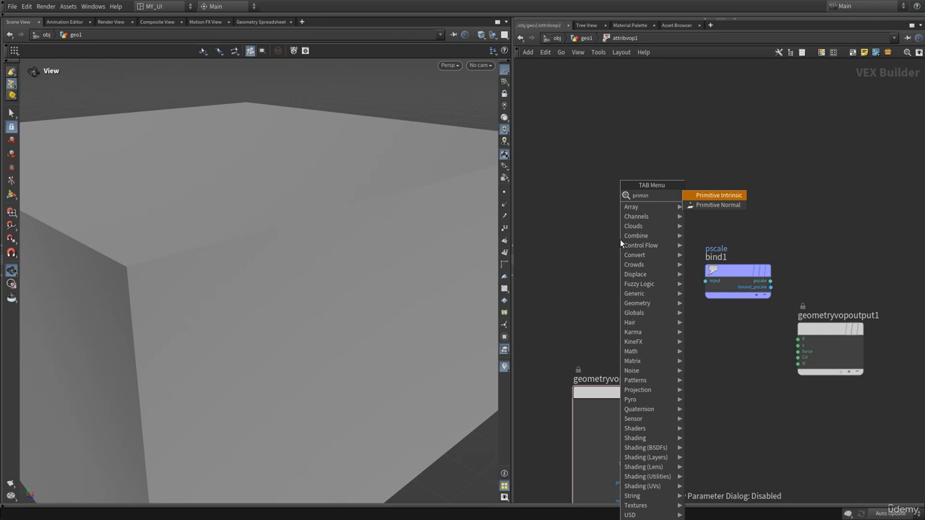
{"action": "left_click", "coordinate": [699, 199]}
{"action": "left_click", "coordinate": [696, 419]}
{"action": "middle_click_drag", "start_coordinate": [633, 347], "coordinate": [590, 163]}
{"action": "left_click_drag", "start_coordinate": [650, 228], "coordinate": [662, 274]}
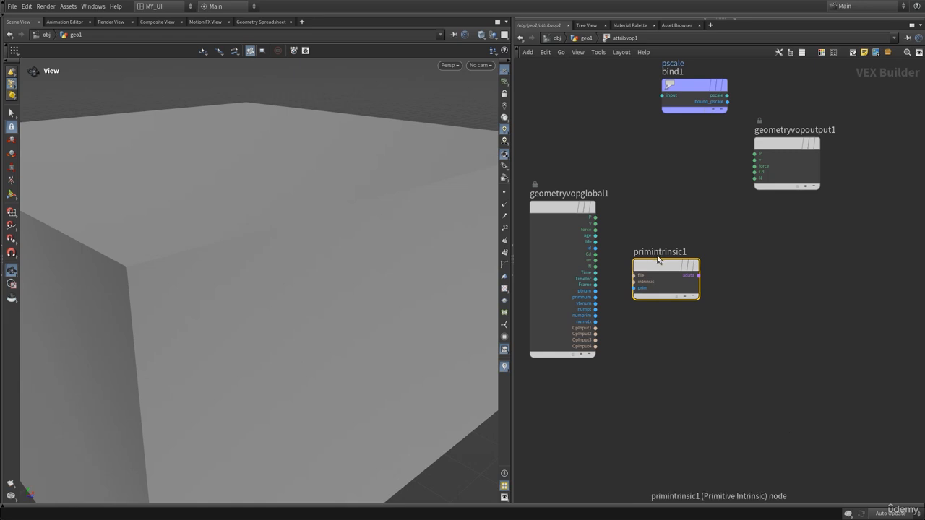
- Check the Primitive Intrinsic node's parameters and move the node farther from the geometry global node
{"action": "key", "text": "p"}
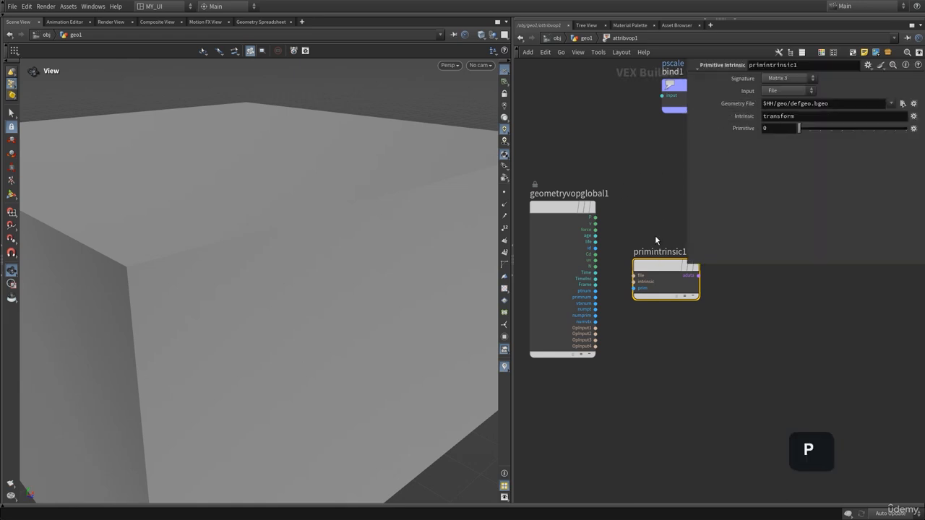
{"action": "key", "text": "p"}
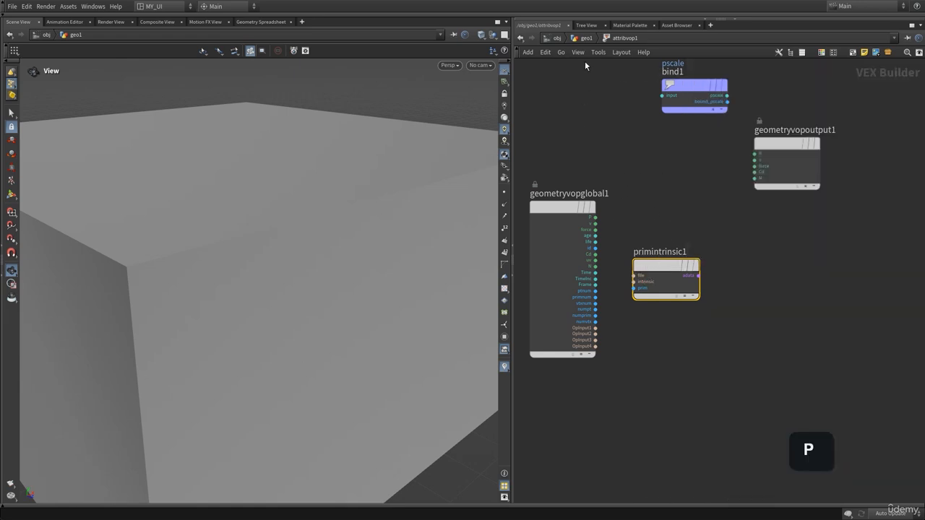
{"action": "scroll", "coordinate": [656, 255], "scroll_direction": "up", "scroll_amount": 3}
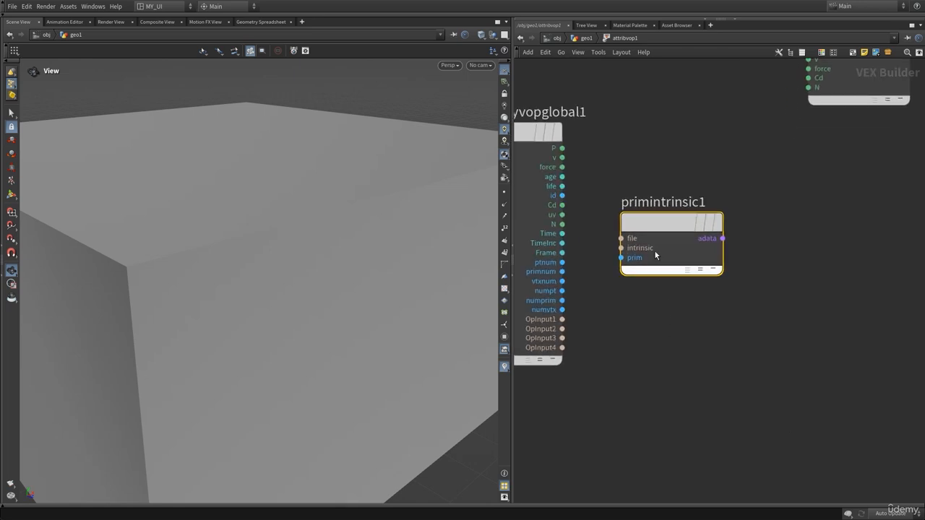
{"action": "left_click_drag", "start_coordinate": [653, 203], "coordinate": [695, 201]}
{"action": "left_click", "coordinate": [649, 138]}
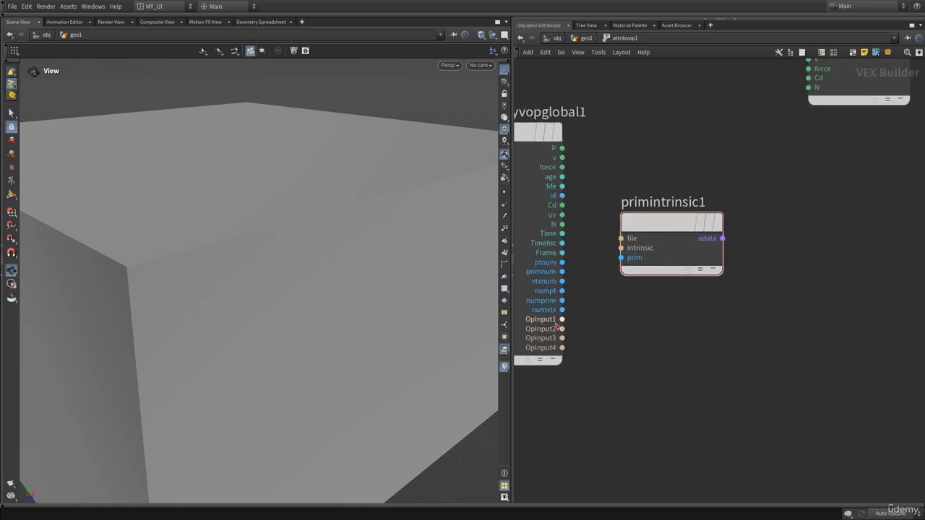
{"action": "left_click_drag", "start_coordinate": [646, 227], "coordinate": [711, 252]}
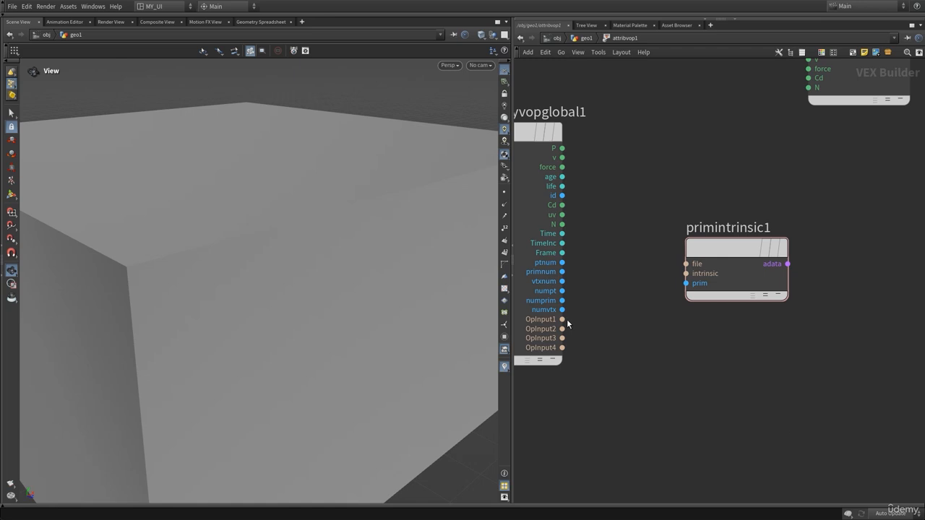
- Check the Attribute VOP's inputs in geo1, and connect OpInput1 to the Primitive Intrinsic node's file input inside its network
{"action": "left_click", "coordinate": [586, 37]}
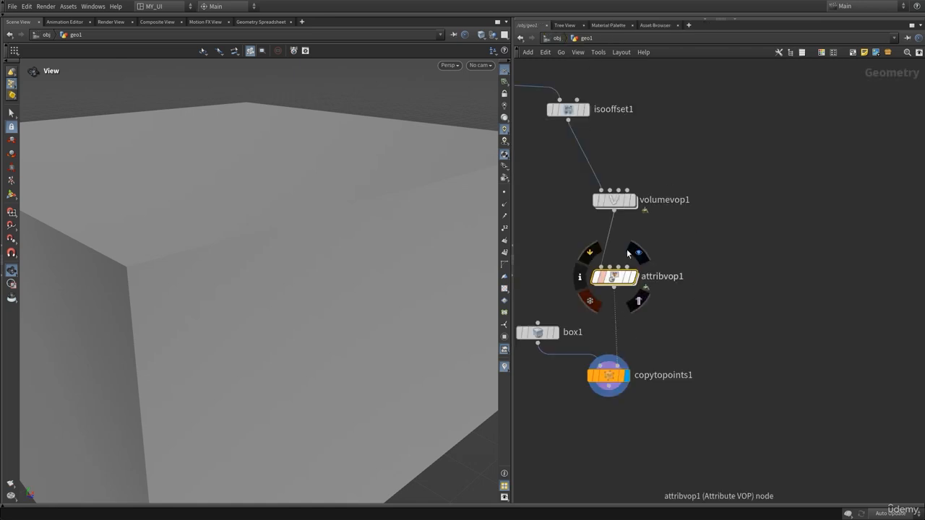
{"action": "scroll", "coordinate": [628, 252], "scroll_direction": "up", "scroll_amount": 2}
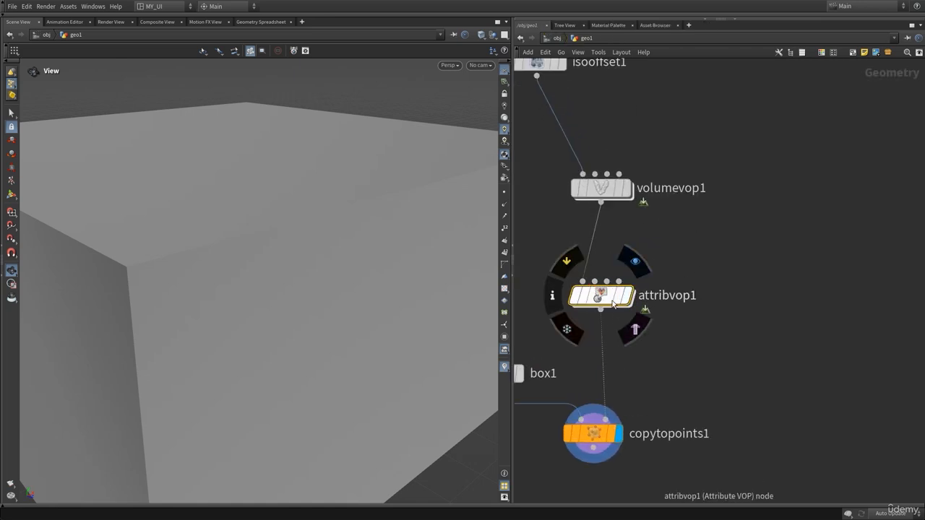
{"action": "double_click", "coordinate": [614, 303]}
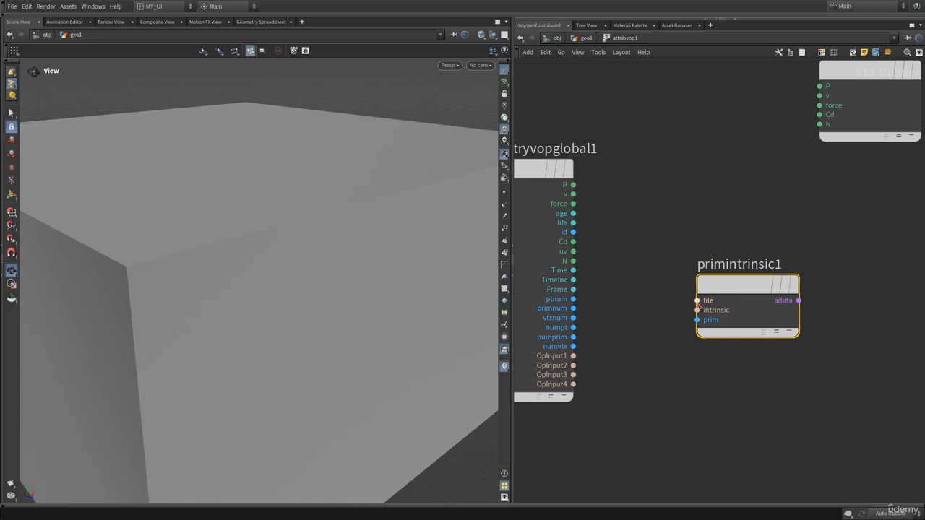
{"action": "left_click", "coordinate": [573, 356]}
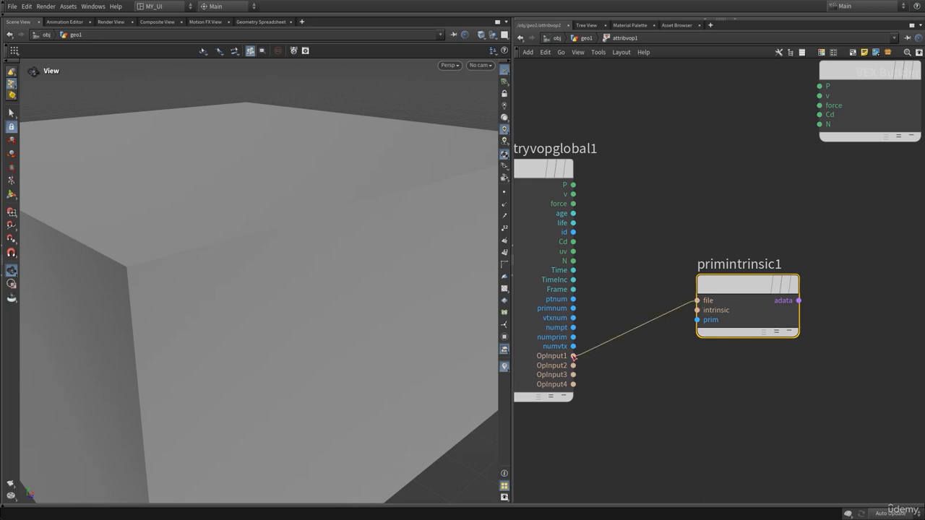
{"action": "left_click", "coordinate": [586, 38]}
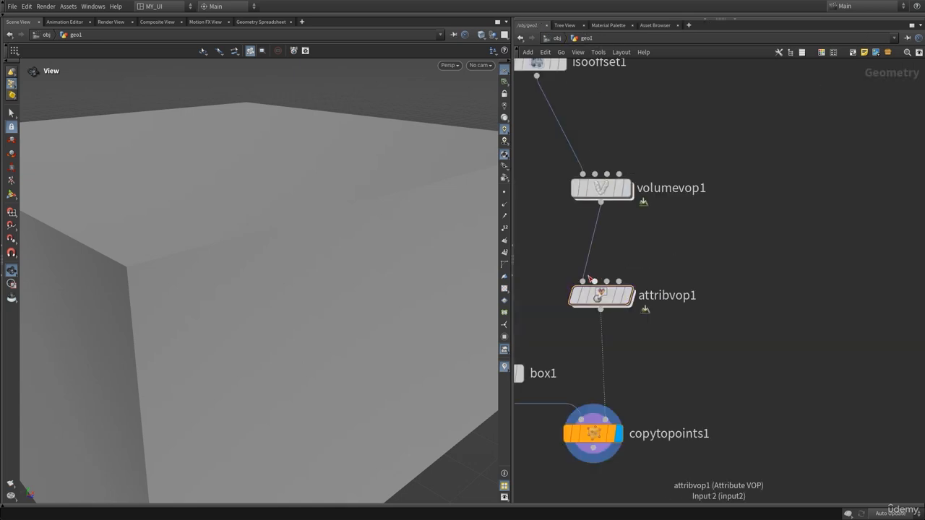
{"action": "double_click", "coordinate": [600, 295]}
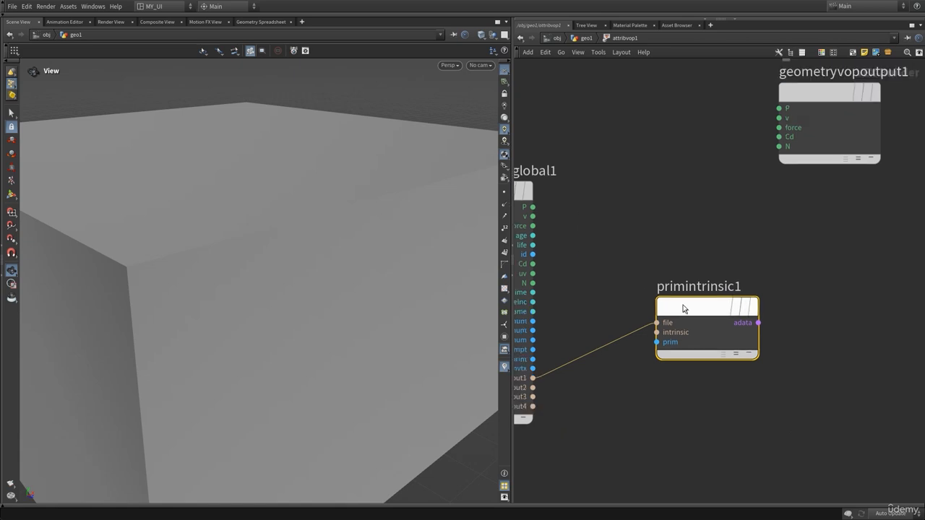
- Set the Primitive Intrinsic node's Signature to Vector 3
{"action": "key", "text": "p"}
{"action": "middle_click_drag", "start_coordinate": [596, 195], "coordinate": [568, 251]}
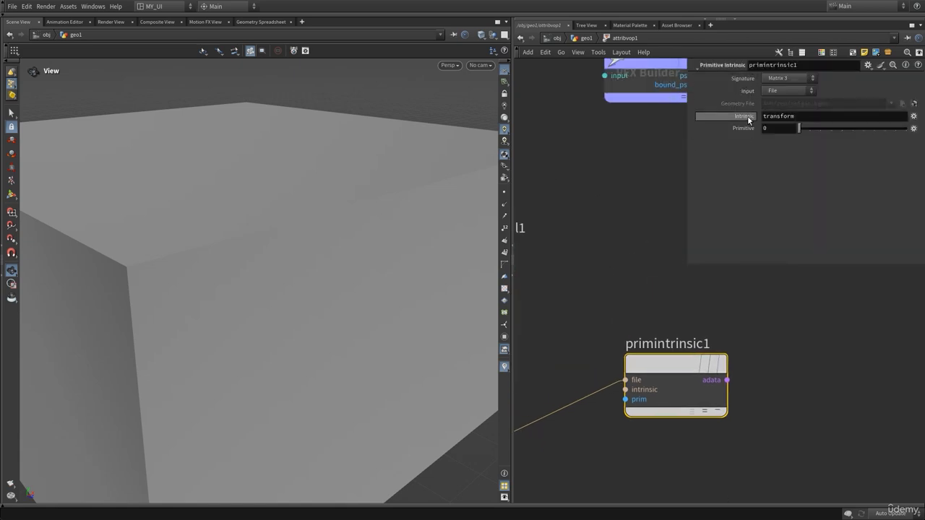
{"action": "left_click", "coordinate": [813, 117]}
{"action": "key", "text": "Return"}
{"action": "left_click", "coordinate": [791, 80]}
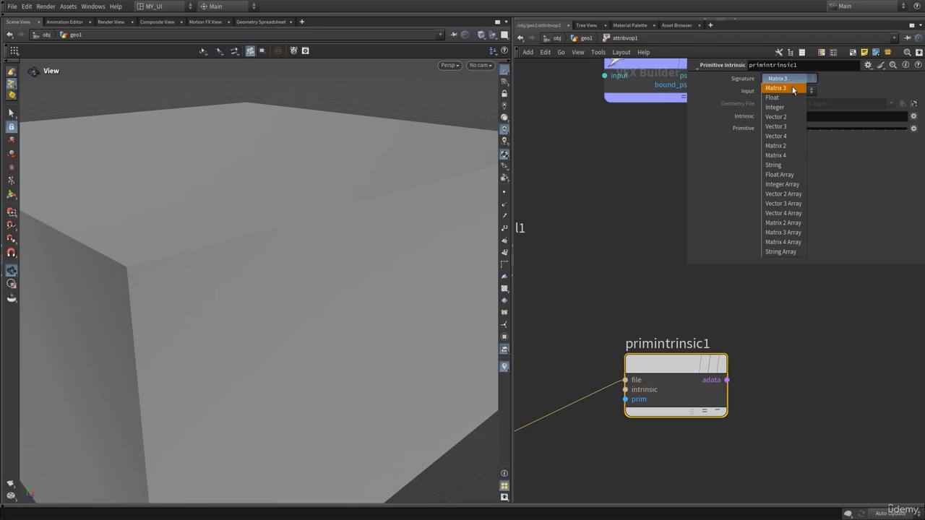
{"action": "left_click", "coordinate": [859, 165]}
{"action": "left_click", "coordinate": [788, 116]}
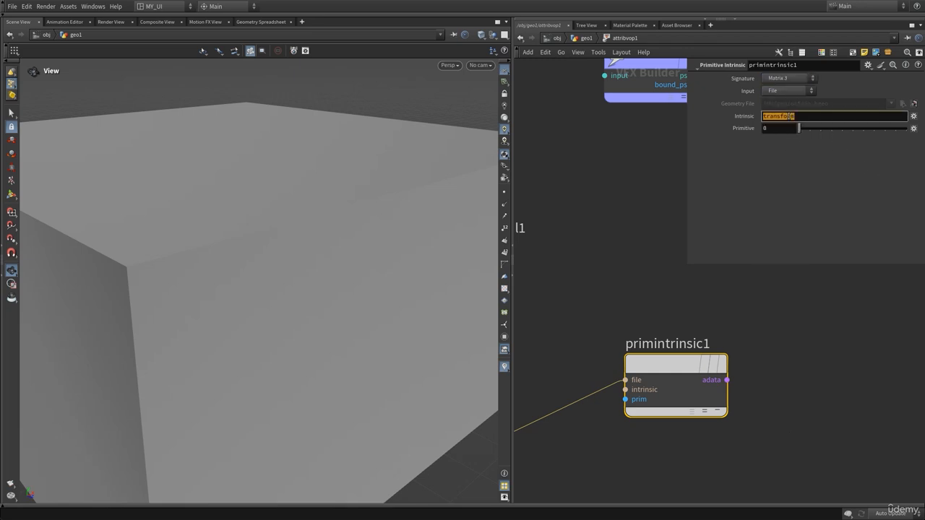
{"action": "left_click", "coordinate": [779, 79]}
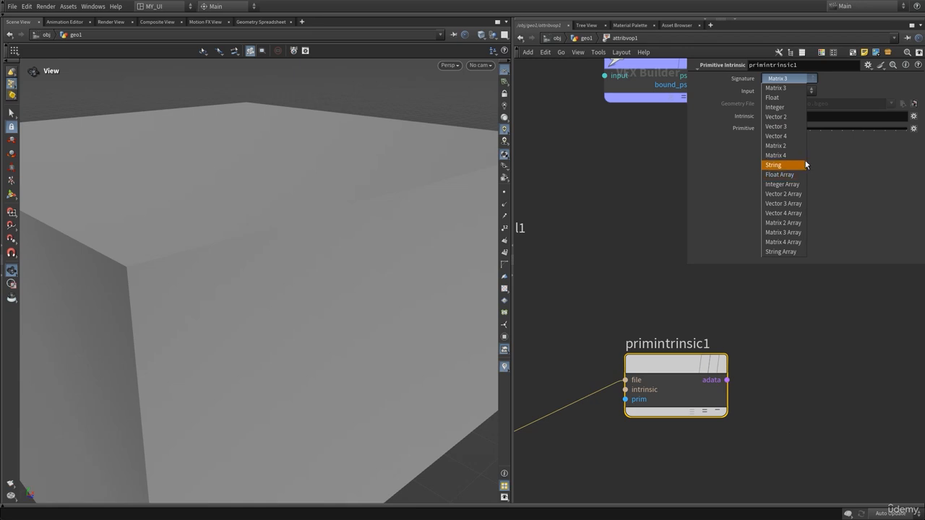
{"action": "left_click", "coordinate": [785, 127]}
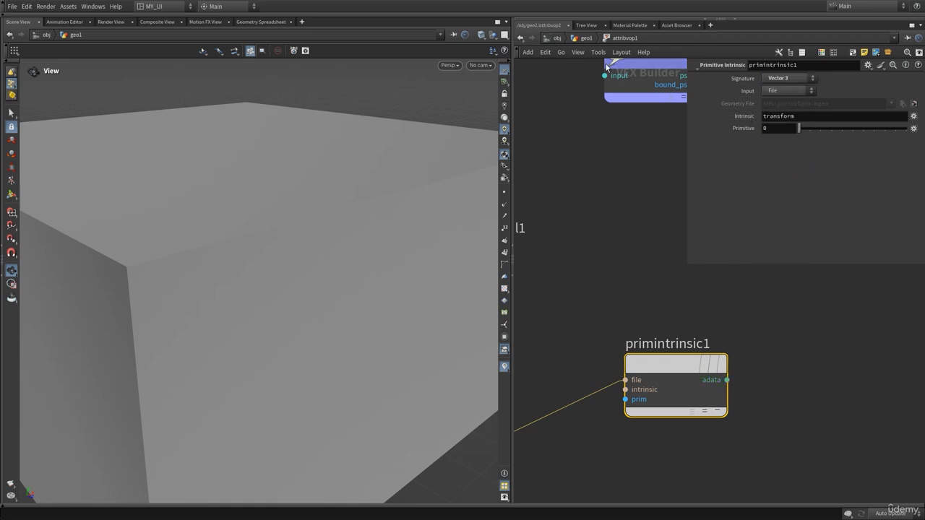
- Check the volume's voxel size in the Attribute VOP's node info in geo1, and reopen the Attribute VOP's network
{"action": "left_click", "coordinate": [589, 38]}
{"action": "key", "text": "p"}
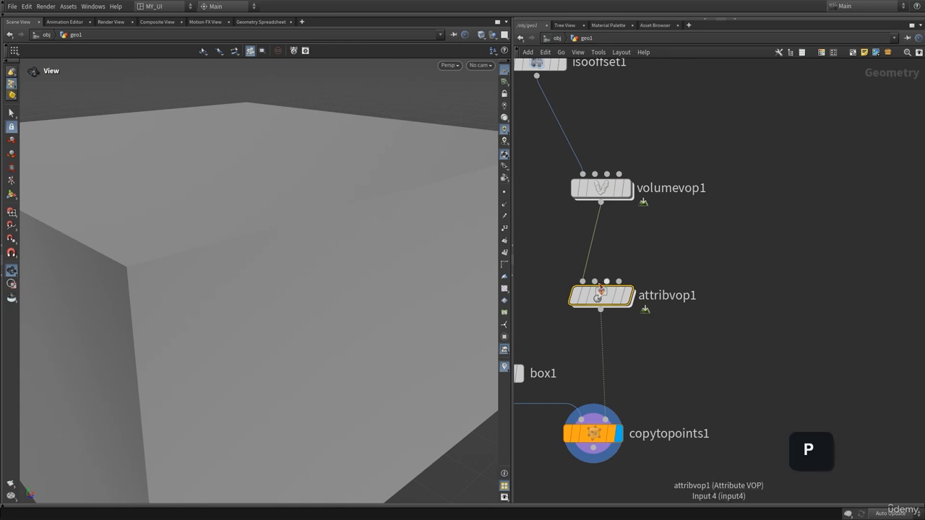
{"action": "middle_click", "coordinate": [600, 295]}
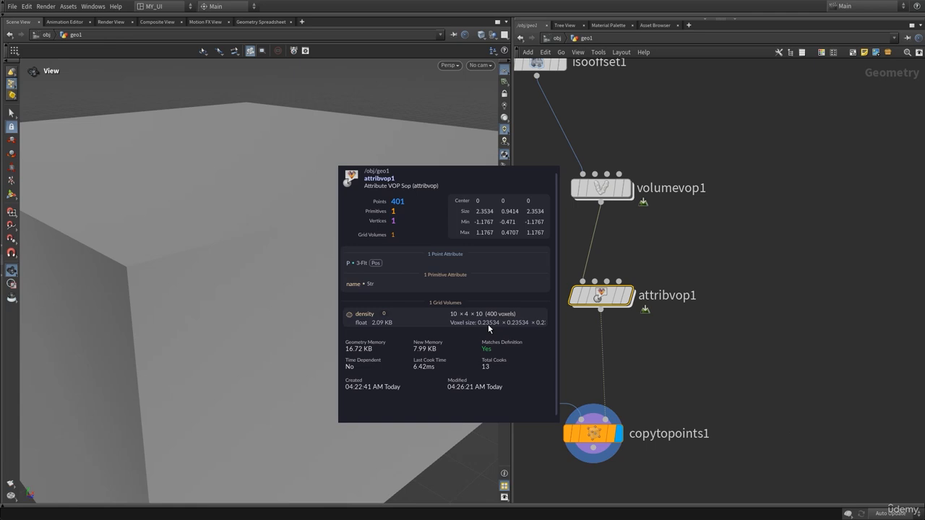
{"action": "double_click", "coordinate": [602, 296]}
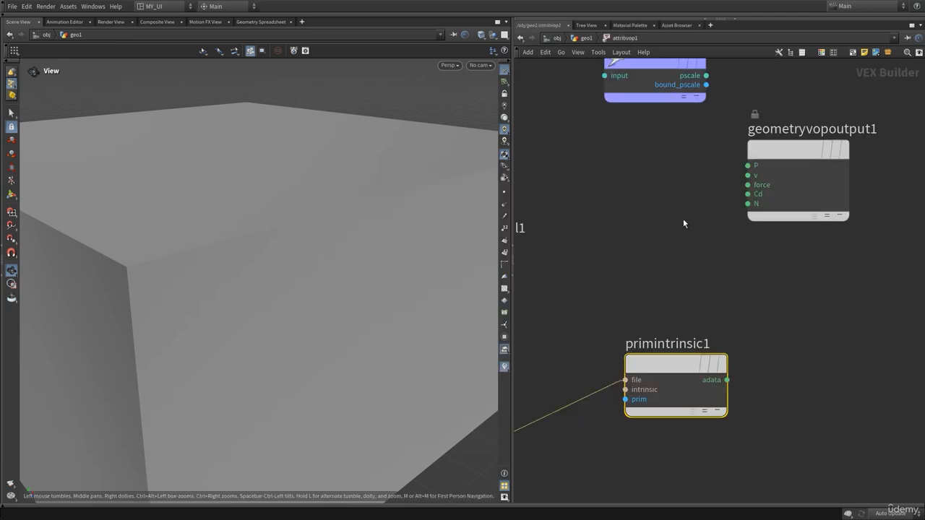
- Set the Primitive Intrinsic node's Signature to Float
{"action": "key", "text": "h"}
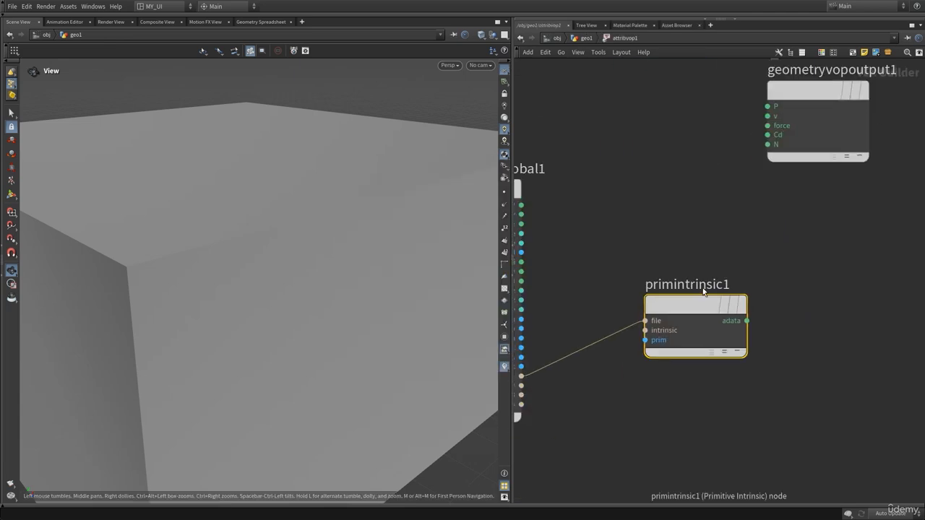
{"action": "key", "text": "p"}
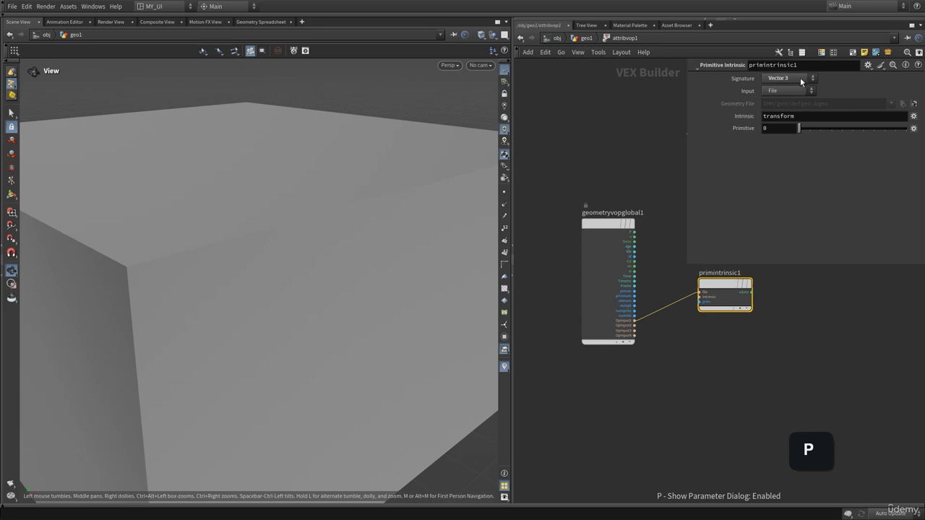
{"action": "left_click", "coordinate": [801, 81]}
{"action": "left_click", "coordinate": [788, 97]}
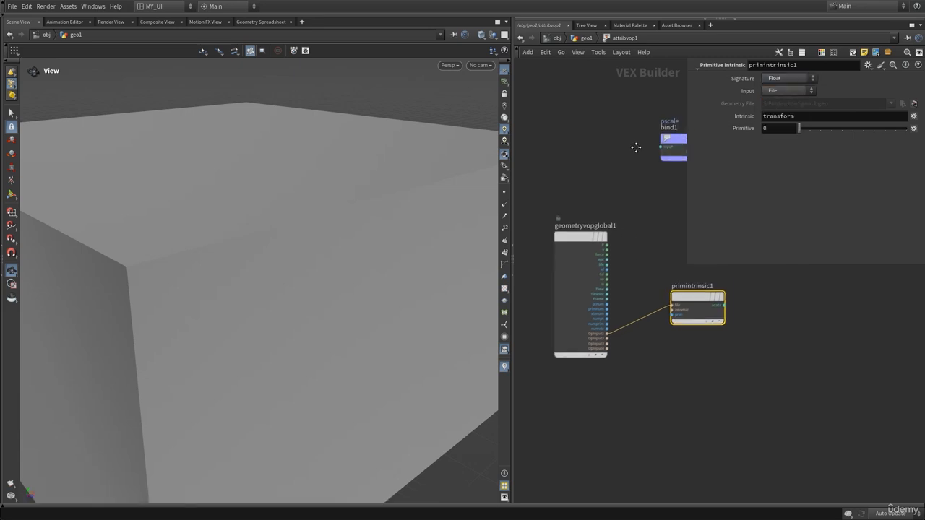
- Recheck the Attribute VOP in geo1, and set the Primitive Intrinsic node's Intrinsic to voxelsize
{"action": "left_click", "coordinate": [807, 116]}
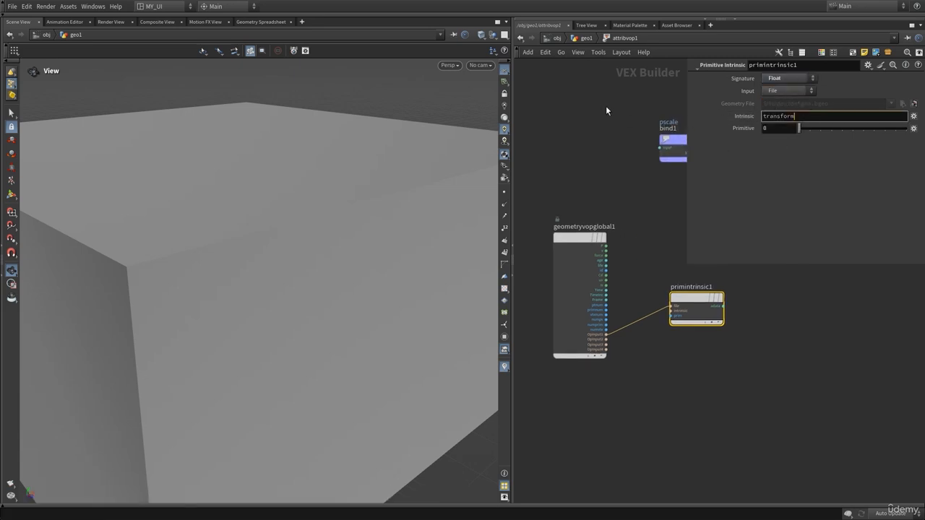
{"action": "left_click", "coordinate": [586, 37]}
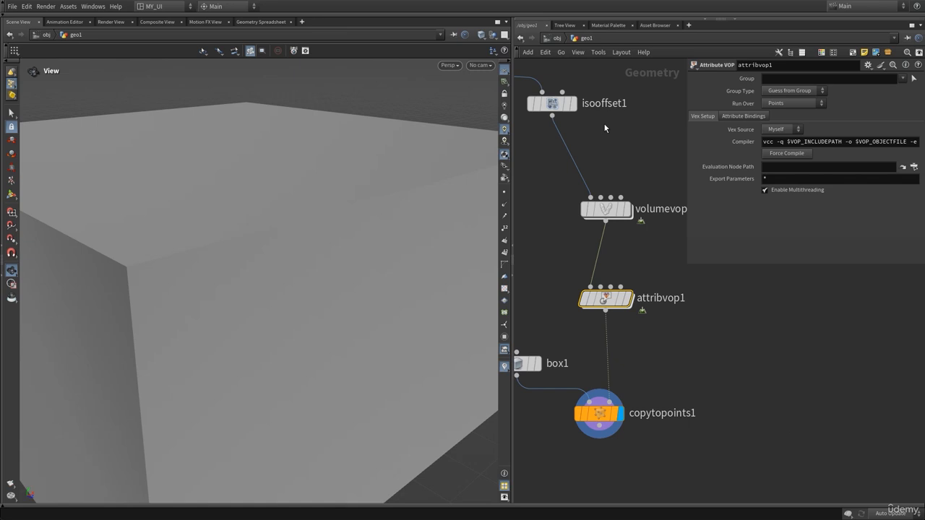
{"action": "middle_click", "coordinate": [609, 292]}
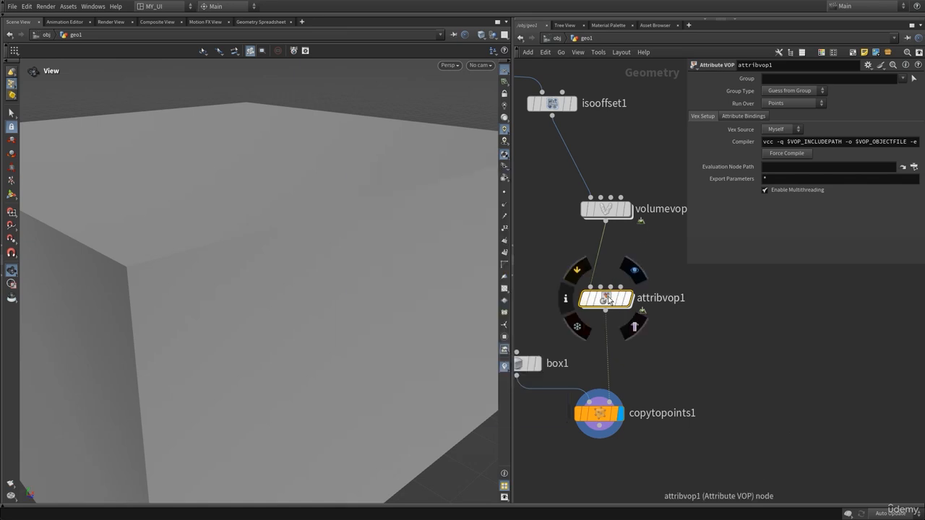
{"action": "double_click", "coordinate": [606, 298]}
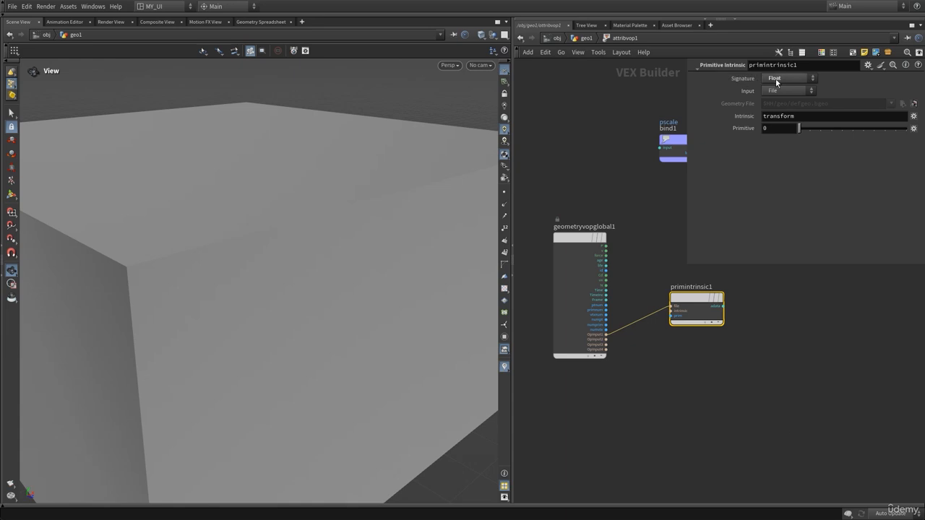
{"action": "middle_click_drag", "start_coordinate": [679, 224], "coordinate": [651, 251]}
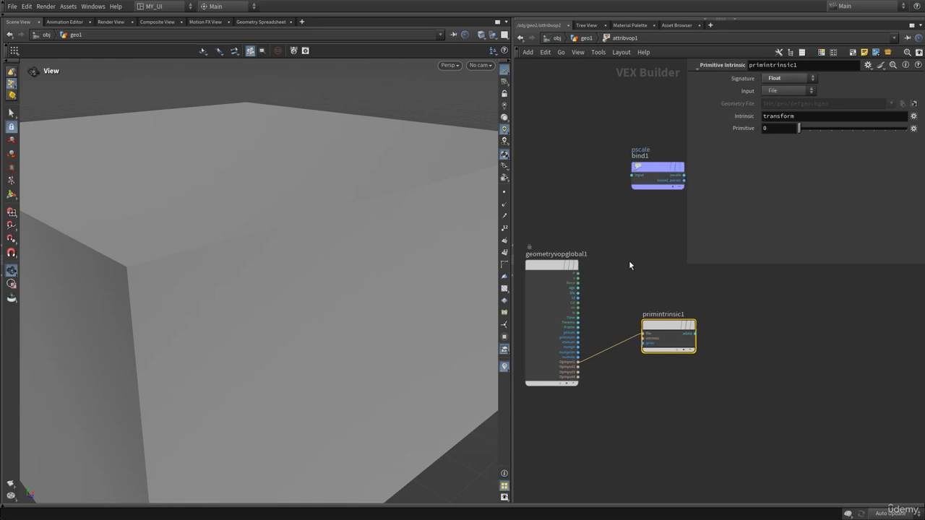
{"action": "double_click", "coordinate": [809, 117]}
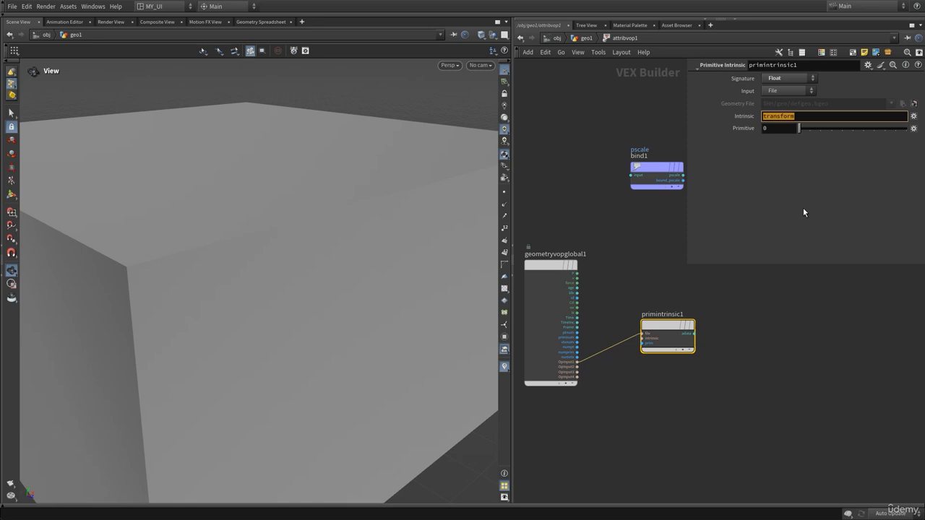
{"action": "type", "text": "voxelsize"}
{"action": "key", "text": "Return"}
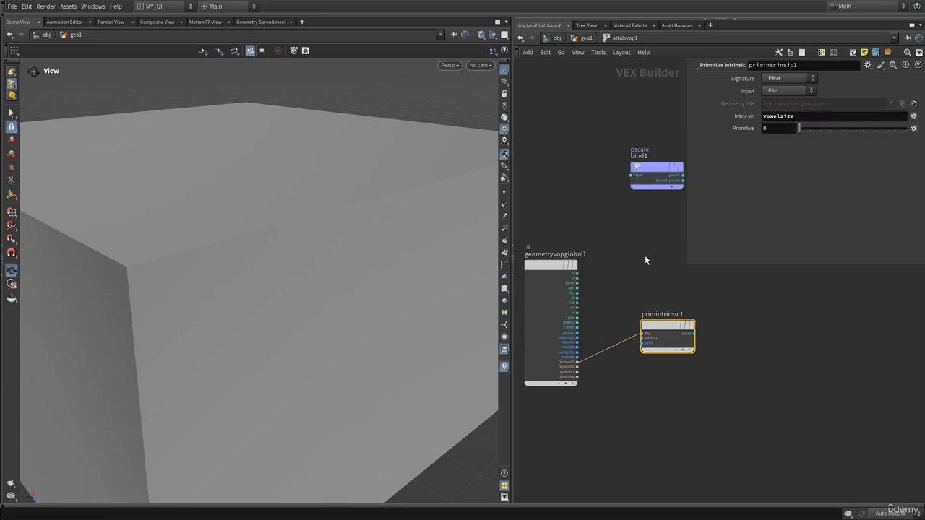
{"action": "left_click", "coordinate": [632, 265]}
{"action": "key", "text": "p"}
- Move the geometry output node farther from the others and place the pscale Bind node between it and the Primitive Intrinsic node
{"action": "scroll", "coordinate": [660, 292], "scroll_direction": "up", "scroll_amount": 3}
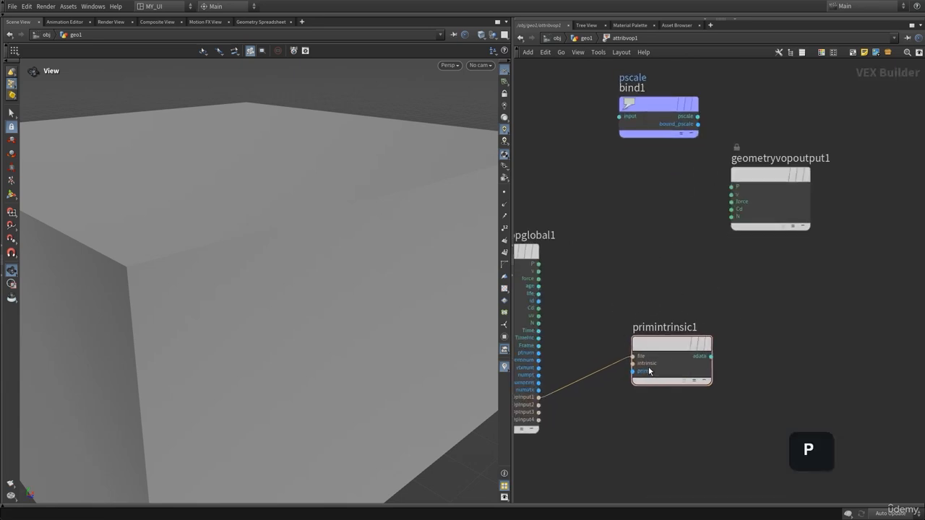
{"action": "left_click_drag", "start_coordinate": [649, 371], "coordinate": [627, 389]}
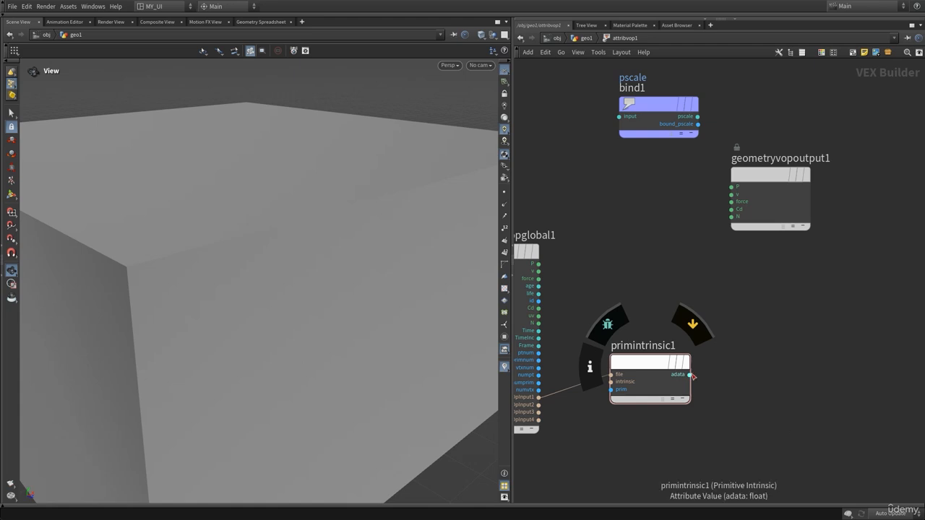
{"action": "left_click", "coordinate": [731, 186]}
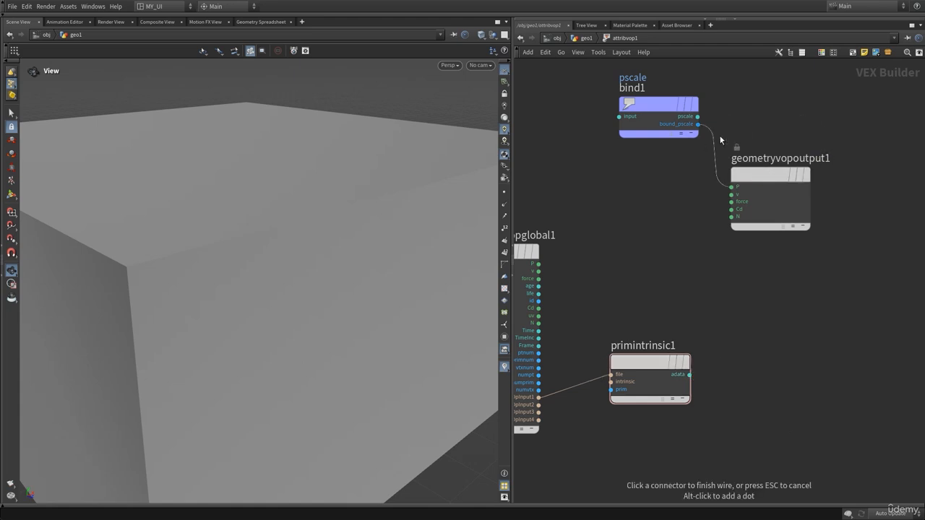
{"action": "left_click", "coordinate": [770, 117]}
{"action": "left_click_drag", "start_coordinate": [760, 174], "coordinate": [846, 170]}
{"action": "scroll", "coordinate": [830, 287], "scroll_direction": "down", "scroll_amount": 3}
{"action": "middle_click_drag", "start_coordinate": [787, 289], "coordinate": [694, 268]}
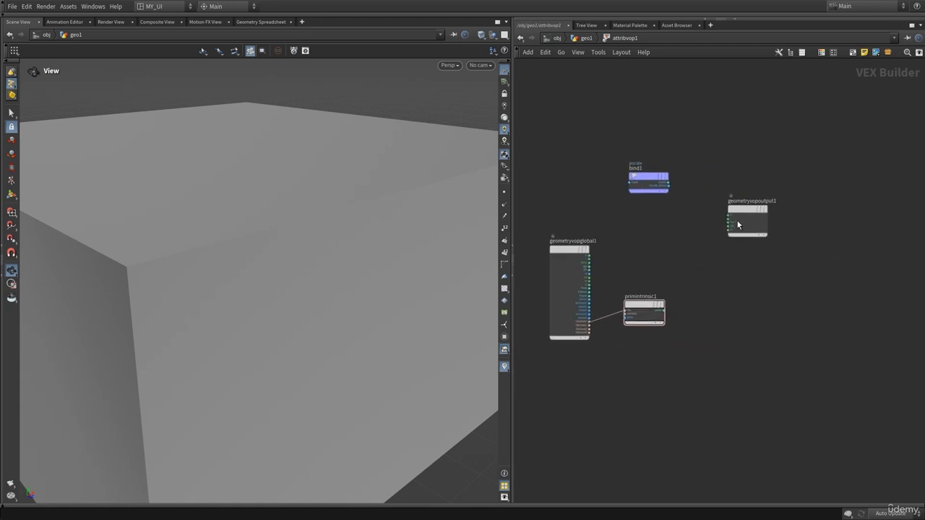
{"action": "left_click_drag", "start_coordinate": [738, 225], "coordinate": [820, 212]}
{"action": "left_click_drag", "start_coordinate": [645, 183], "coordinate": [742, 292]}
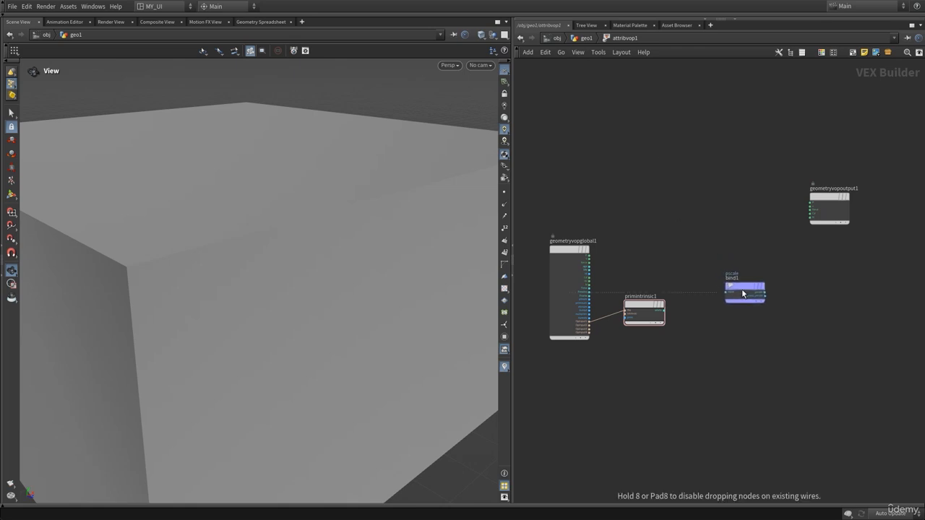
- Connect the Primitive Intrinsic node's adata output to the pscale Bind node's input
{"action": "scroll", "coordinate": [680, 300], "scroll_direction": "up", "scroll_amount": 2}
{"action": "left_click", "coordinate": [659, 313]}
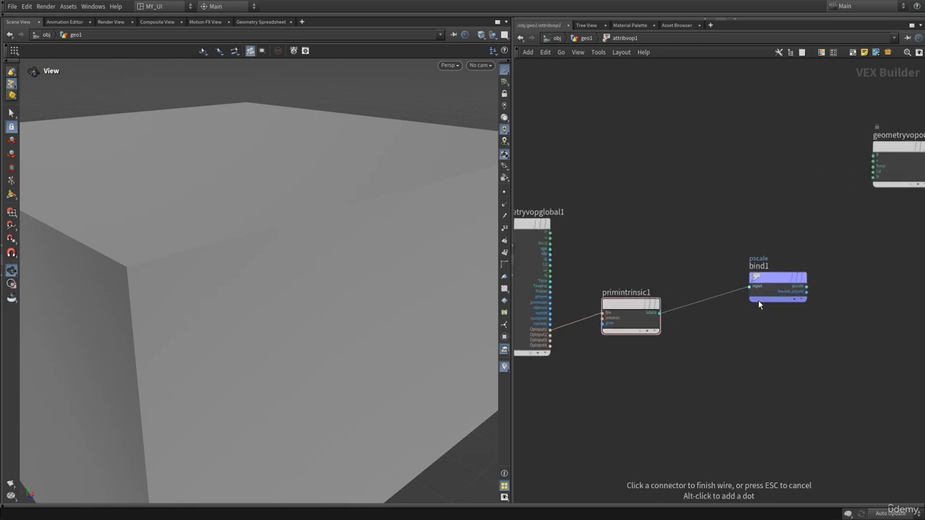
{"action": "left_click", "coordinate": [758, 300]}
{"action": "middle_click_drag", "start_coordinate": [631, 241], "coordinate": [657, 222]}
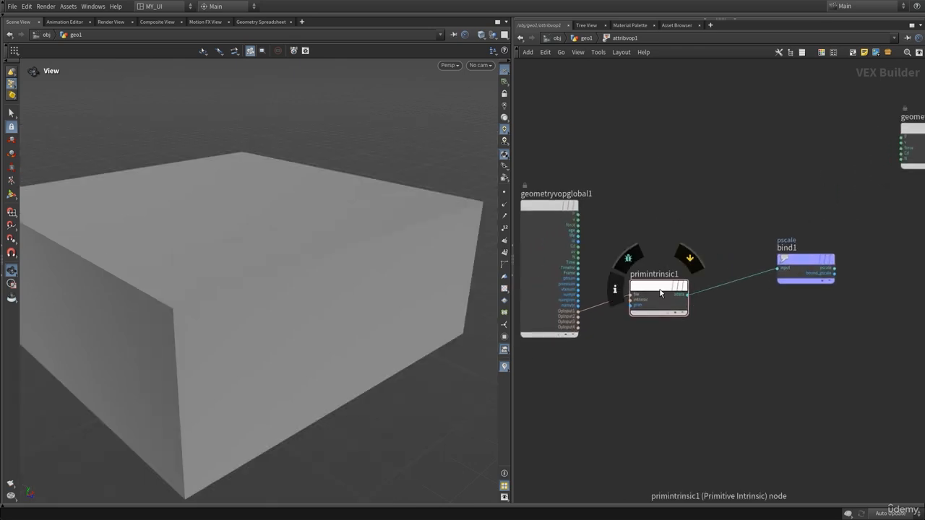
{"action": "left_click_drag", "start_coordinate": [660, 293], "coordinate": [665, 296]}
- Return to geo1 and switch the viewport shading to Wireframe to inspect the copied boxes
{"action": "left_click", "coordinate": [583, 39]}
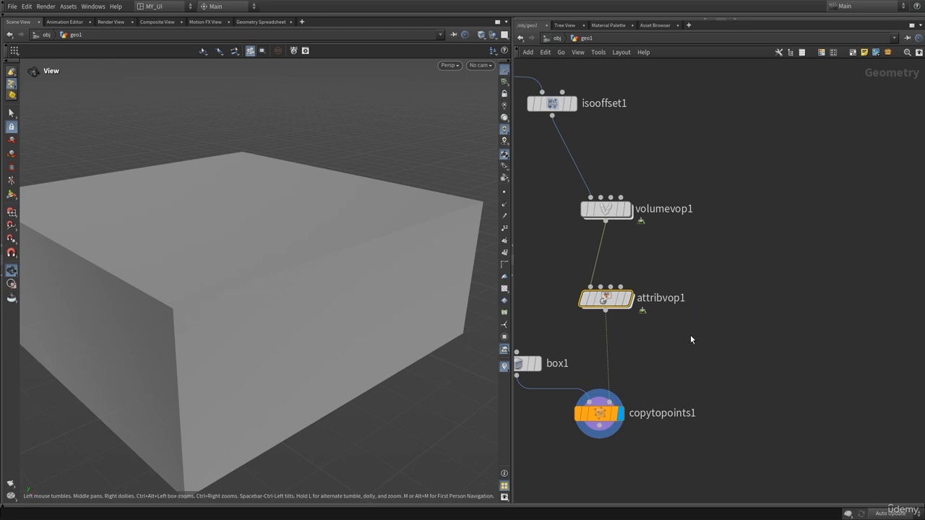
{"action": "middle_click_drag", "start_coordinate": [647, 343], "coordinate": [656, 332]}
{"action": "left_click_drag", "start_coordinate": [283, 285], "coordinate": [273, 290]}
{"action": "scroll", "coordinate": [278, 288], "scroll_direction": "down", "scroll_amount": 2}
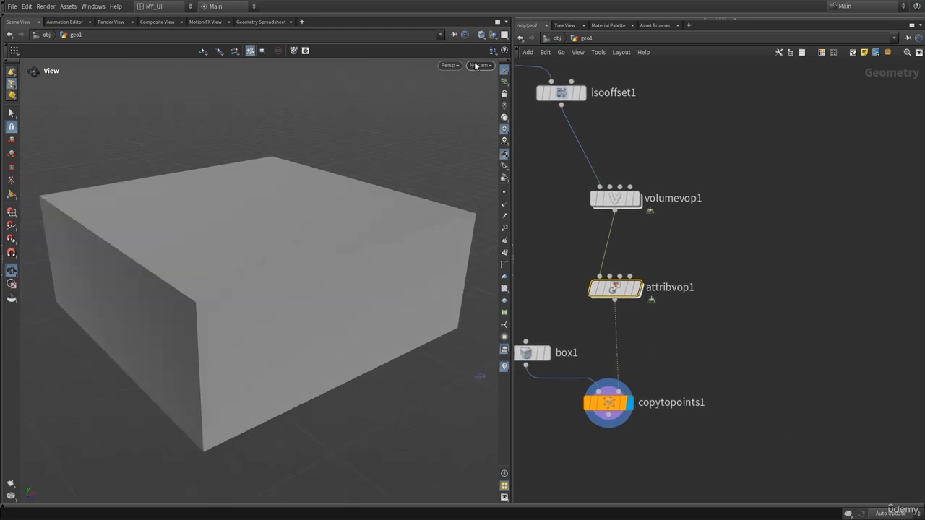
{"action": "left_click", "coordinate": [482, 35]}
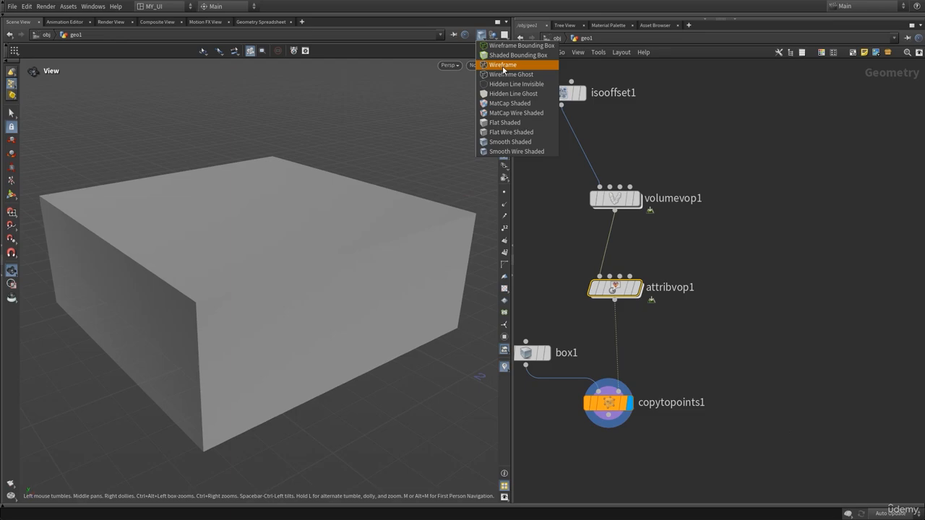
{"action": "left_click", "coordinate": [502, 65]}
{"action": "mouse_move", "coordinate": [341, 282]}
{"action": "left_mouse_down"}
{"action": "mouse_move", "coordinate": [330, 268]}
{"action": "mouse_move", "coordinate": [340, 256]}
{"action": "mouse_move", "coordinate": [349, 264]}
{"action": "mouse_move", "coordinate": [306, 314]}
{"action": "mouse_move", "coordinate": [347, 244]}
{"action": "mouse_move", "coordinate": [417, 225]}
{"action": "mouse_move", "coordinate": [404, 239]}
{"action": "mouse_move", "coordinate": [303, 240]}
{"action": "mouse_move", "coordinate": [413, 212]}
{"action": "mouse_move", "coordinate": [383, 227]}
{"action": "mouse_move", "coordinate": [366, 253]}
{"action": "mouse_move", "coordinate": [377, 200]}
{"action": "mouse_move", "coordinate": [330, 262]}
{"action": "mouse_move", "coordinate": [467, 235]}
{"action": "mouse_move", "coordinate": [397, 209]}
{"action": "mouse_move", "coordinate": [398, 186]}
{"action": "mouse_move", "coordinate": [376, 169]}
{"action": "mouse_move", "coordinate": [376, 252]}
{"action": "mouse_move", "coordinate": [216, 274]}
{"action": "mouse_move", "coordinate": [376, 285]}
{"action": "mouse_move", "coordinate": [320, 263]}
{"action": "mouse_move", "coordinate": [339, 270]}
{"action": "mouse_move", "coordinate": [353, 325]}
{"action": "mouse_move", "coordinate": [210, 282]}
{"action": "mouse_move", "coordinate": [282, 297]}
{"action": "mouse_move", "coordinate": [332, 268]}
{"action": "mouse_move", "coordinate": [325, 336]}
{"action": "mouse_move", "coordinate": [291, 316]}
{"action": "mouse_move", "coordinate": [308, 306]}
{"action": "mouse_move", "coordinate": [263, 268]}
{"action": "mouse_move", "coordinate": [296, 275]}
{"action": "mouse_move", "coordinate": [271, 279]}
{"action": "mouse_move", "coordinate": [281, 253]}
{"action": "mouse_move", "coordinate": [260, 283]}
{"action": "mouse_move", "coordinate": [205, 224]}
{"action": "mouse_move", "coordinate": [260, 222]}
{"action": "left_mouse_up"}
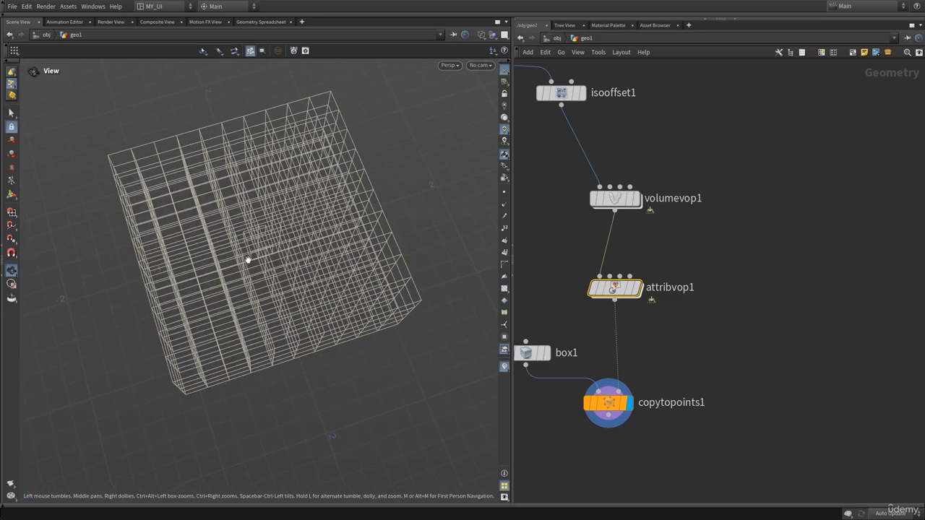
{"action": "left_click_drag", "start_coordinate": [256, 248], "coordinate": [242, 268]}
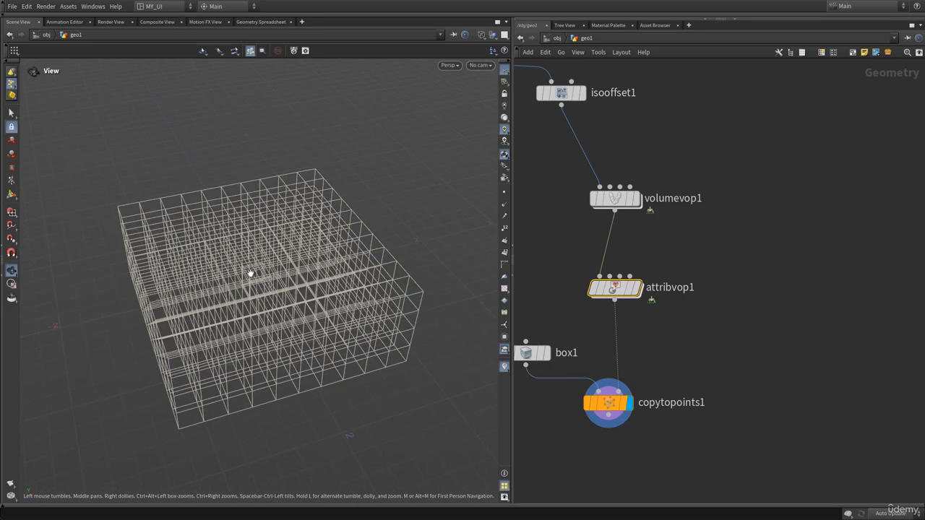
- Set the IsoOffset node's Uniform Sampling Divs to 35
{"action": "mouse_move", "coordinate": [723, 265]}
{"action": "middle_mouse_down"}
{"action": "mouse_move", "coordinate": [753, 246]}
{"action": "mouse_move", "coordinate": [762, 306]}
{"action": "middle_mouse_up"}
{"action": "left_click_drag", "start_coordinate": [646, 99], "coordinate": [535, 169]}
{"action": "key", "text": "p"}
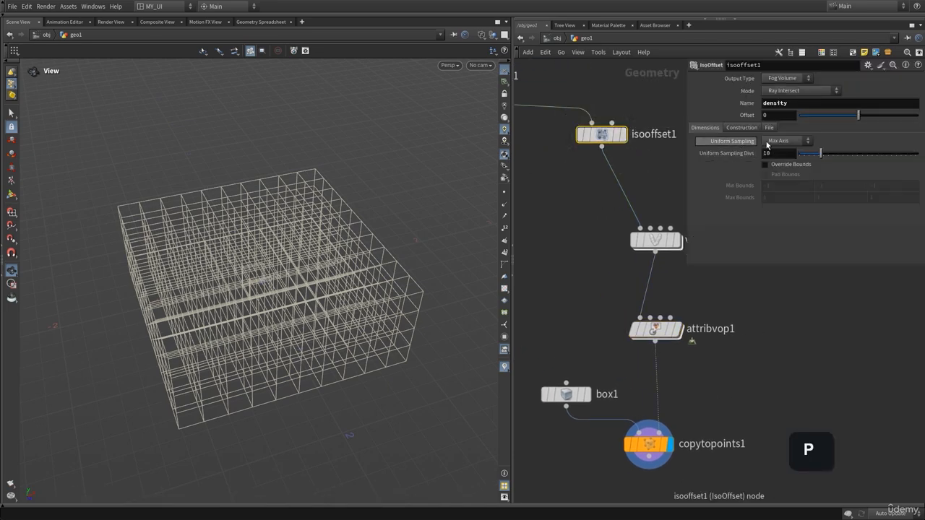
{"action": "left_click_drag", "start_coordinate": [822, 154], "coordinate": [881, 165]}
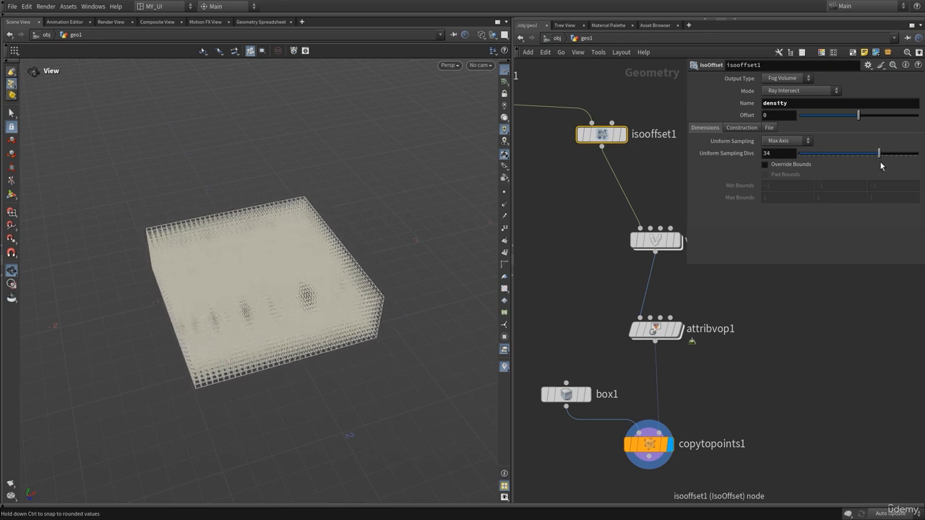
- Examine the denser grid of copied wireframe boxes from several angles and distances
{"action": "left_click_drag", "start_coordinate": [291, 289], "coordinate": [284, 285]}
{"action": "middle_click_drag", "start_coordinate": [712, 347], "coordinate": [710, 298]}
{"action": "right_click_drag", "start_coordinate": [271, 284], "coordinate": [401, 288]}
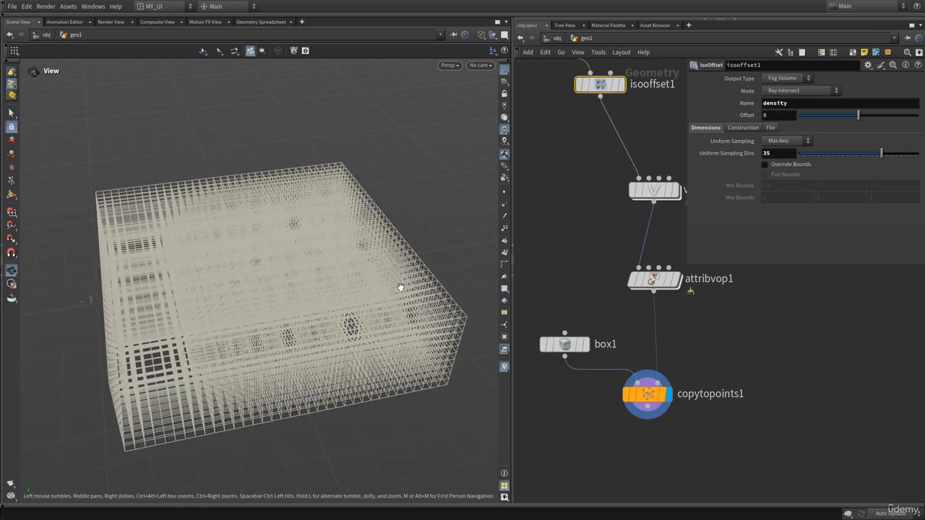
{"action": "left_click_drag", "start_coordinate": [351, 318], "coordinate": [341, 247]}
{"action": "right_click_drag", "start_coordinate": [249, 267], "coordinate": [294, 250]}
{"action": "left_click_drag", "start_coordinate": [294, 250], "coordinate": [298, 282]}
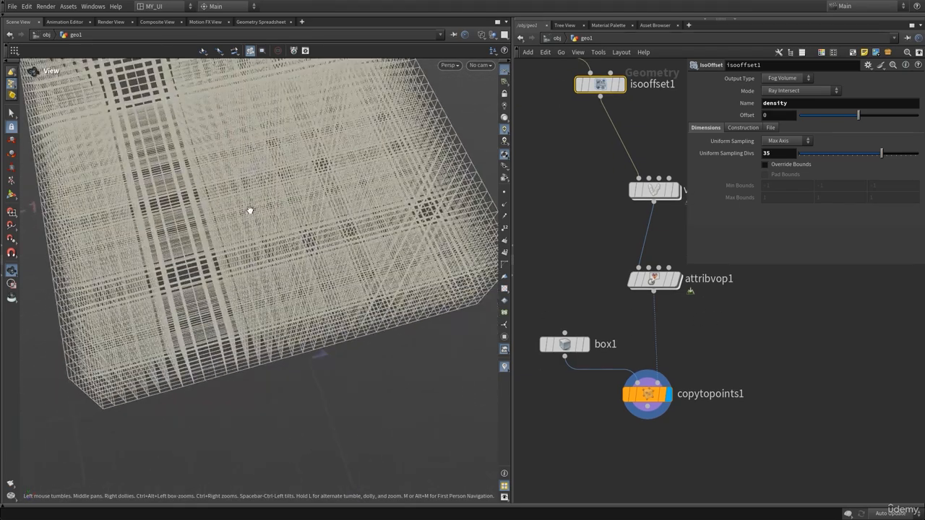
{"action": "middle_click_drag", "start_coordinate": [250, 207], "coordinate": [279, 234]}
{"action": "right_click_drag", "start_coordinate": [298, 227], "coordinate": [212, 241]}
{"action": "middle_click_drag", "start_coordinate": [247, 260], "coordinate": [241, 280]}
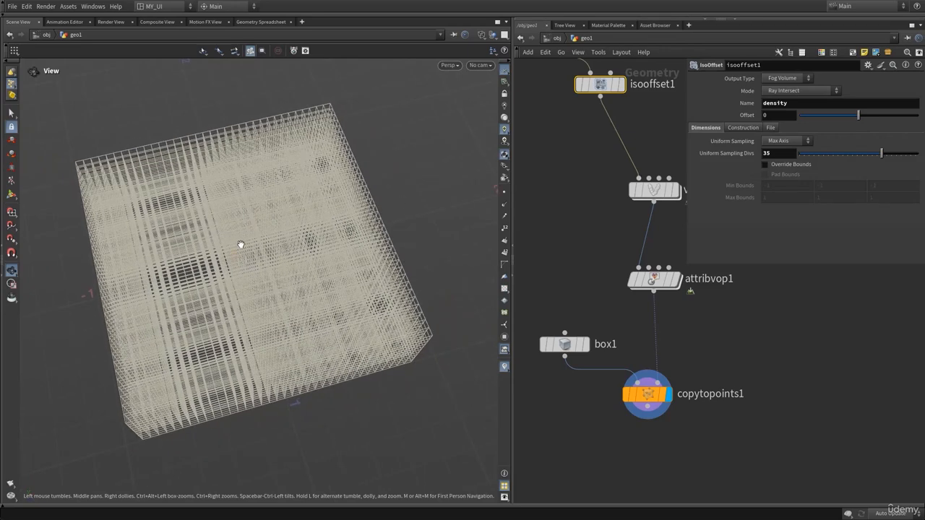
- Display the isooffset1 volume and the torus1 source geometry in the viewport to compare them
{"action": "key", "text": "p"}
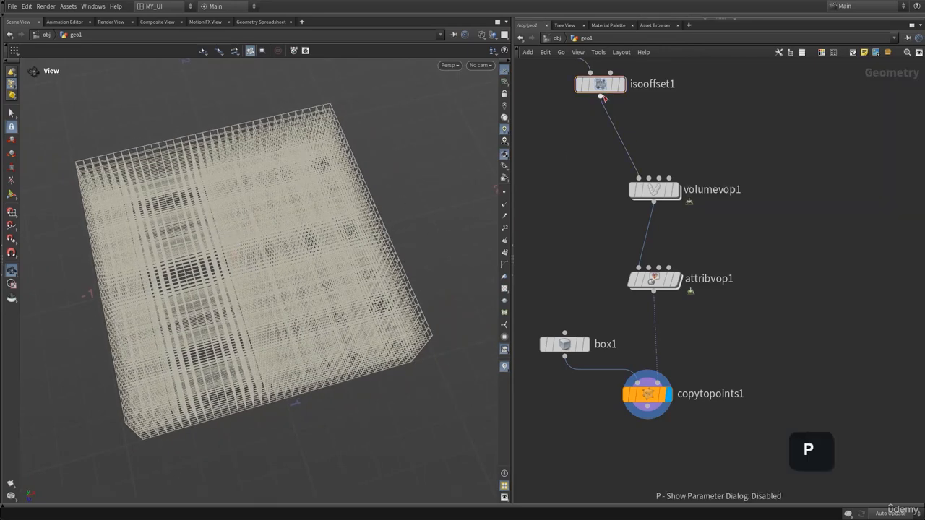
{"action": "middle_click_drag", "start_coordinate": [627, 79], "coordinate": [689, 241]}
{"action": "left_click", "coordinate": [692, 218]}
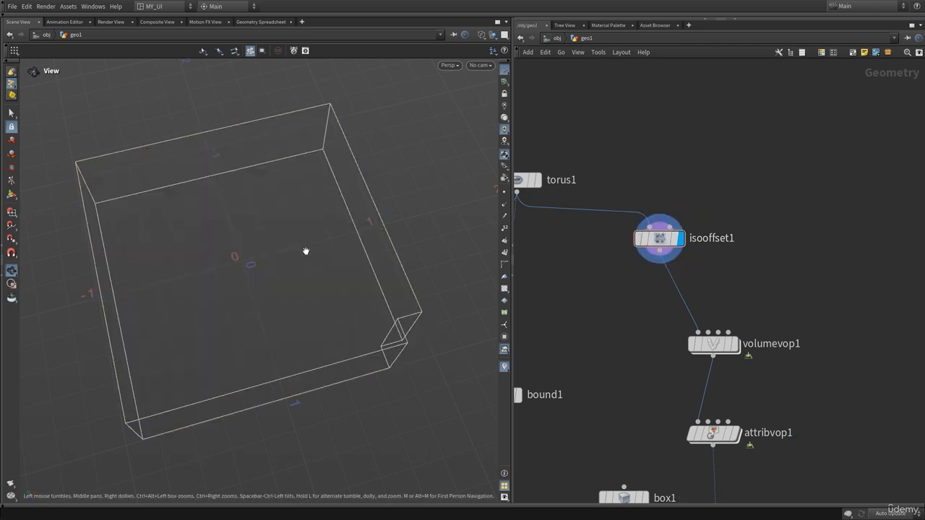
{"action": "middle_click_drag", "start_coordinate": [618, 214], "coordinate": [719, 205]}
{"action": "left_click", "coordinate": [652, 172]}
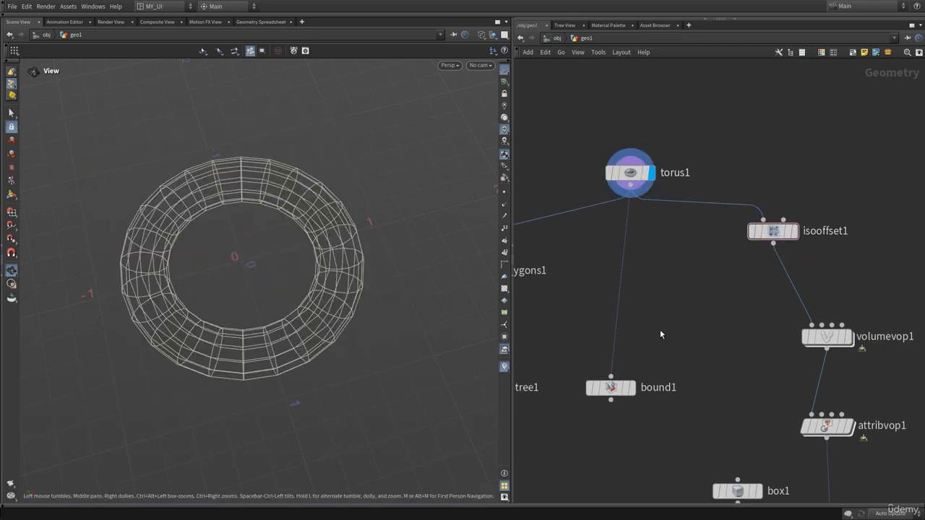
- Display the copytopoints1 node's boxes in the viewport again
{"action": "middle_click_drag", "start_coordinate": [696, 314], "coordinate": [613, 225]}
{"action": "middle_click_drag", "start_coordinate": [611, 306], "coordinate": [593, 246]}
{"action": "mouse_move", "coordinate": [714, 391]}
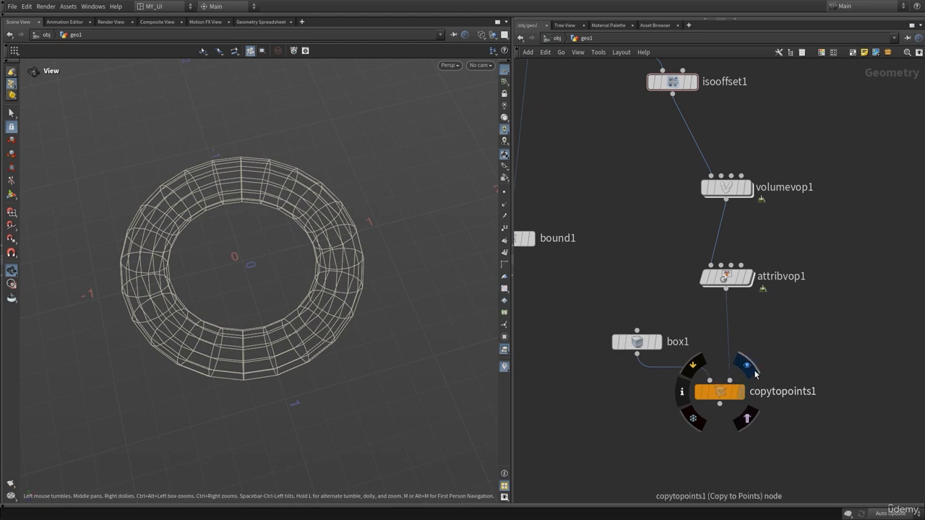
{"action": "left_click", "coordinate": [754, 372]}
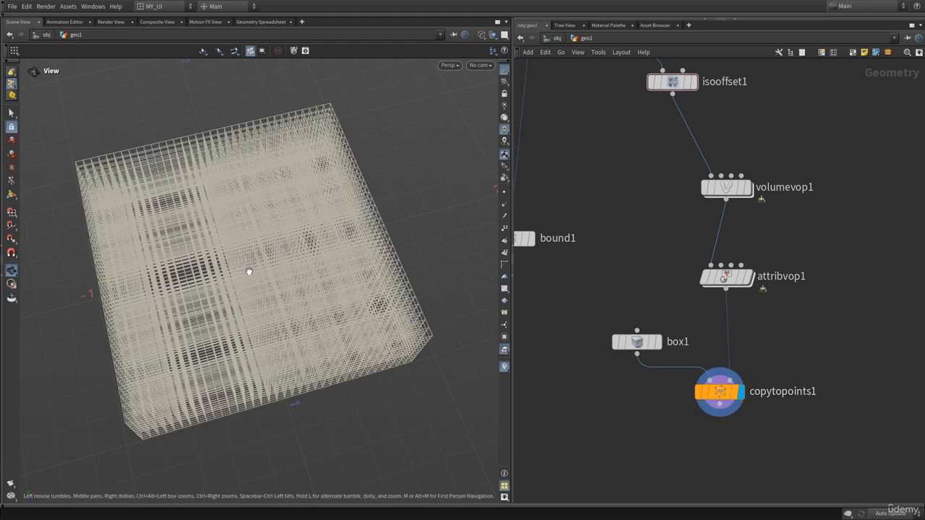
- Display the vdbvisualizetree1 node's voxels in the viewport and select it together with the vdbfrompolygons1 node
{"action": "middle_click_drag", "start_coordinate": [570, 237], "coordinate": [636, 307]}
{"action": "scroll", "coordinate": [636, 306], "scroll_direction": "down", "scroll_amount": 5}
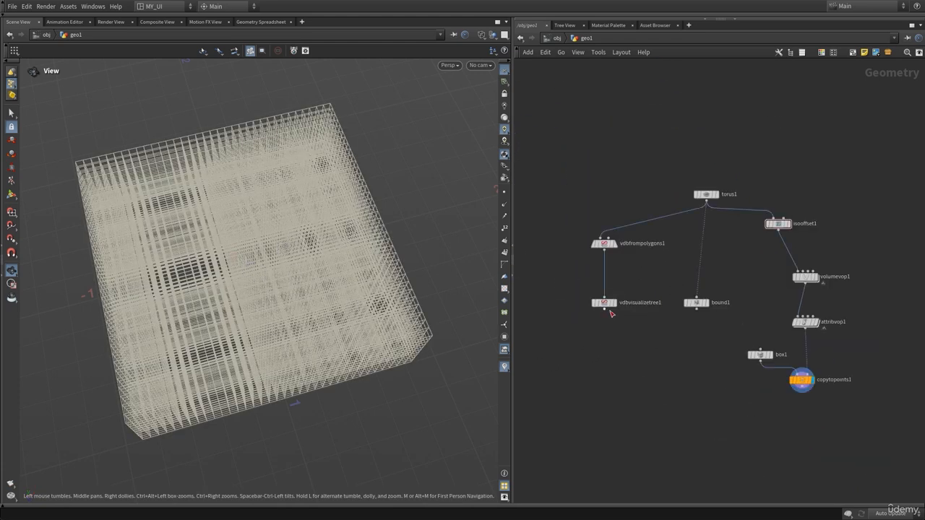
{"action": "left_click", "coordinate": [613, 302]}
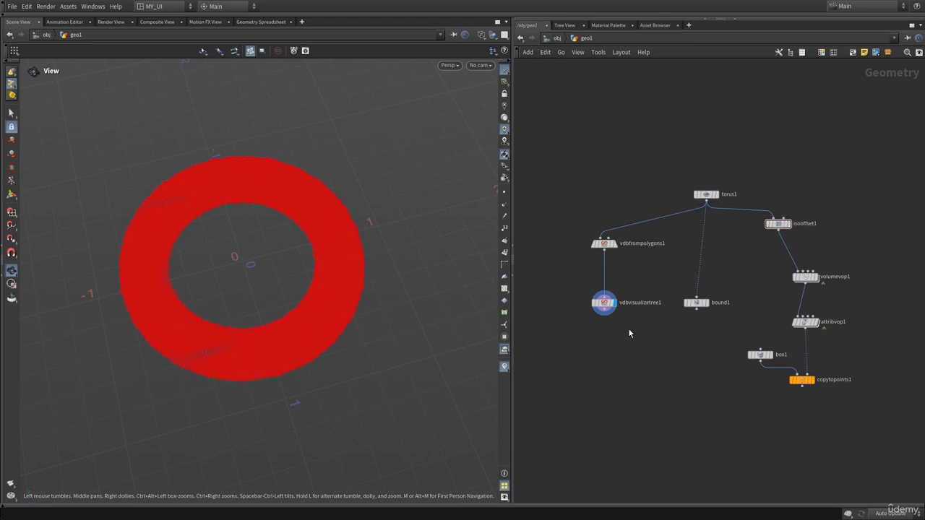
{"action": "scroll", "coordinate": [624, 342], "scroll_direction": "up", "scroll_amount": 5}
{"action": "middle_click_drag", "start_coordinate": [644, 241], "coordinate": [658, 307]}
{"action": "left_click_drag", "start_coordinate": [563, 203], "coordinate": [636, 383]}
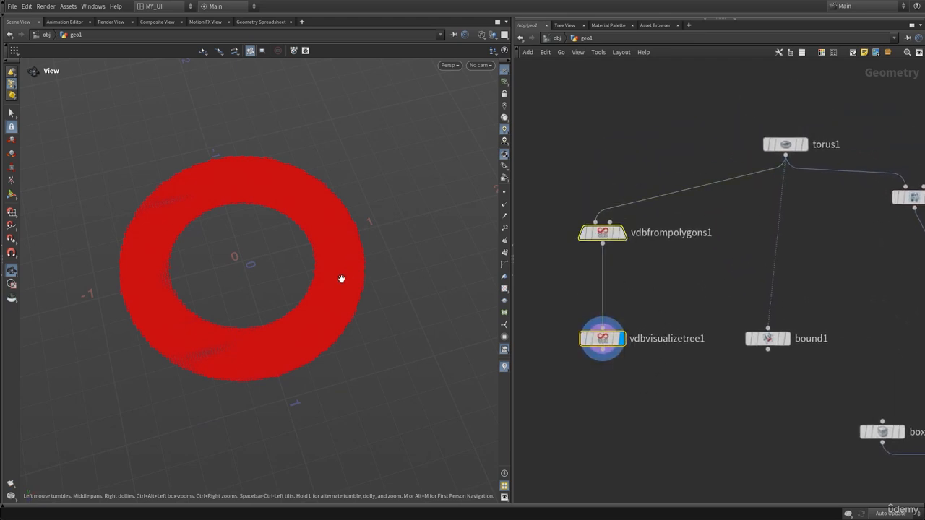
{"action": "left_click_drag", "start_coordinate": [341, 278], "coordinate": [339, 256]}
{"action": "scroll", "coordinate": [652, 308], "scroll_direction": "down", "scroll_amount": 4}
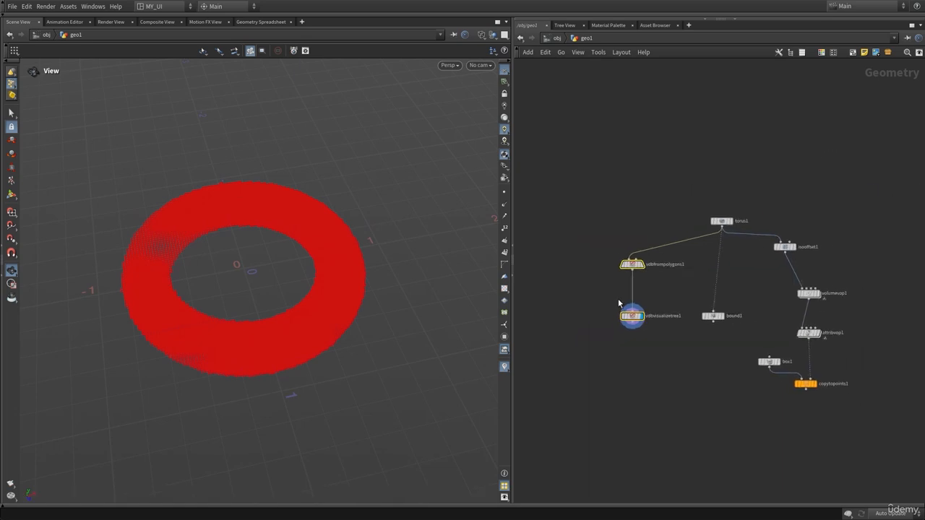
- Select the isooffset1 node and show its parameters to review the uniform sampling settings
{"action": "middle_click_drag", "start_coordinate": [746, 325], "coordinate": [618, 246]}
{"action": "scroll", "coordinate": [662, 268], "scroll_direction": "up", "scroll_amount": 3}
{"action": "left_click", "coordinate": [616, 190]}
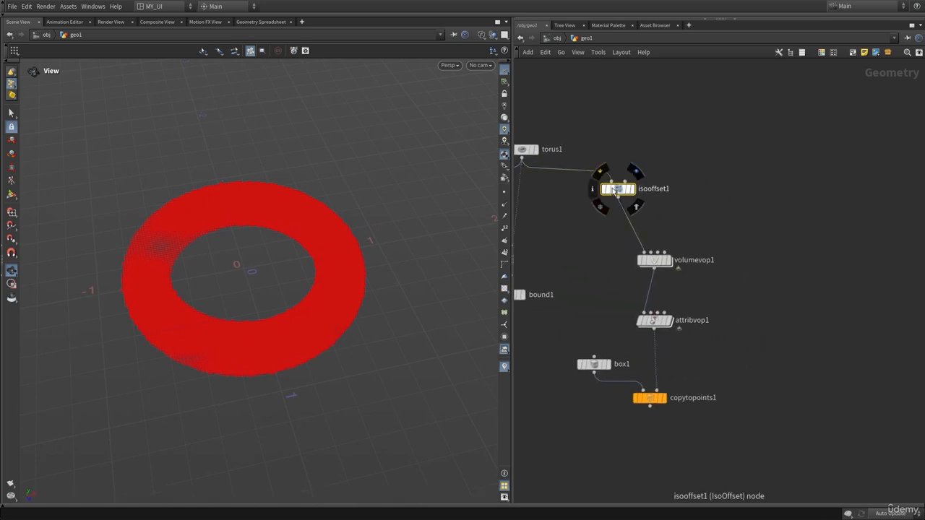
{"action": "key", "text": "p"}
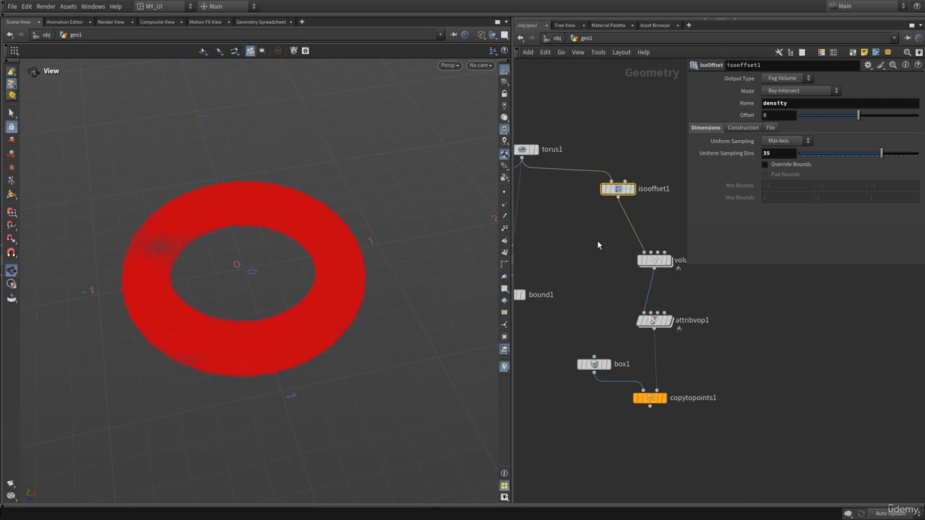
{"action": "middle_click_drag", "start_coordinate": [597, 245], "coordinate": [625, 289]}
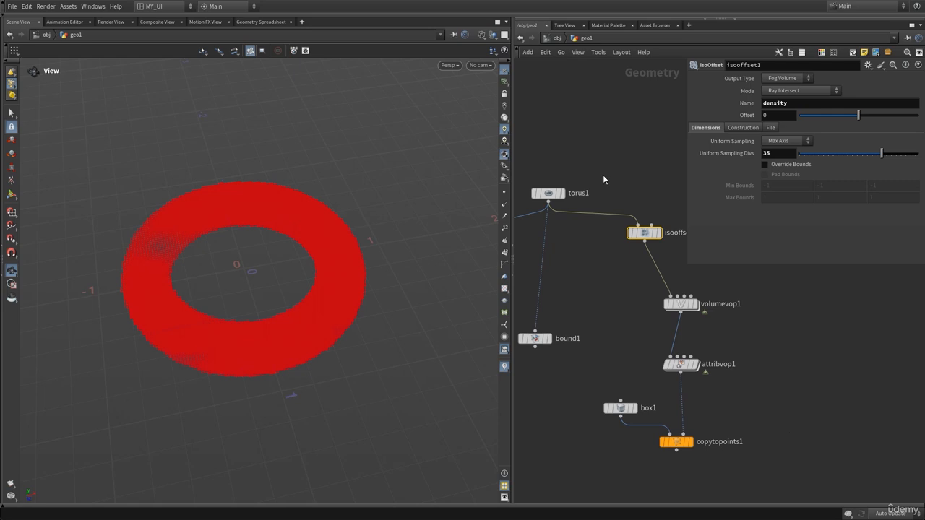
{"action": "middle_click_drag", "start_coordinate": [567, 261], "coordinate": [581, 246]}
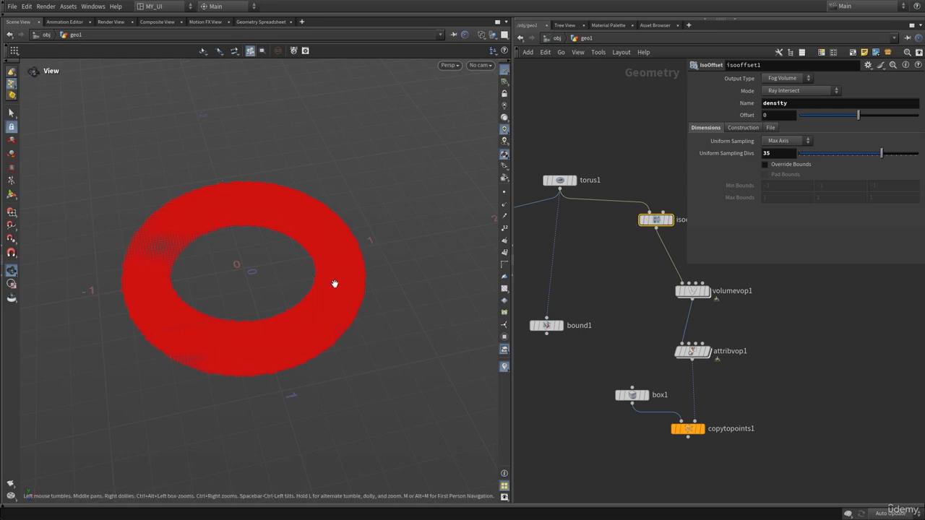
- Examine the torus's VDB voxels from several angles and hide the isooffset1 node's parameters
{"action": "mouse_move", "coordinate": [335, 284]}
{"action": "left_mouse_down"}
{"action": "mouse_move", "coordinate": [336, 304]}
{"action": "mouse_move", "coordinate": [332, 276]}
{"action": "left_mouse_up"}
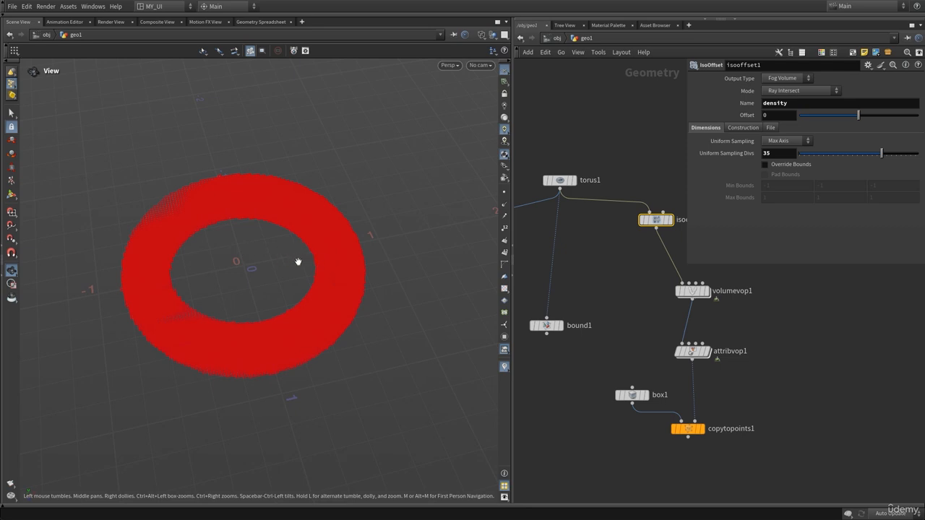
{"action": "left_click_drag", "start_coordinate": [298, 261], "coordinate": [328, 289]}
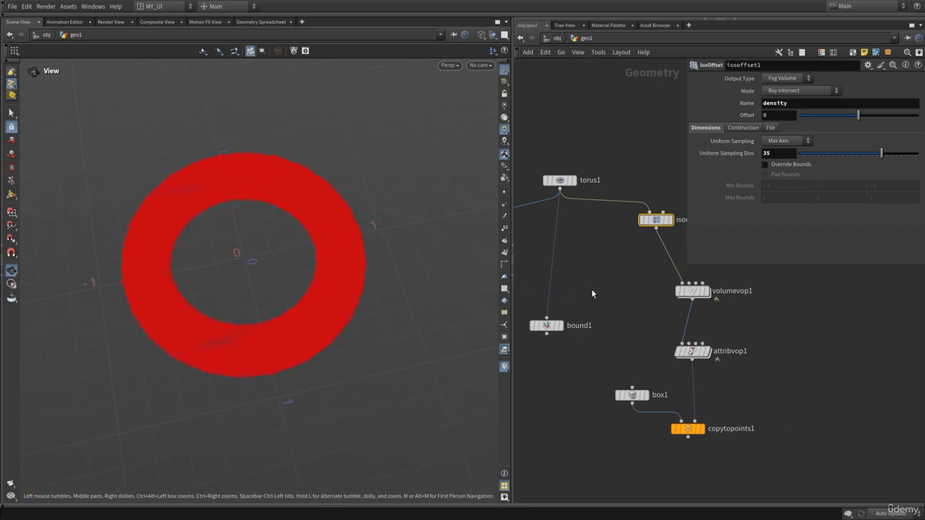
{"action": "middle_click_drag", "start_coordinate": [592, 290], "coordinate": [709, 291]}
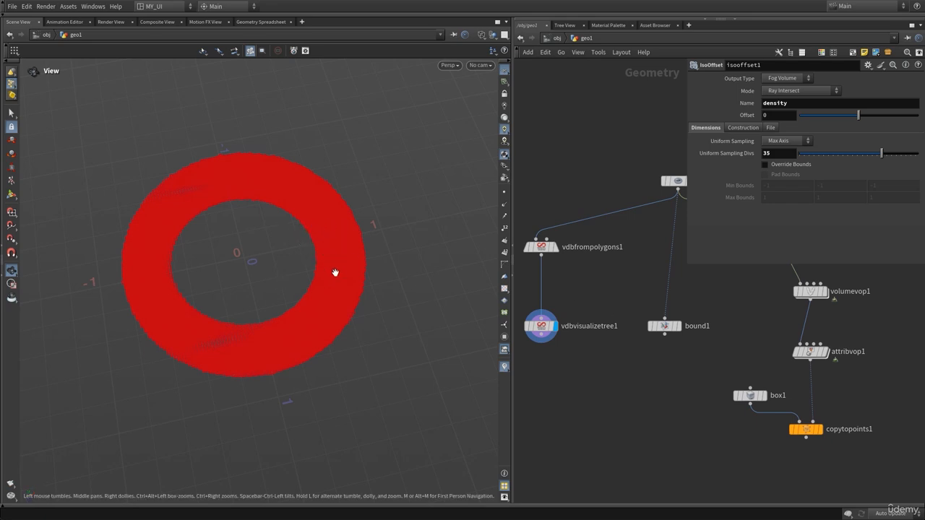
{"action": "key", "text": "p"}
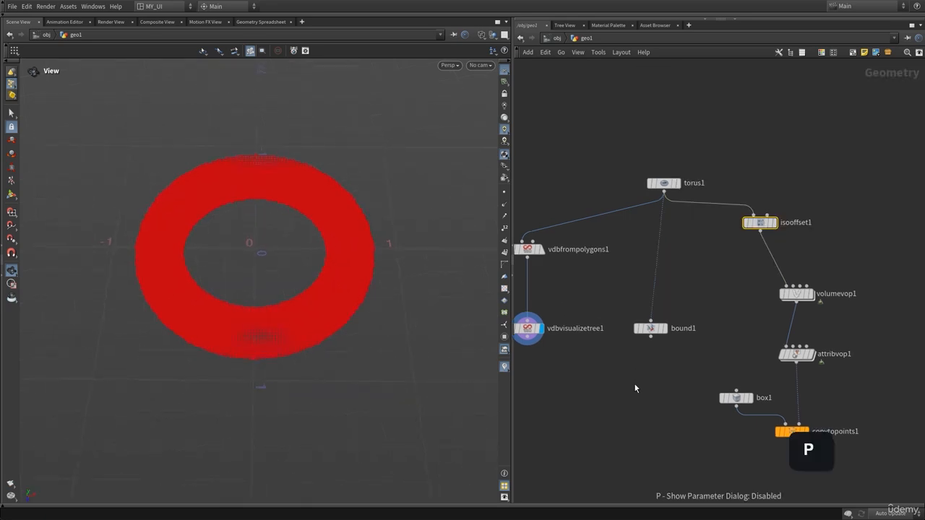
{"action": "middle_click_drag", "start_coordinate": [646, 391], "coordinate": [620, 357]}
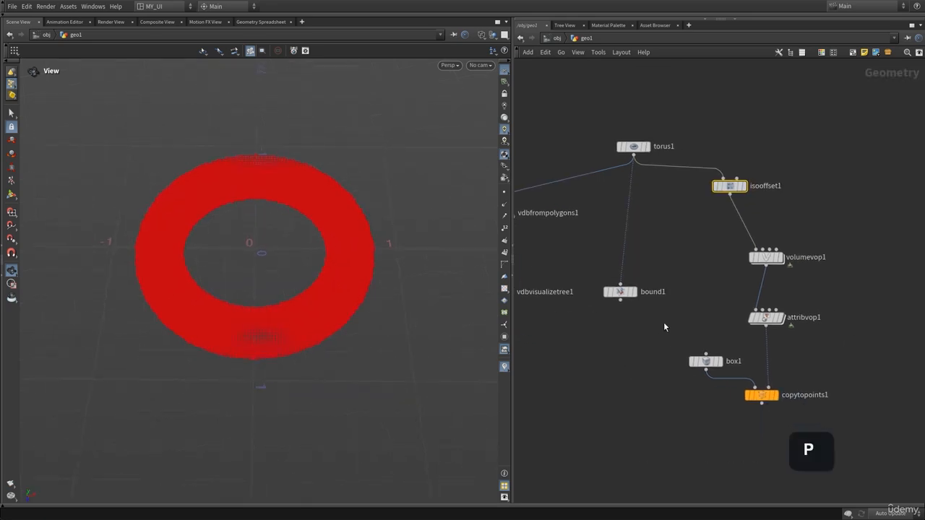
{"action": "middle_click_drag", "start_coordinate": [663, 327], "coordinate": [673, 343]}
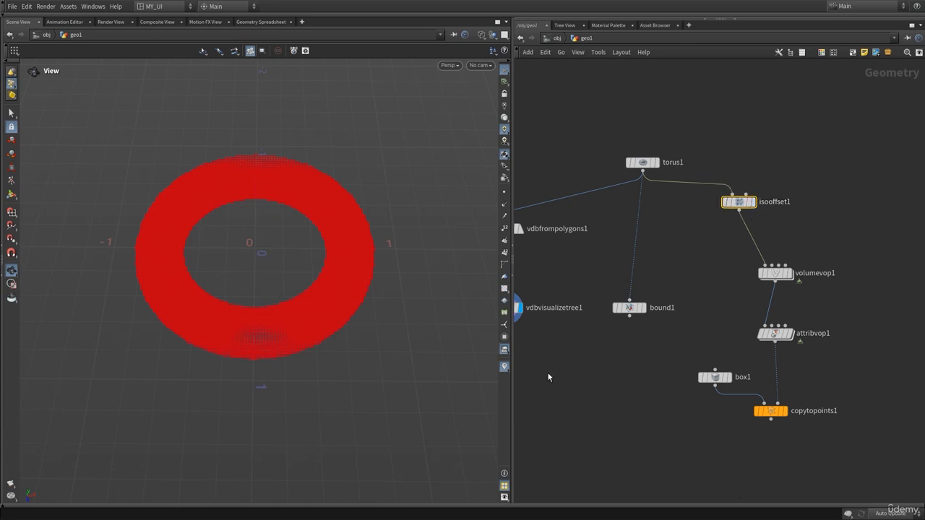